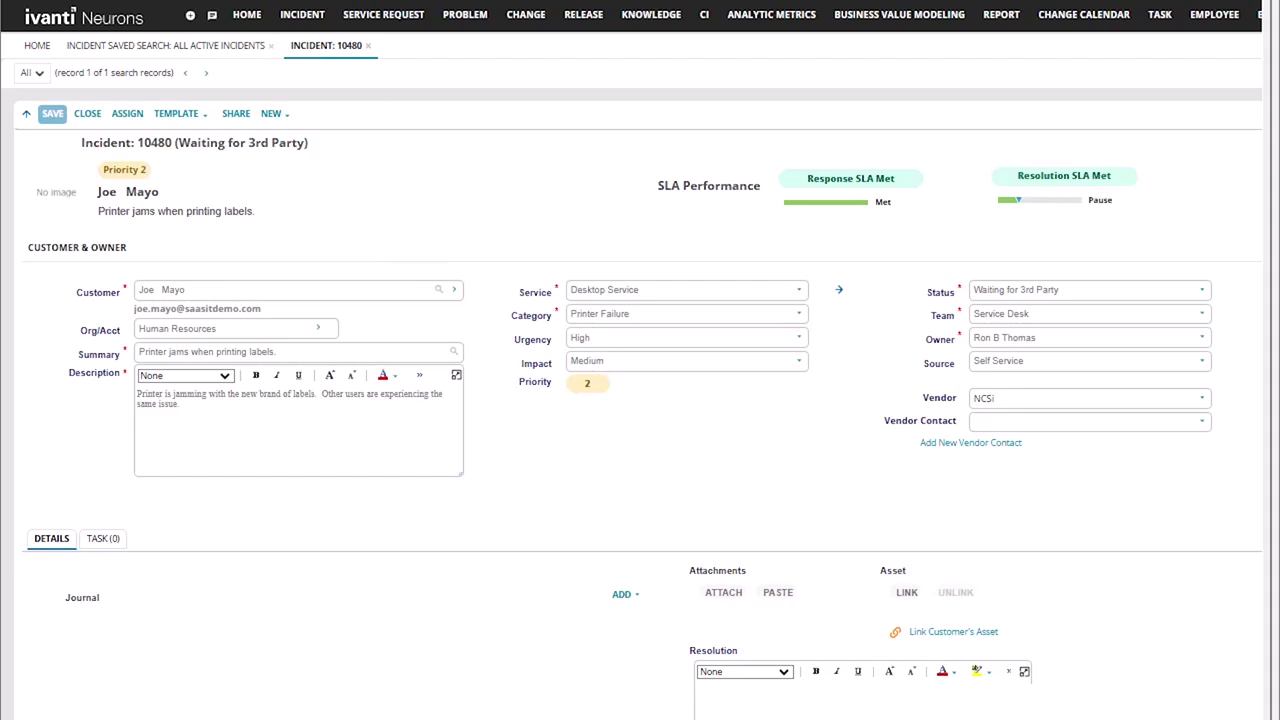
Step: Check which contacts the Vendor Contact field offers for vendor NCSi on the open incident
click(1203, 424)
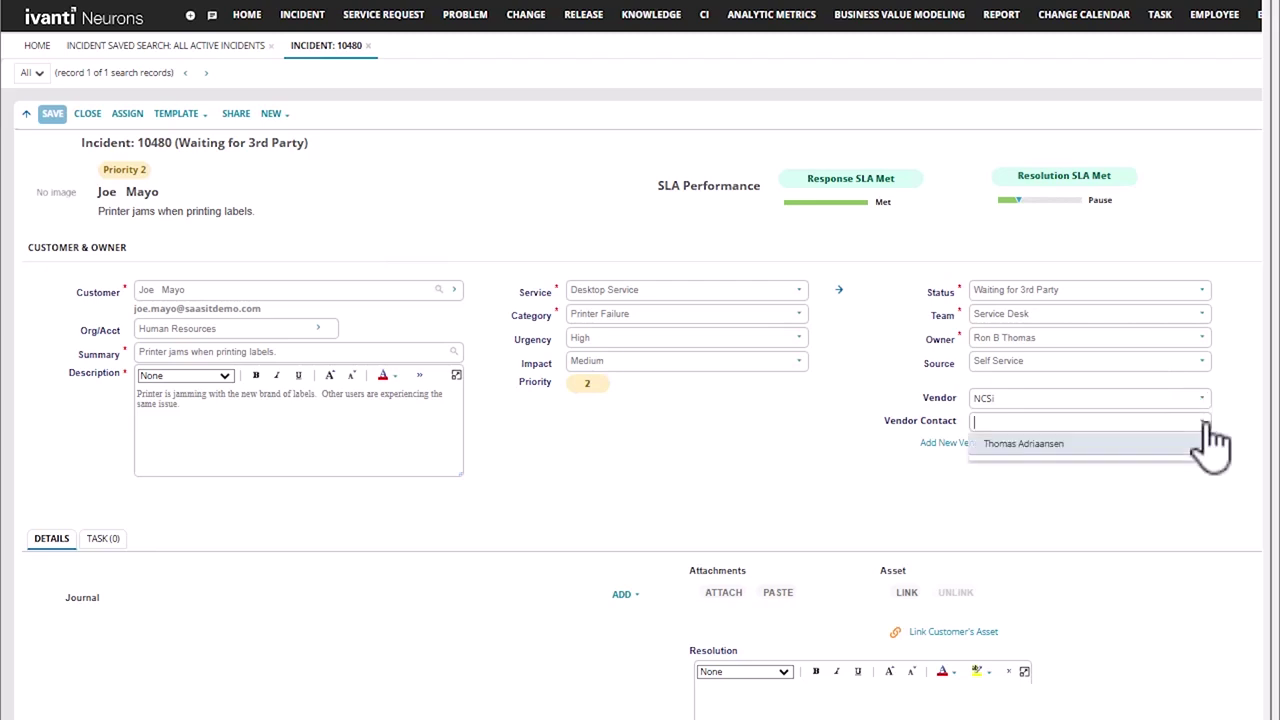
click(1205, 424)
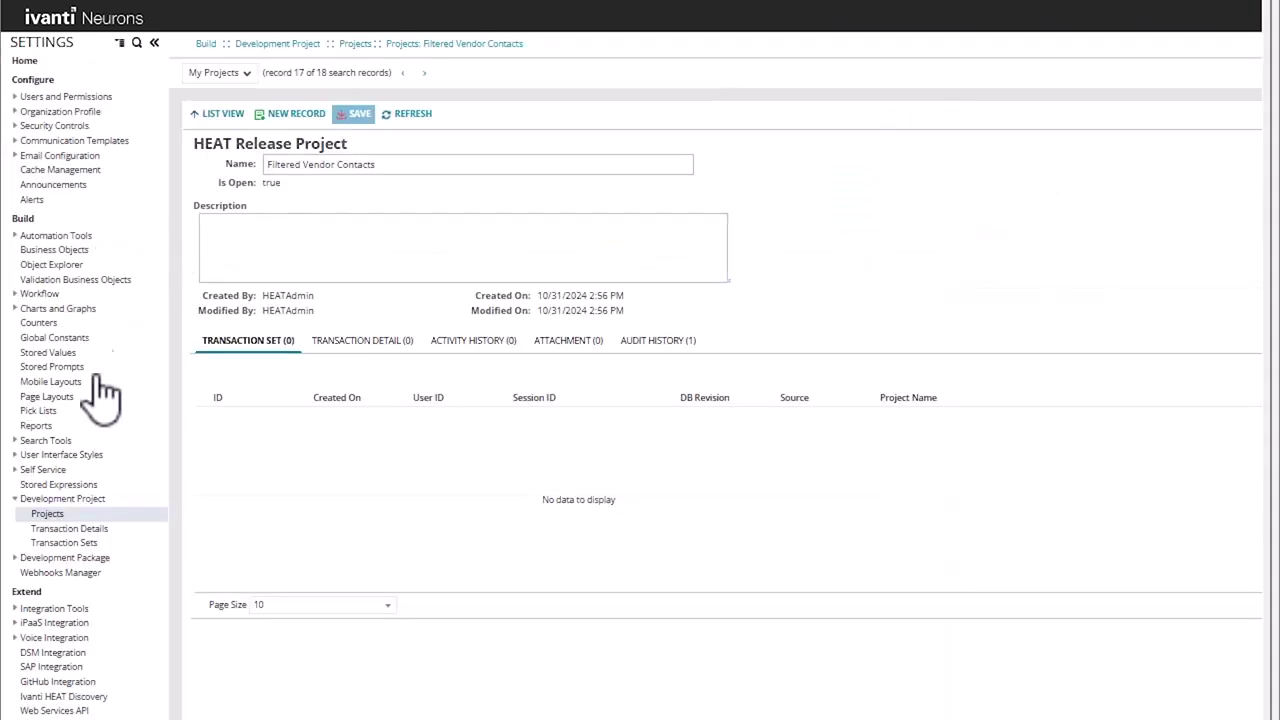
Step: Start a new text field on the Incident business object with field name and display name Vendor
click(60, 249)
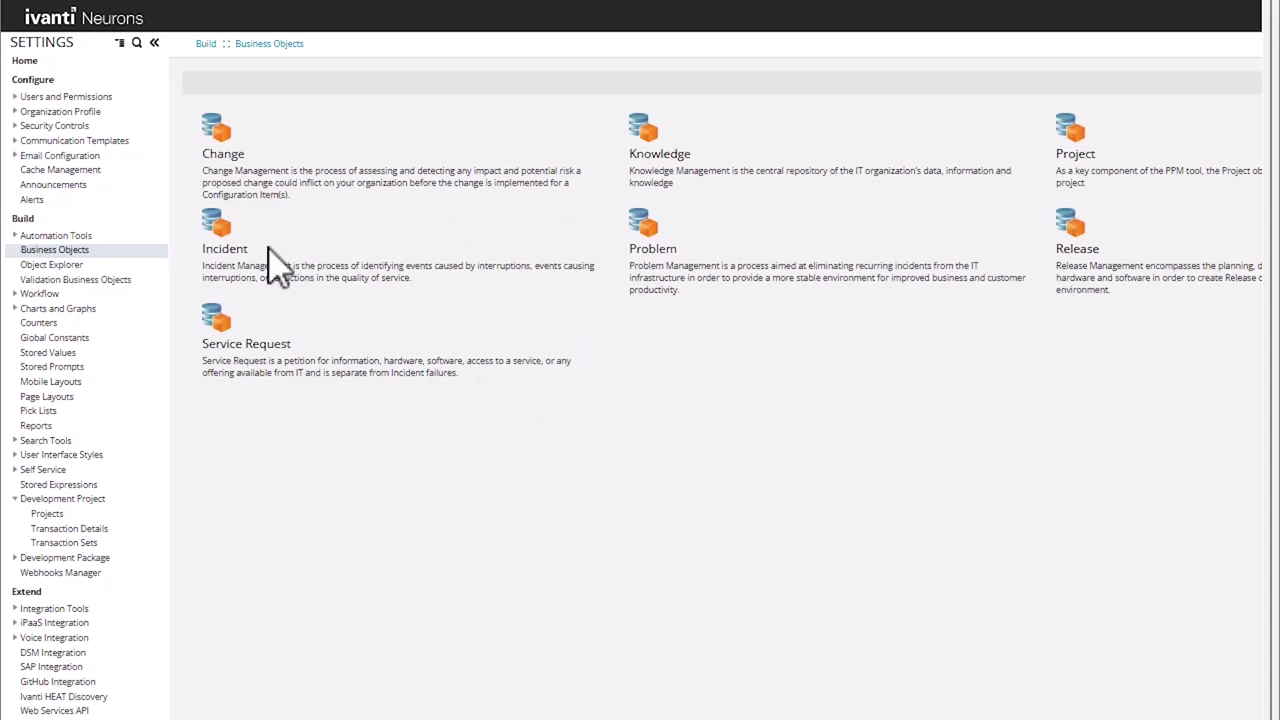
click(238, 252)
click(328, 85)
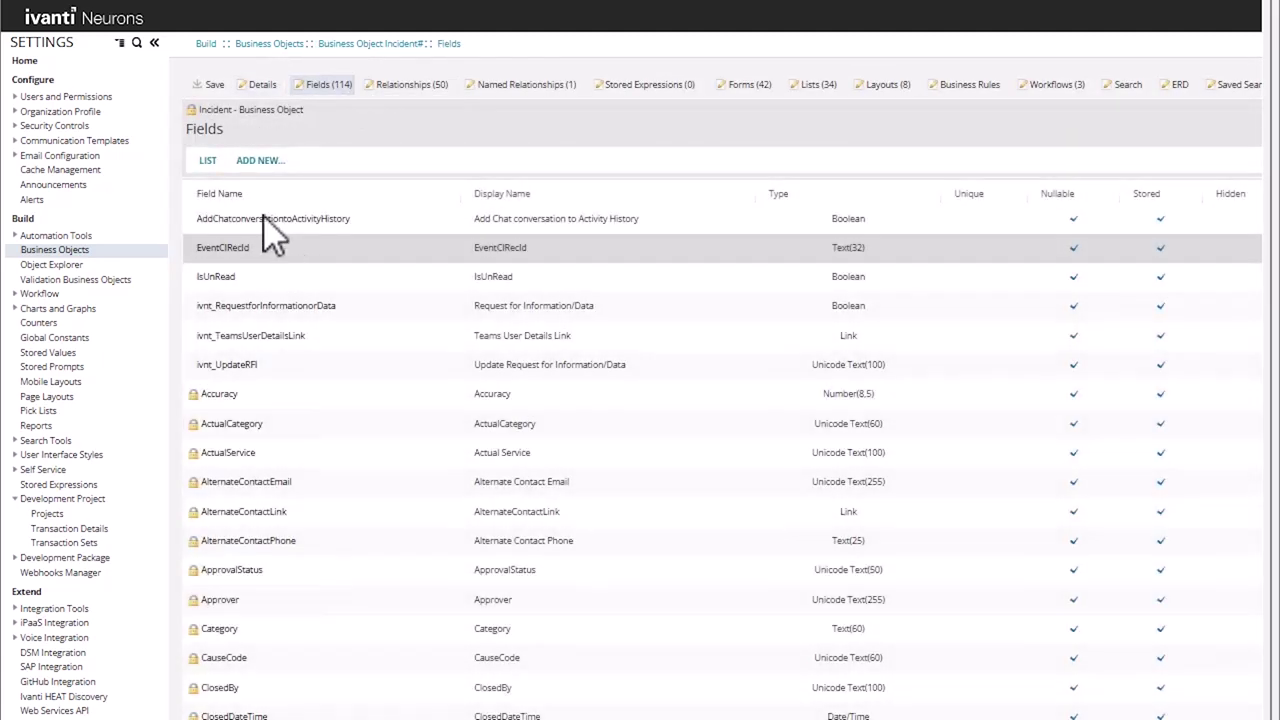
click(262, 162)
click(206, 643)
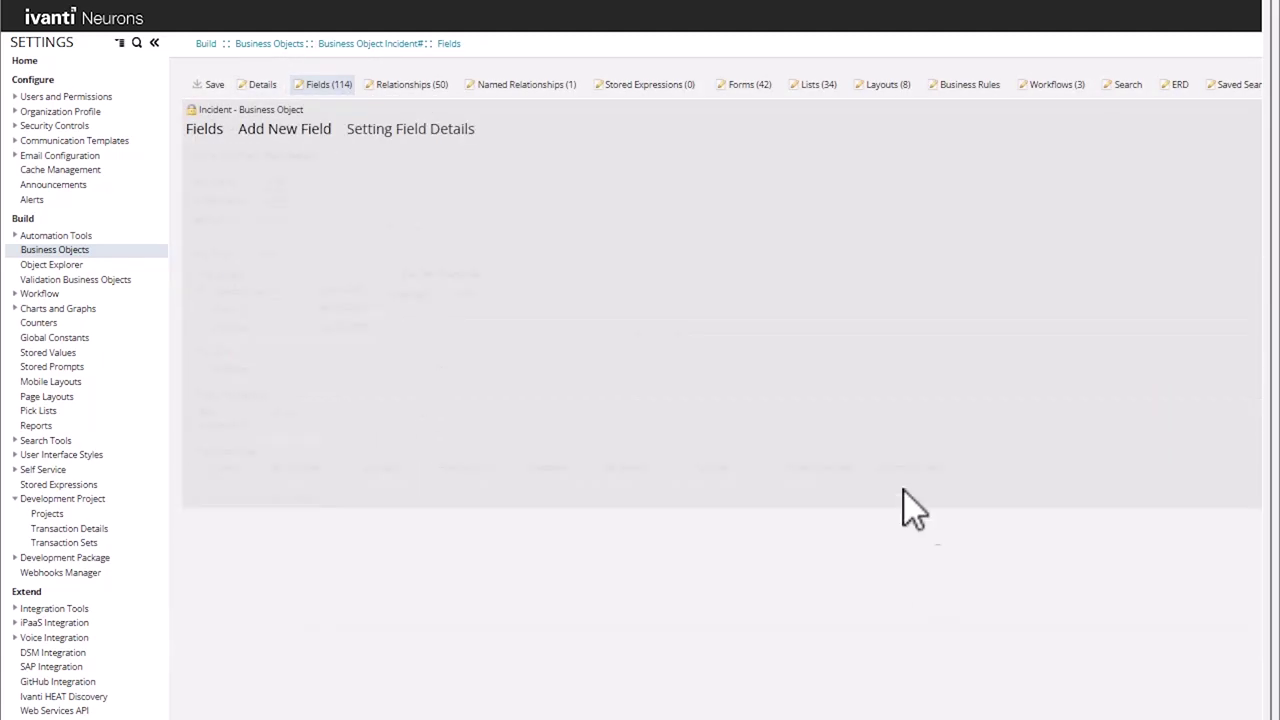
text(Vendor)
key(Tab)
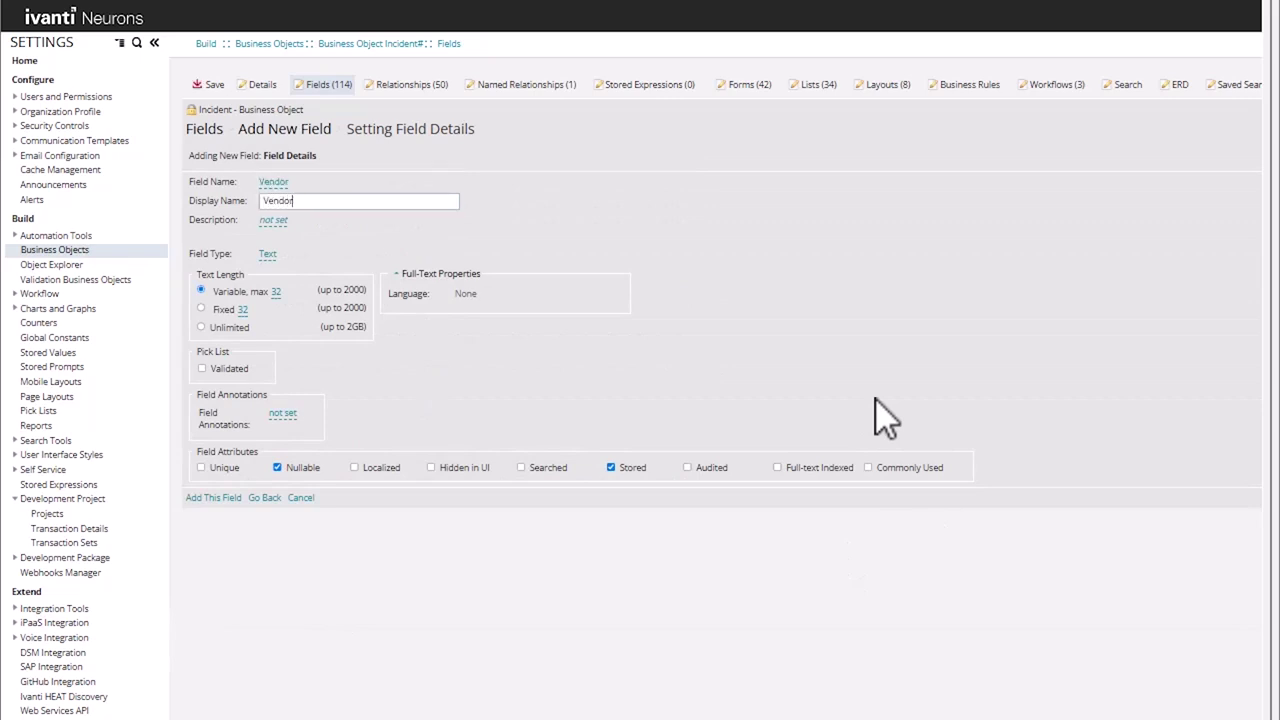
Step: Set the new Vendor field's type to Unicode Text with a variable maximum length of 255
click(268, 254)
click(285, 300)
click(277, 292)
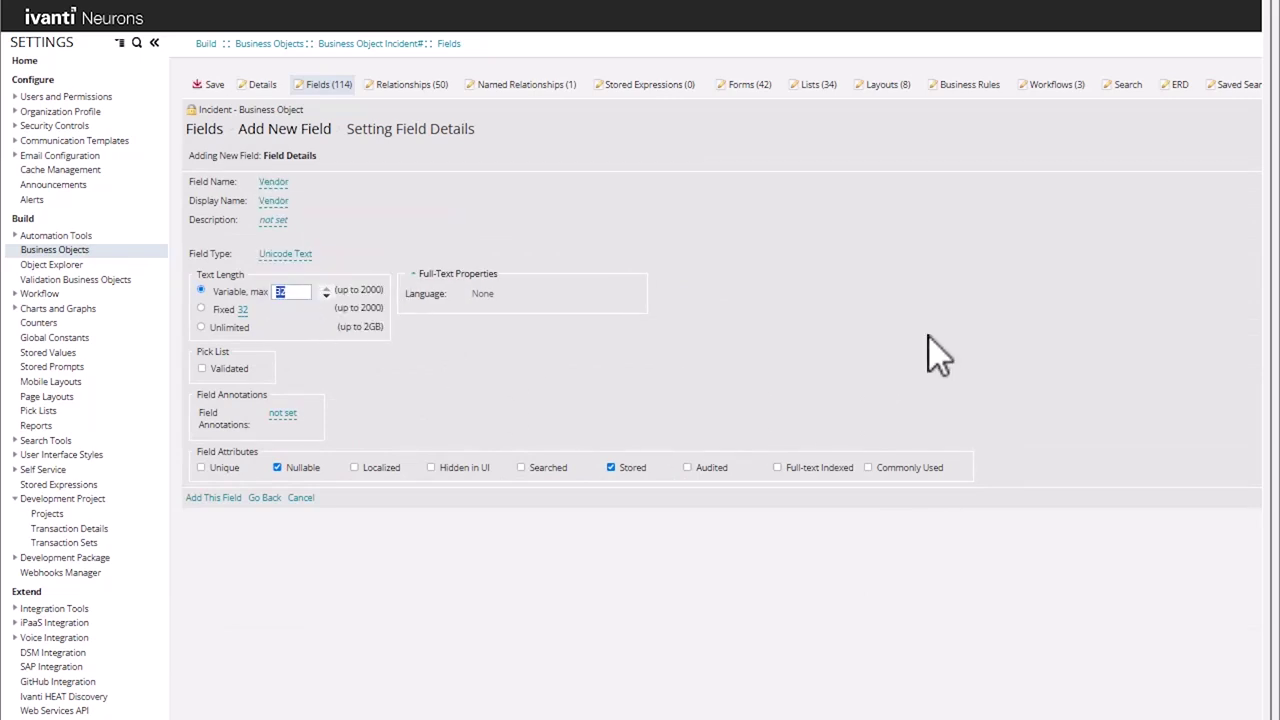
text(255)
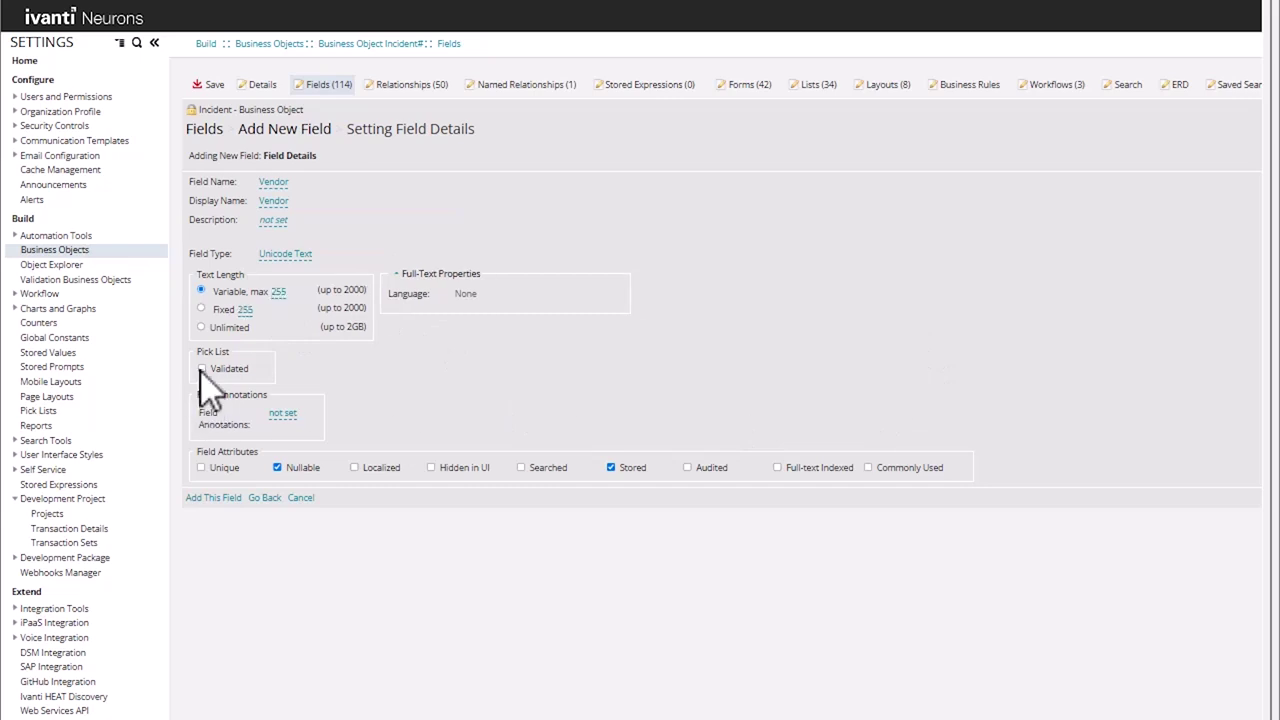
Step: Validate the Vendor field against the vendor pick list just above Vendor List by Service, and add the field
click(202, 369)
click(353, 372)
click(379, 372)
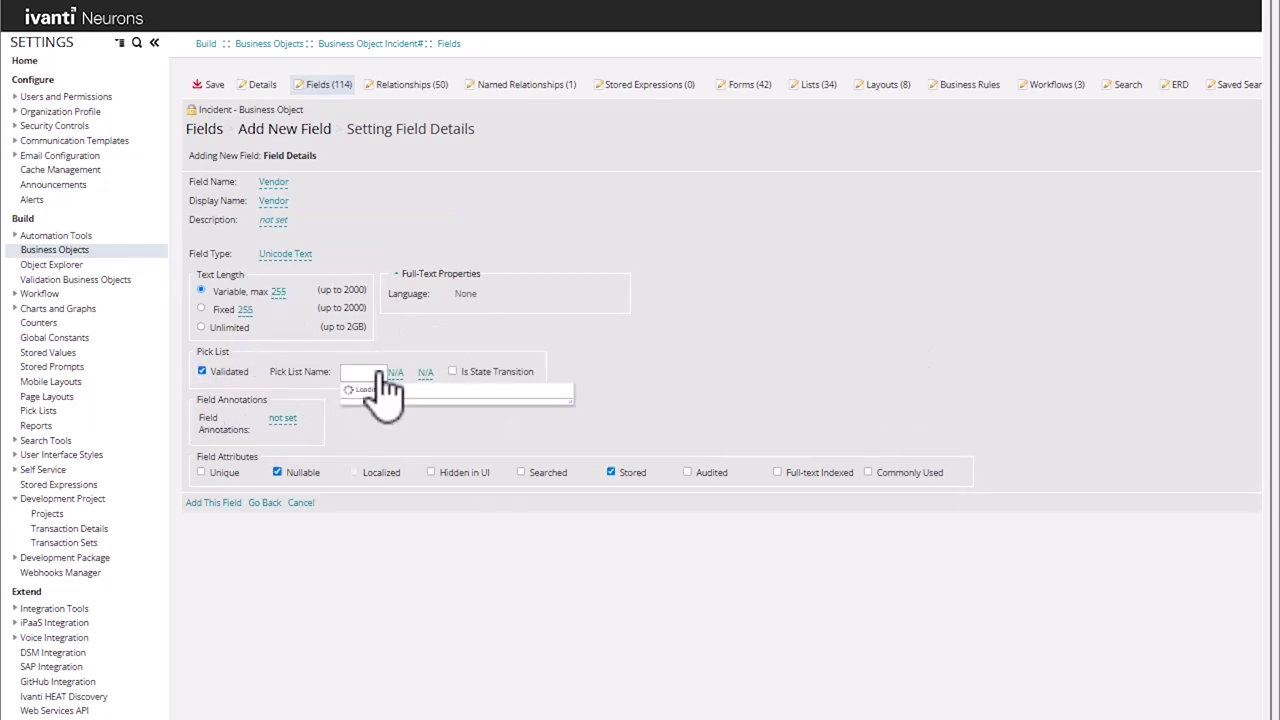
drag(566, 410, 568, 565)
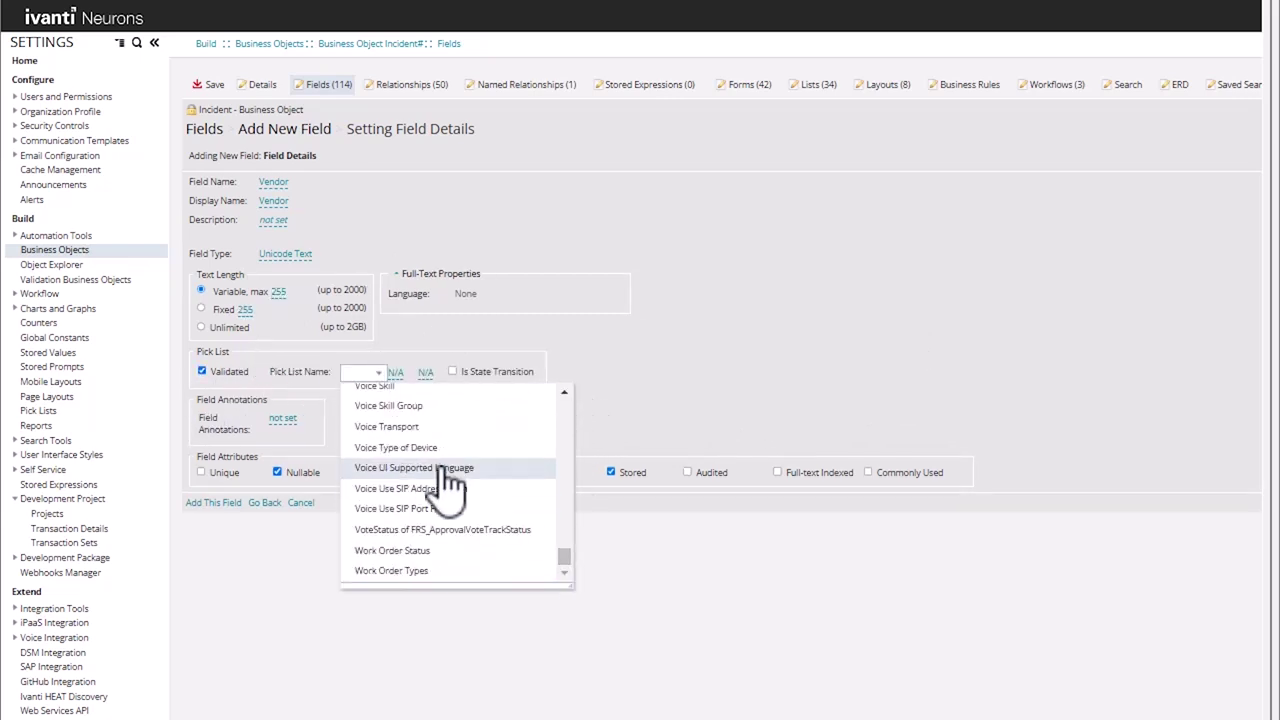
scroll(449, 477, up, 3)
scroll(449, 483, up, 5)
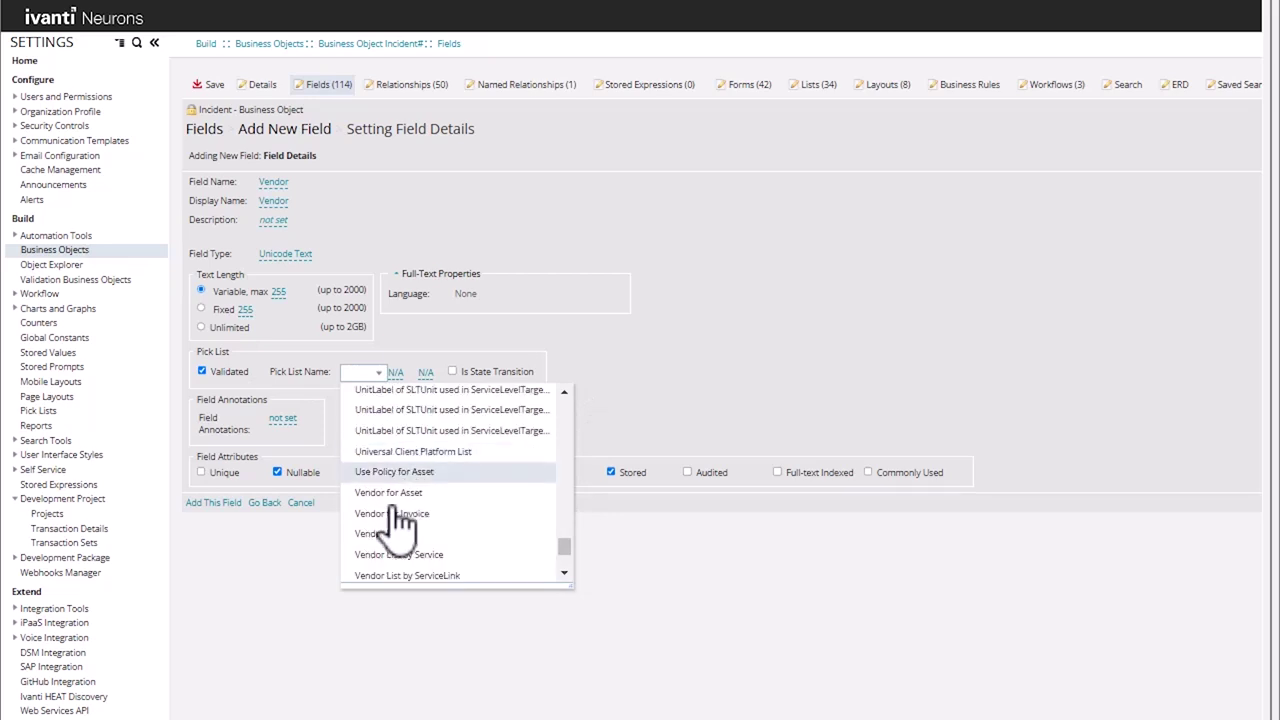
click(394, 538)
click(214, 503)
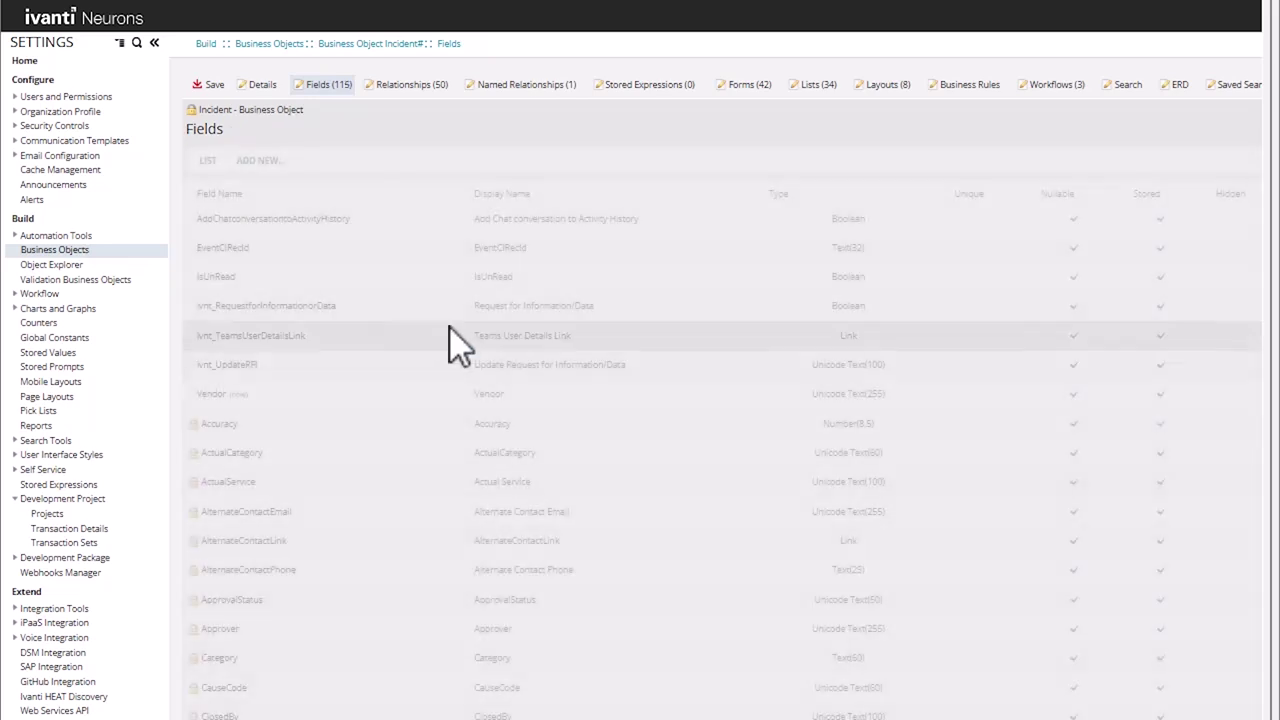
Step: Start another new text field on Incident, named VendorContact with display name Vendor Contact
click(260, 162)
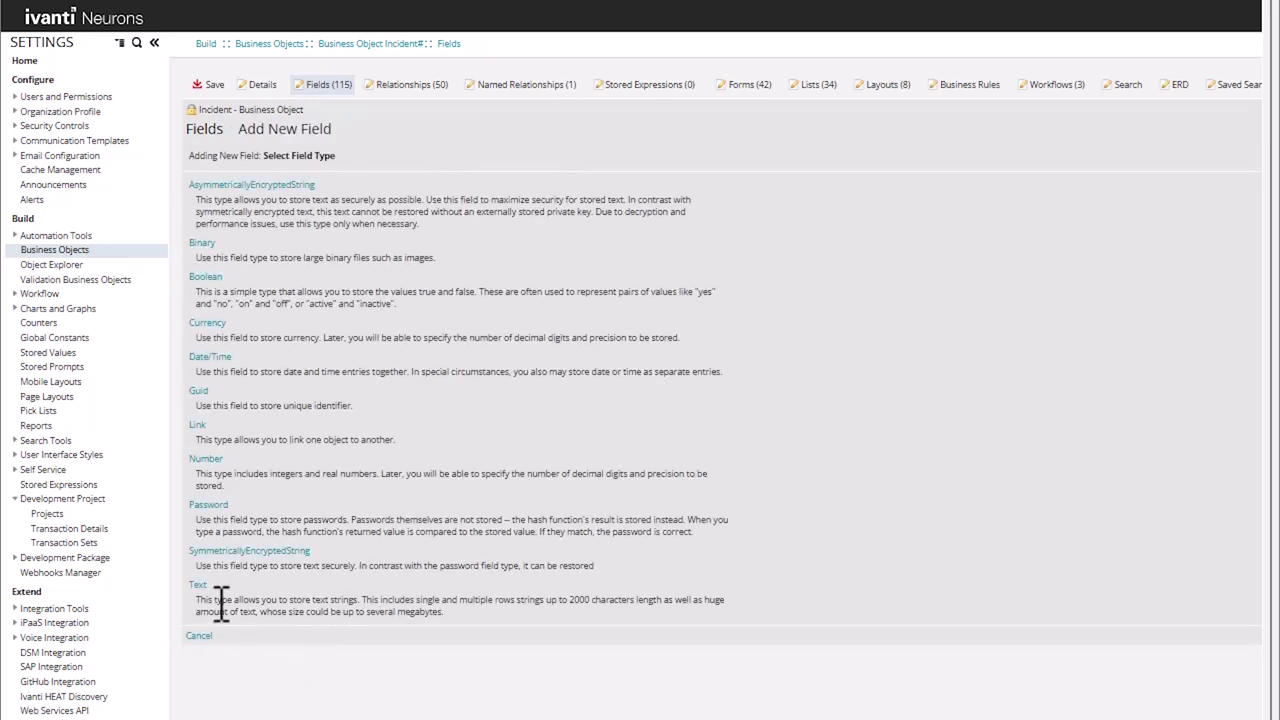
click(198, 587)
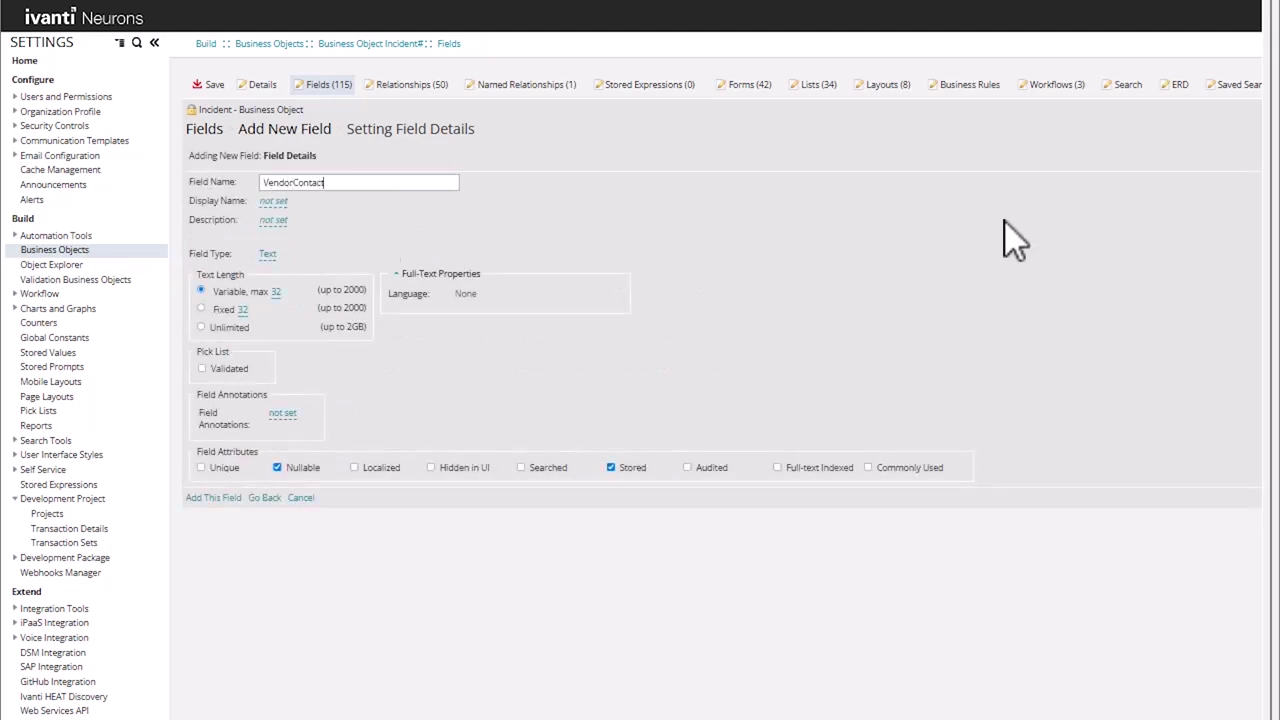
key(Tab)
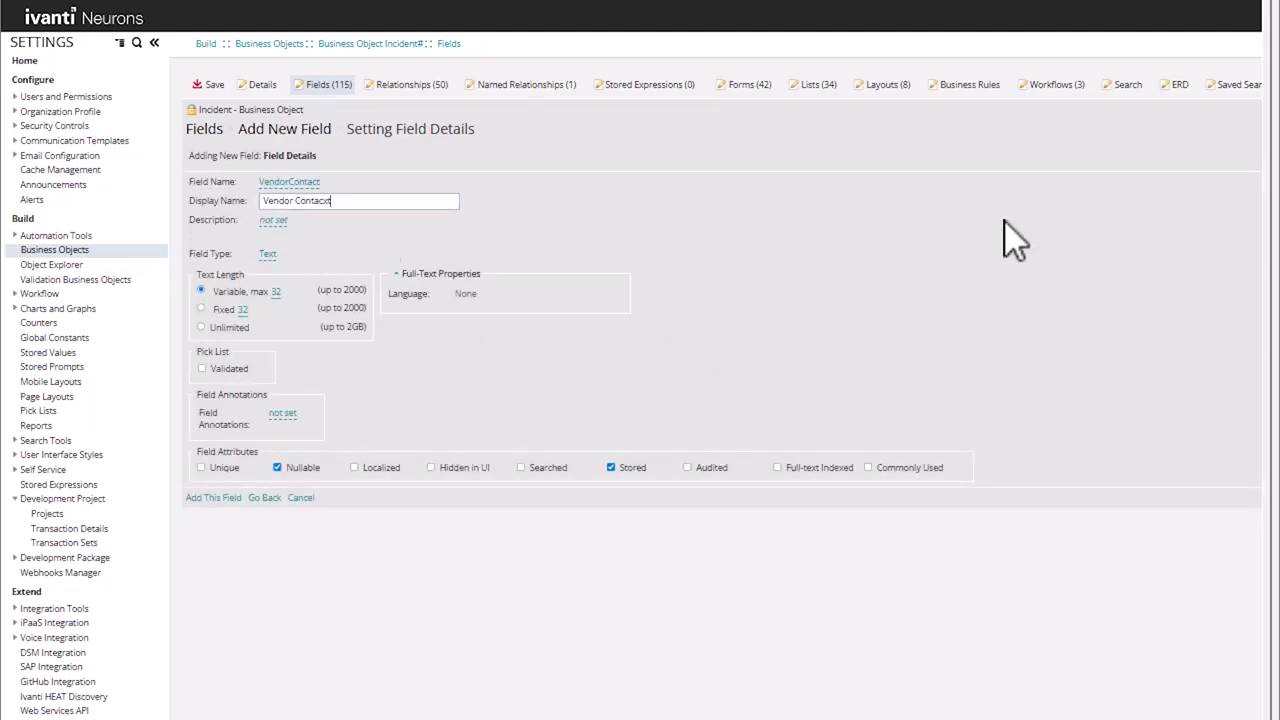
text(t)
key(Return)
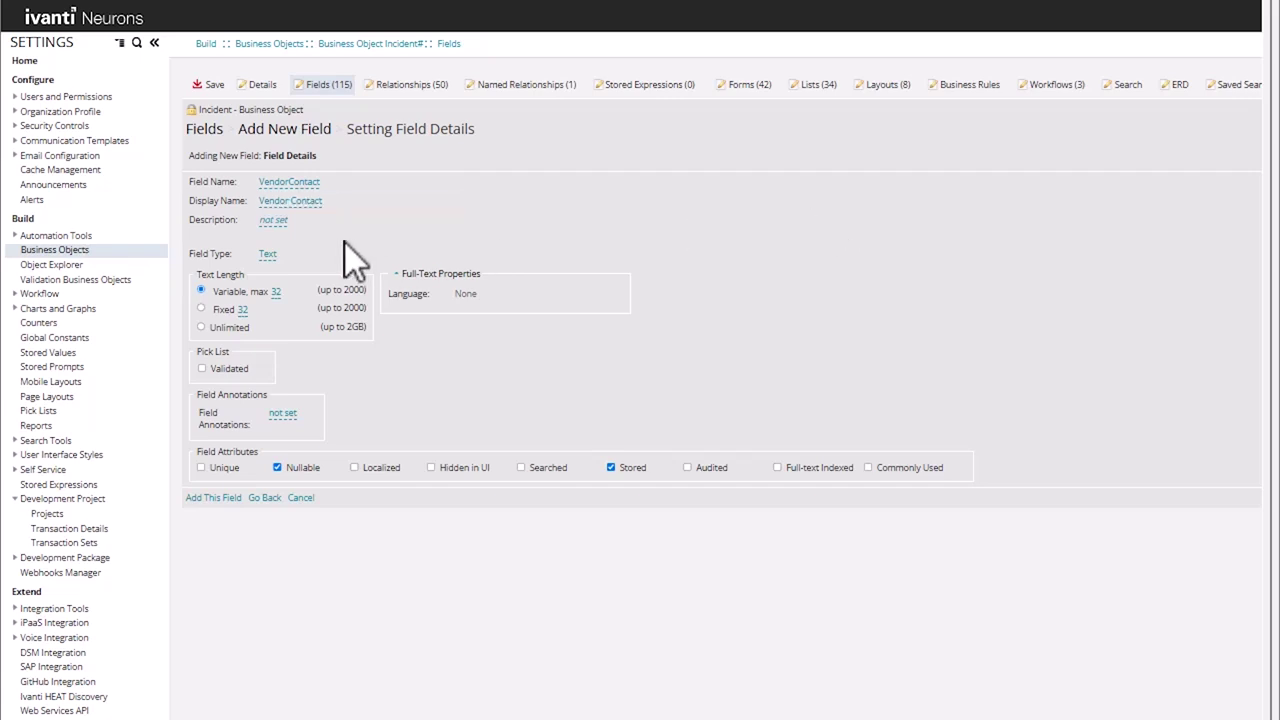
Step: Make VendorContact a Unicode Text field with maximum length 255, add it, and save the Incident business object
click(272, 256)
click(300, 295)
text(255)
key(Return)
click(212, 498)
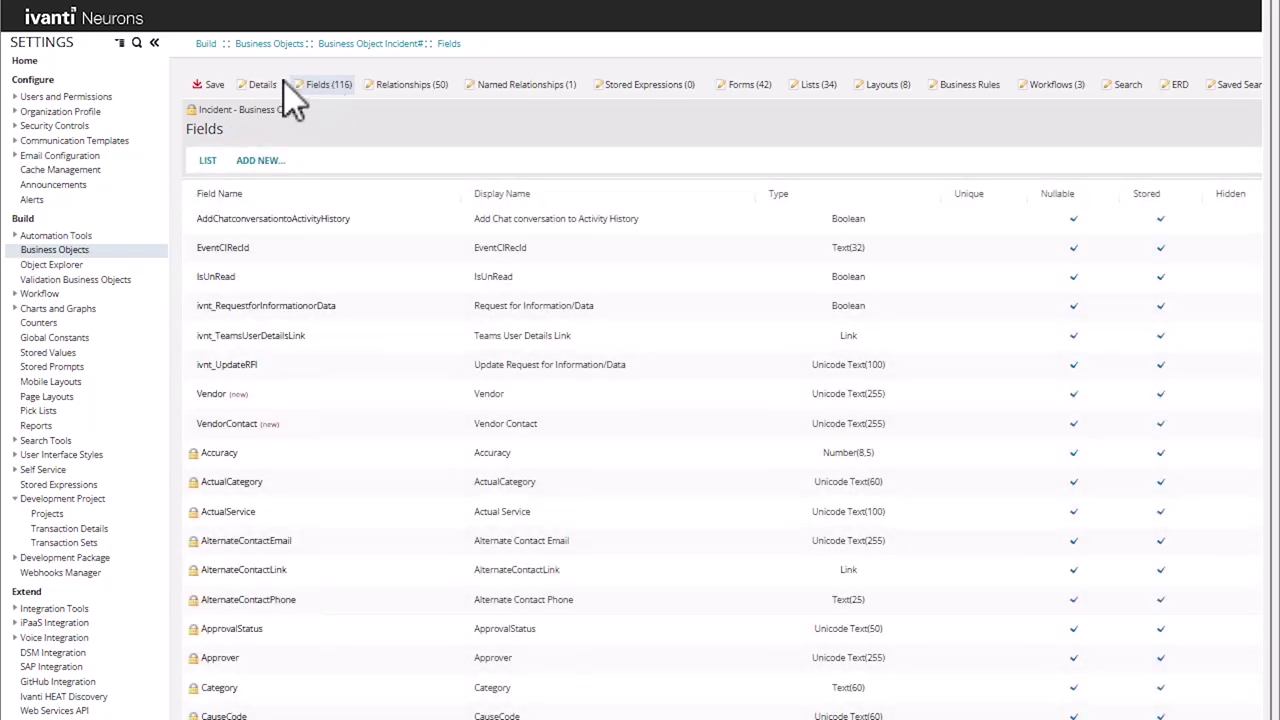
click(210, 86)
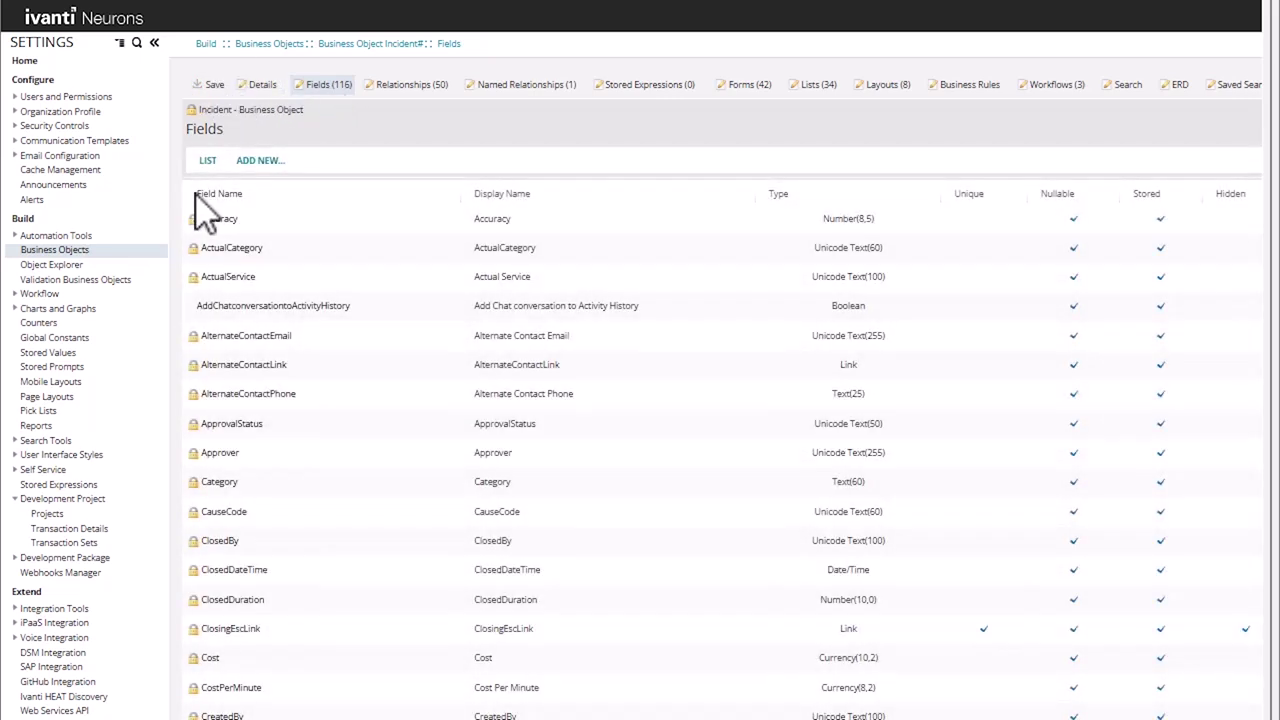
Step: Start a new pick list with list and display name "DisplayName of ExternalContact by Vendor", drawing data from the ExternalContact business object
click(45, 411)
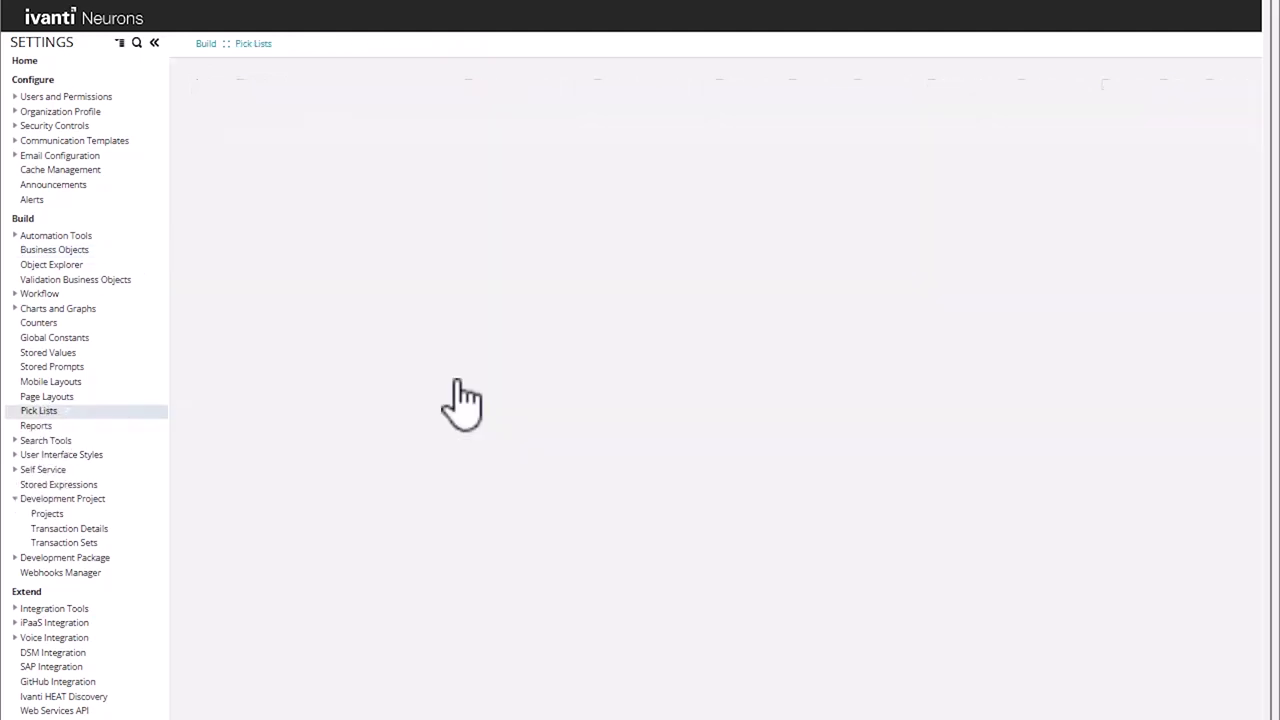
click(266, 88)
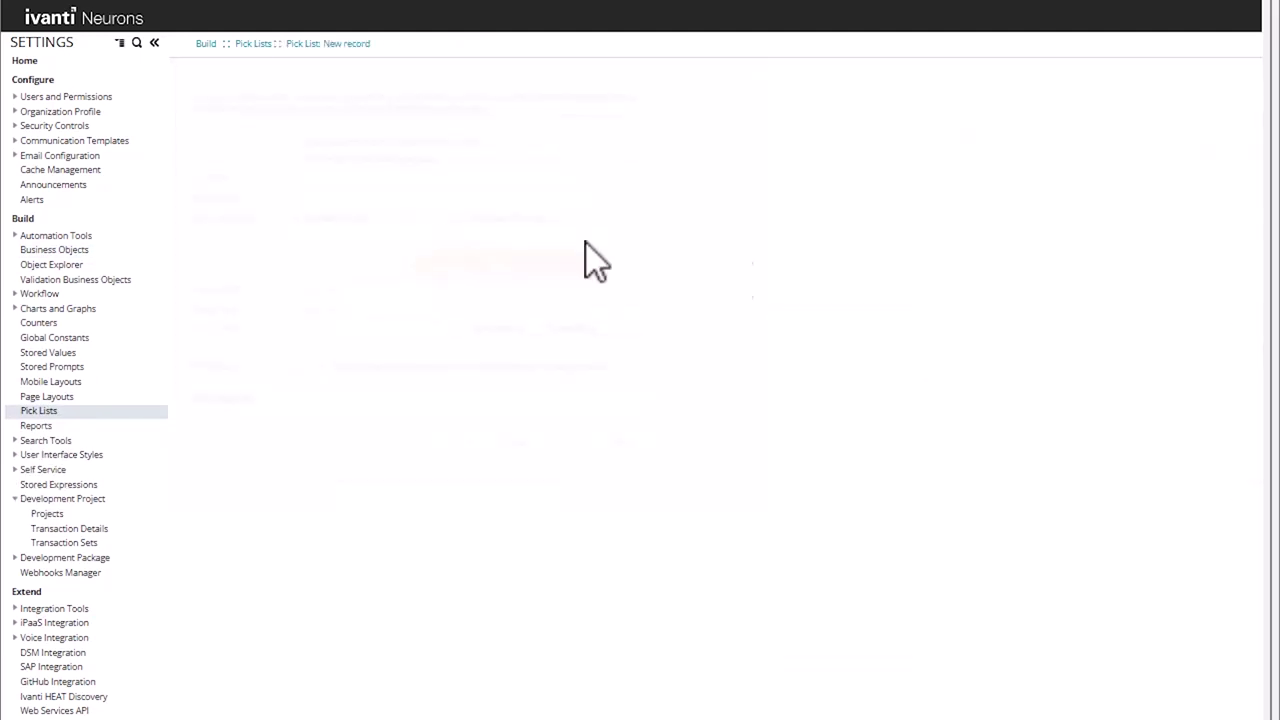
click(338, 177)
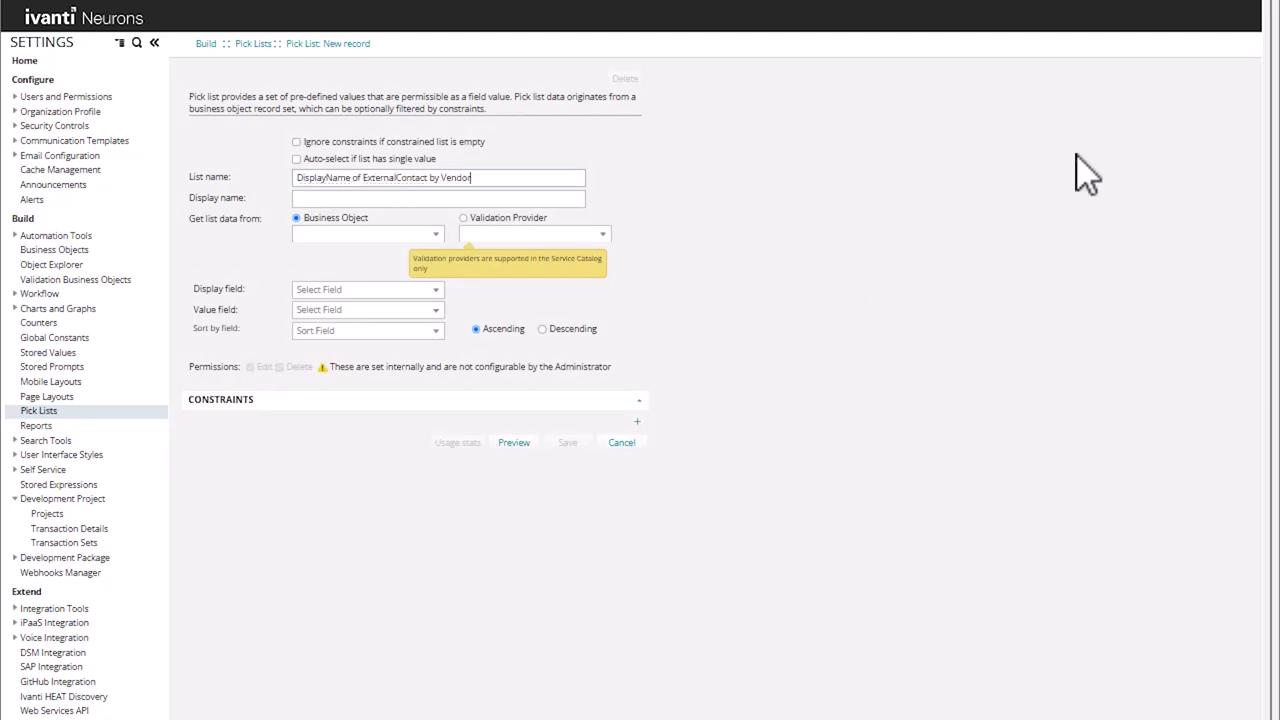
key(Tab)
click(437, 236)
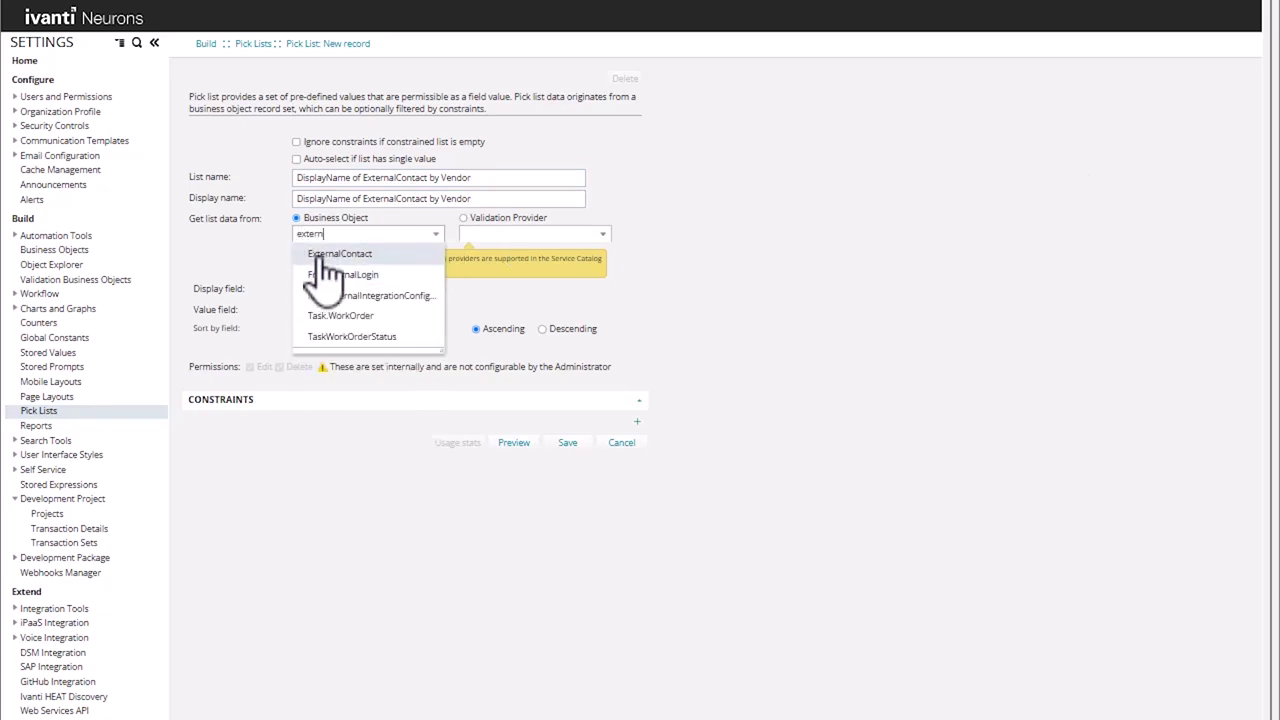
click(312, 253)
Step: Set the pick list's display, value and sort-by fields to DisplayName (Display Name), and save the list
click(367, 289)
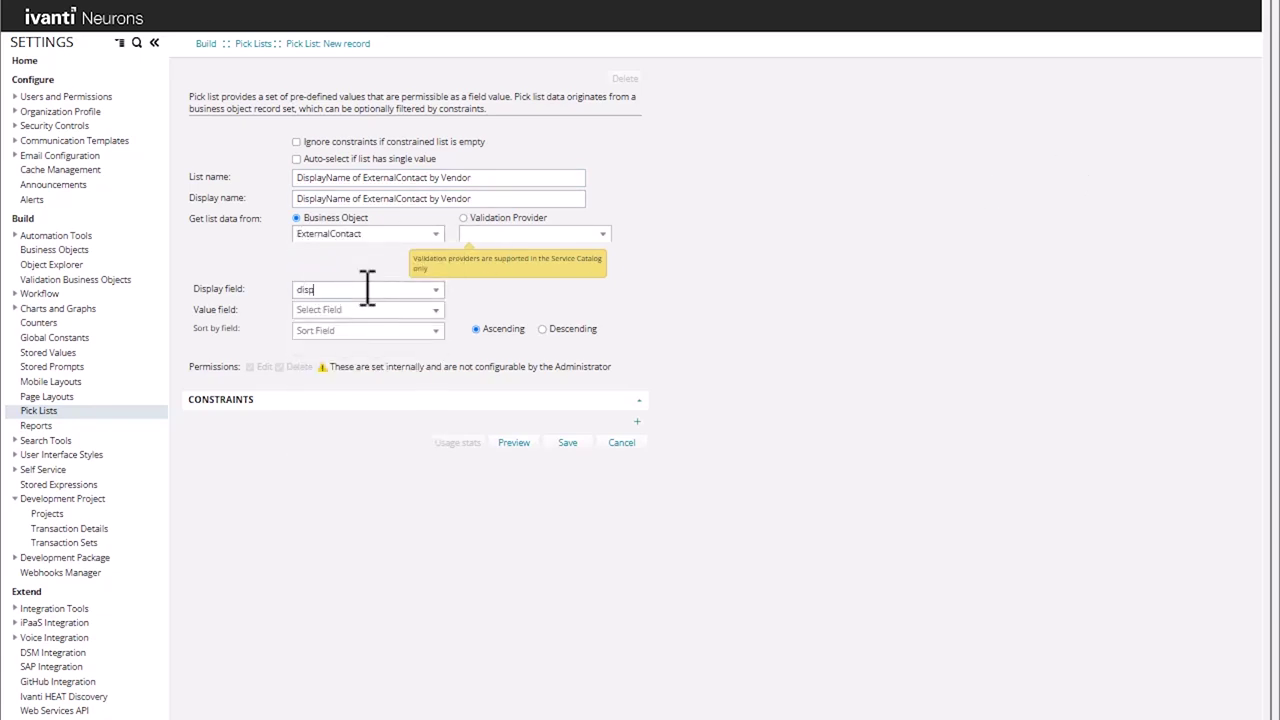
text(disp)
click(370, 302)
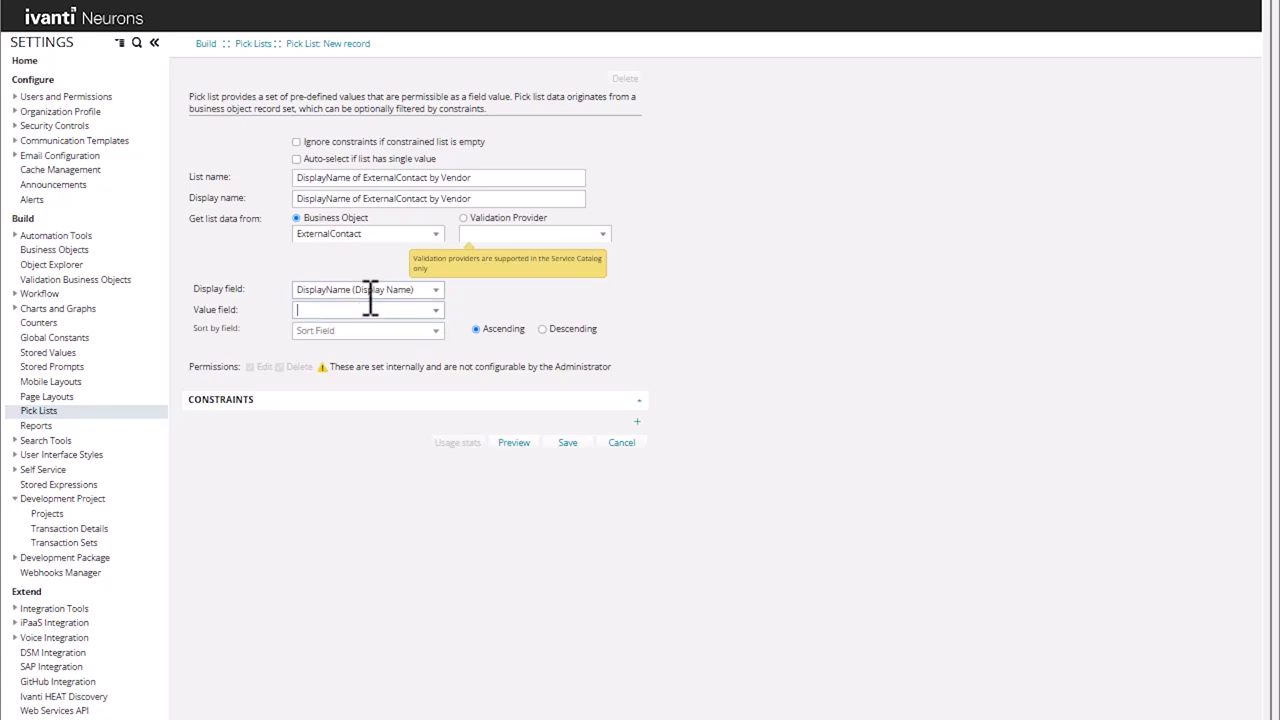
text(dispa)
key(BackSpace)
key(Tab)
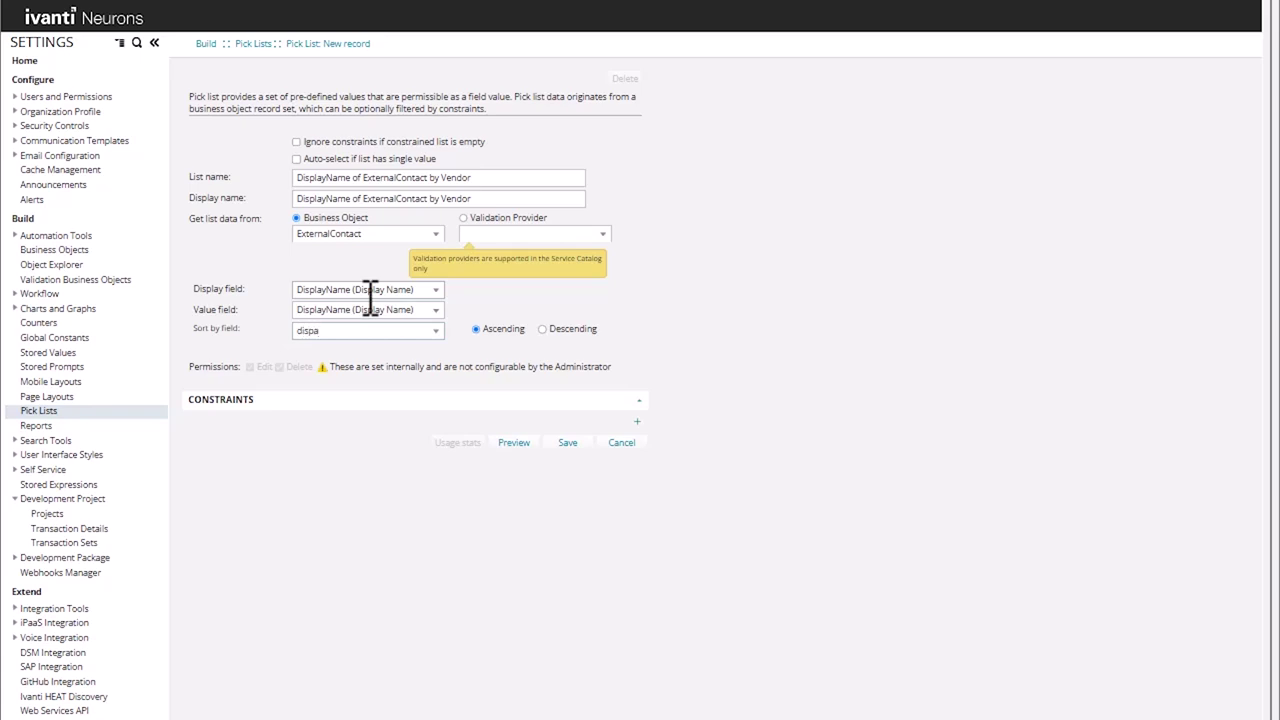
text(dispa)
key(BackSpace)
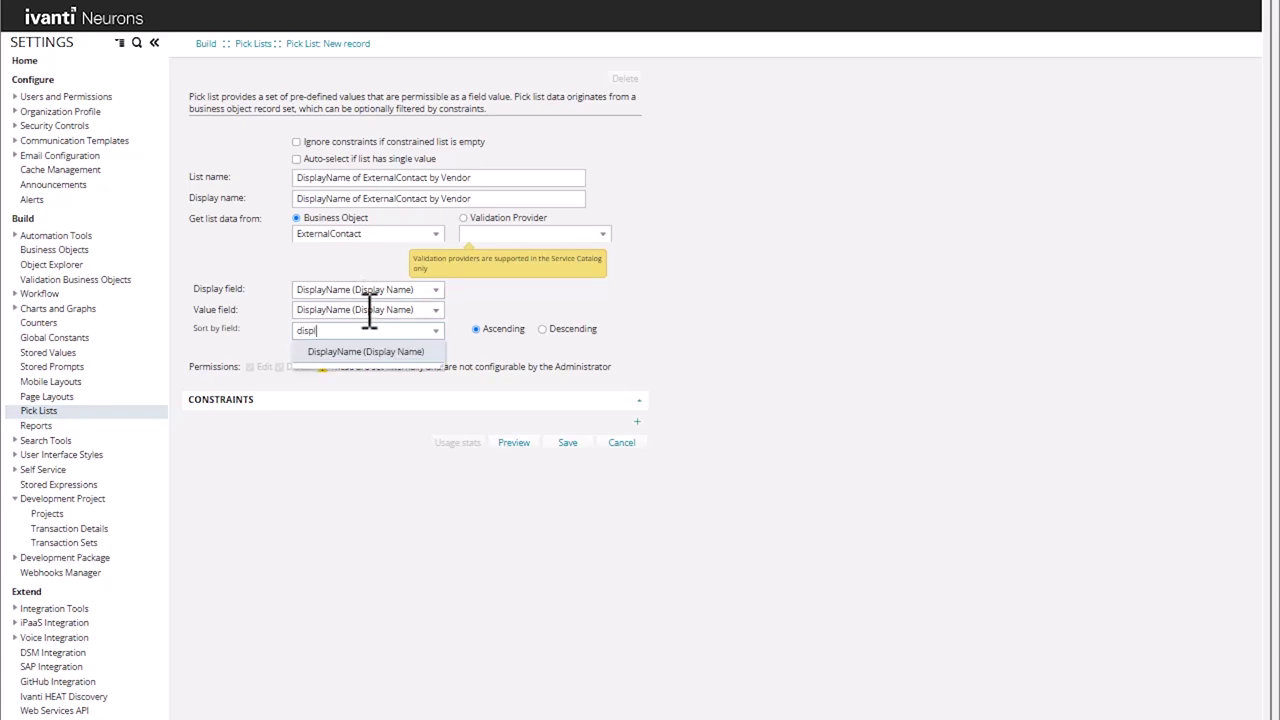
key(Tab)
click(567, 443)
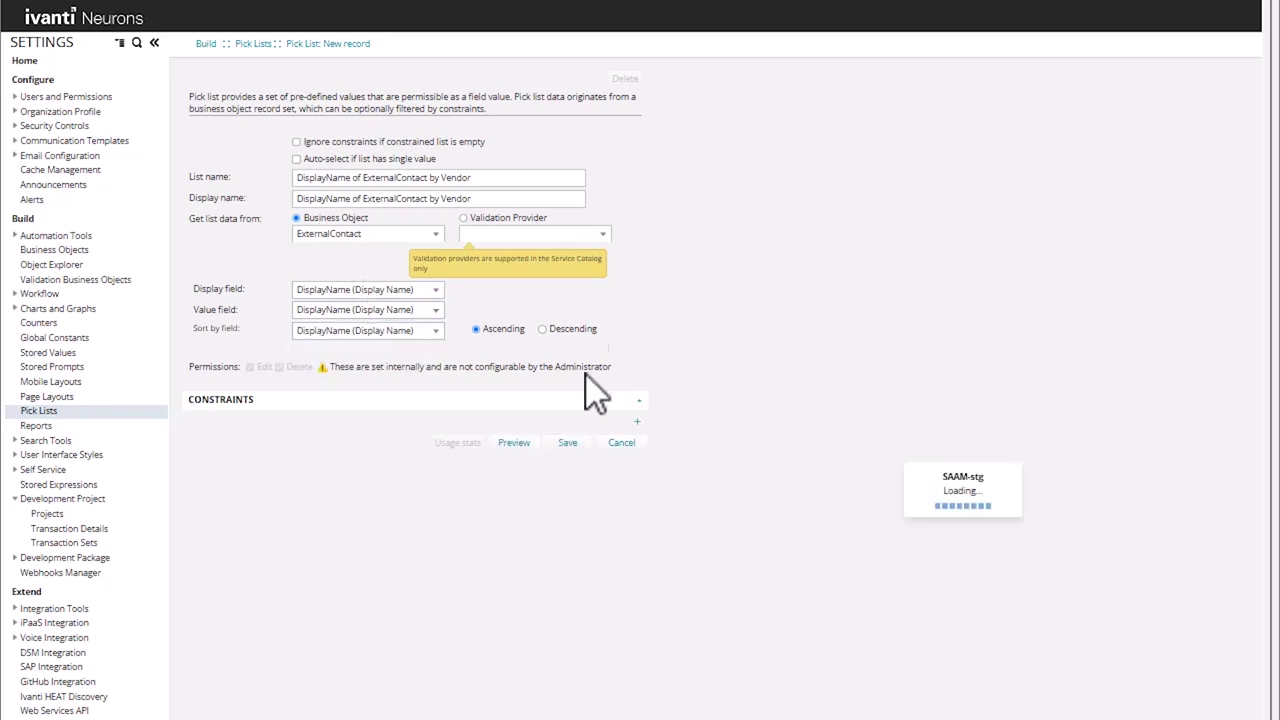
Step: Reopen the "DisplayName of ExternalContact by Vendor" pick list and add the constraint [Vendor#.Rev2]Name Equal to $([ValidationList]Vendor)
click(253, 45)
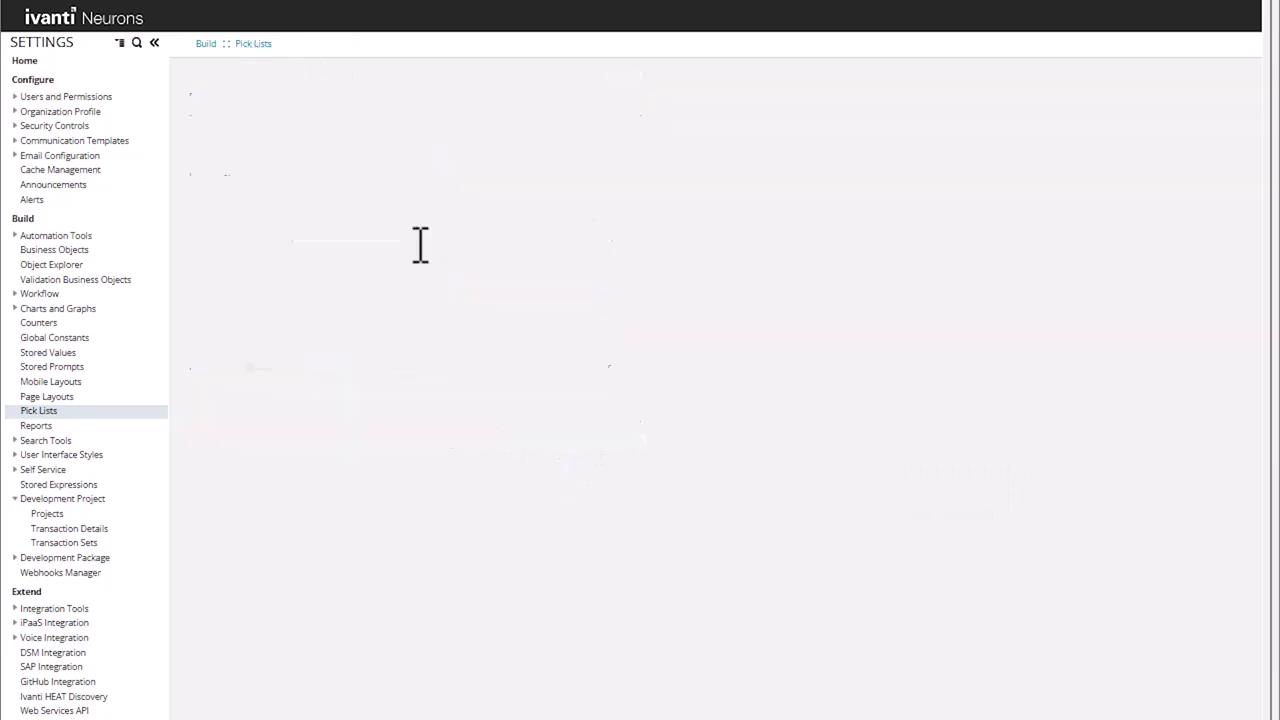
scroll(330, 580, down, 20)
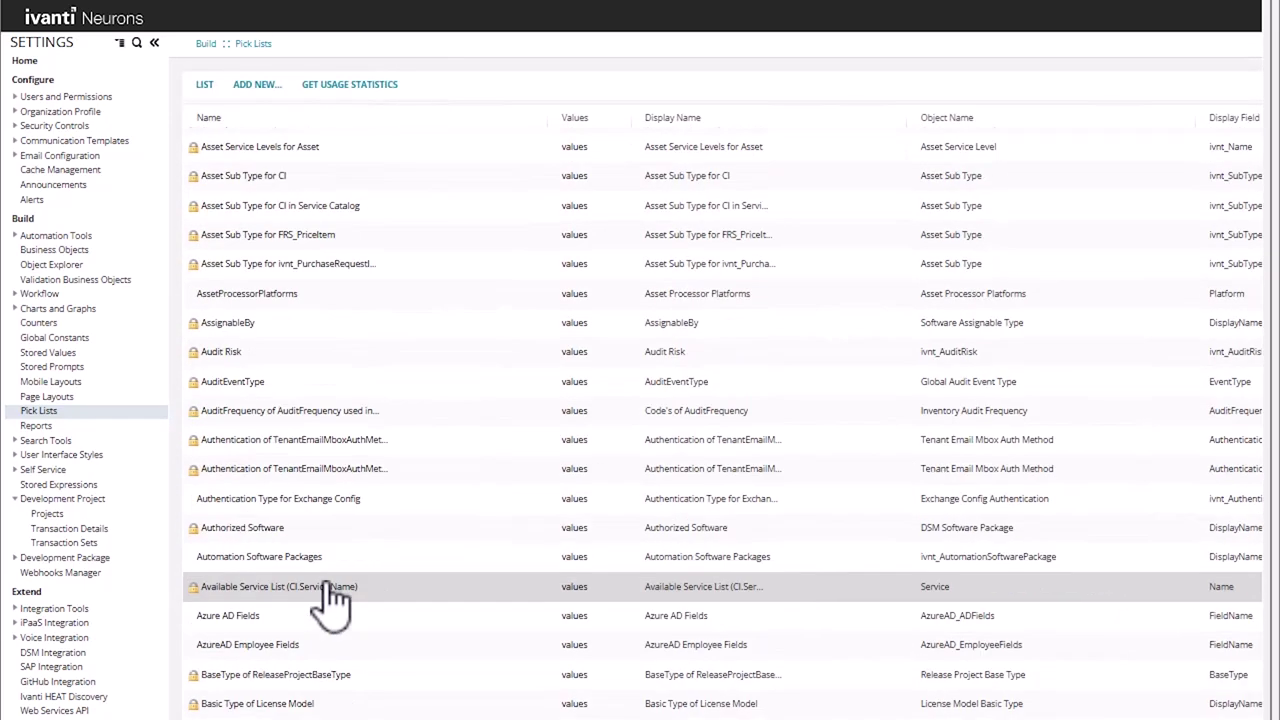
scroll(330, 600, down, 15)
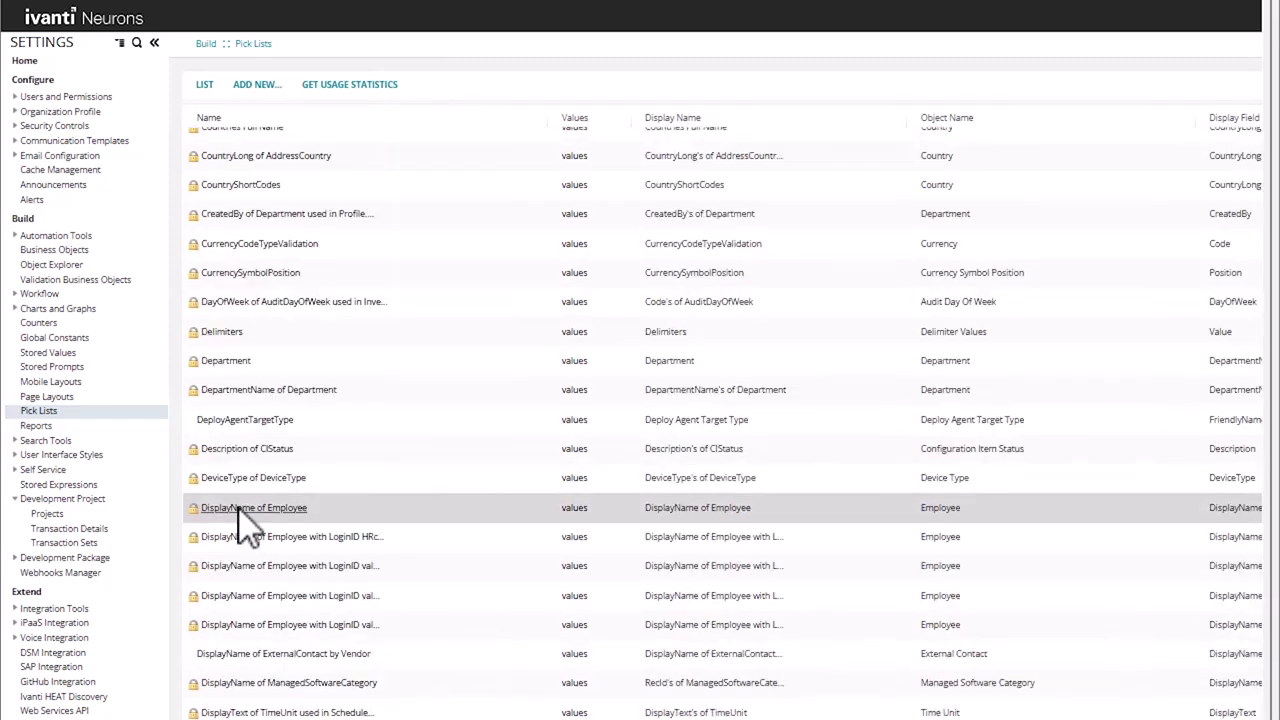
click(277, 660)
click(638, 421)
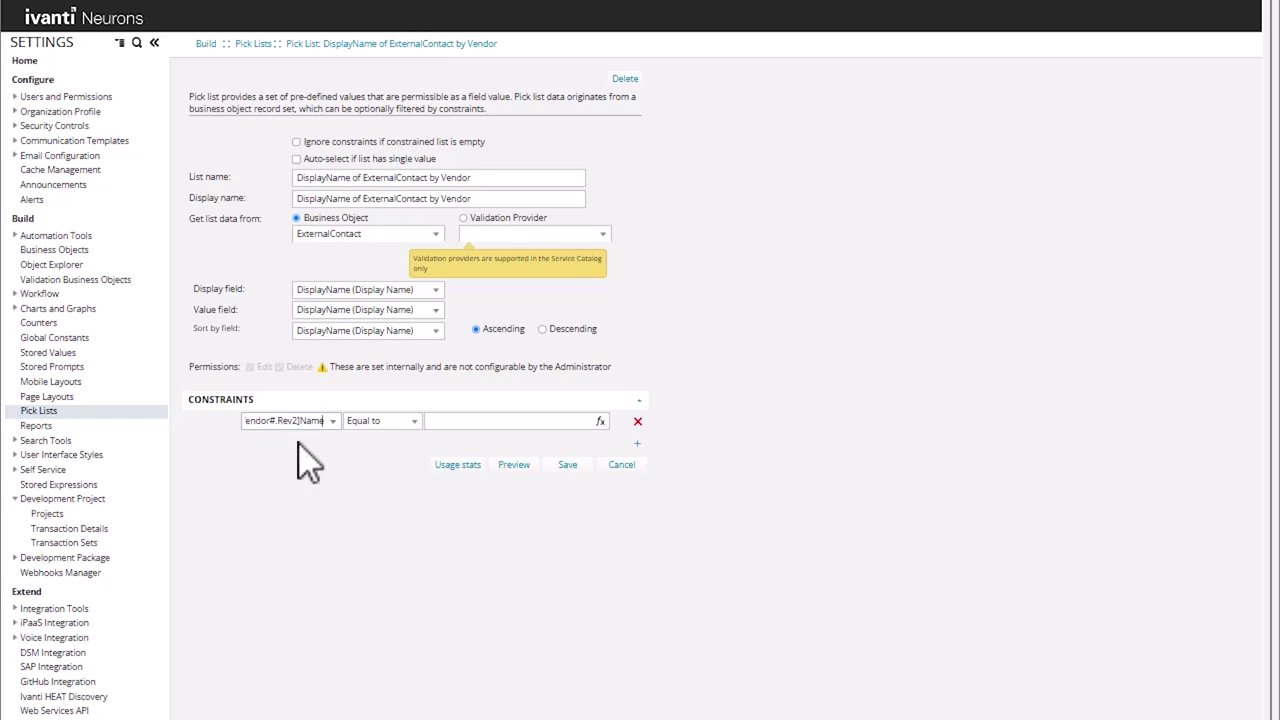
click(471, 424)
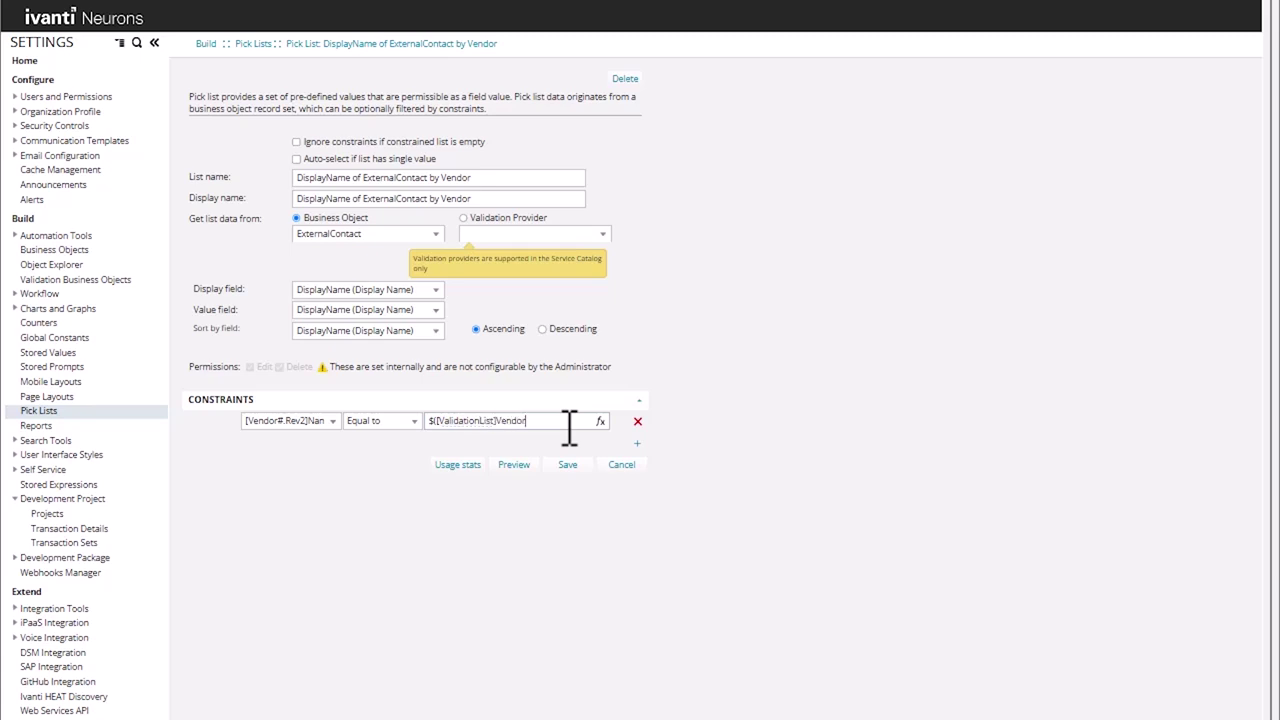
Step: Preview the constrained pick list's values, and enable auto-selection if the list has a single value
click(514, 464)
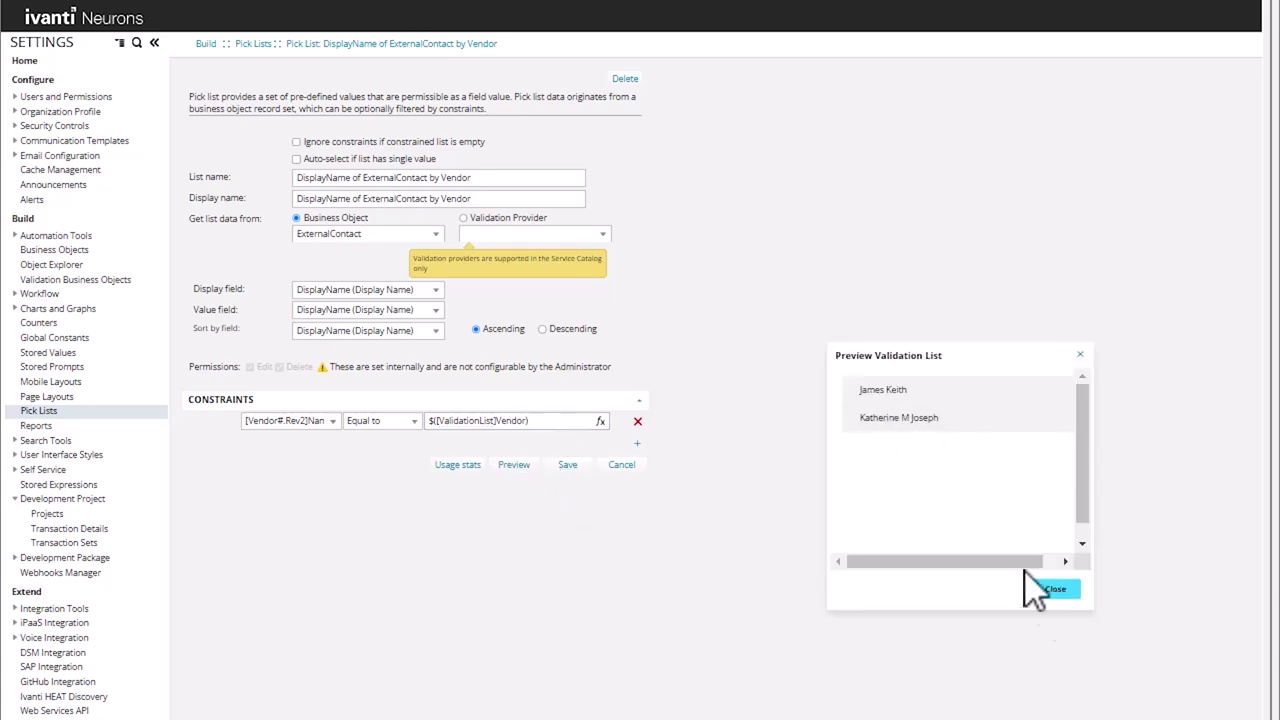
click(1050, 588)
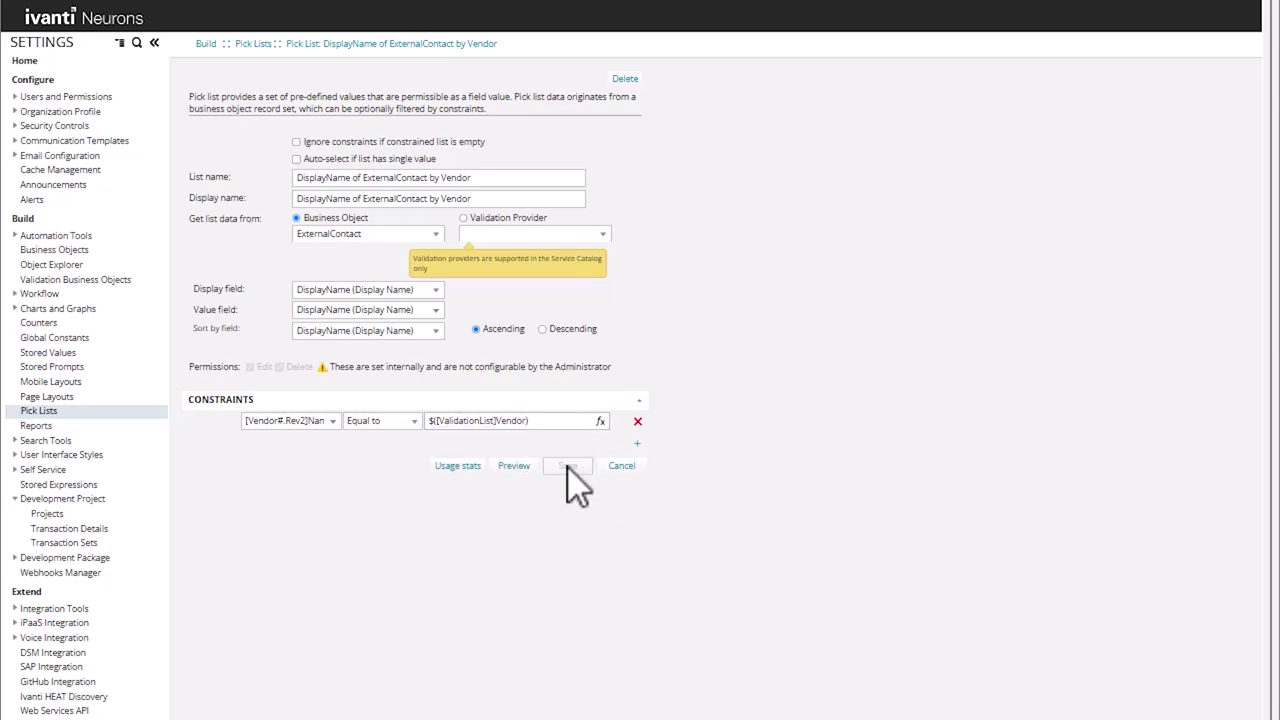
click(296, 159)
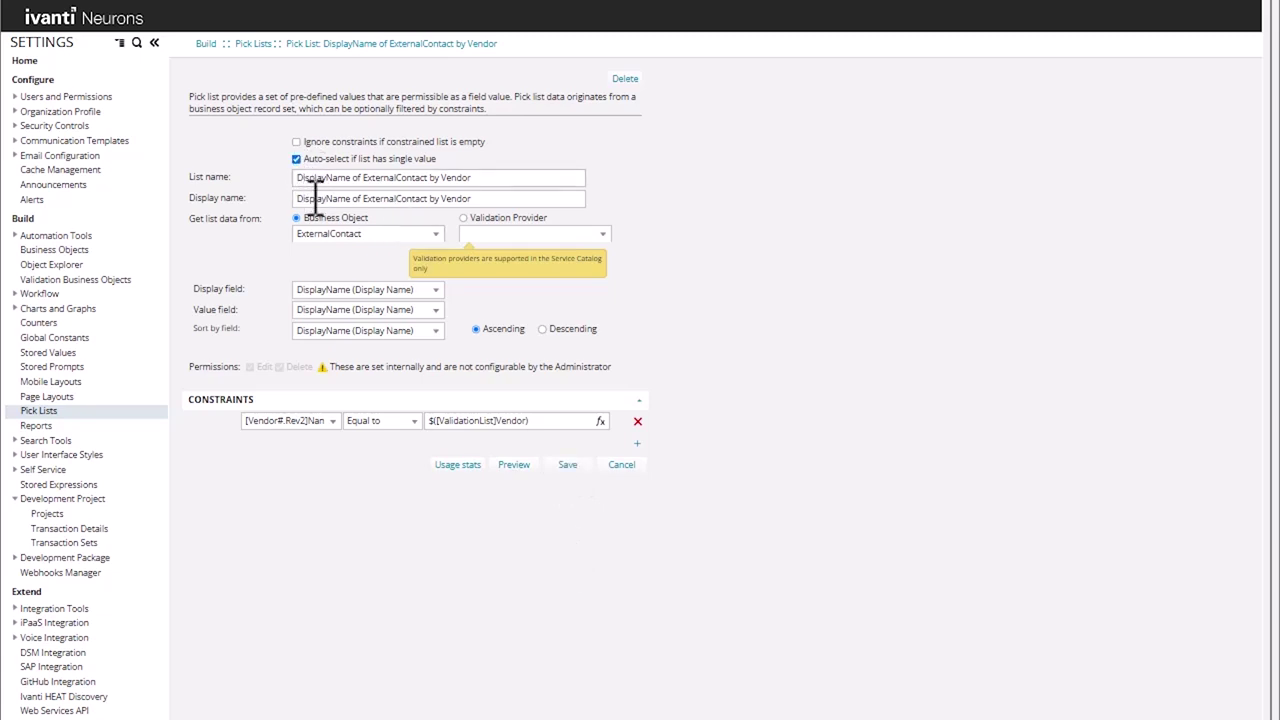
Step: Save the pick list and open the VendorContact field's details in the Incident business object
click(567, 465)
click(60, 251)
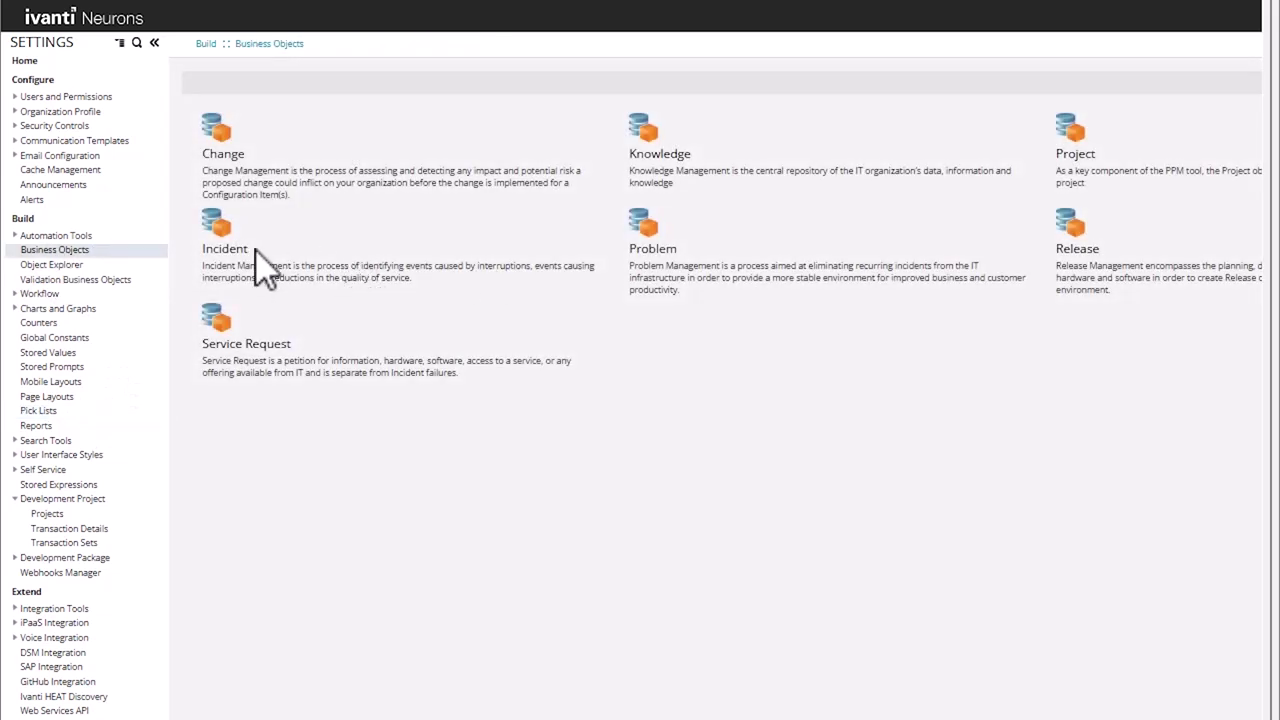
click(224, 248)
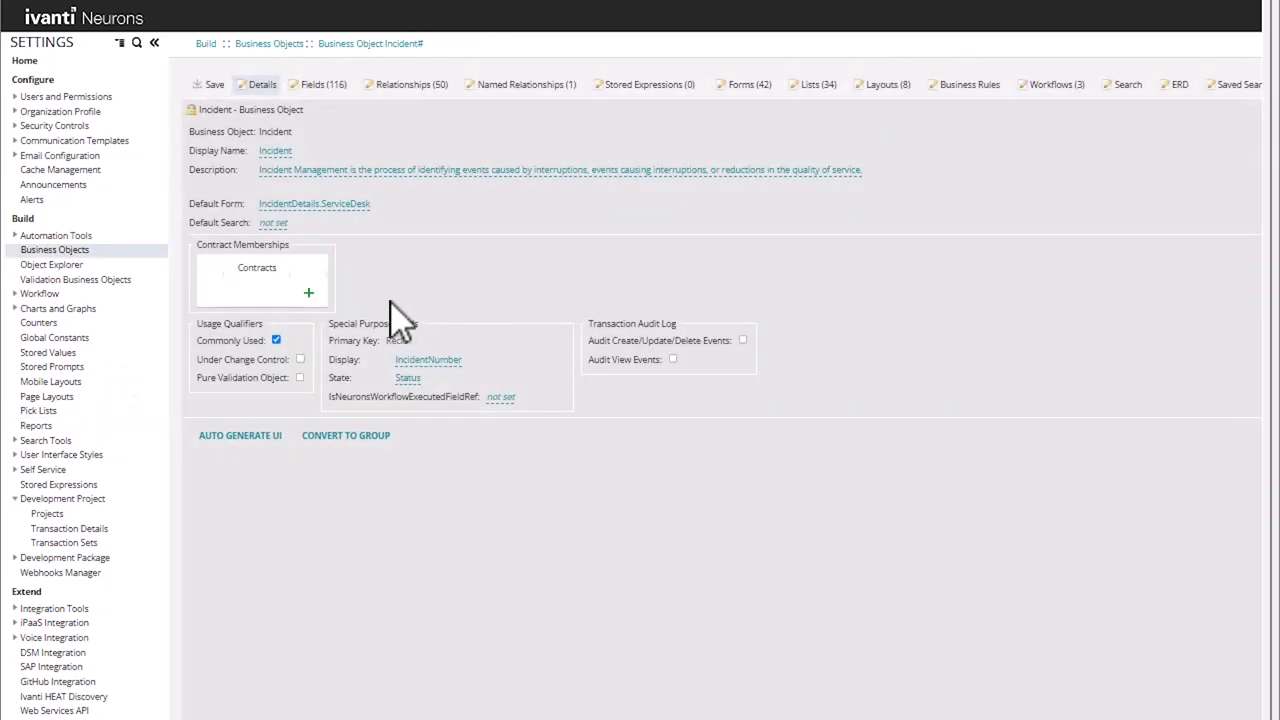
click(318, 85)
click(236, 424)
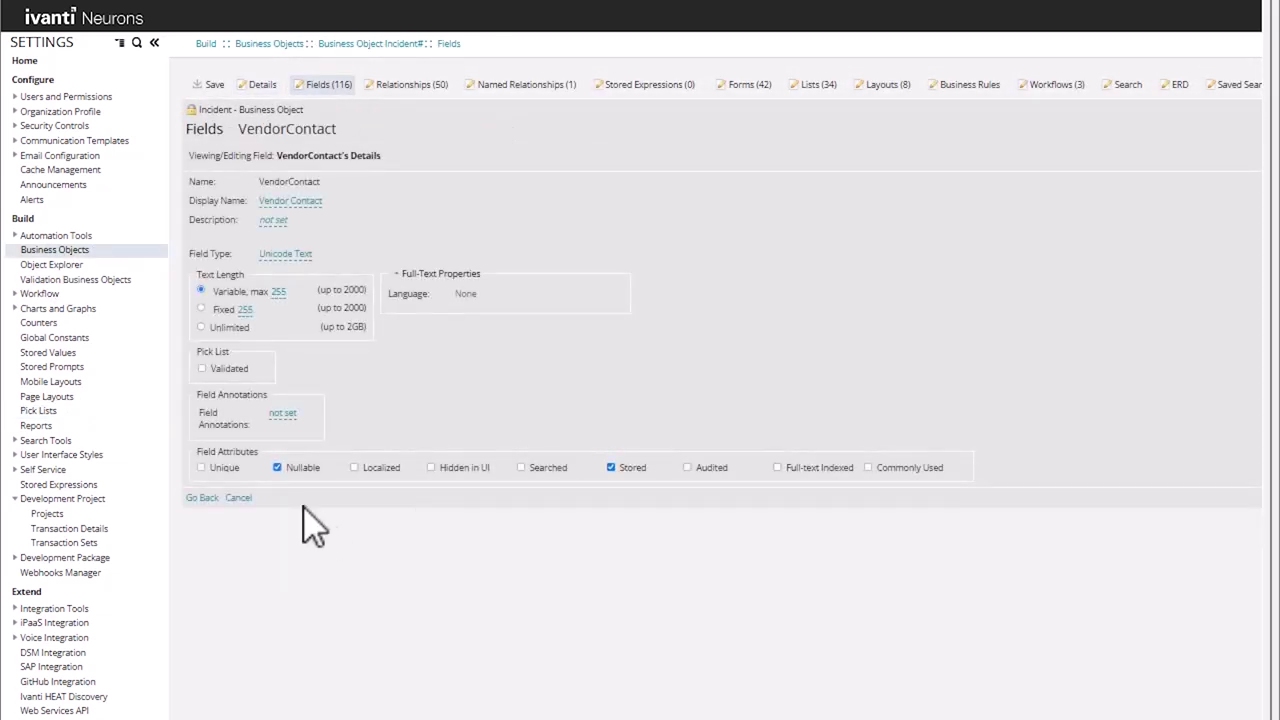
Step: Make the VendorContact field validated by the pick list "DisplayName of ExternalContact by Vendor", and save the change
click(202, 369)
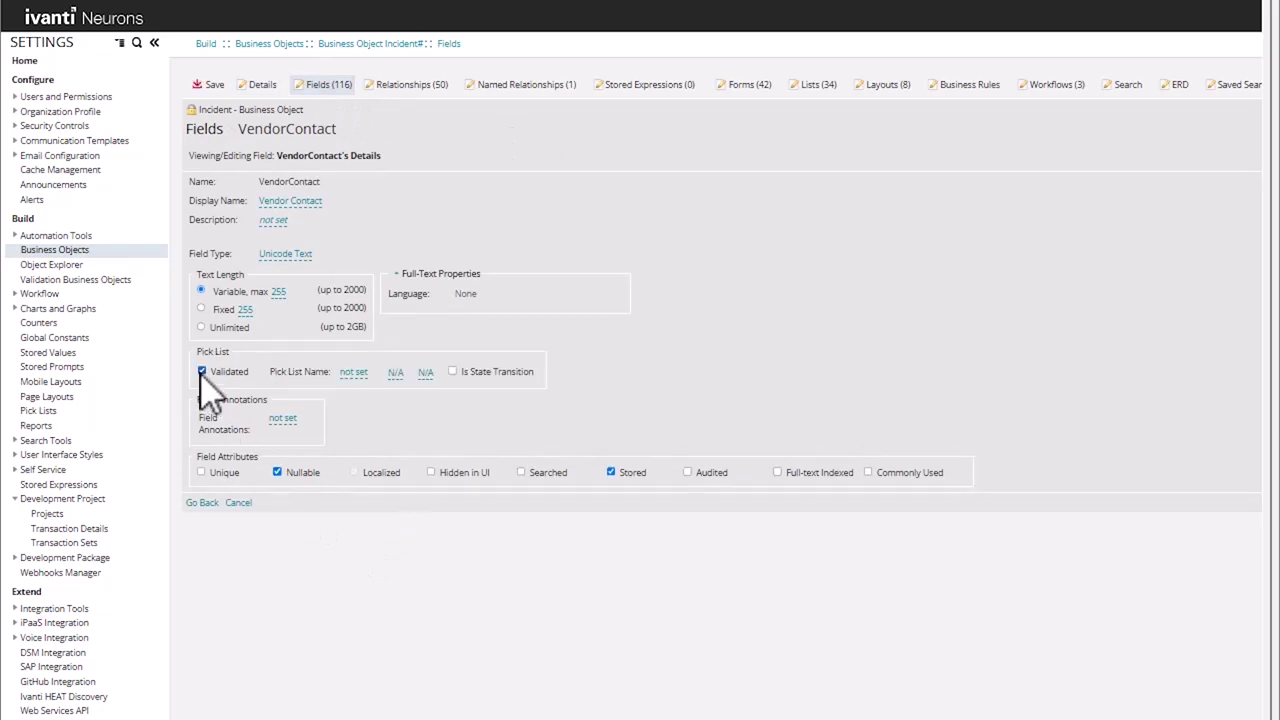
click(358, 373)
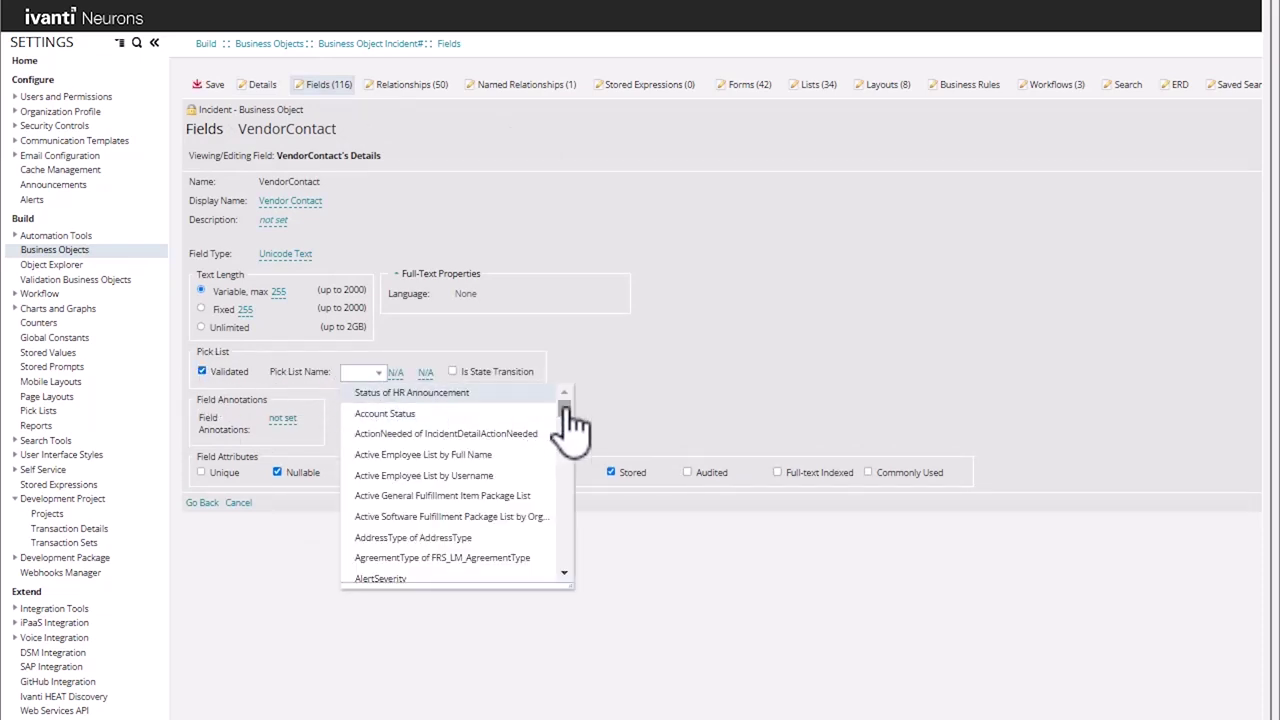
scroll(563, 430, down, 5)
scroll(563, 470, down, 10)
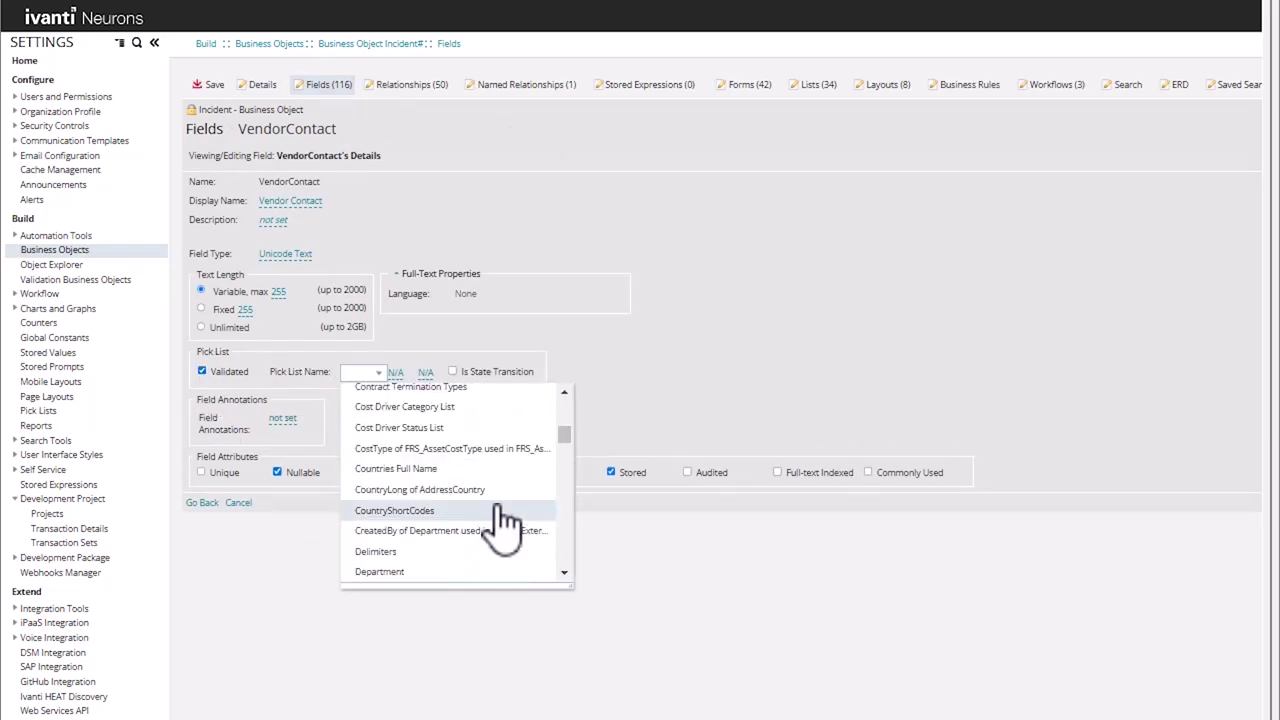
scroll(484, 485, down, 3)
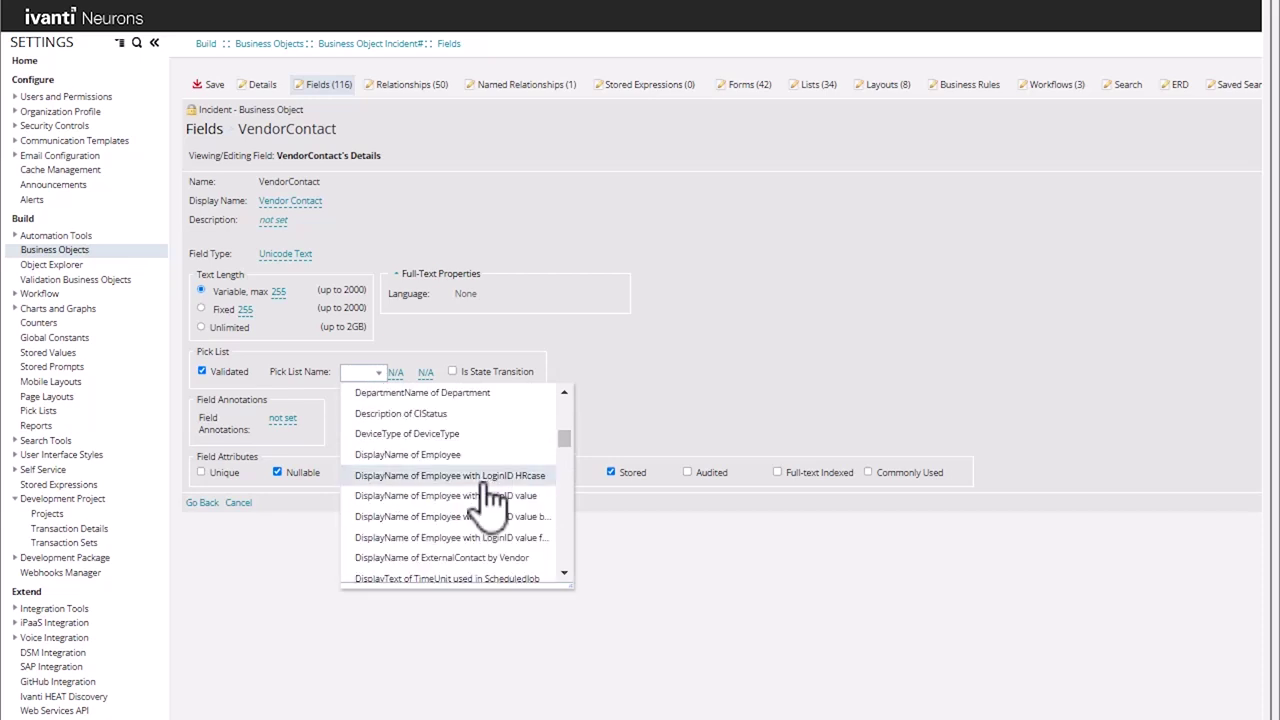
scroll(487, 497, down, 2)
click(450, 458)
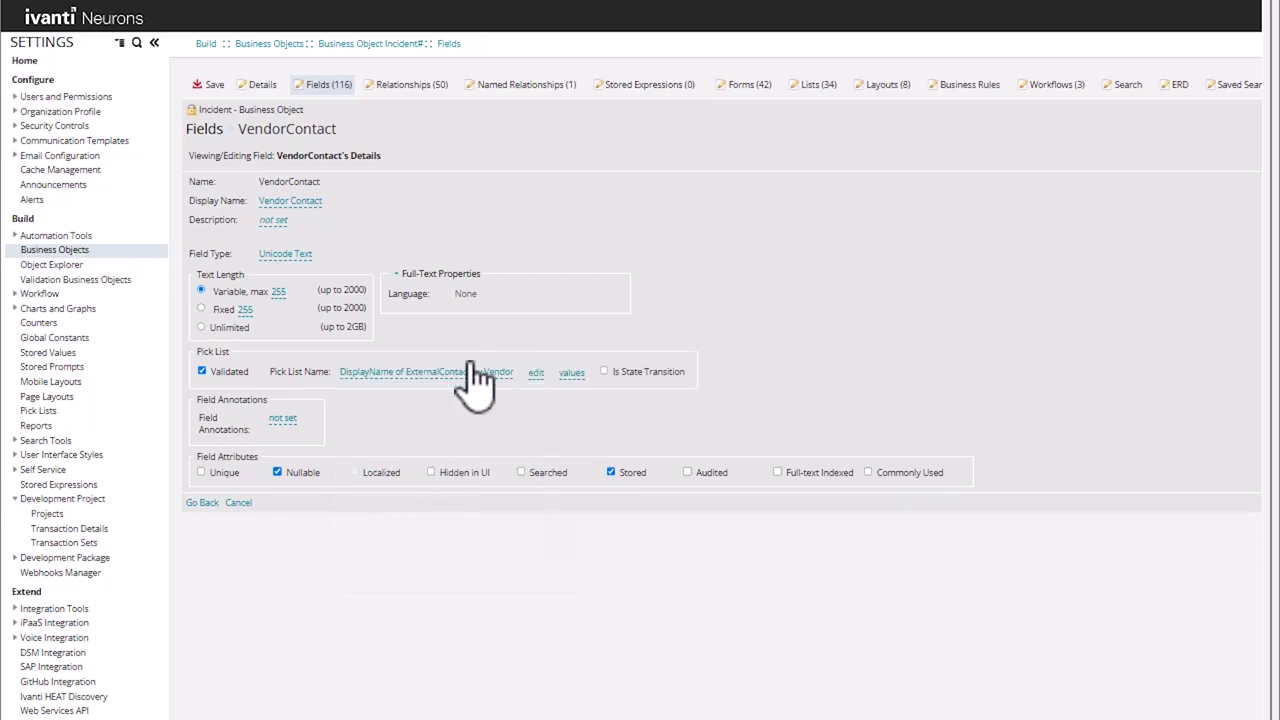
click(211, 89)
Step: Open Incident's IncidentLayout.ServiceDesk layout and its Incident.CustomerOwnershipForm for editing
click(882, 86)
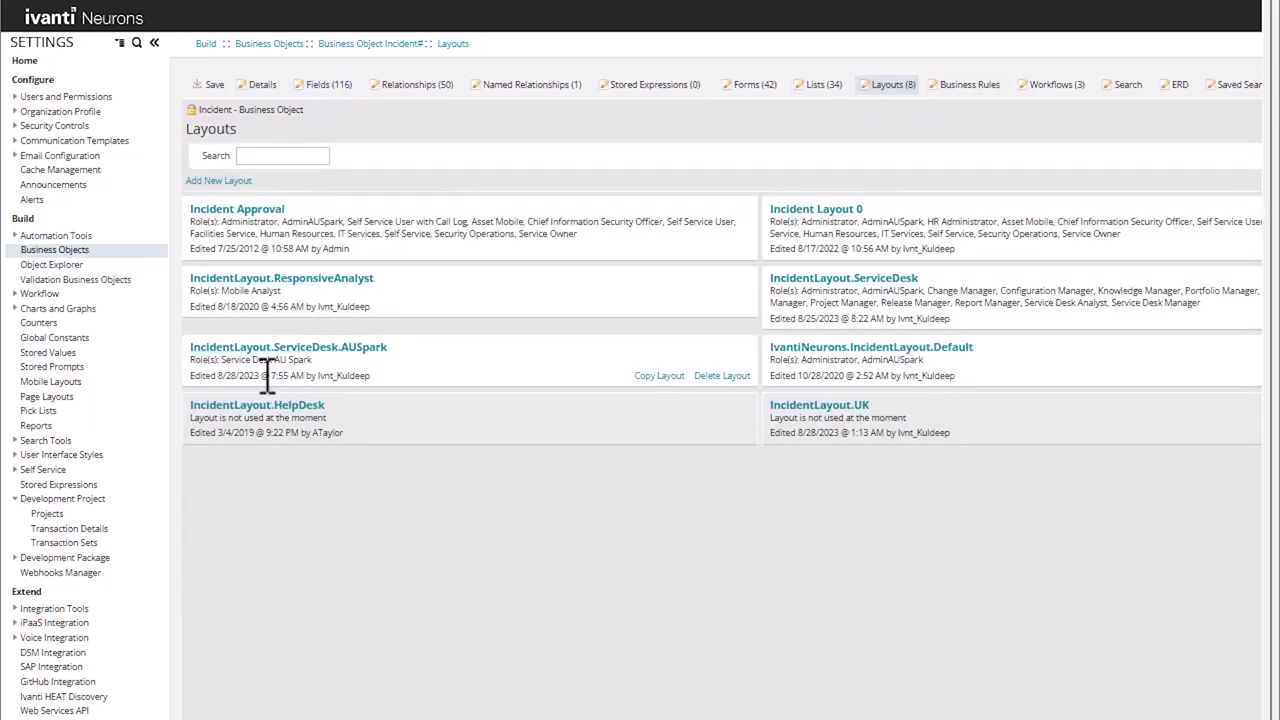
click(805, 279)
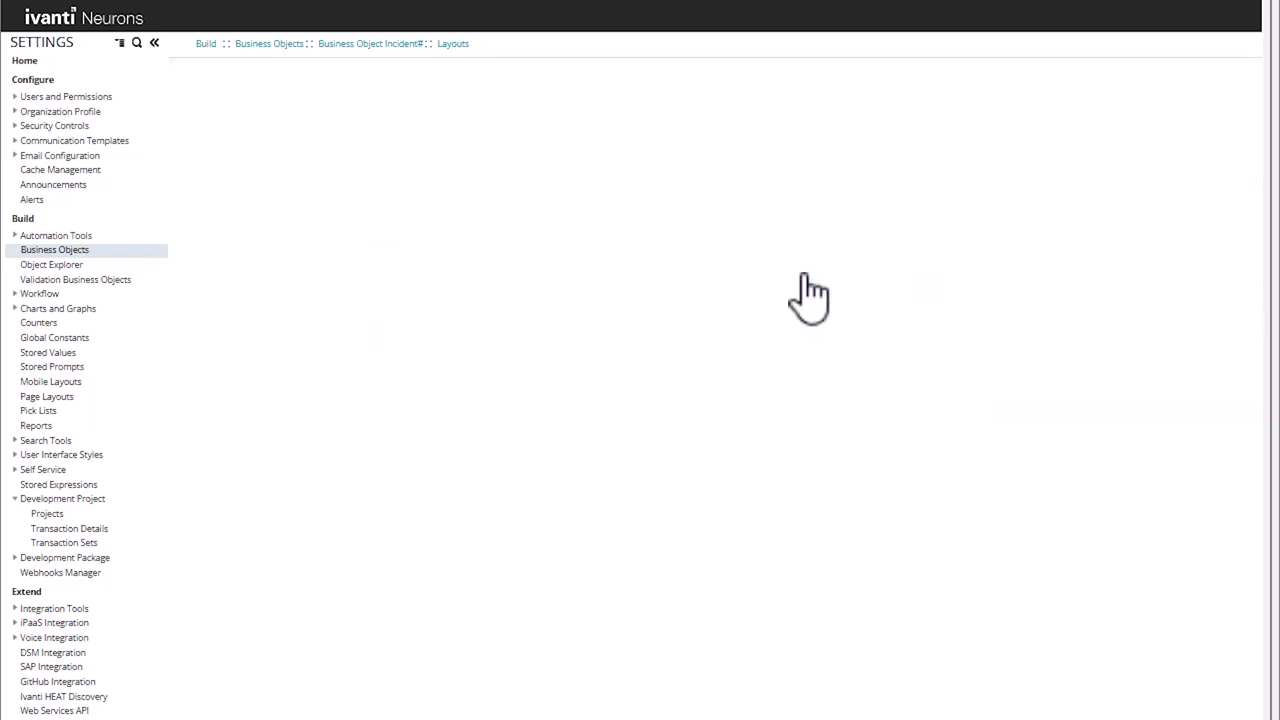
click(391, 485)
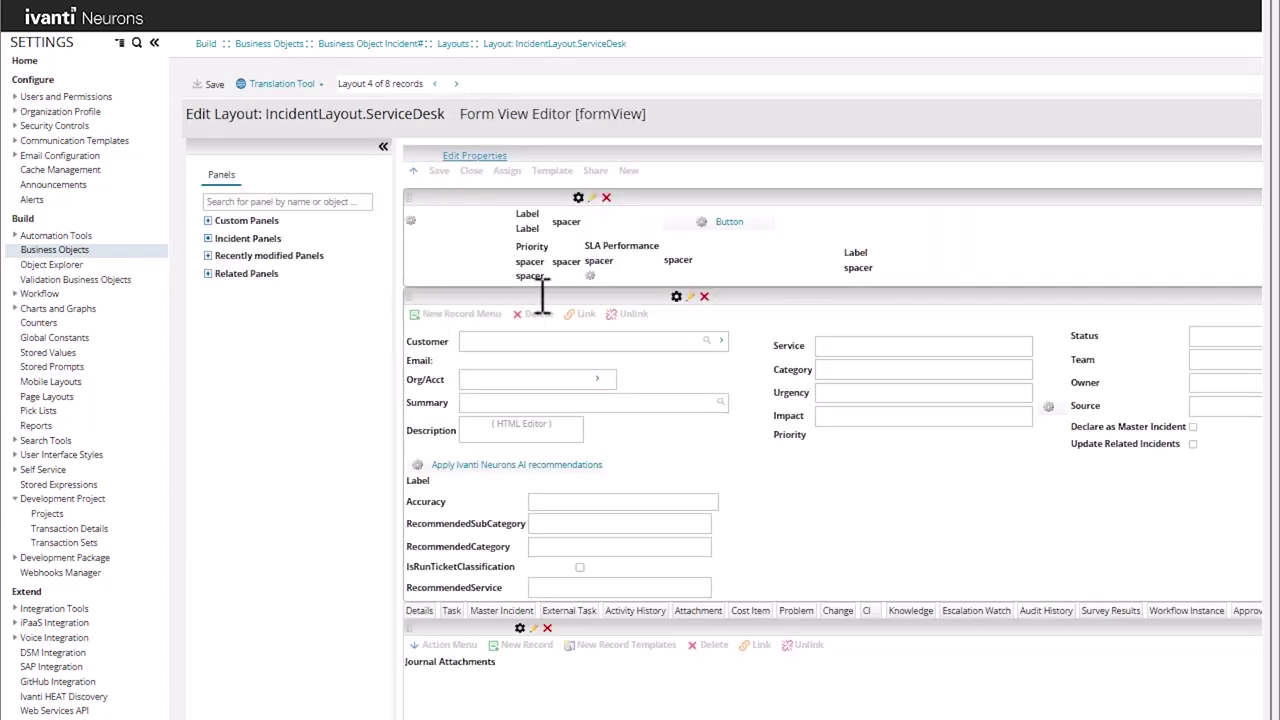
click(690, 297)
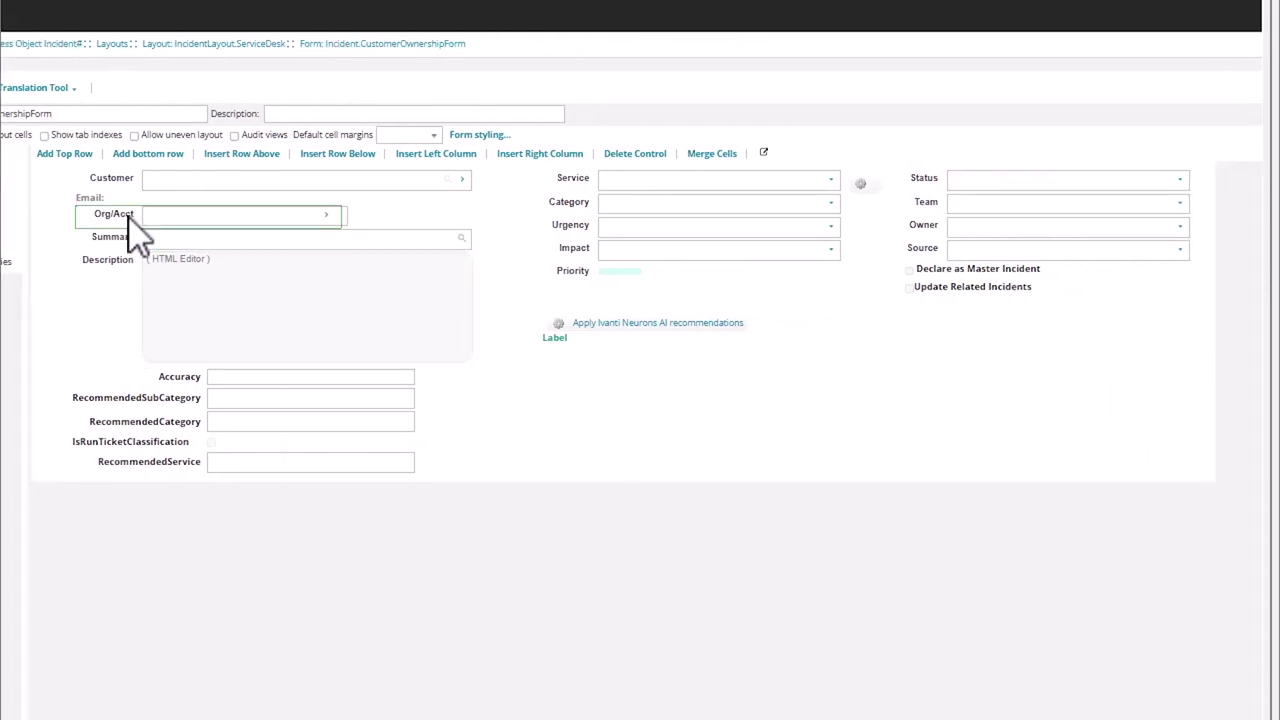
click(490, 461)
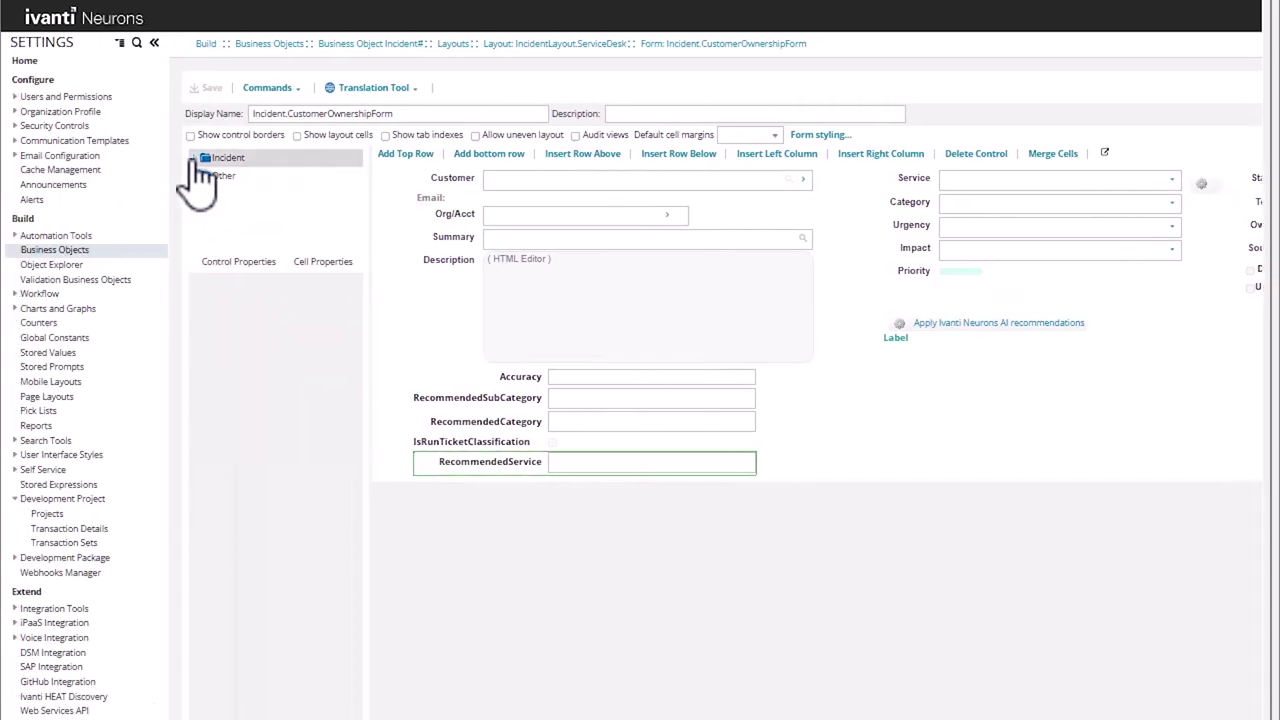
Step: Place Incident's Vendor and VendorContact fields on the form, one beneath the other, below the Update Related Incidents checkbox
click(197, 159)
click(206, 177)
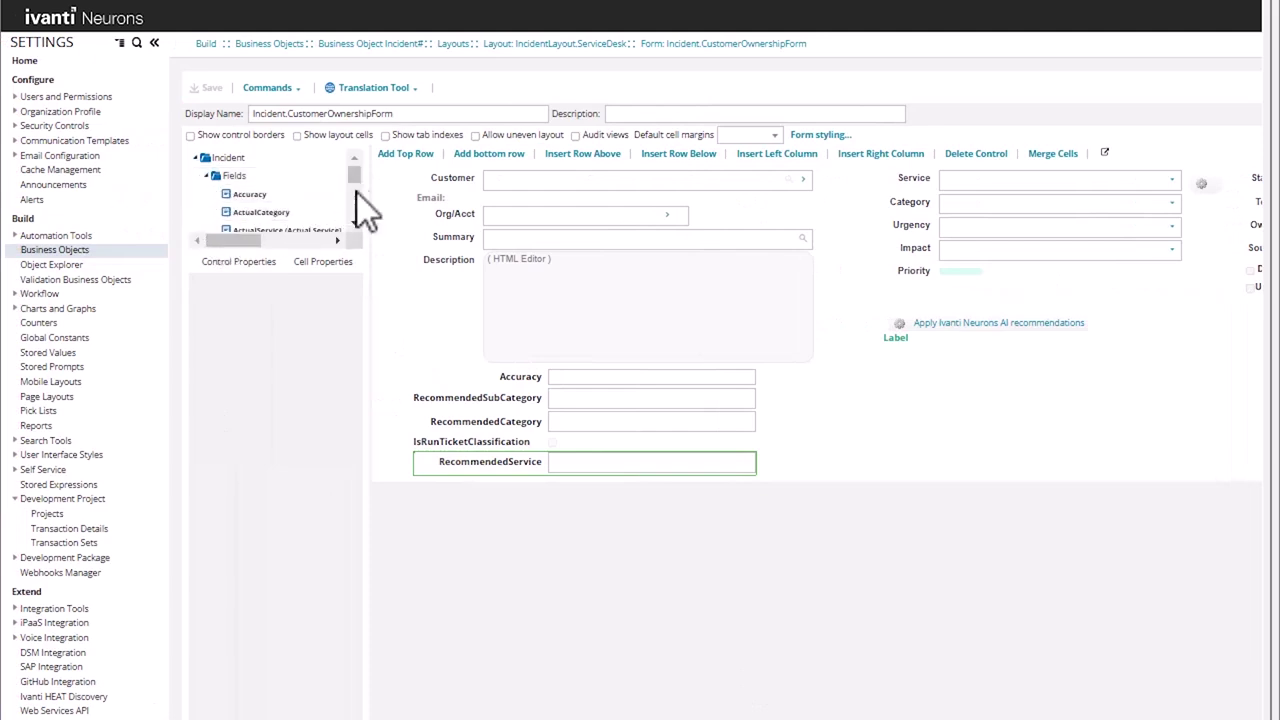
mouse_move(361, 172)
mouse_down()
mouse_move(363, 228)
mouse_move(362, 178)
mouse_up()
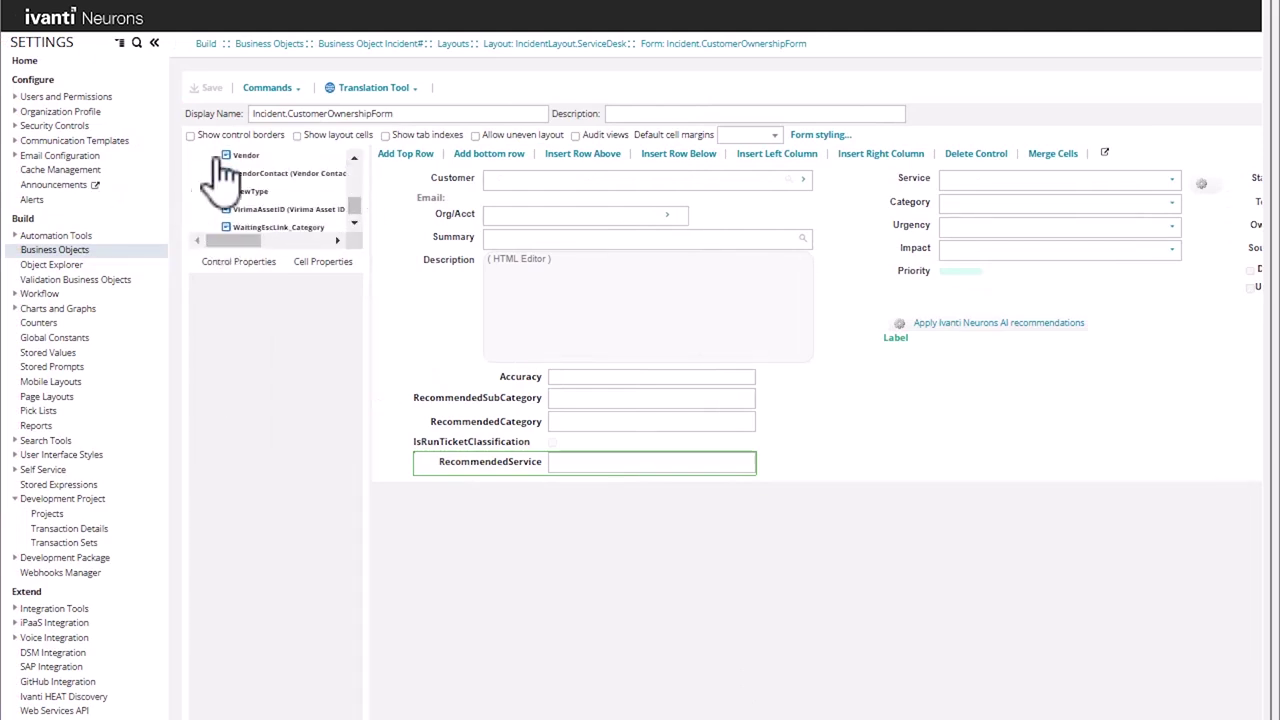
drag(212, 162, 1262, 355)
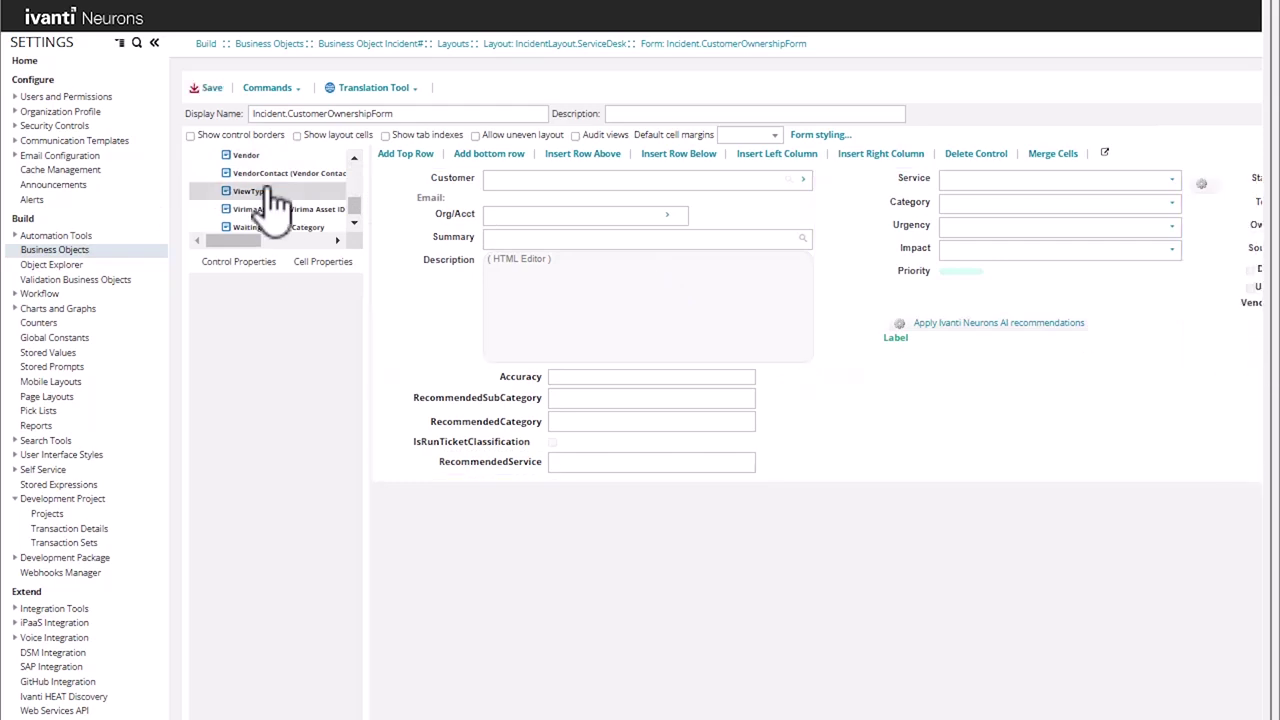
drag(251, 194, 1260, 331)
scroll(640, 380, right, 4)
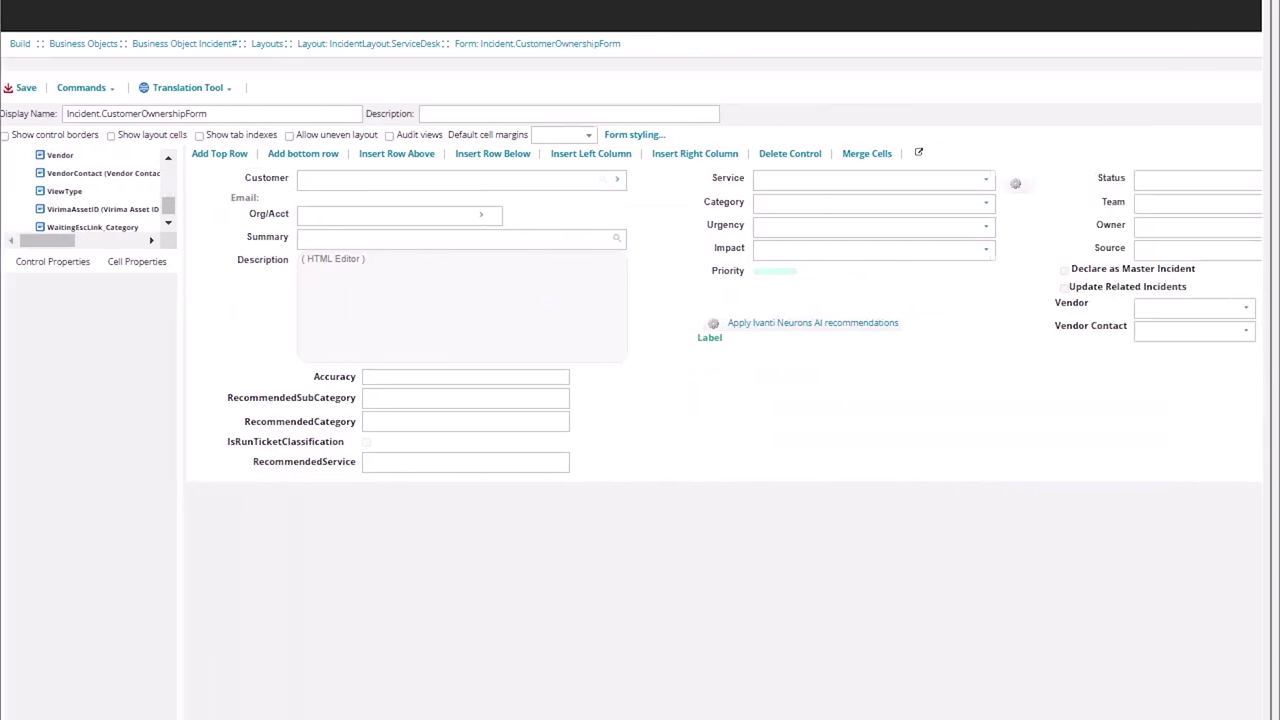
Step: Check the Source control's properties for reference, and set the Vendor control's width to 25 em
click(1148, 255)
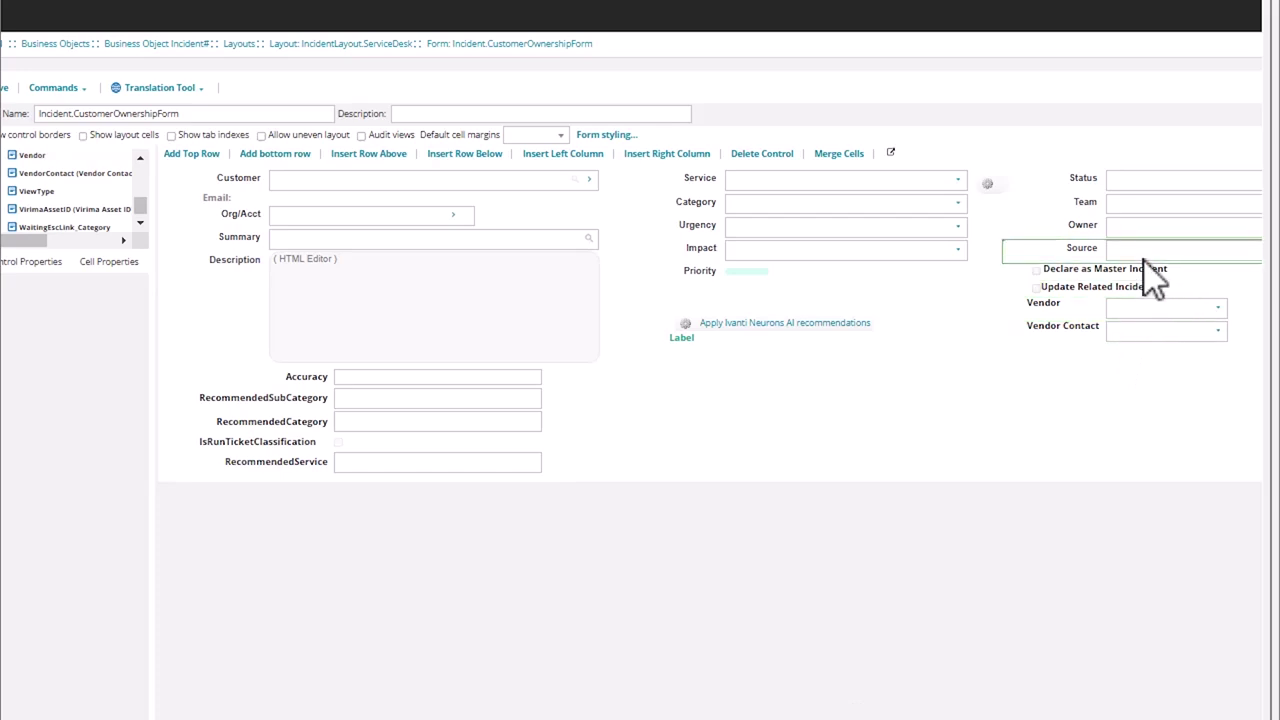
scroll(943, 671, left, 4)
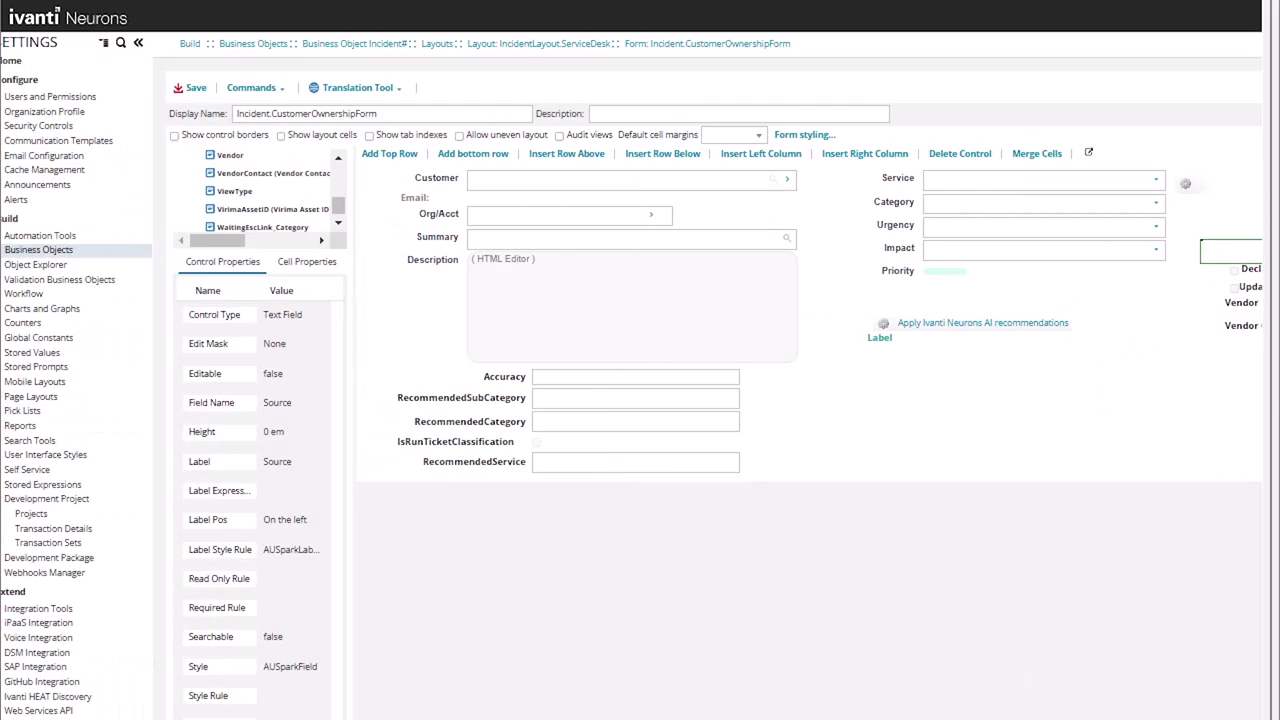
scroll(640, 380, right, 5)
click(1060, 308)
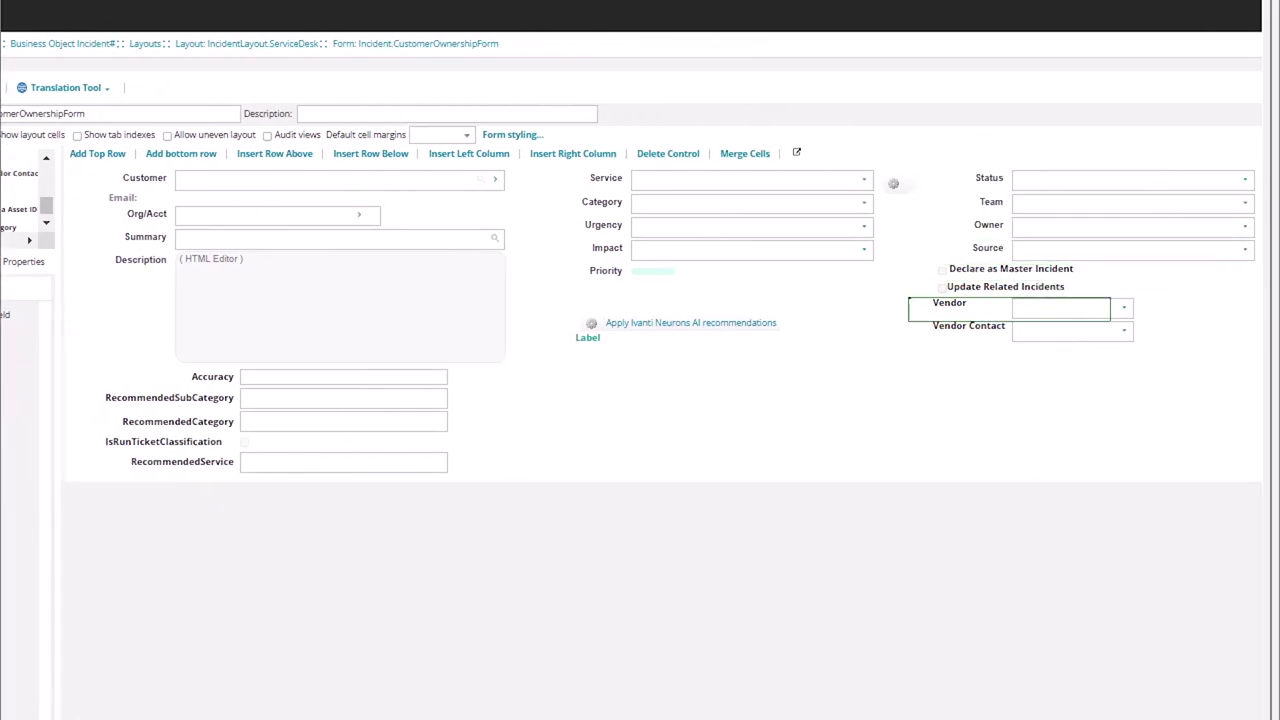
scroll(640, 380, left, 5)
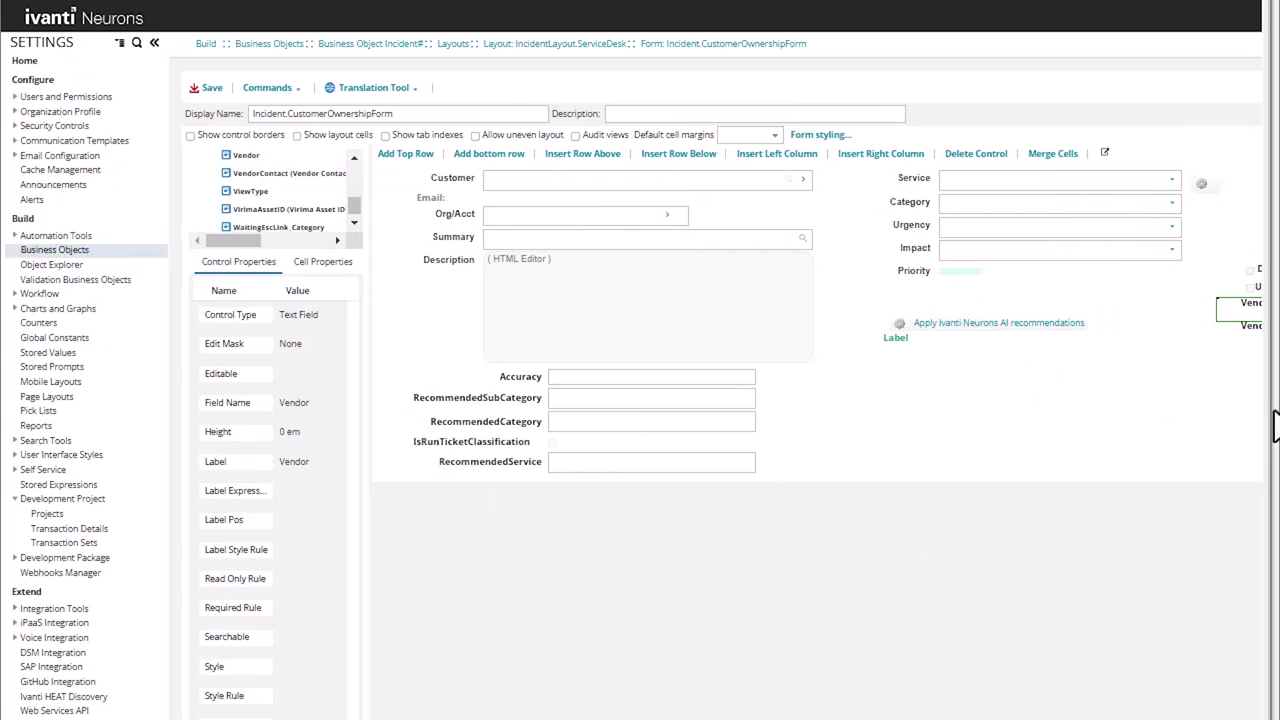
drag(1276, 443, 1275, 495)
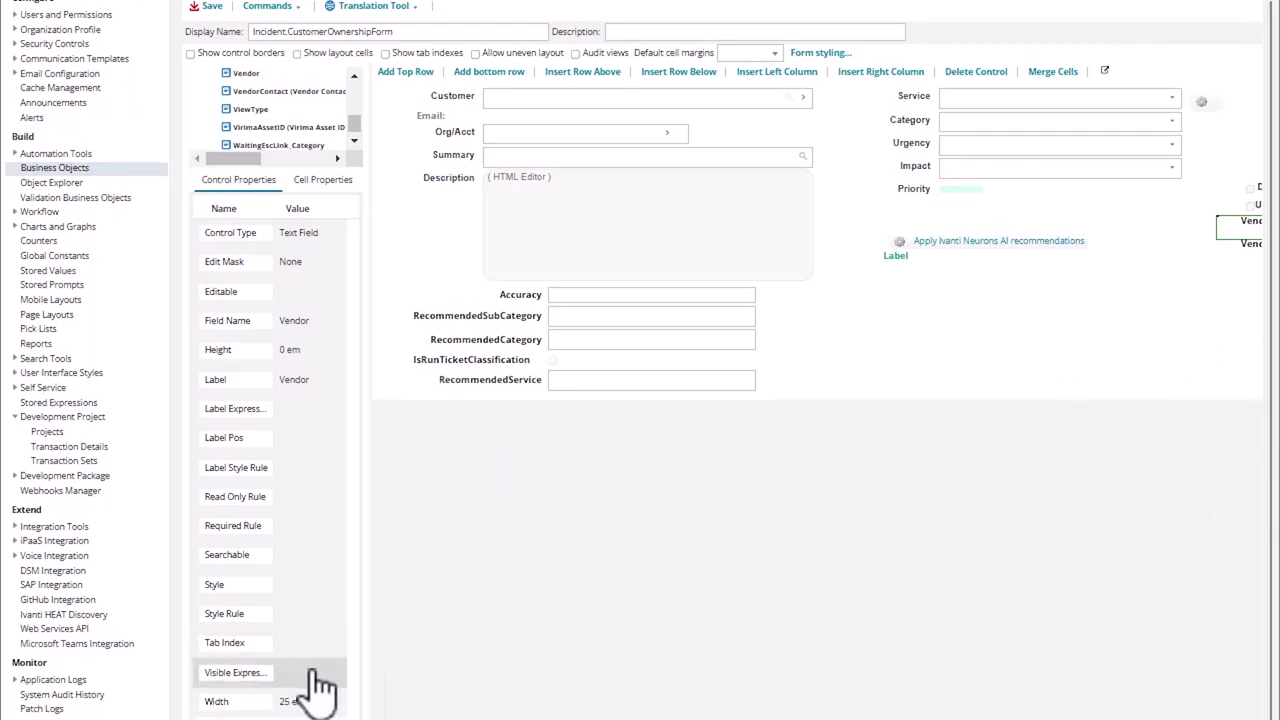
Step: Set the Vendor control's visible expression to $(Status == "Waiting for 3rd Party"), copying the expression for reuse before saving it
click(336, 676)
click(336, 673)
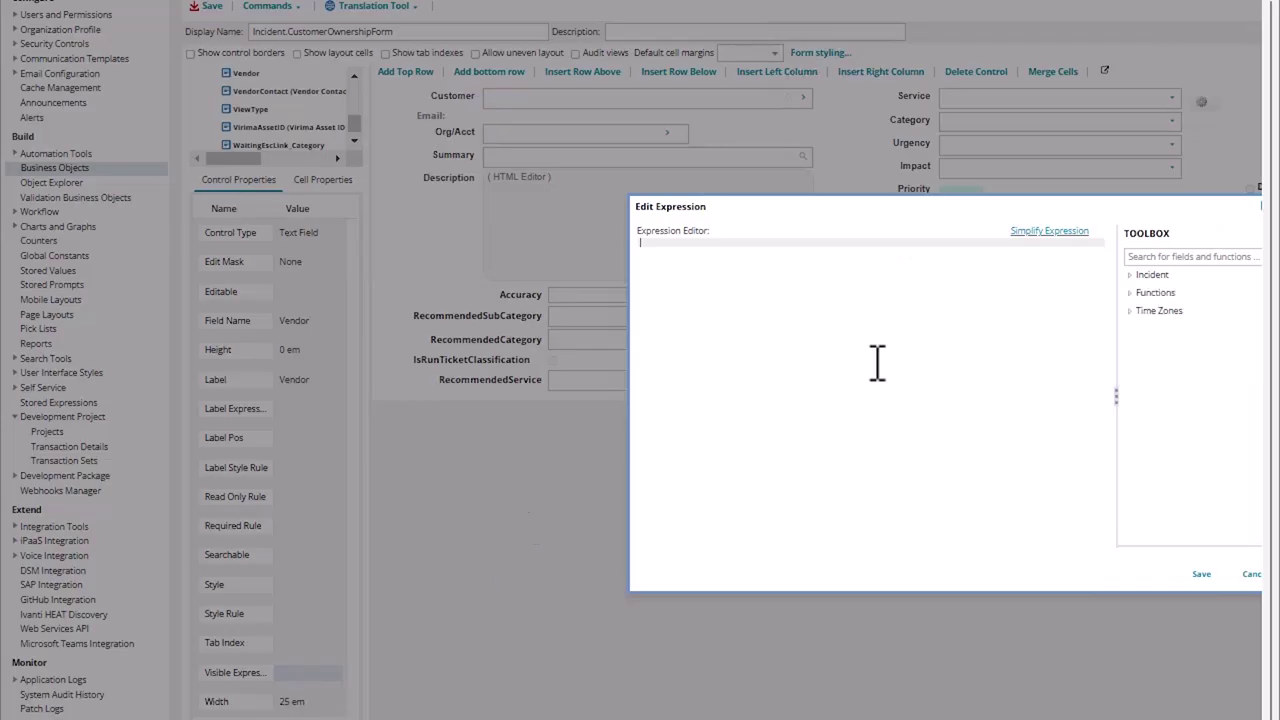
text($(Status)
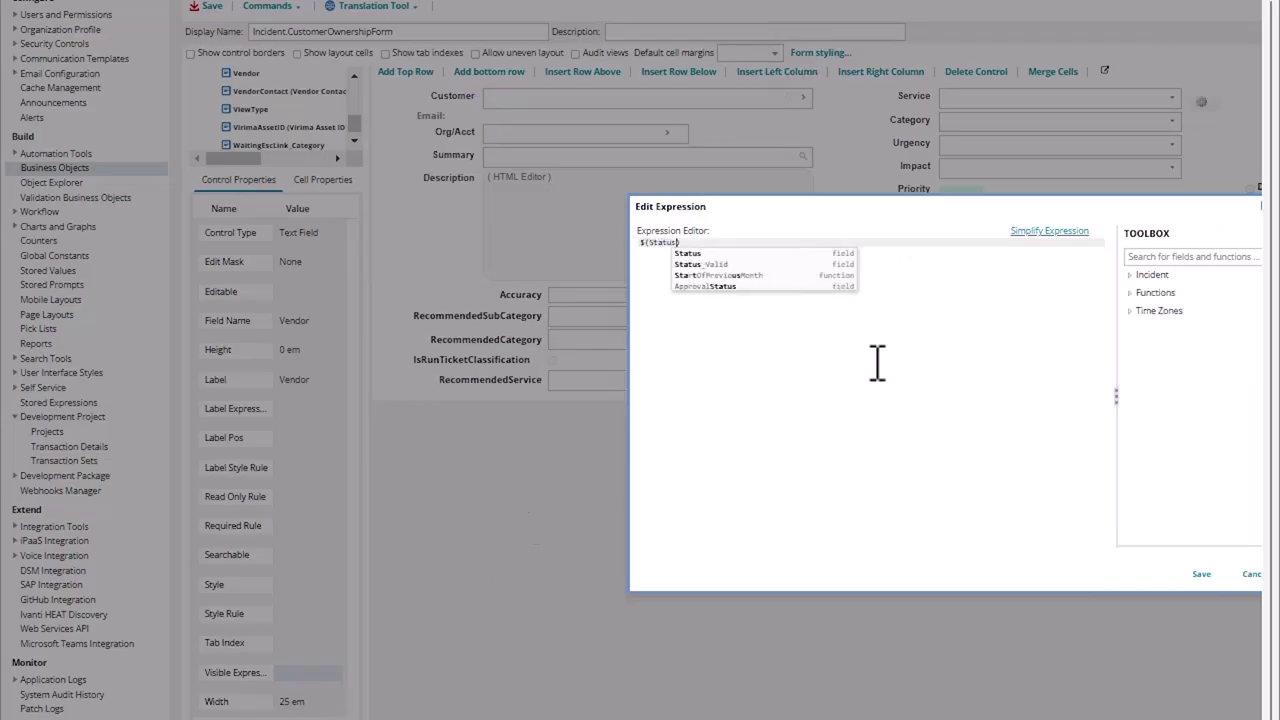
text( == "Waiting for 3r)
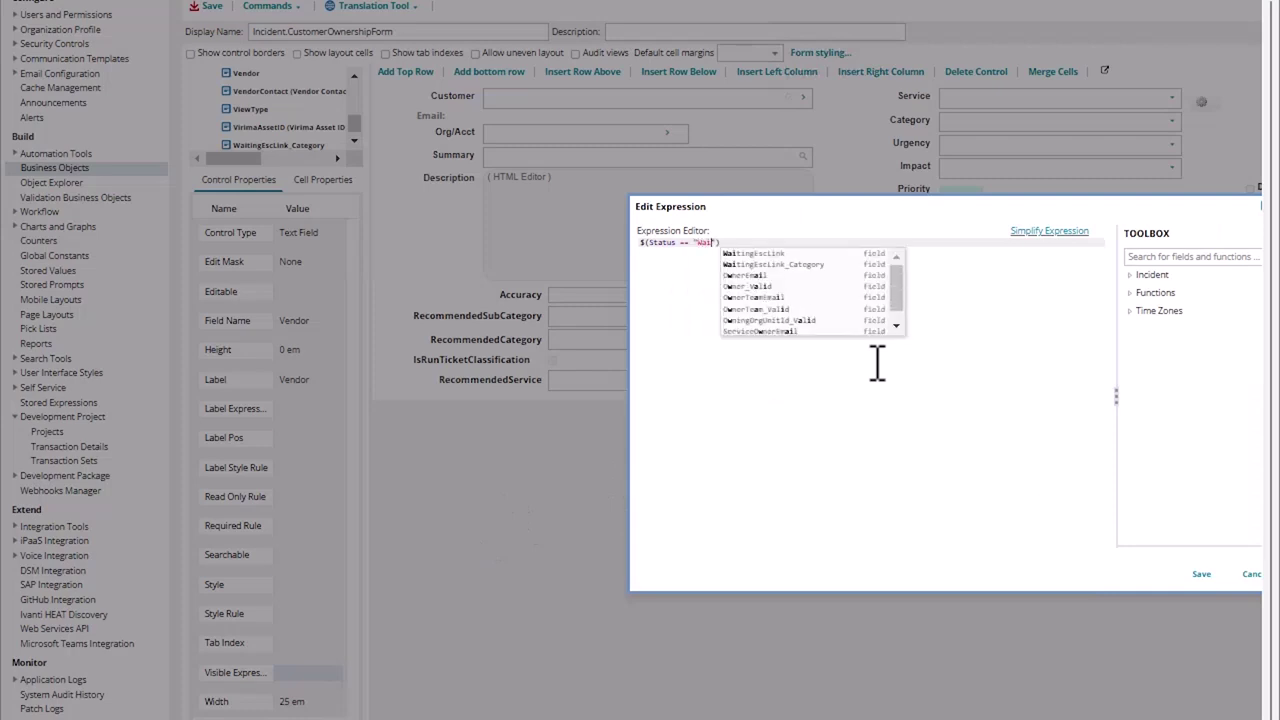
text(d )
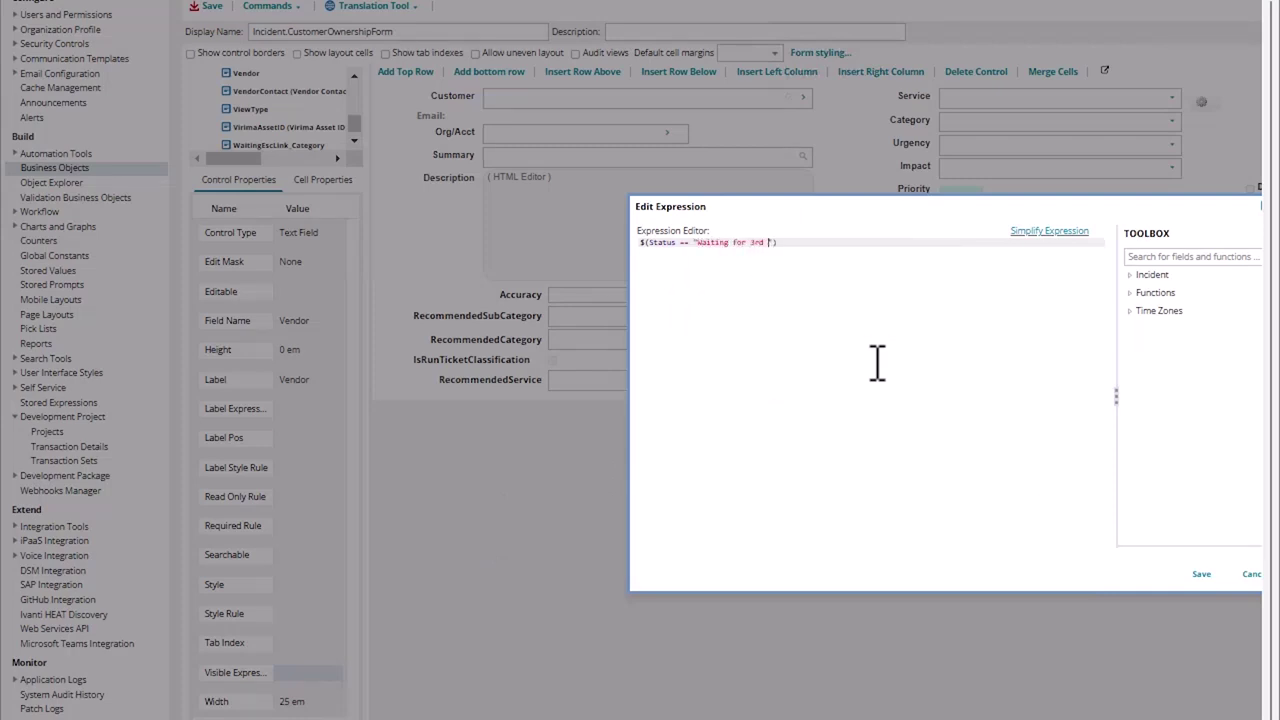
text(Party)
drag(798, 243, 641, 243)
key(ctrl+c)
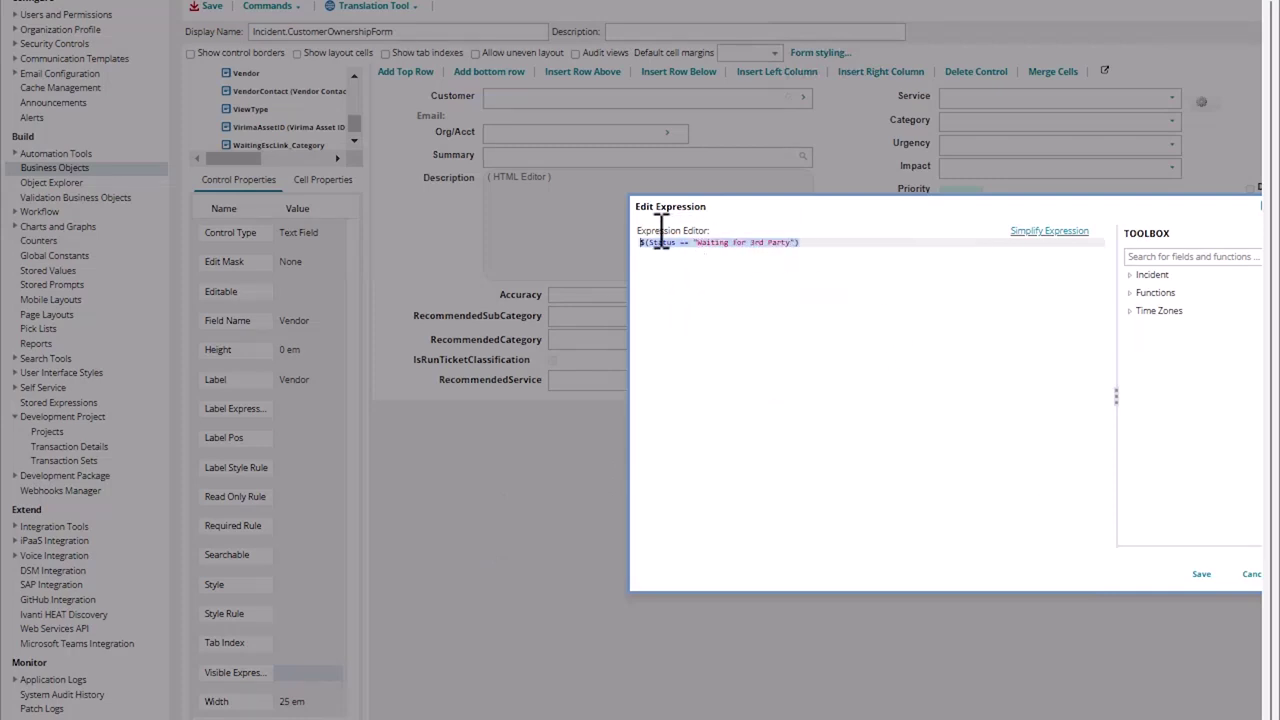
click(1202, 577)
Step: Apply the Right Label style to the Vendor control
click(305, 586)
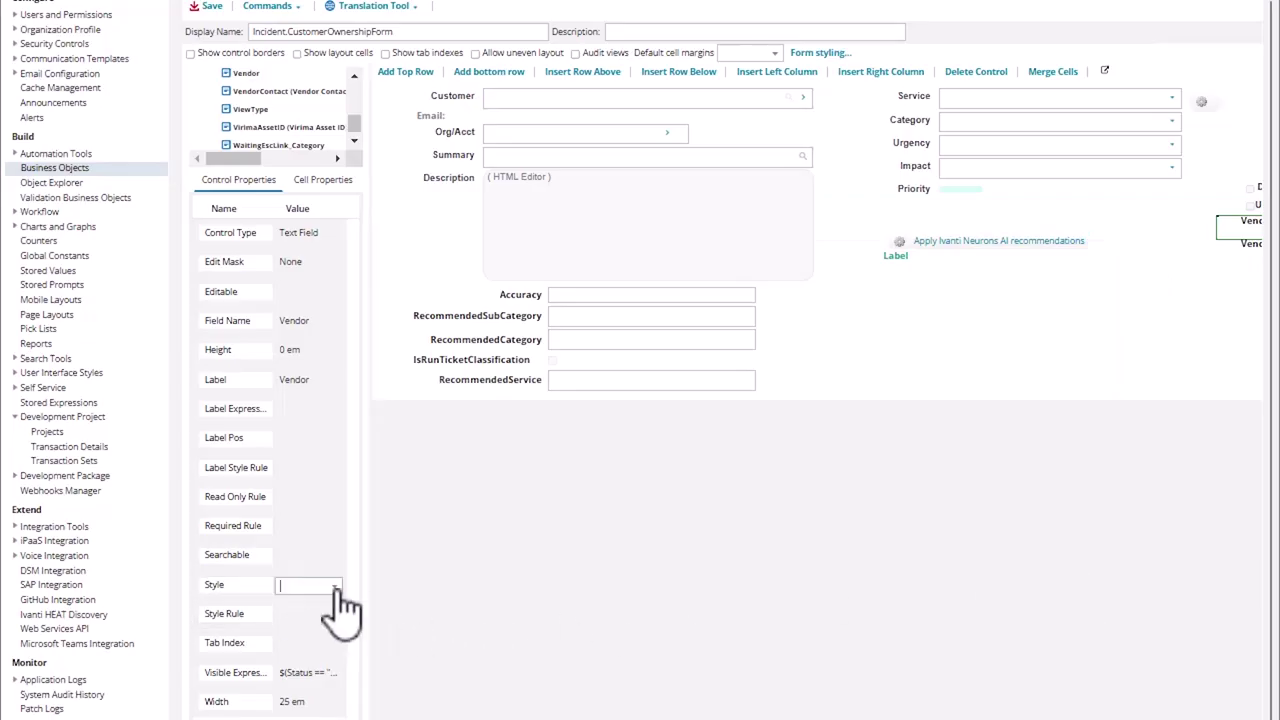
click(334, 586)
scroll(337, 690, up, 3)
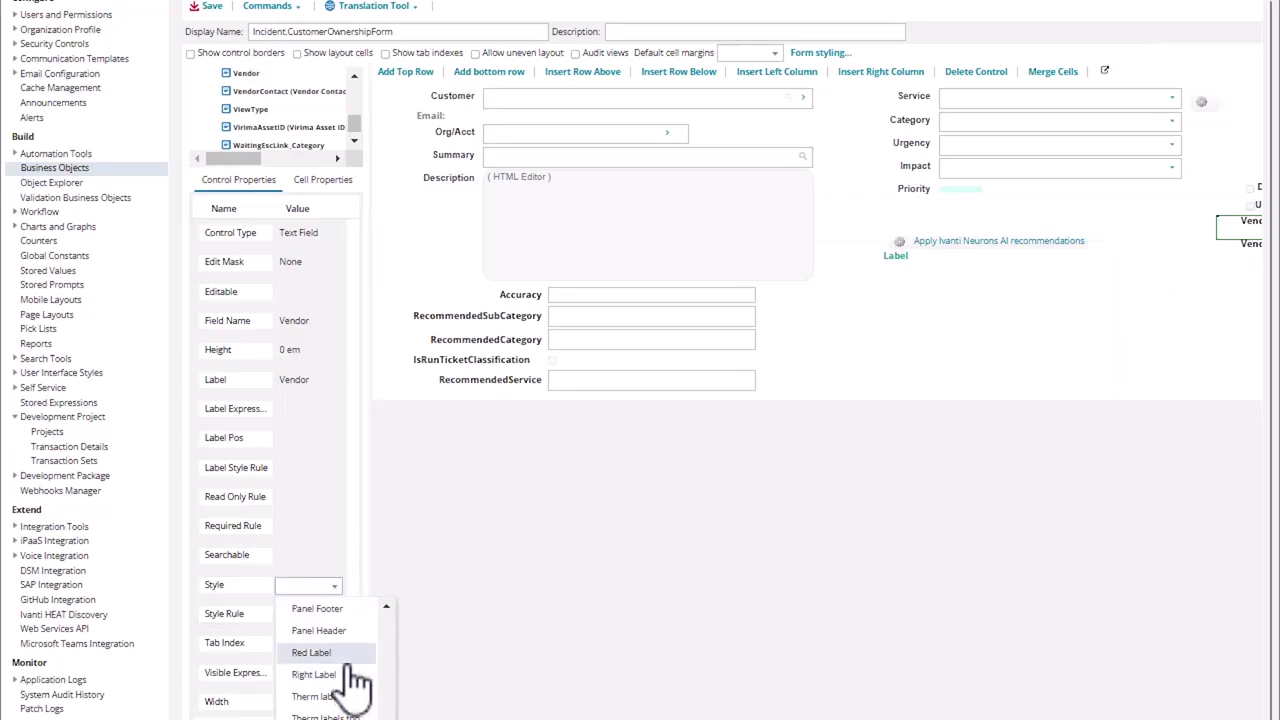
click(337, 676)
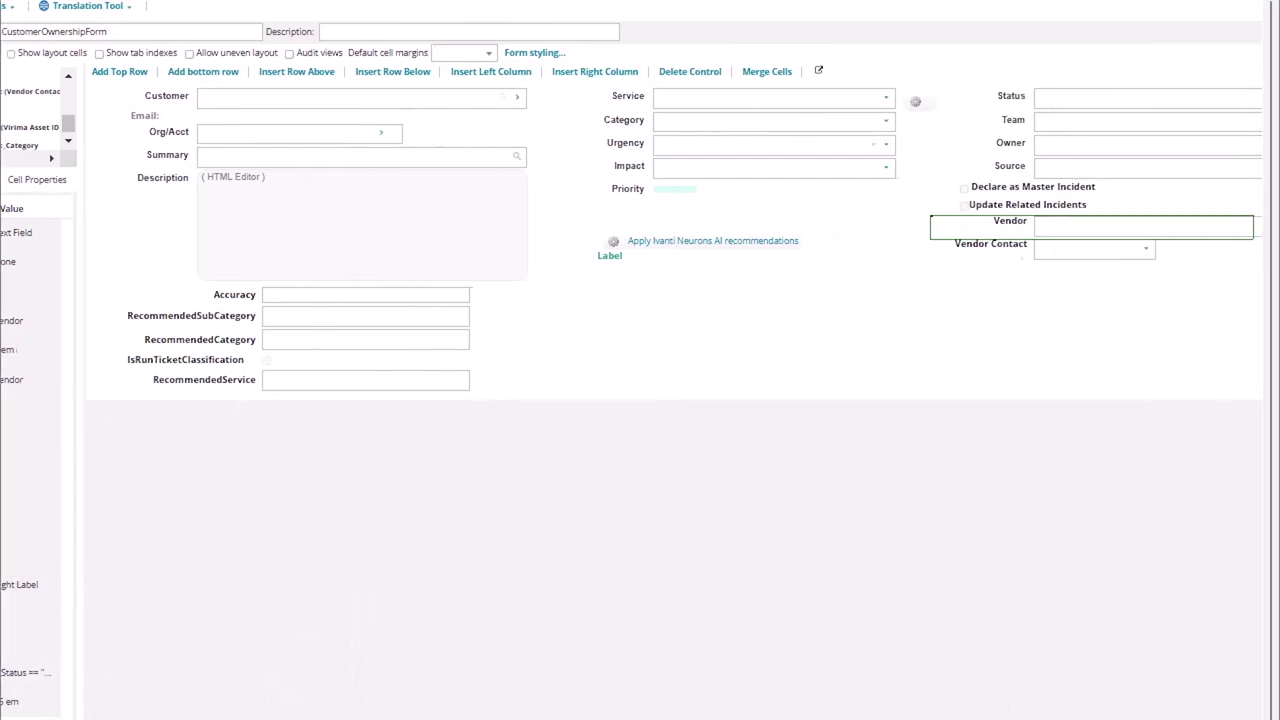
Step: Set the Vendor Contact control's width to 25 em and its visible expression to $(Status == "Waiting for 3rd Party")
click(1049, 256)
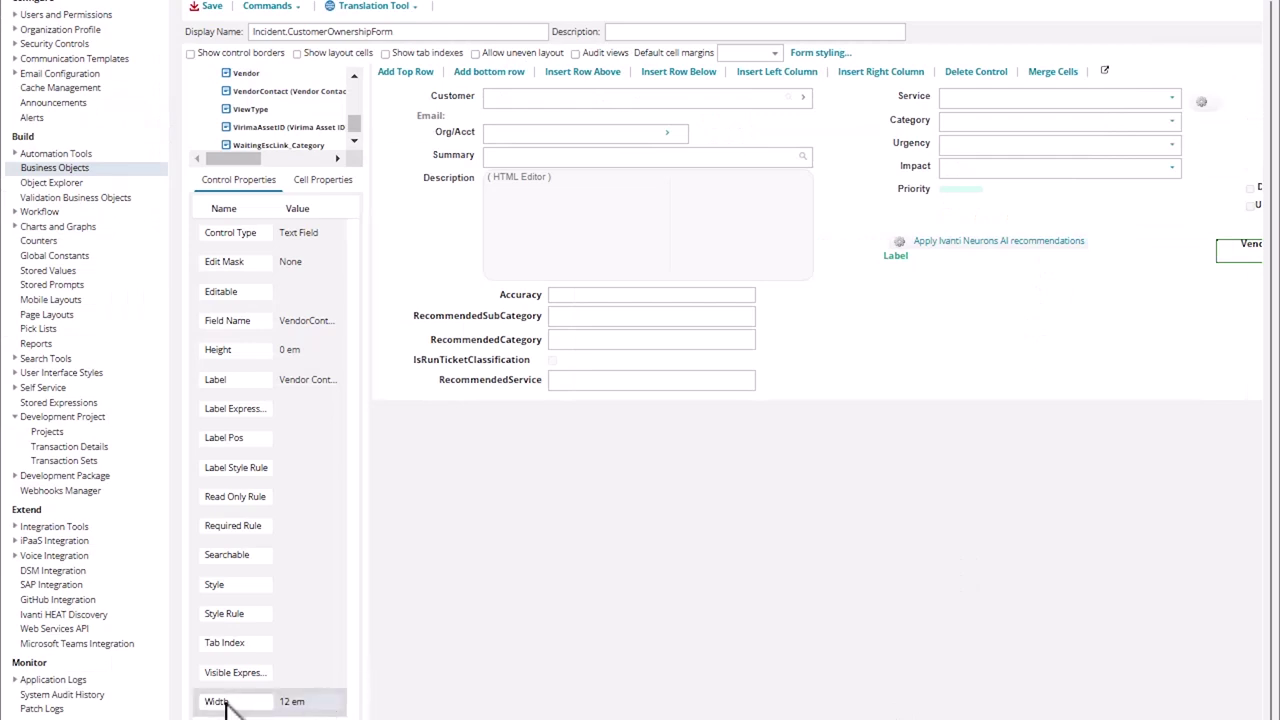
click(300, 702)
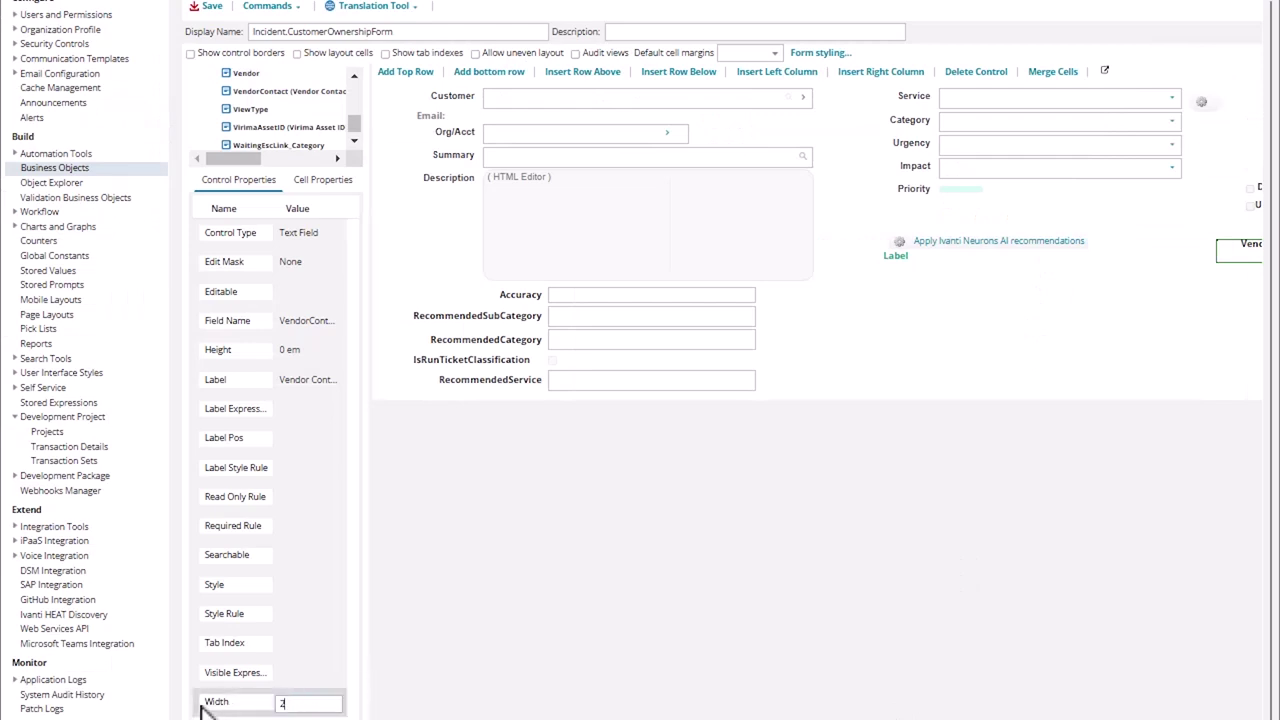
click(323, 672)
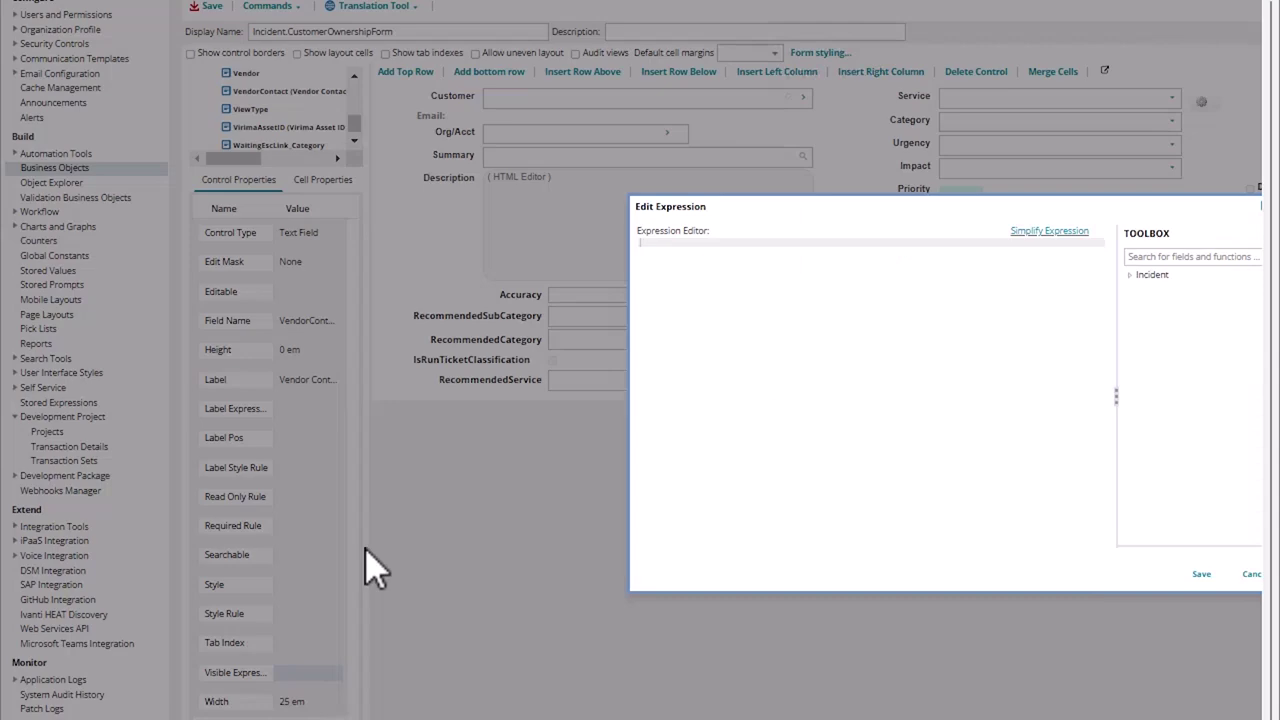
key(ctrl+v)
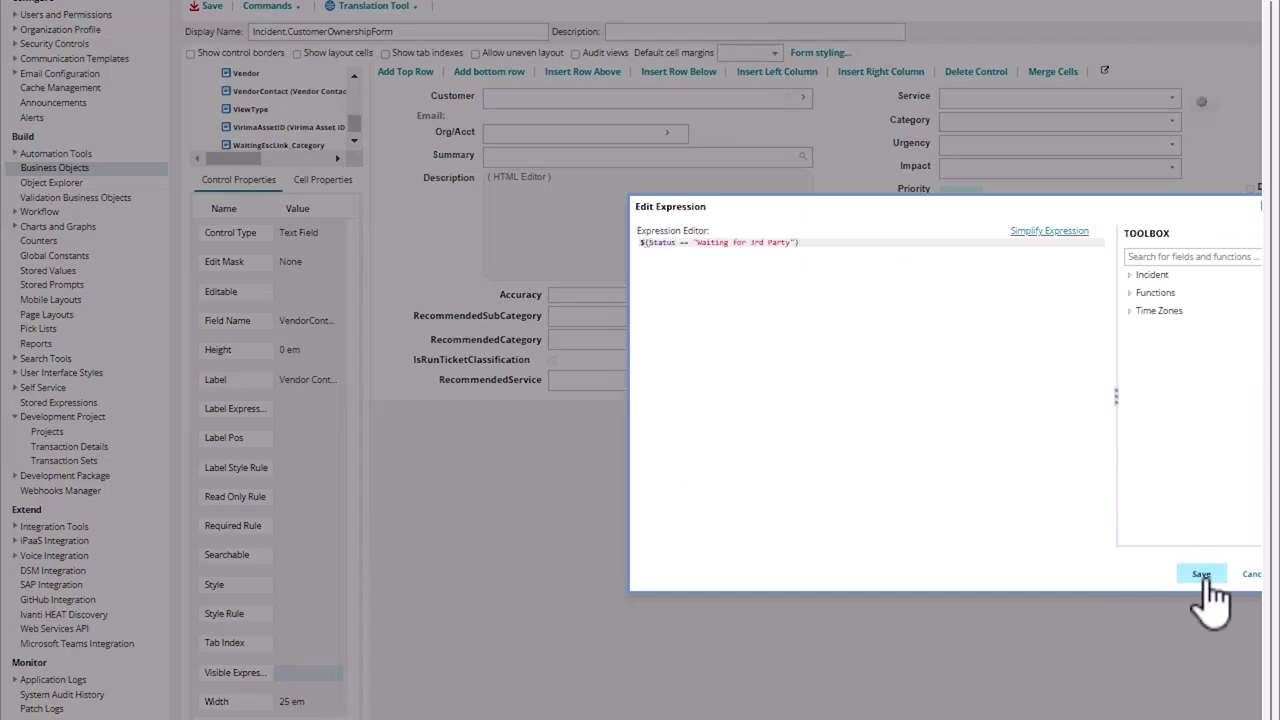
click(1201, 574)
Step: Apply the Right Label style to the Vendor Contact control and save the Incident.CustomerOwnershipForm form
click(334, 585)
click(334, 586)
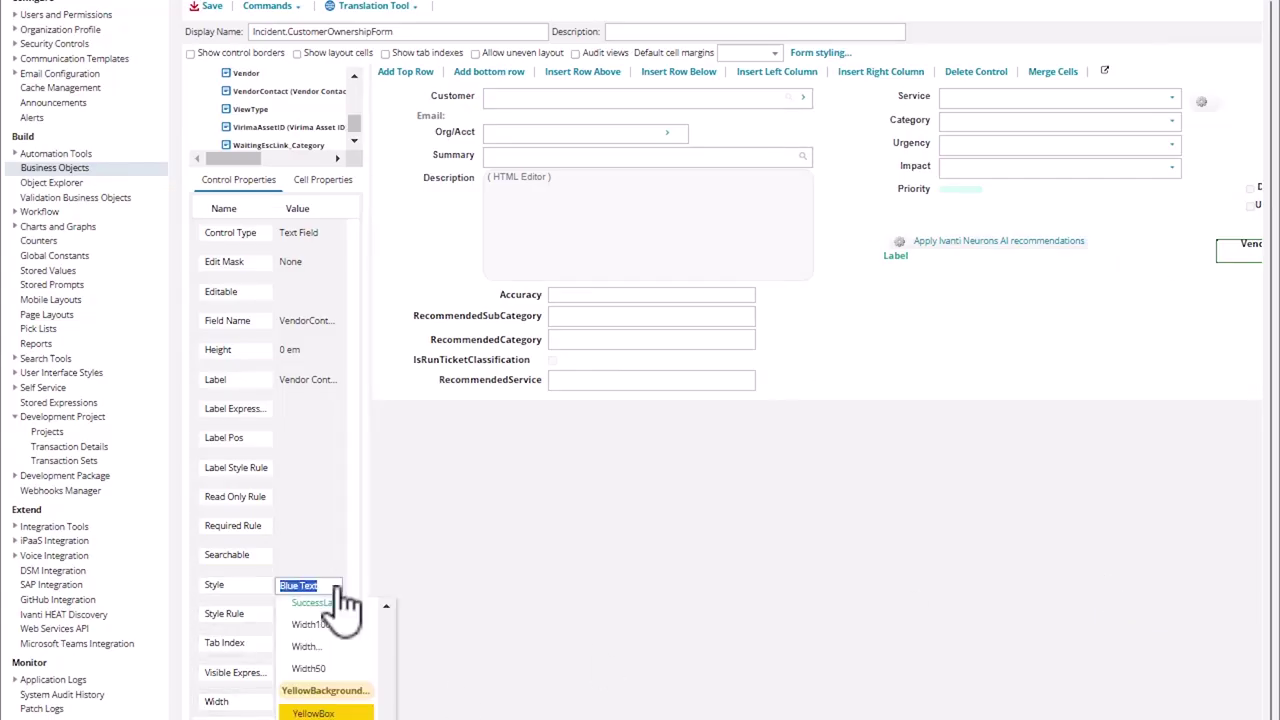
scroll(350, 690, up, 8)
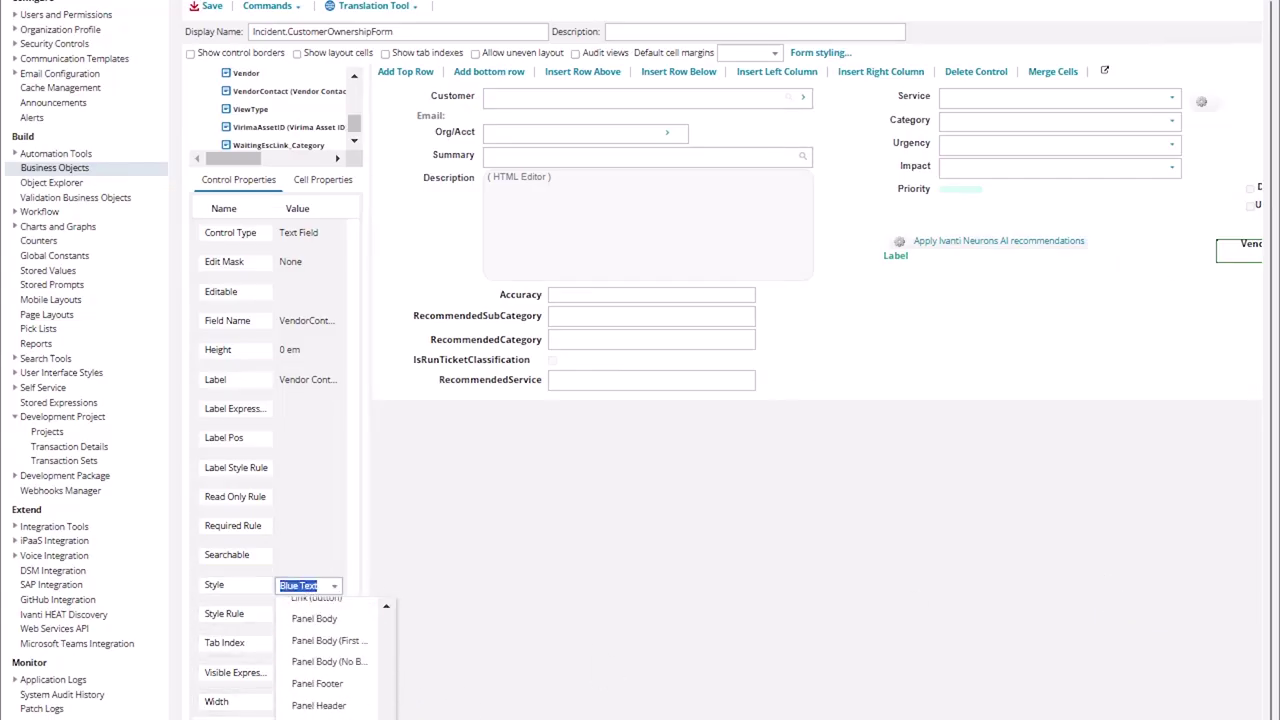
click(345, 677)
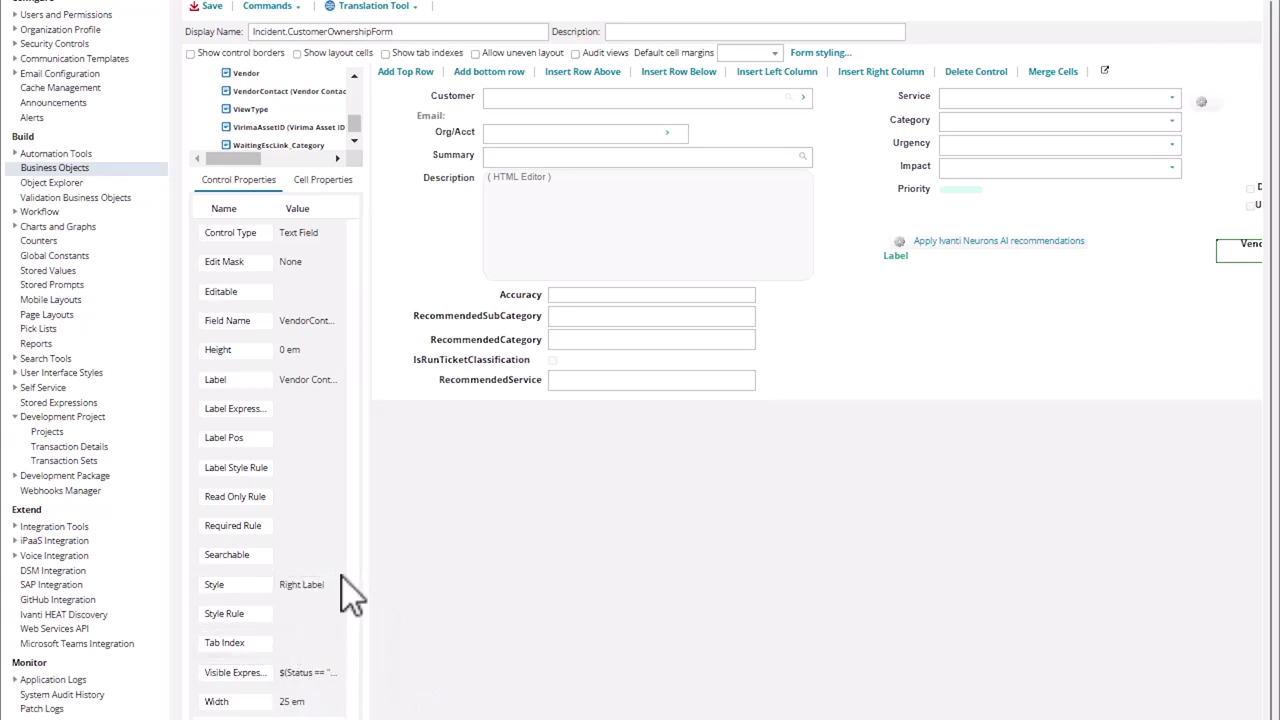
click(210, 7)
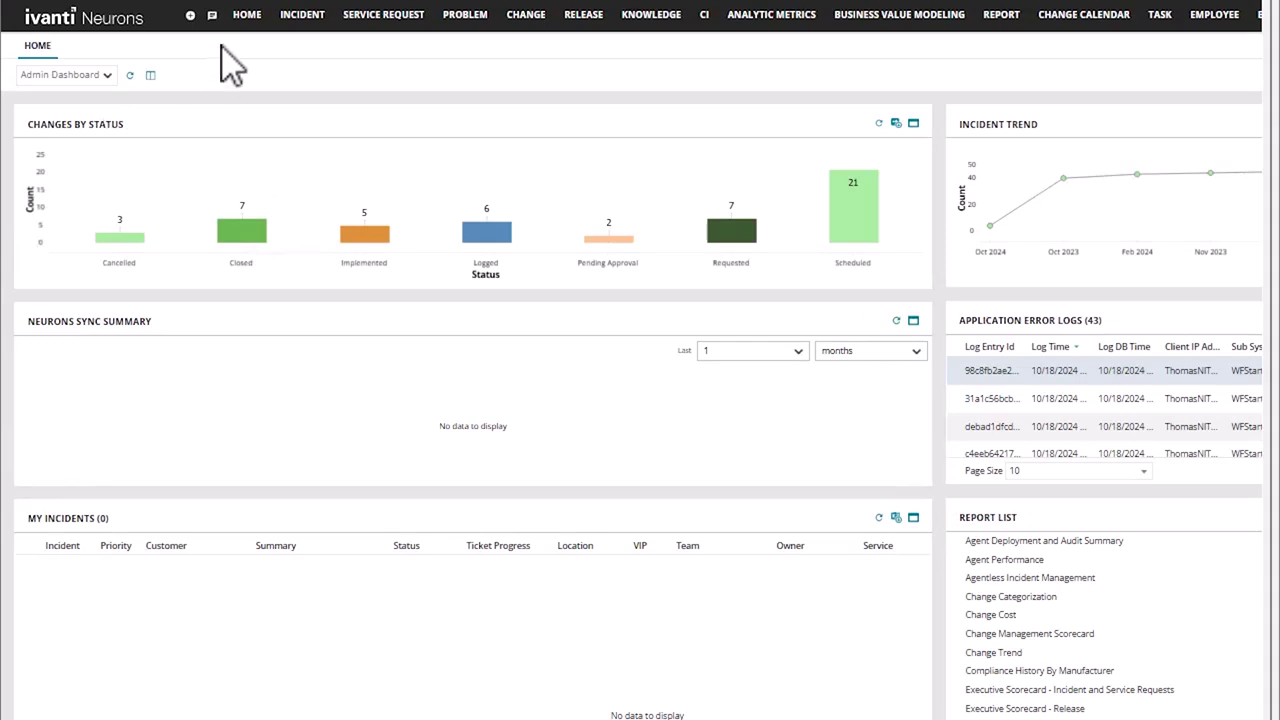
Step: Open the active incident about the printer jamming when printing labels and set its status to Waiting for 3rd Party
click(304, 18)
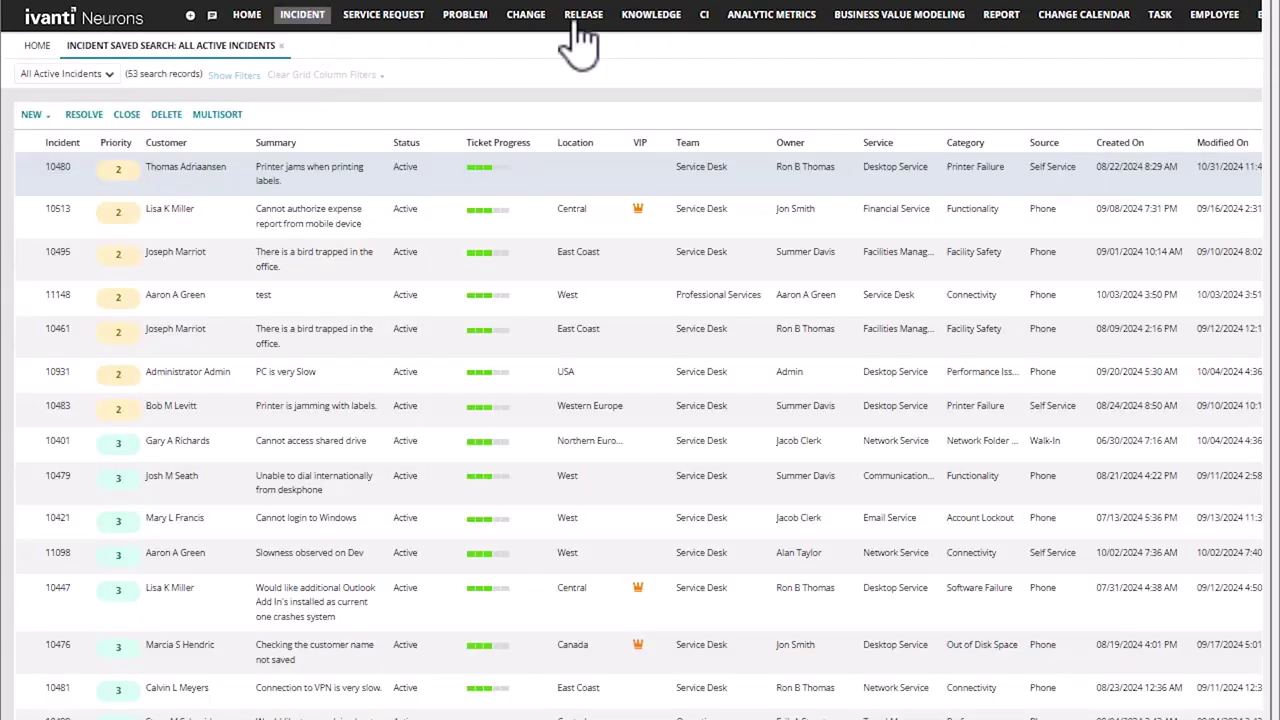
click(207, 183)
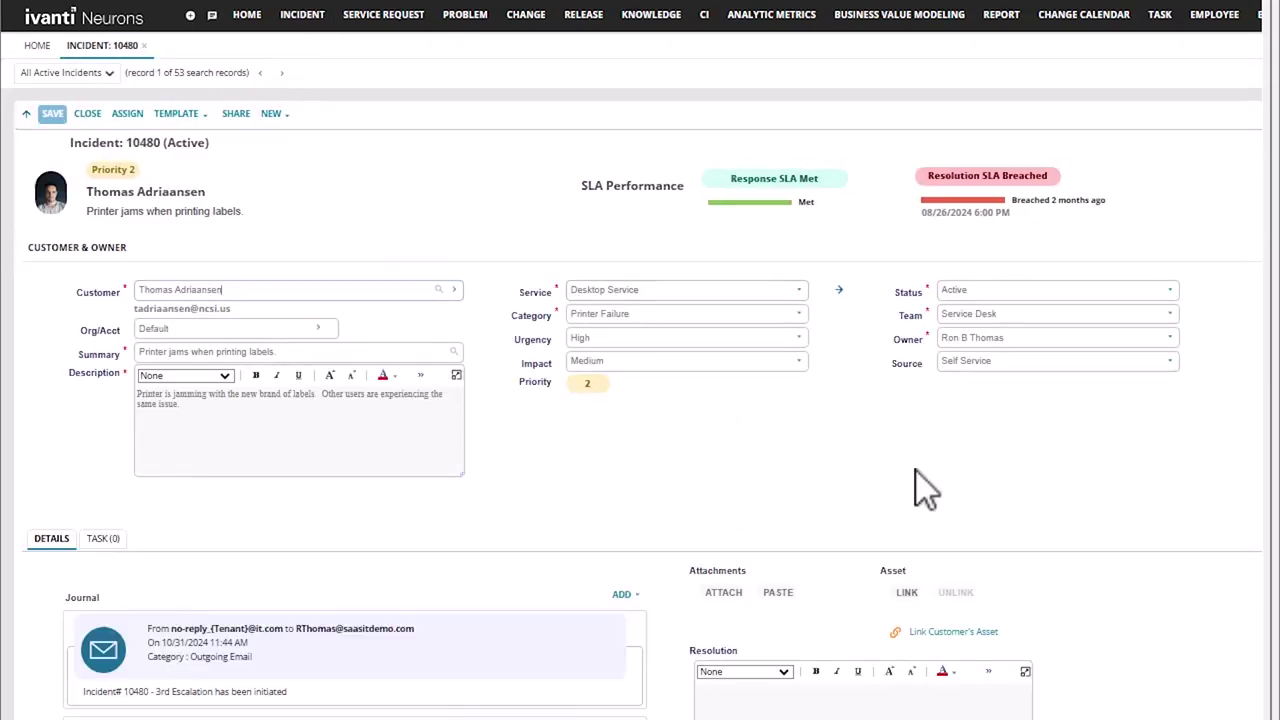
click(1170, 290)
click(1010, 374)
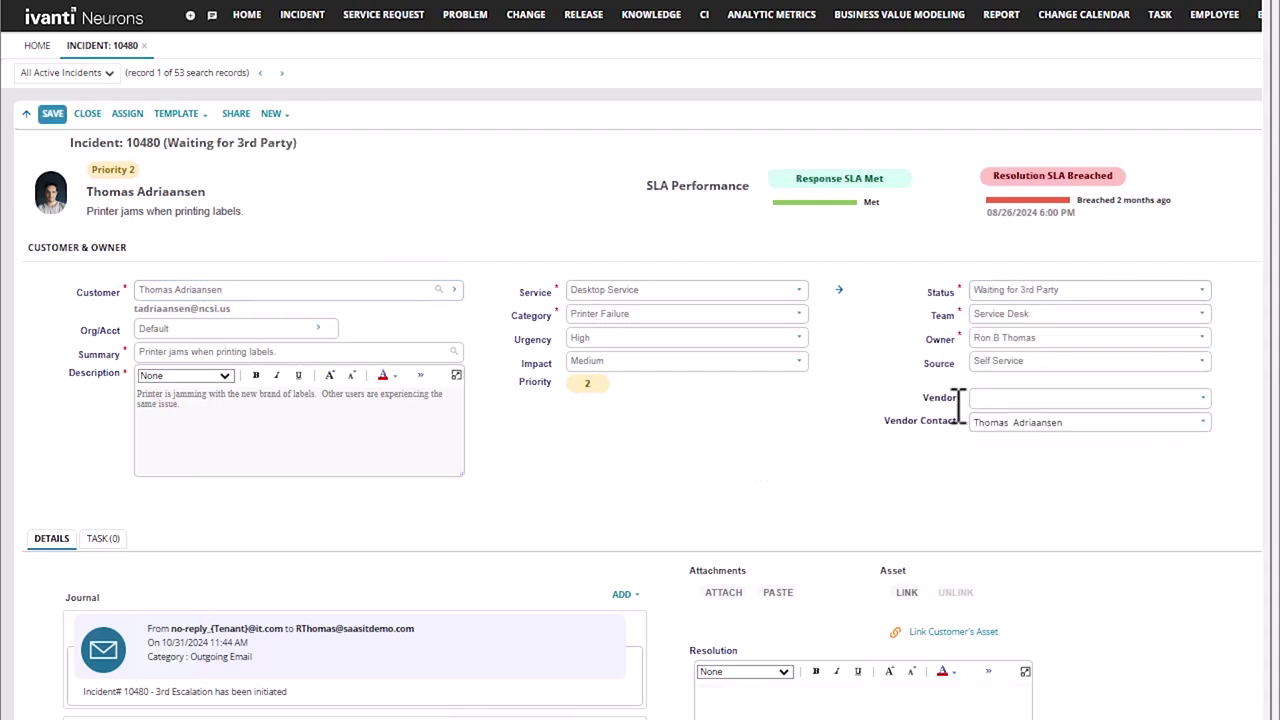
Step: Set the incident's Vendor to NCSi
click(1203, 400)
text(ncsi)
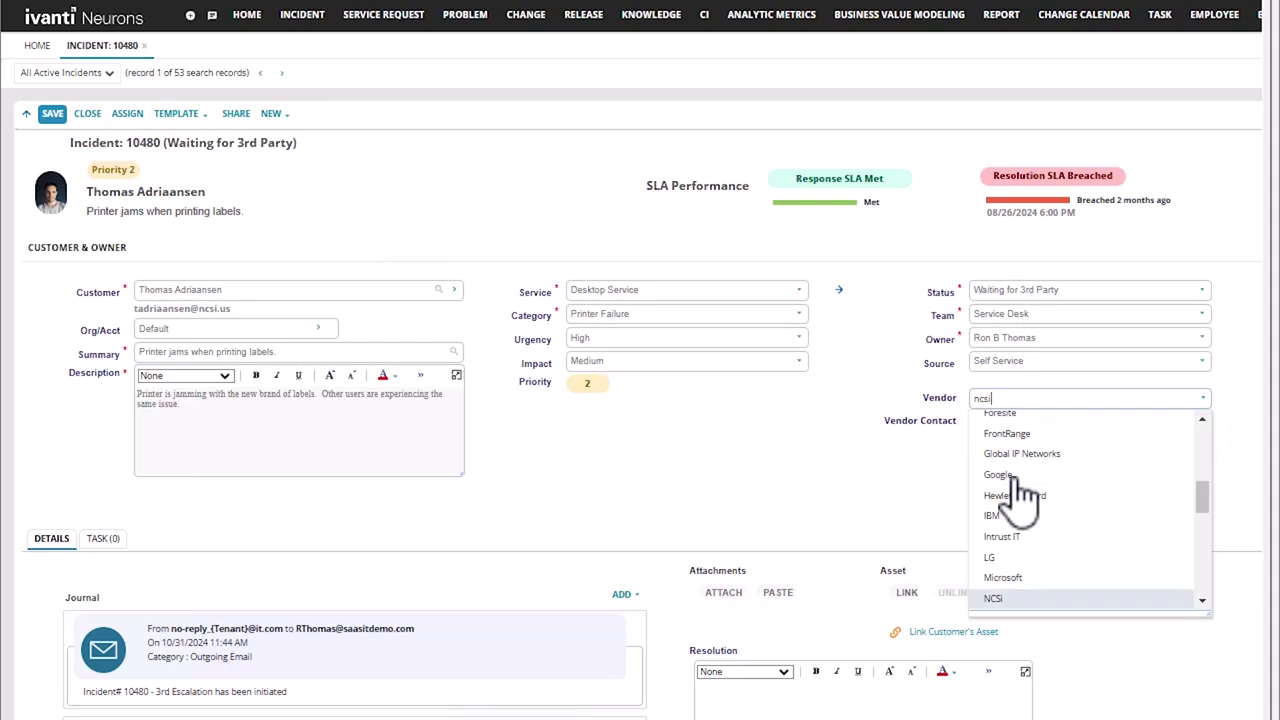
click(1005, 427)
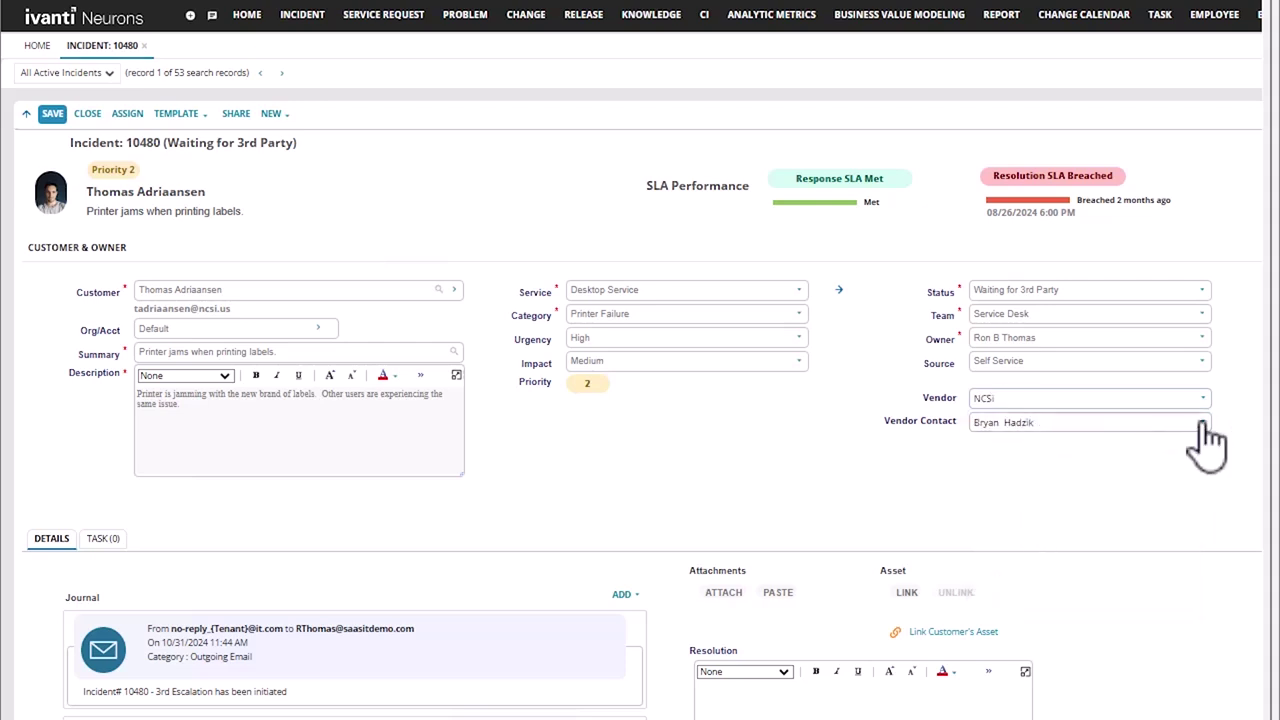
Step: Check which contacts the Vendor Contact field offers for the selected vendor
click(1202, 424)
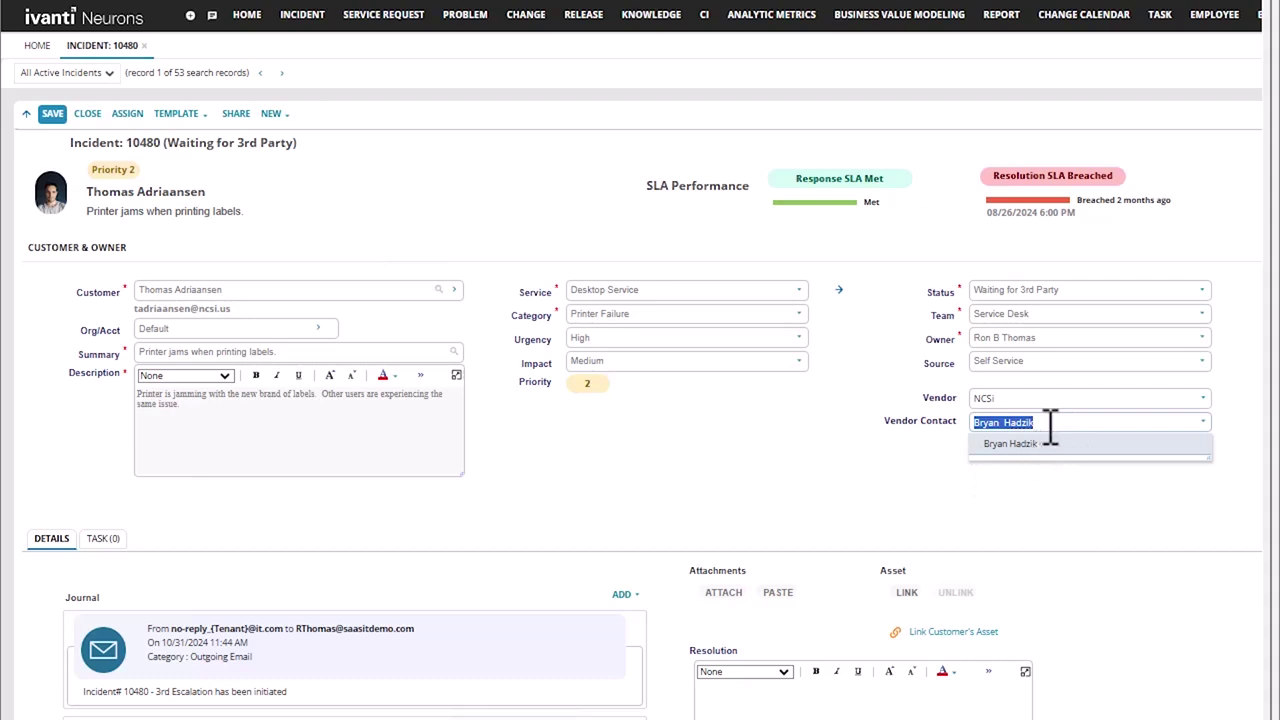
click(1205, 443)
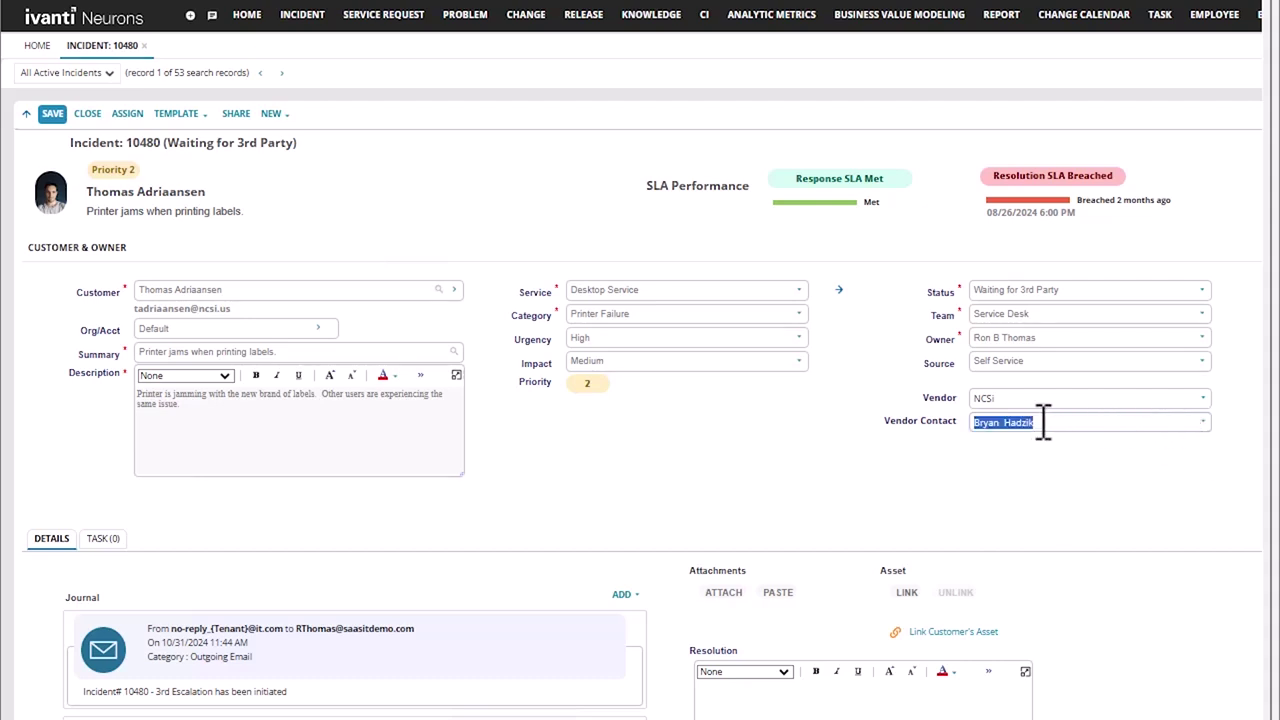
click(1014, 399)
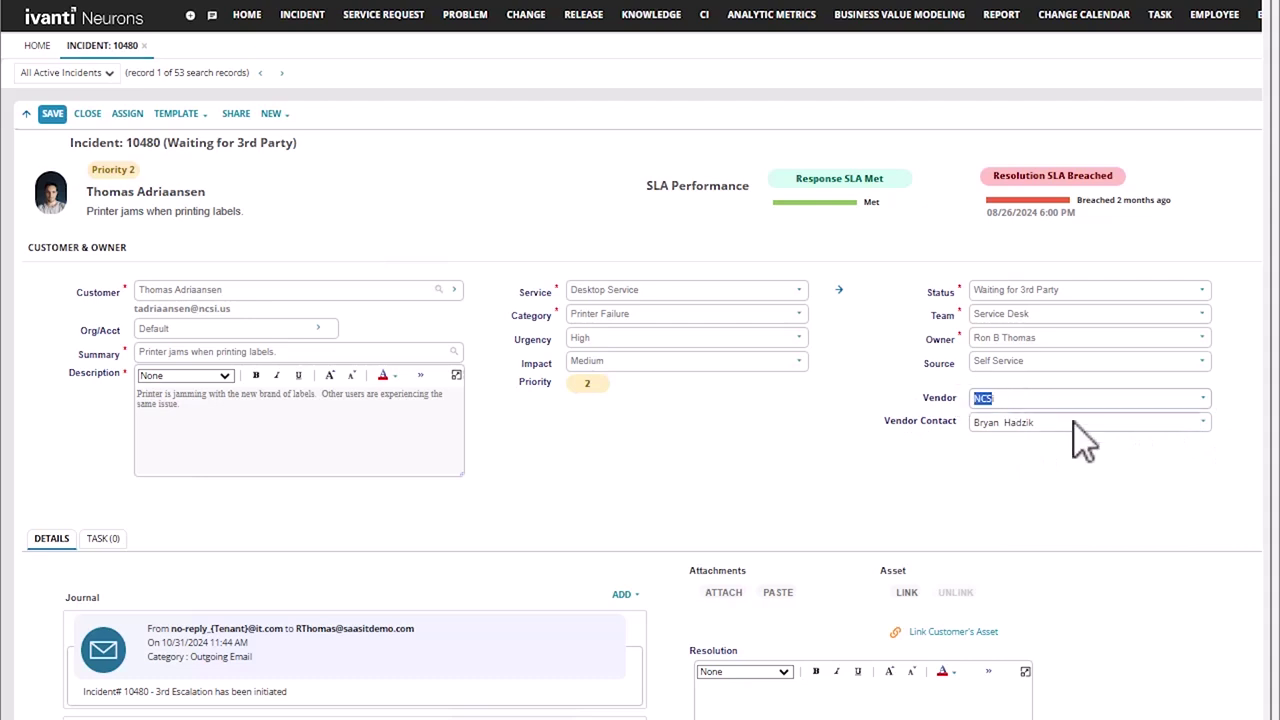
drag(1077, 424, 897, 420)
click(1056, 422)
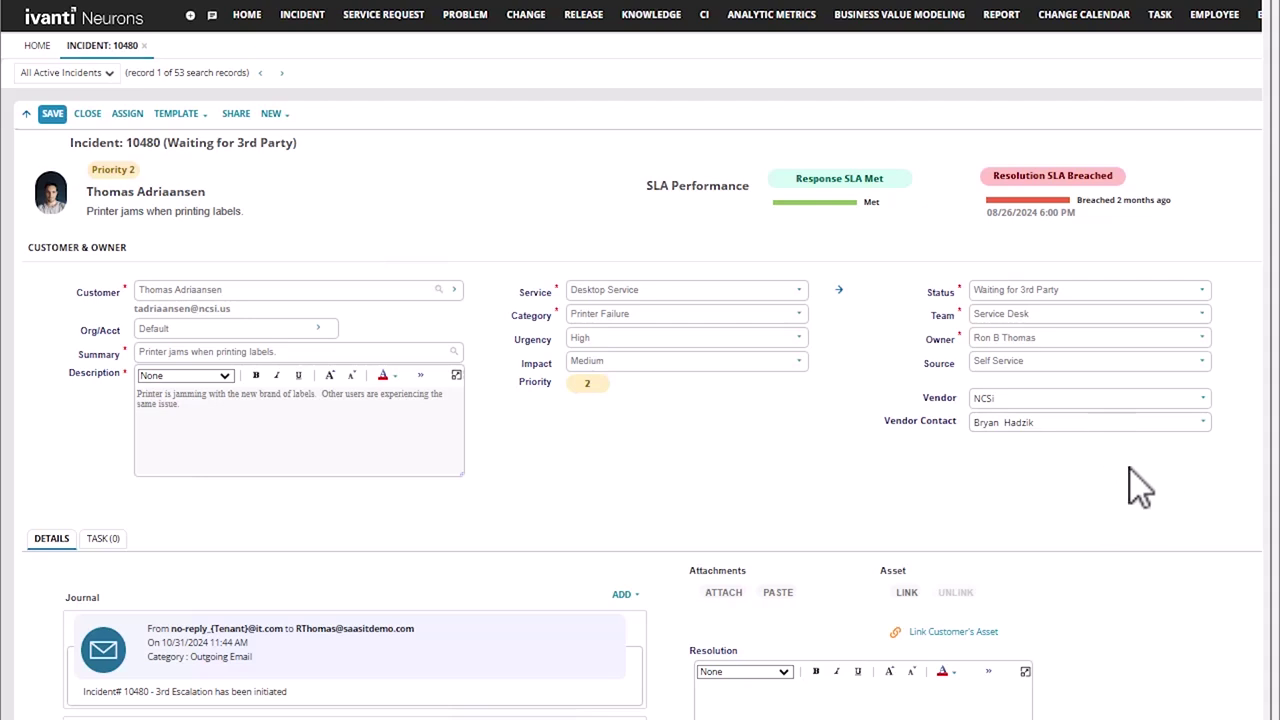
click(1208, 440)
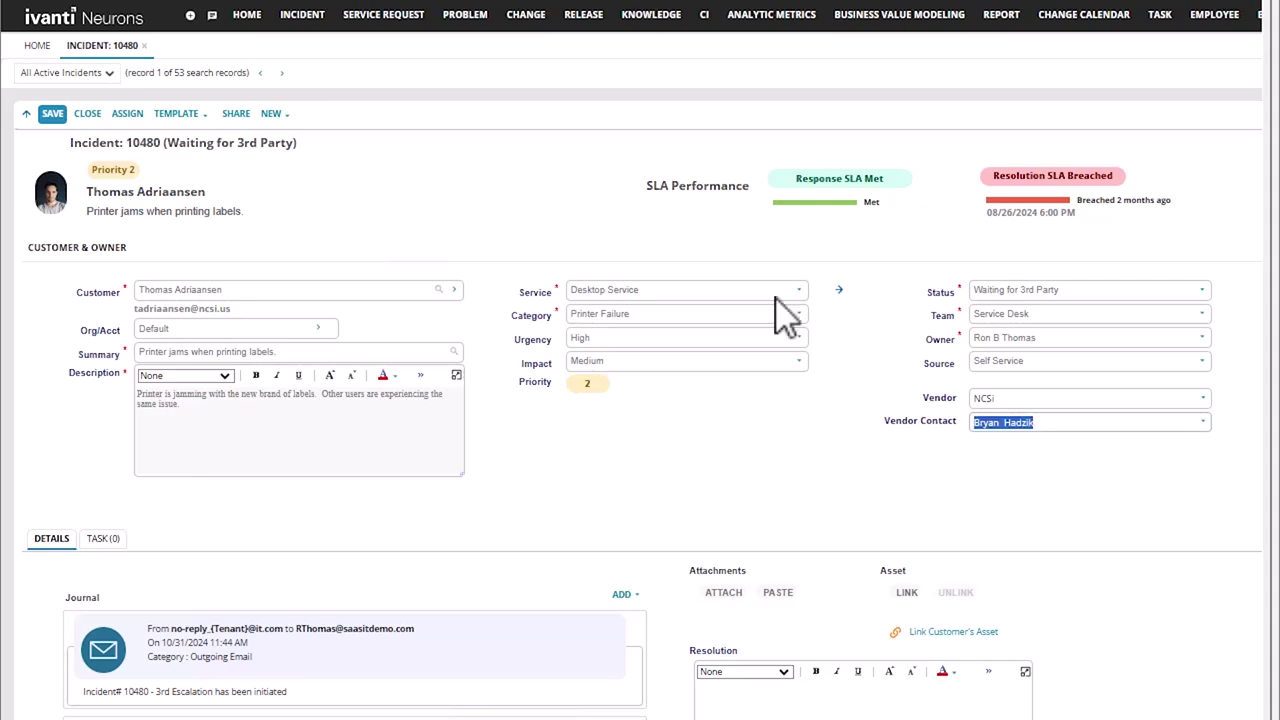
Step: Find the Vendor workspace by searching objects for "vendor" and open the NCSi vendor record
scroll(1100, 300, right, 5)
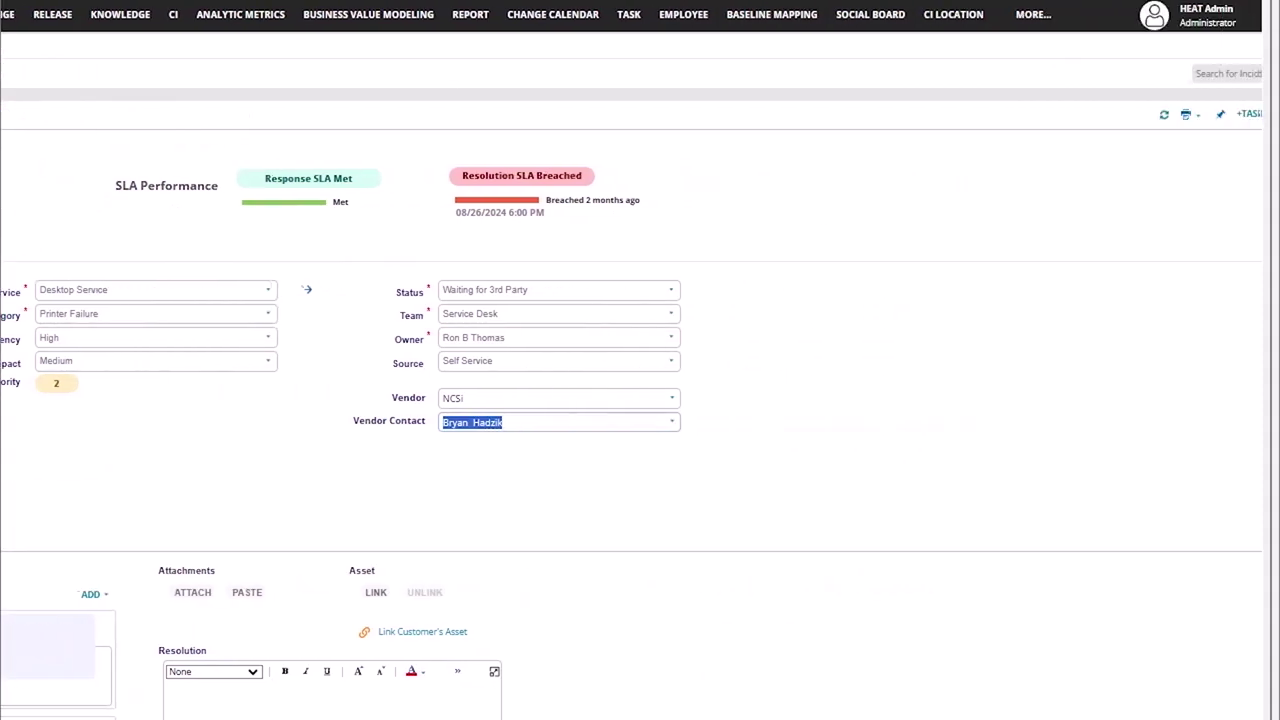
click(1025, 14)
click(857, 43)
text(ve)
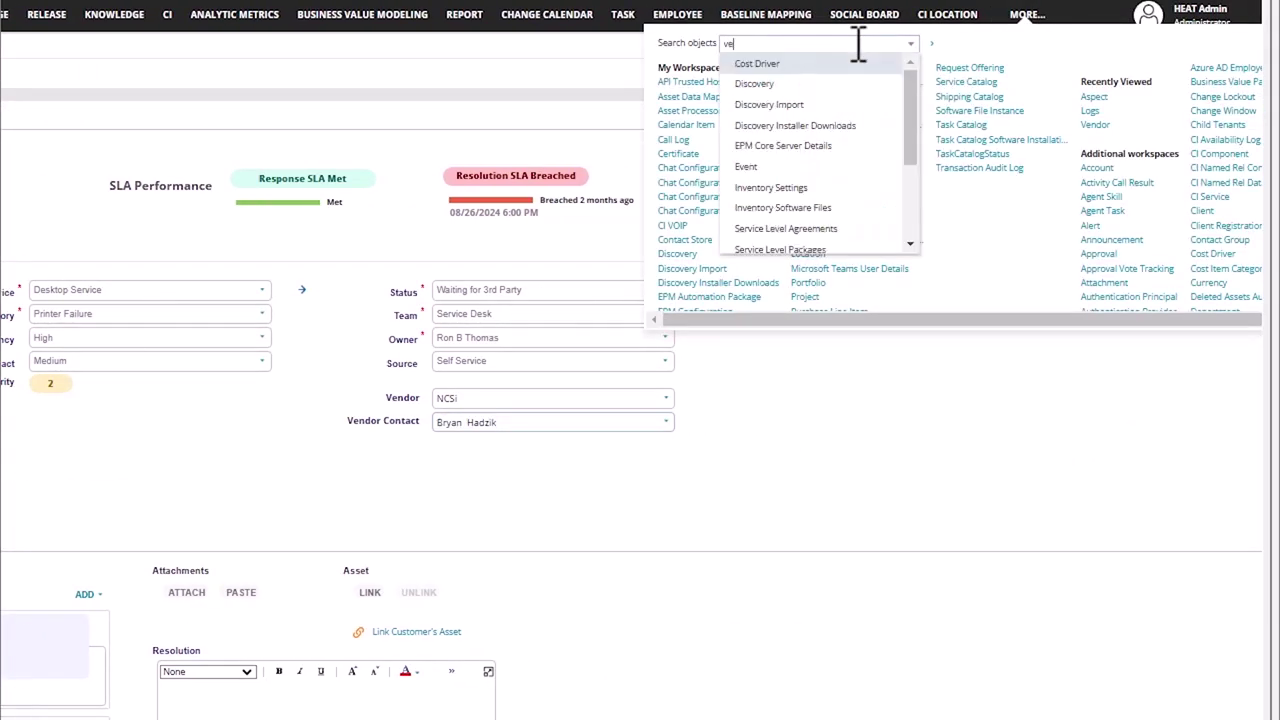
text(ndor)
click(812, 63)
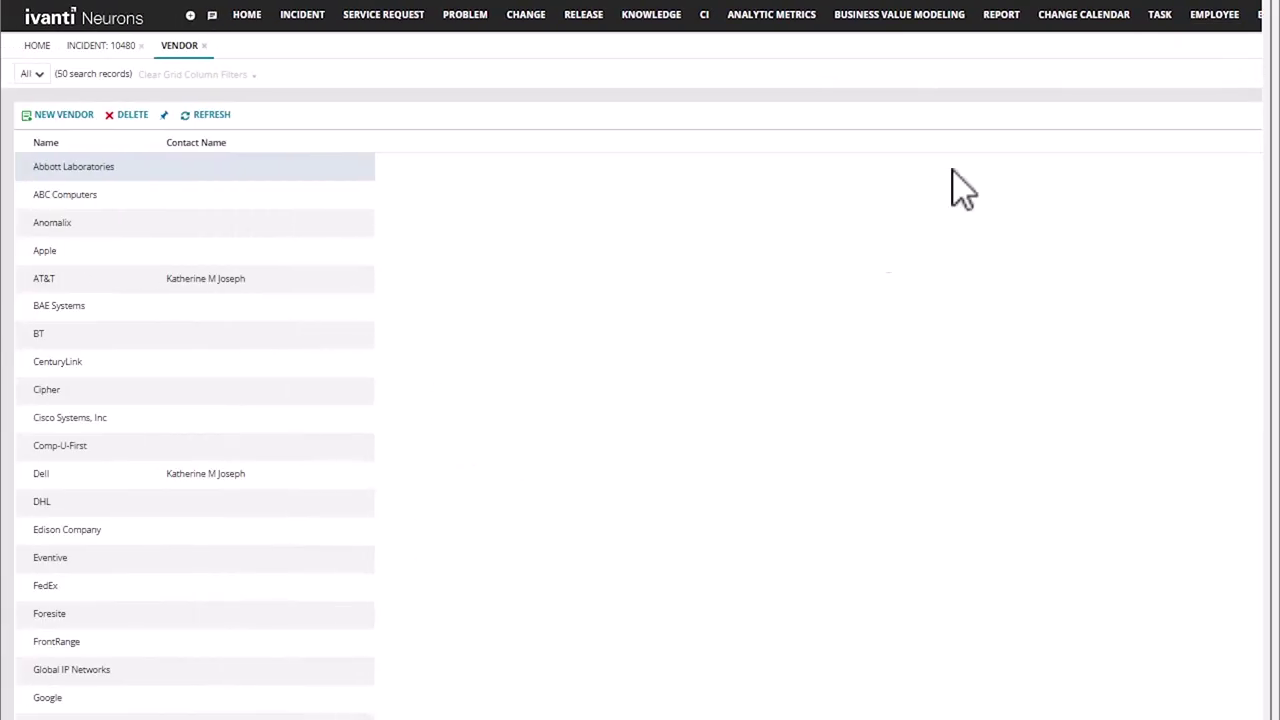
scroll(286, 563, down, 3)
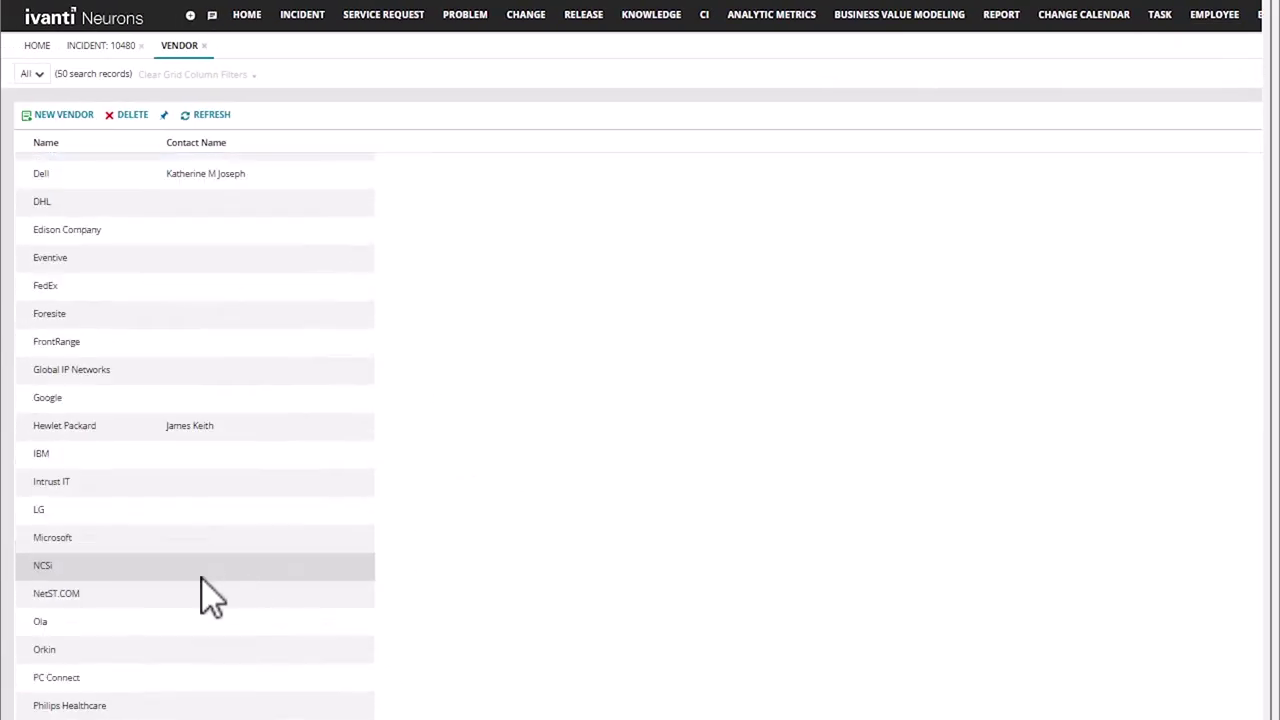
click(57, 566)
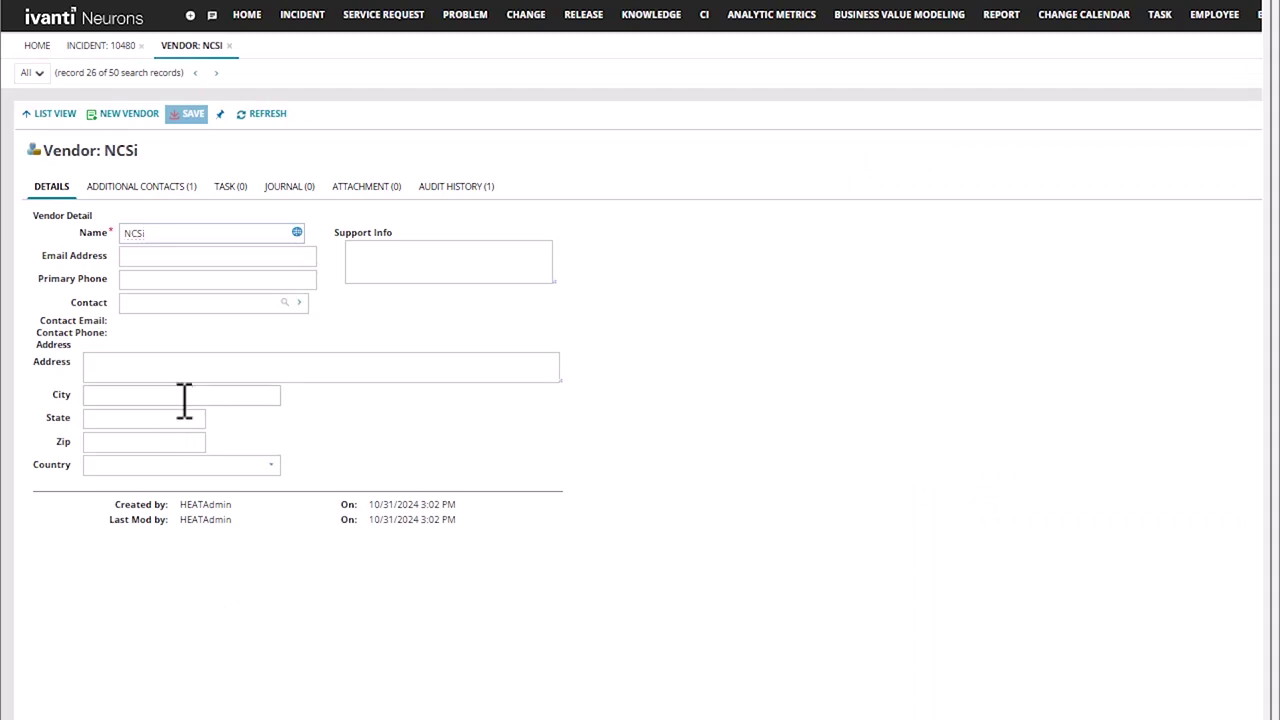
Step: Add a new external contact to NCSi's additional contacts, entering the contact's first and last name, and save it
click(160, 188)
click(82, 216)
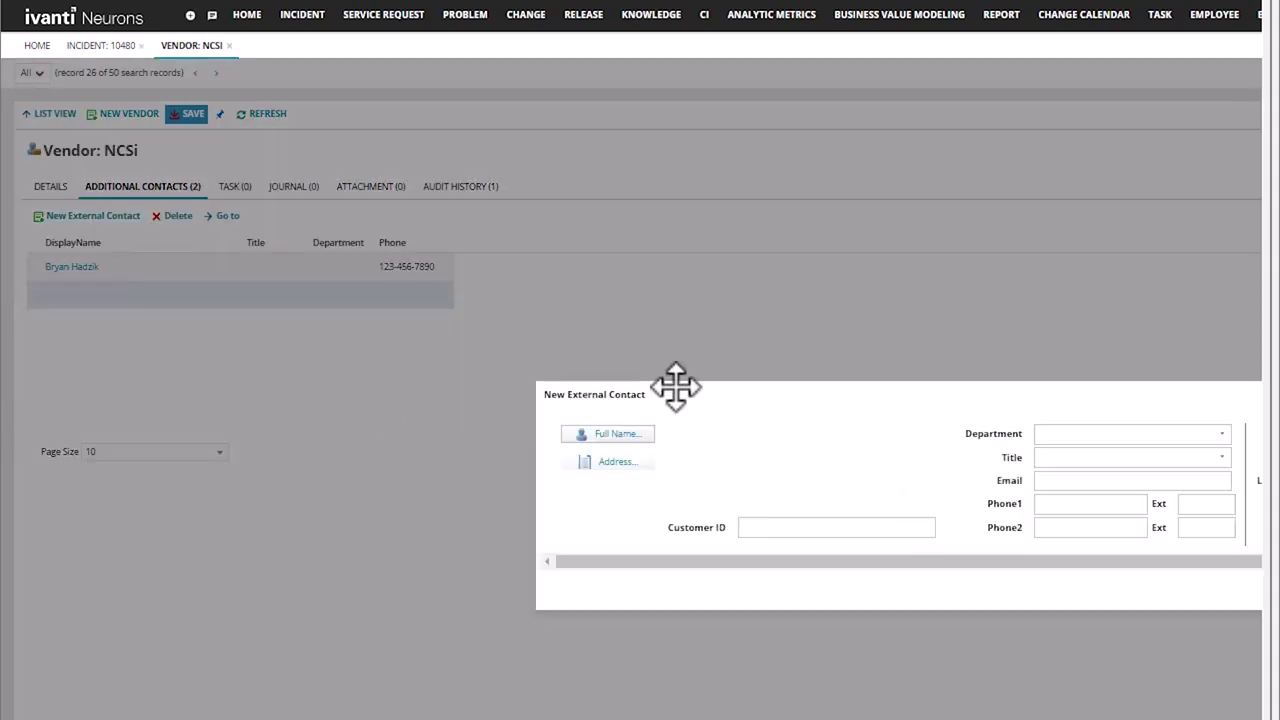
click(606, 437)
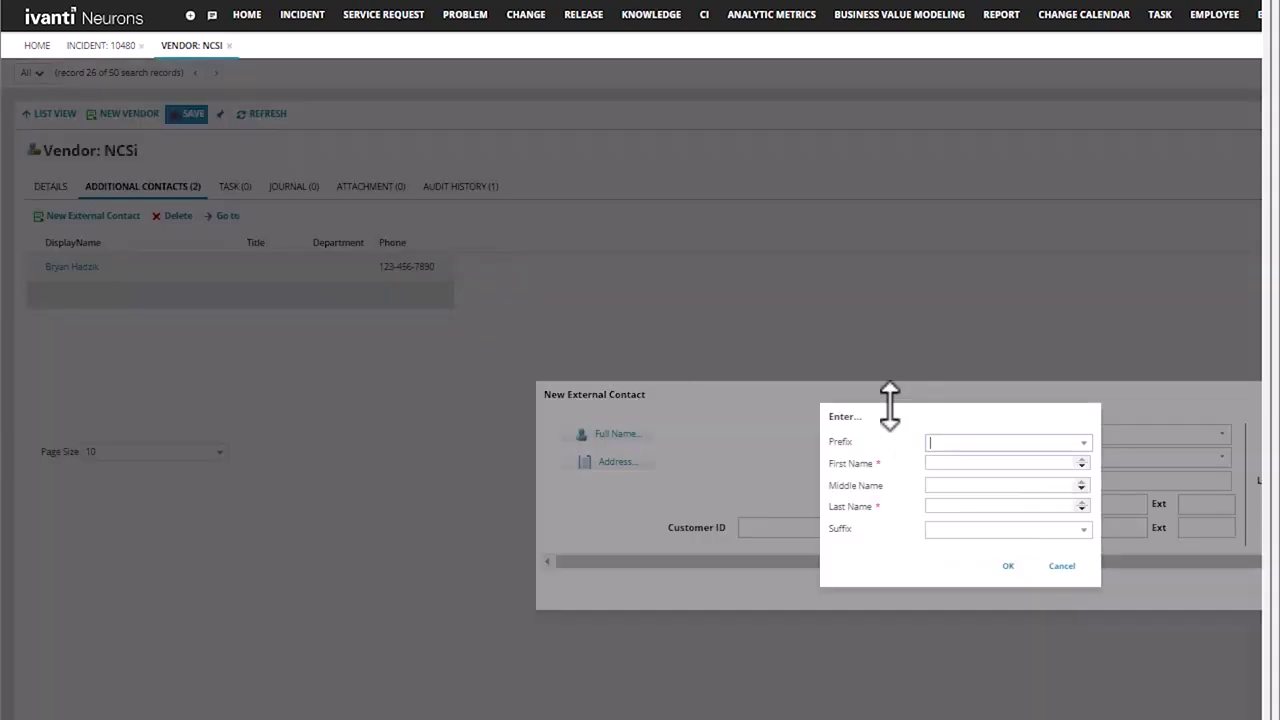
click(968, 465)
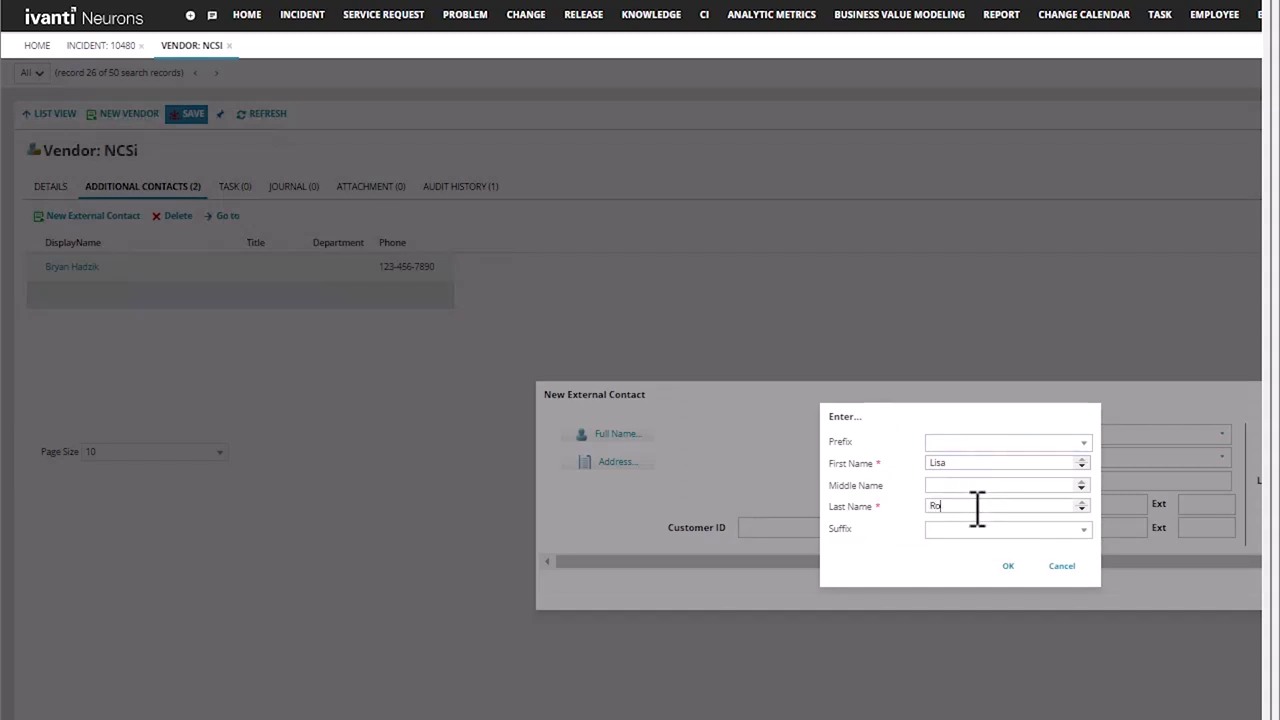
click(1008, 566)
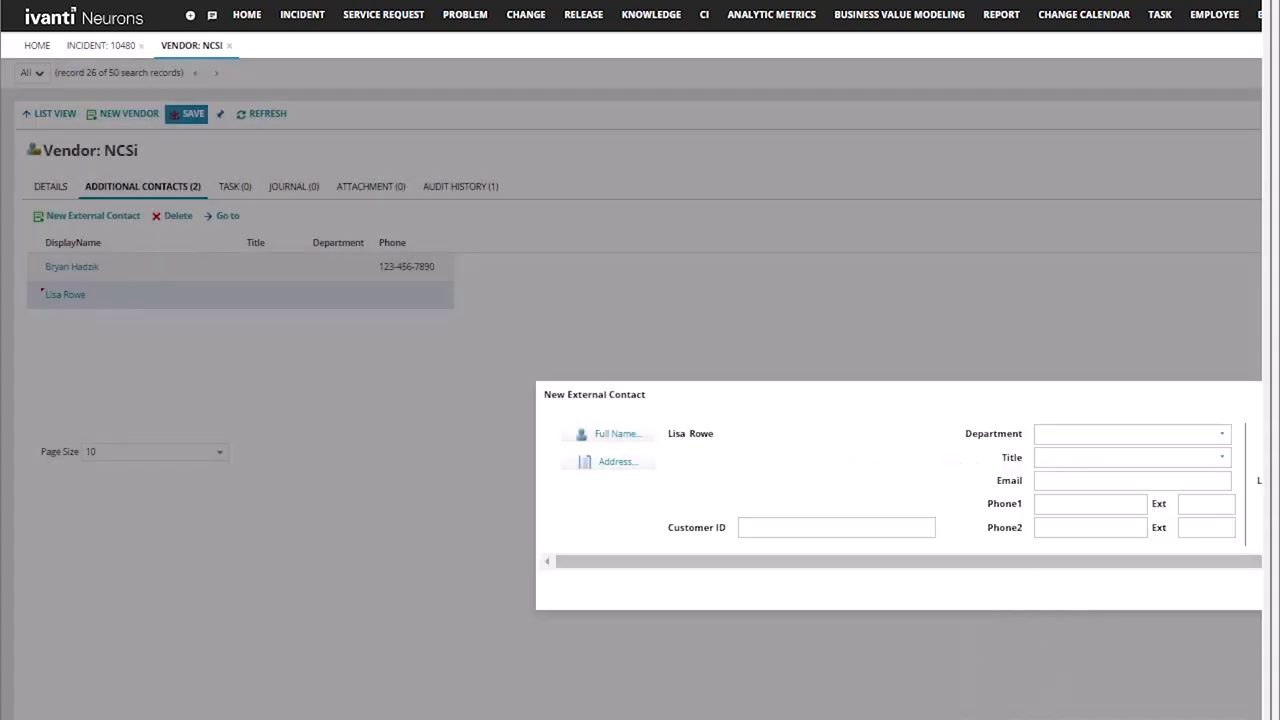
click(929, 589)
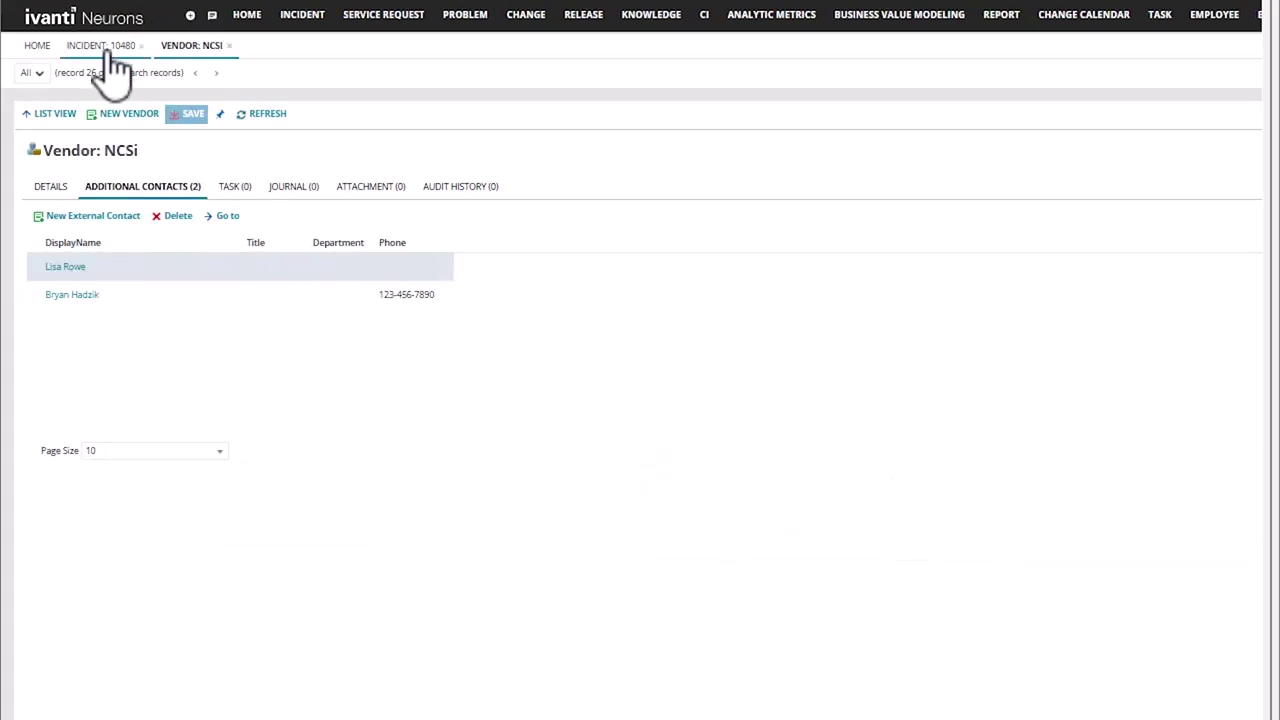
Step: Return to the incident, refresh it while saving its pending changes, and review the available Vendor Contact choices
click(78, 46)
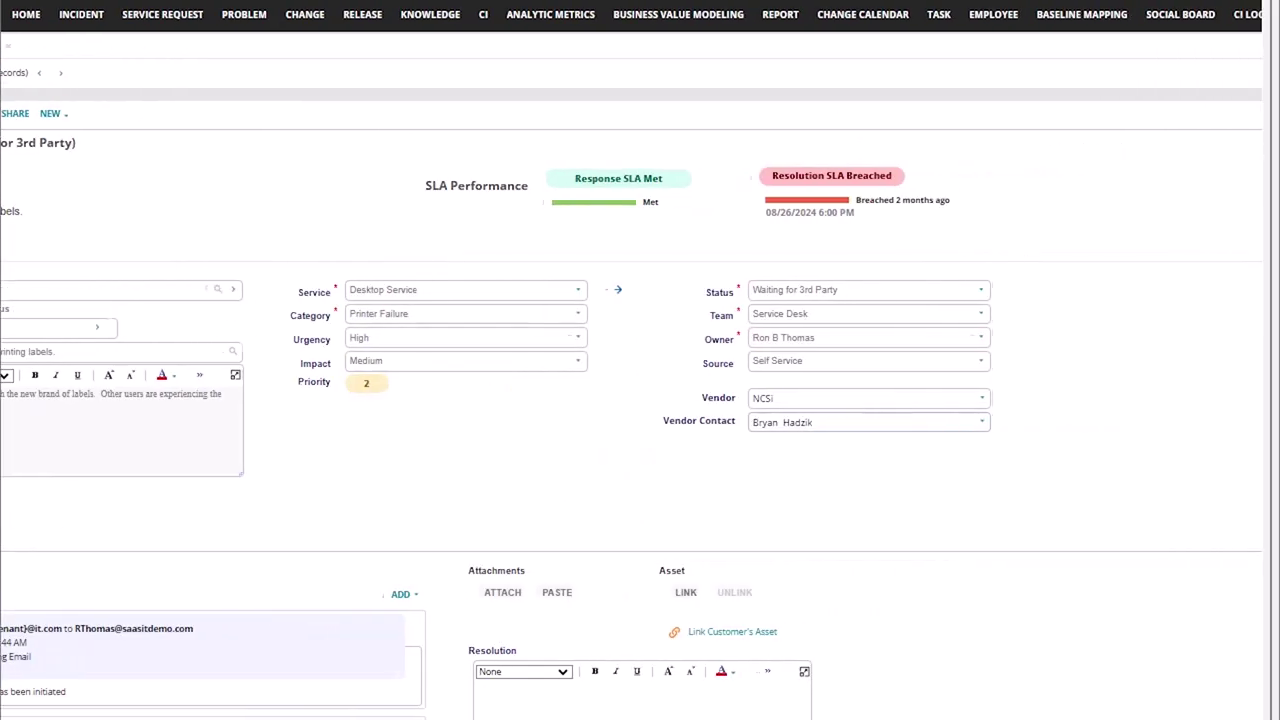
click(963, 423)
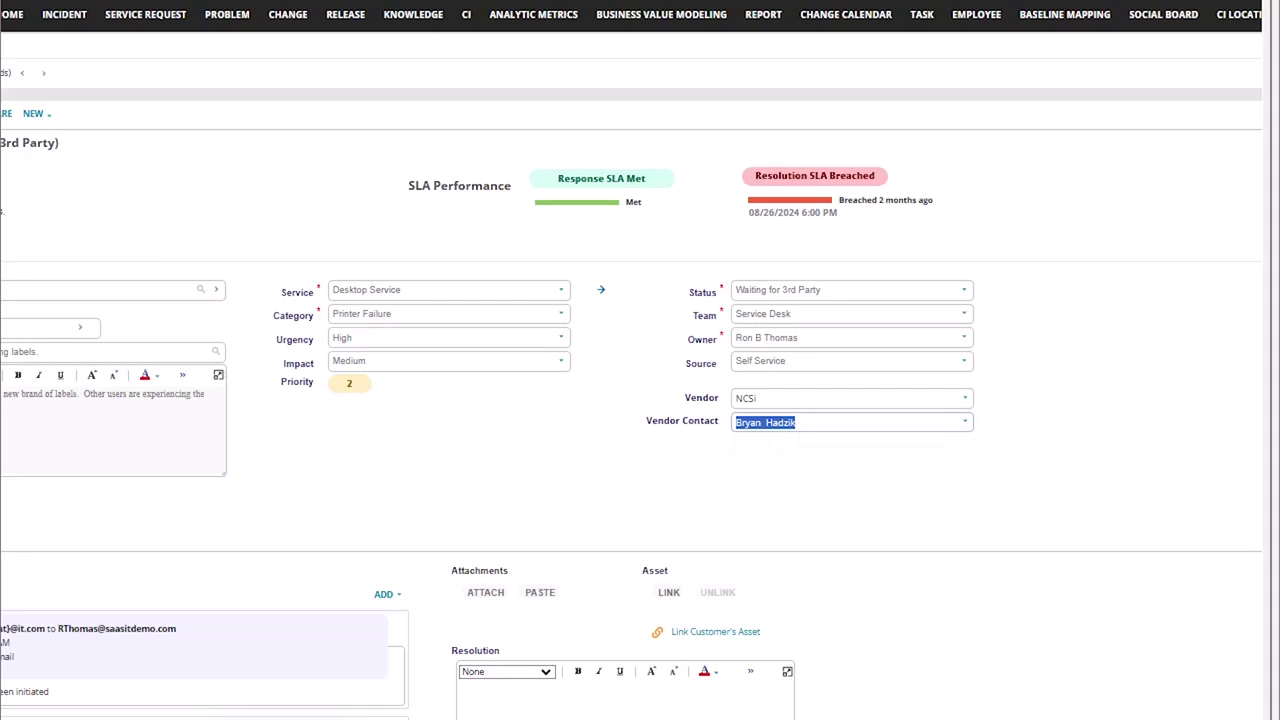
click(1037, 113)
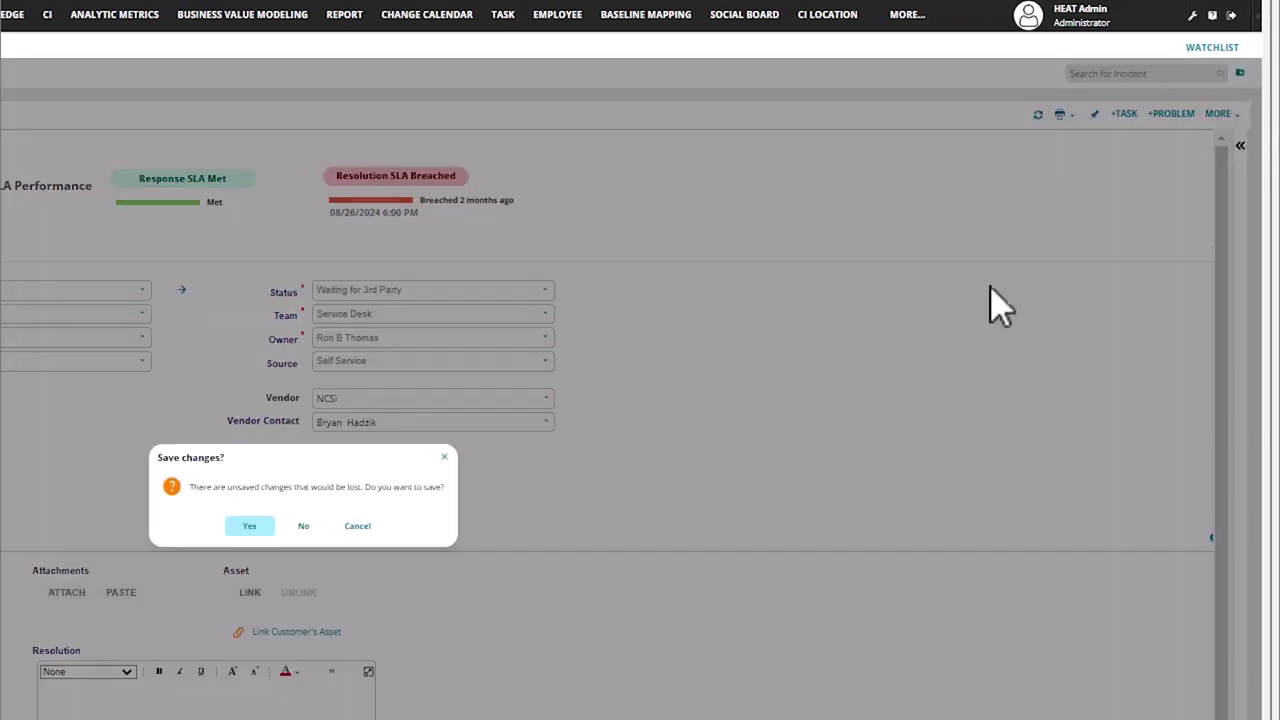
click(250, 525)
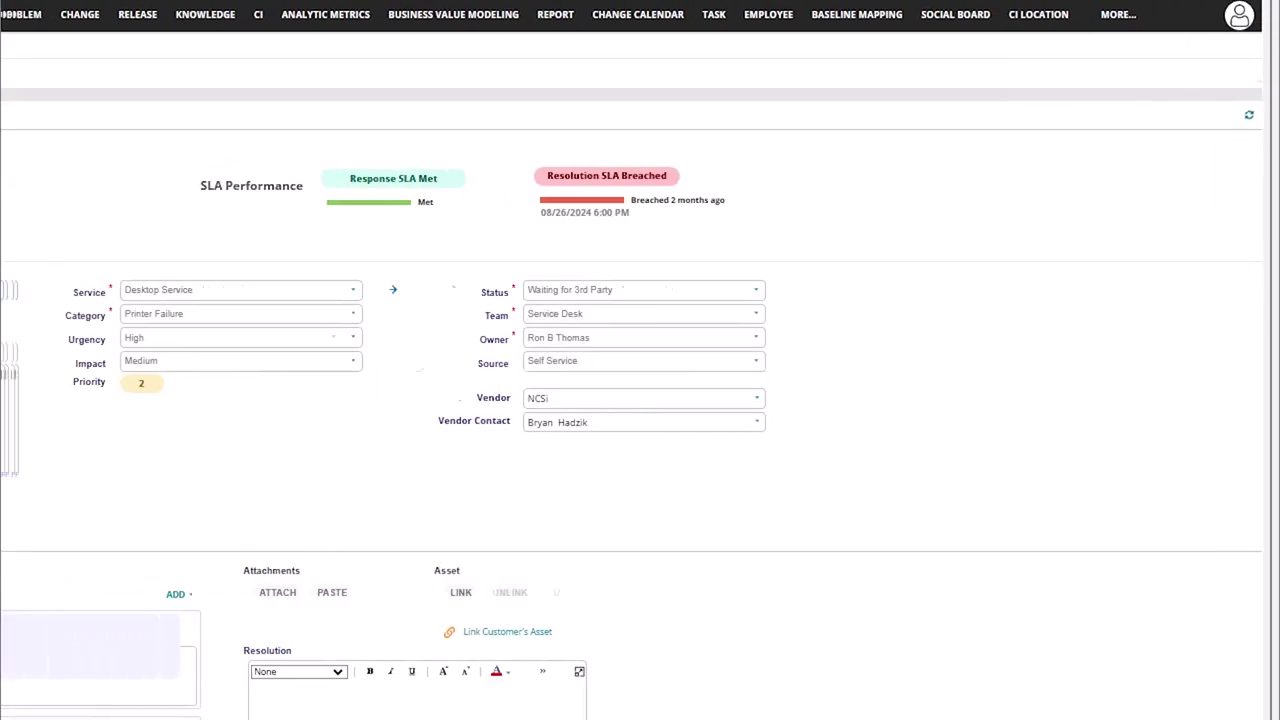
click(846, 423)
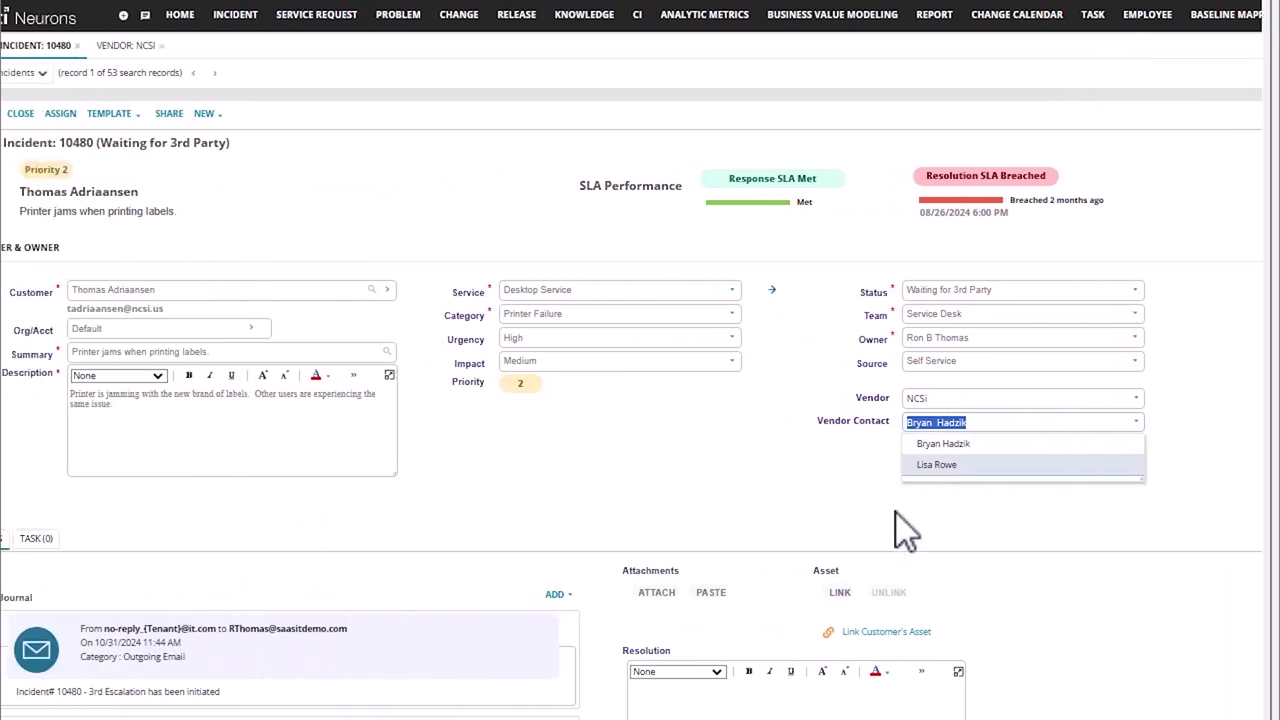
click(612, 530)
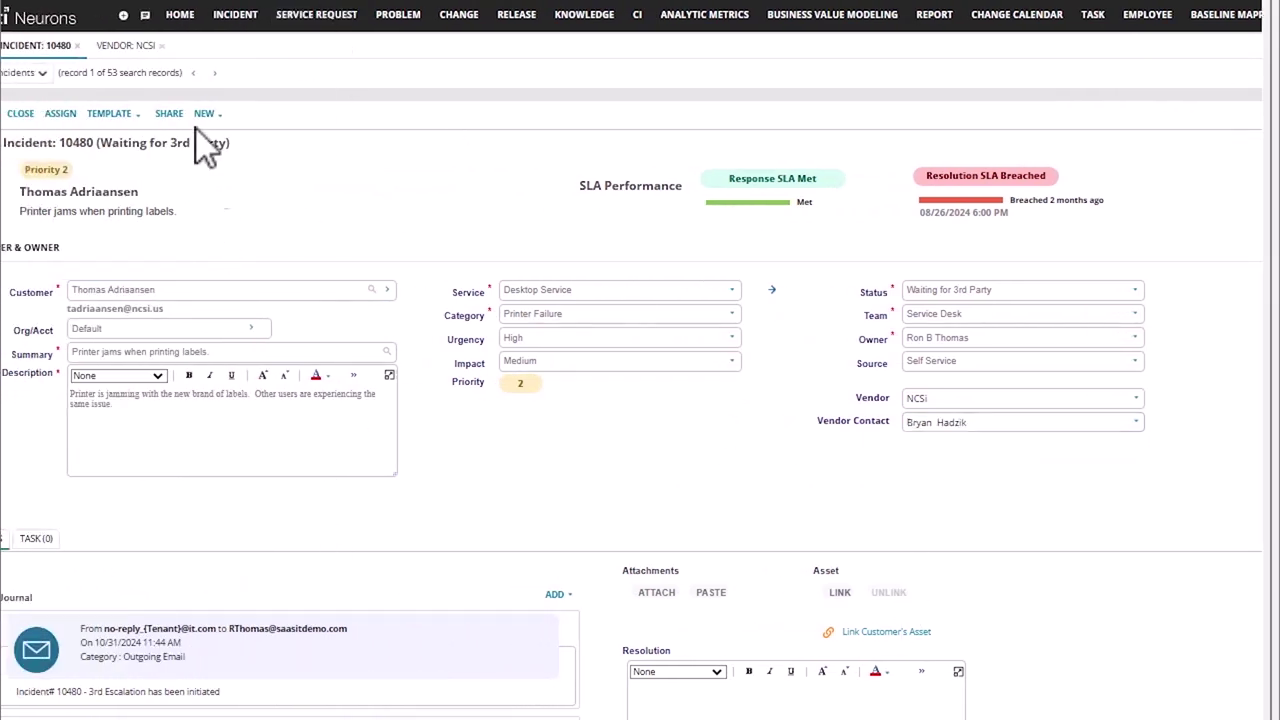
Step: Return to the NCSi vendor record and review its contact fields in the vendor details
click(135, 47)
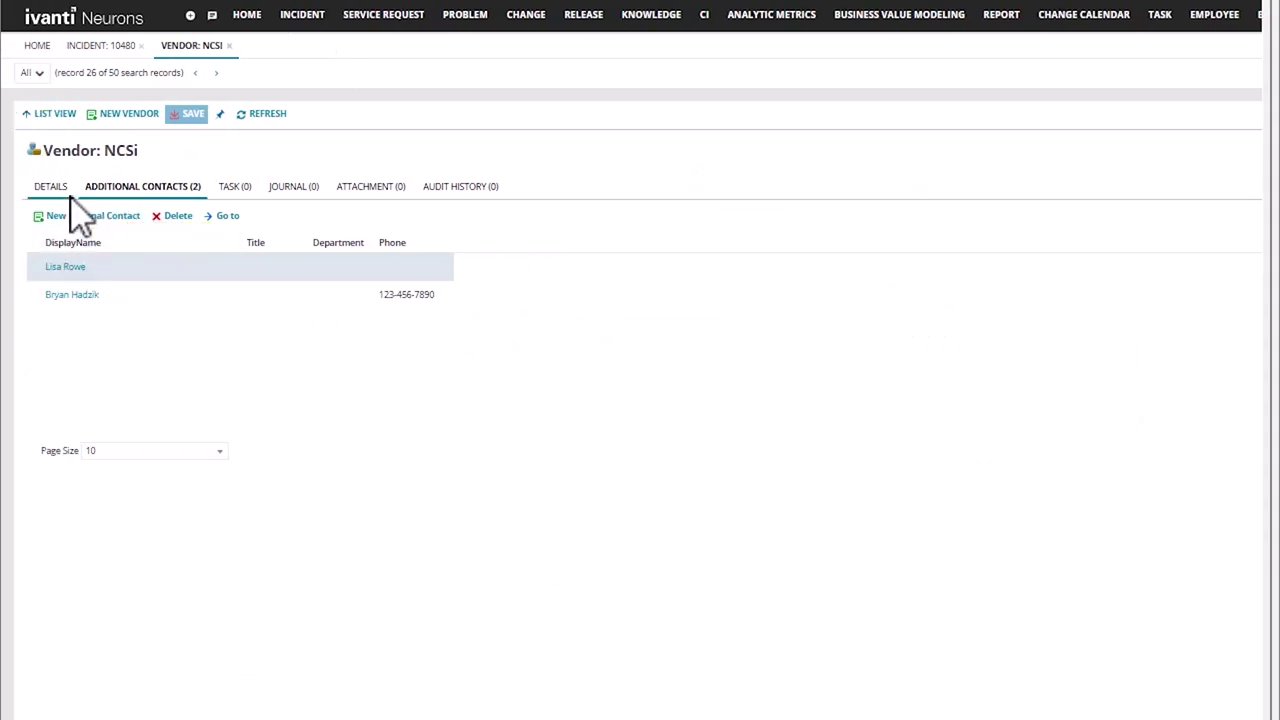
click(52, 188)
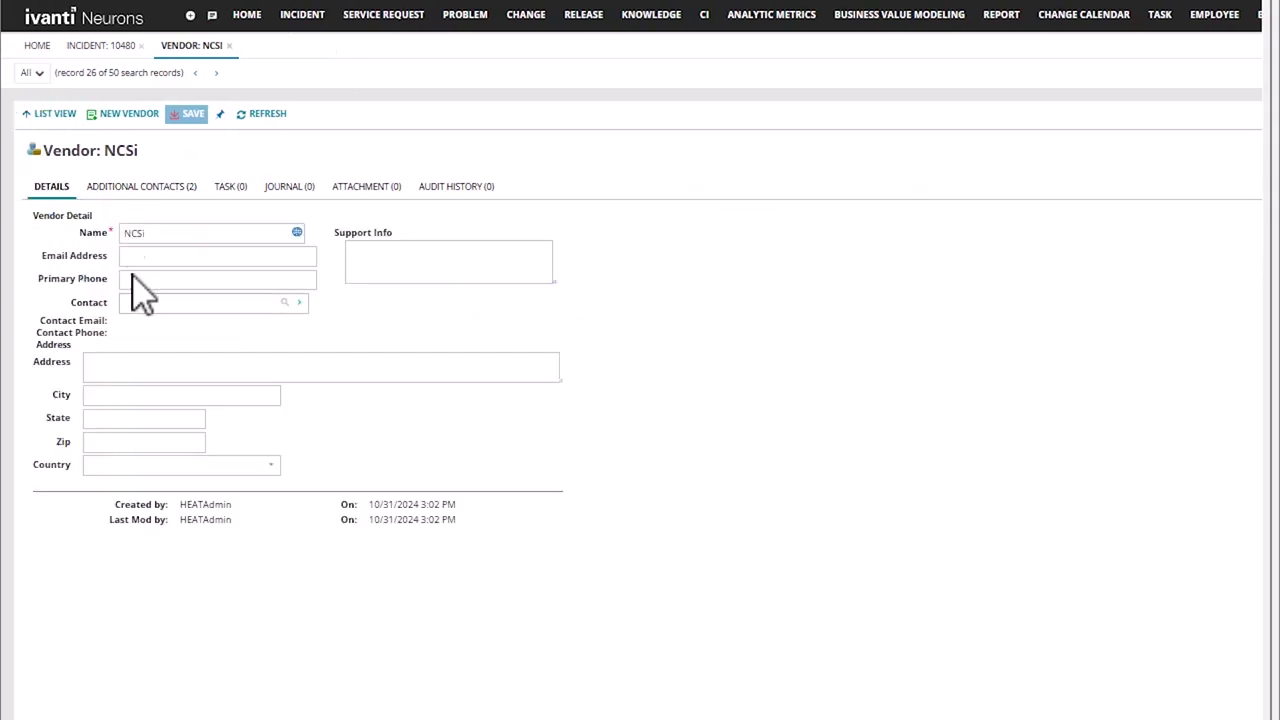
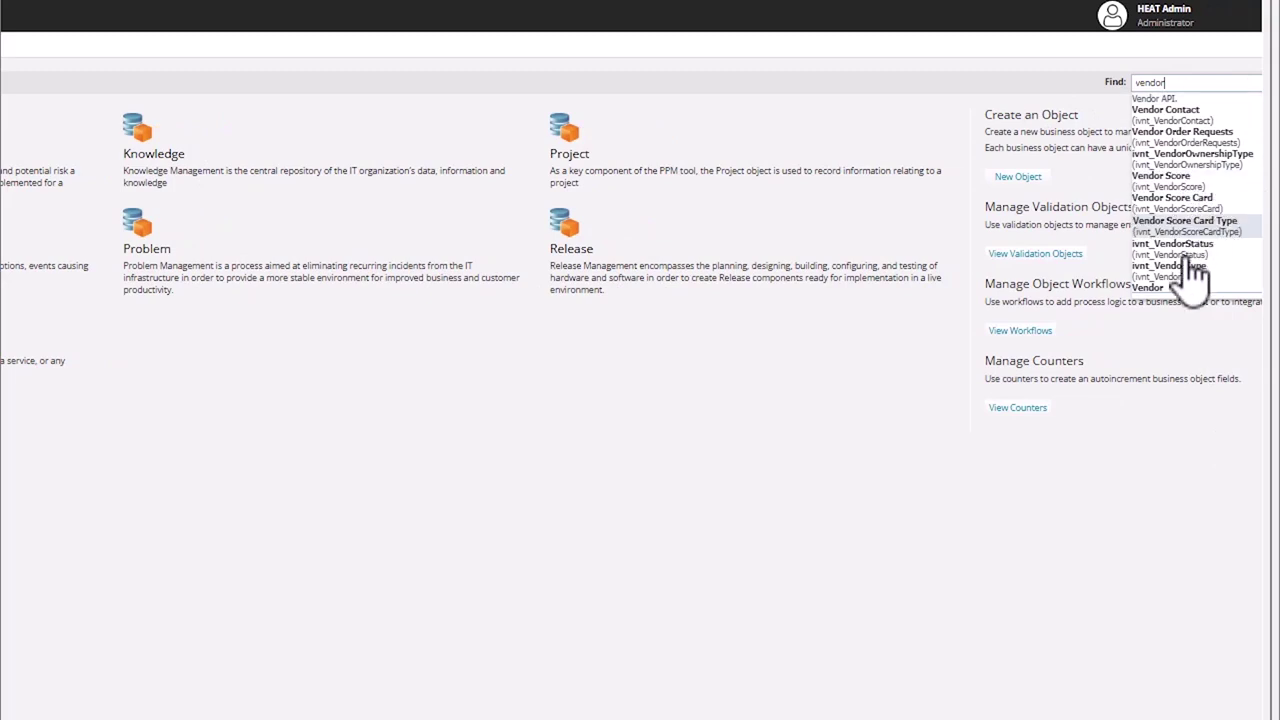
Step: Create a triggered action named "Add Primary Contact to Additional Contacts" in the Vendor object's business rules, using the Classic Action Designer
click(1168, 287)
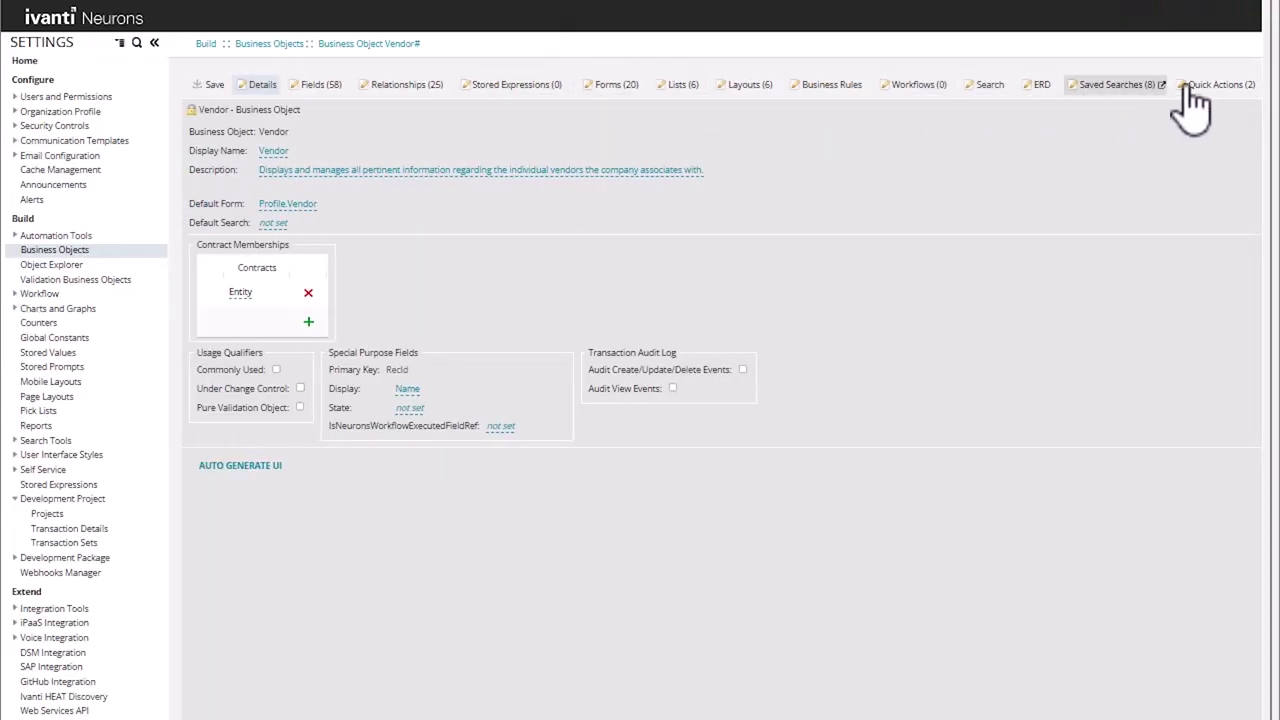
click(830, 85)
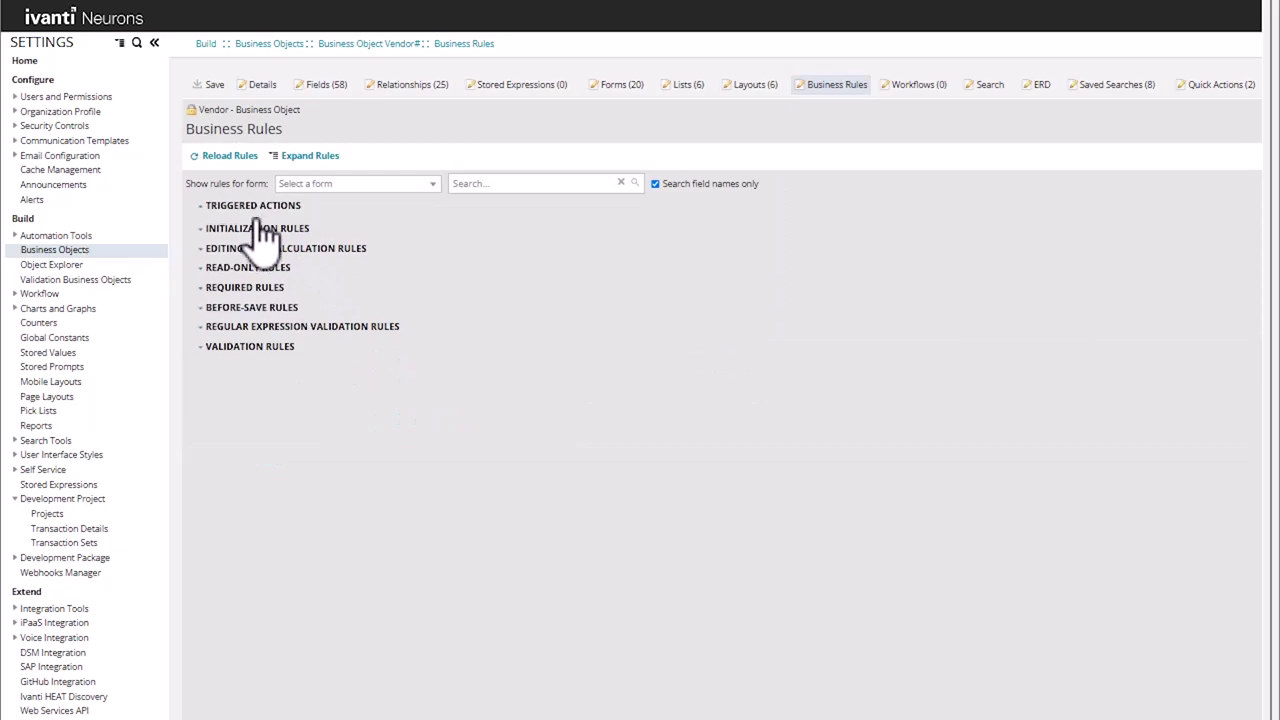
click(231, 234)
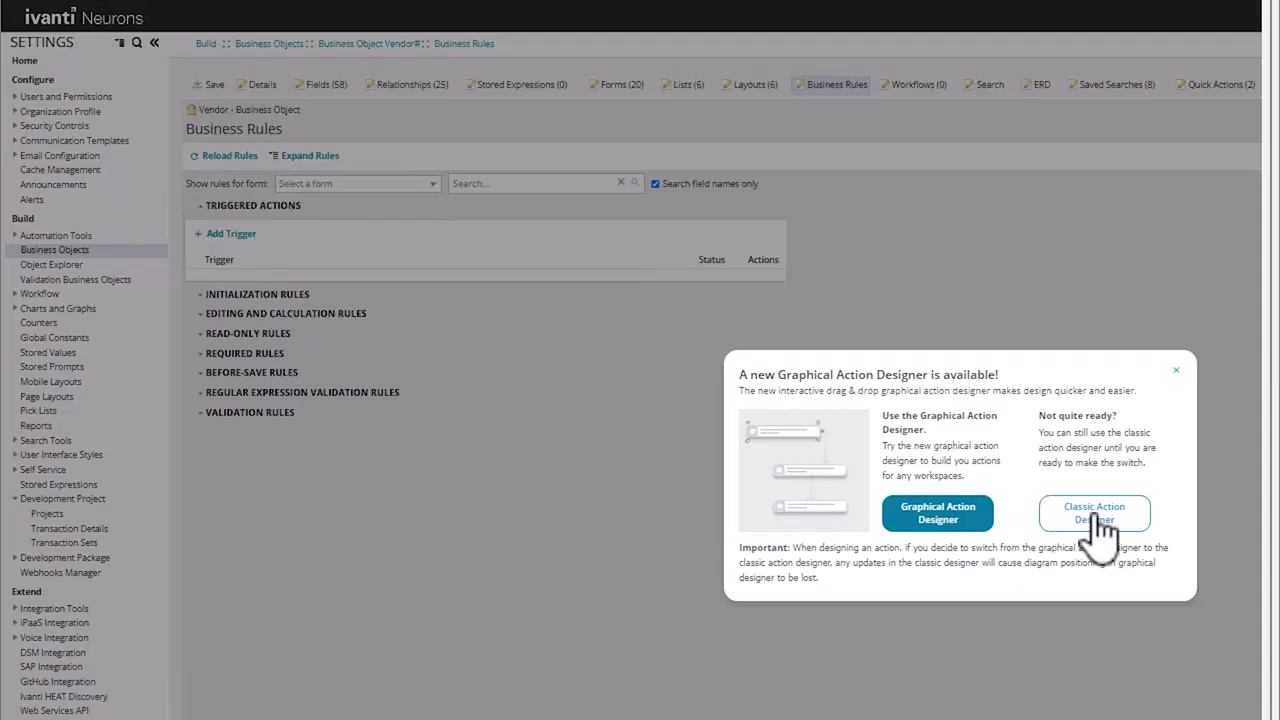
click(1097, 528)
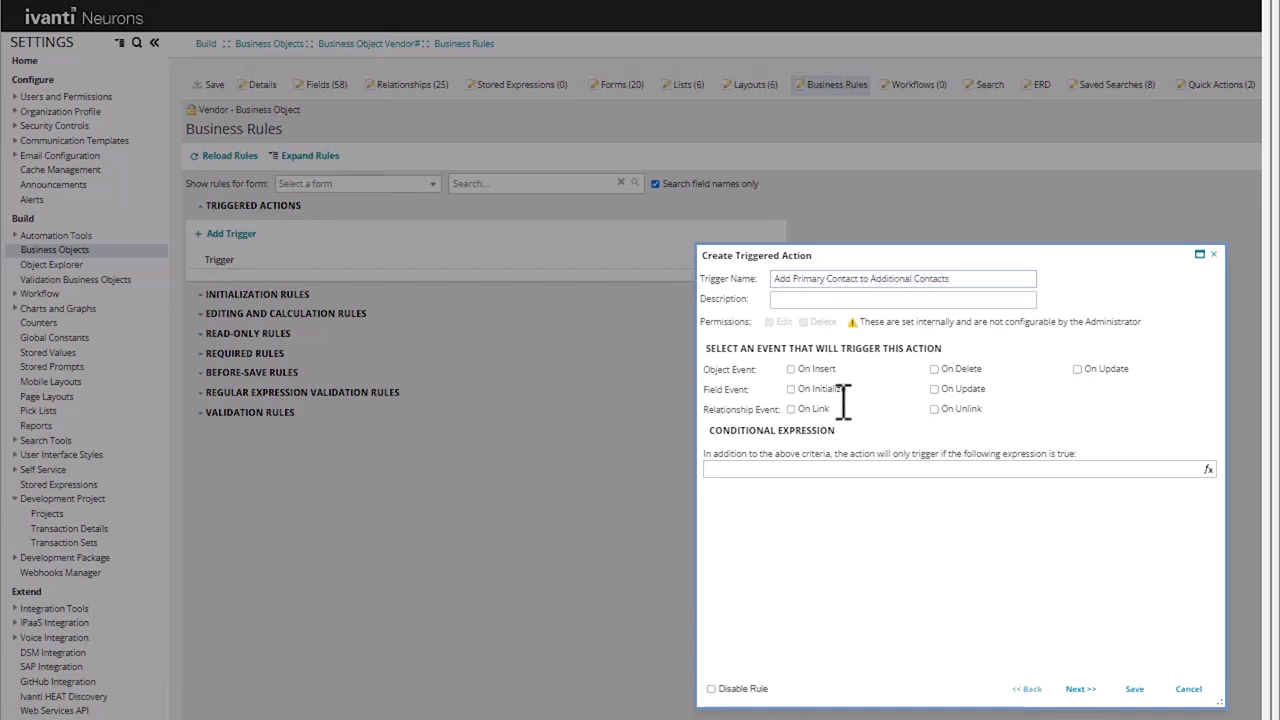
Step: Set the action to trigger On Link for the VendorAssociatedProfileExternalContact relationship
click(791, 409)
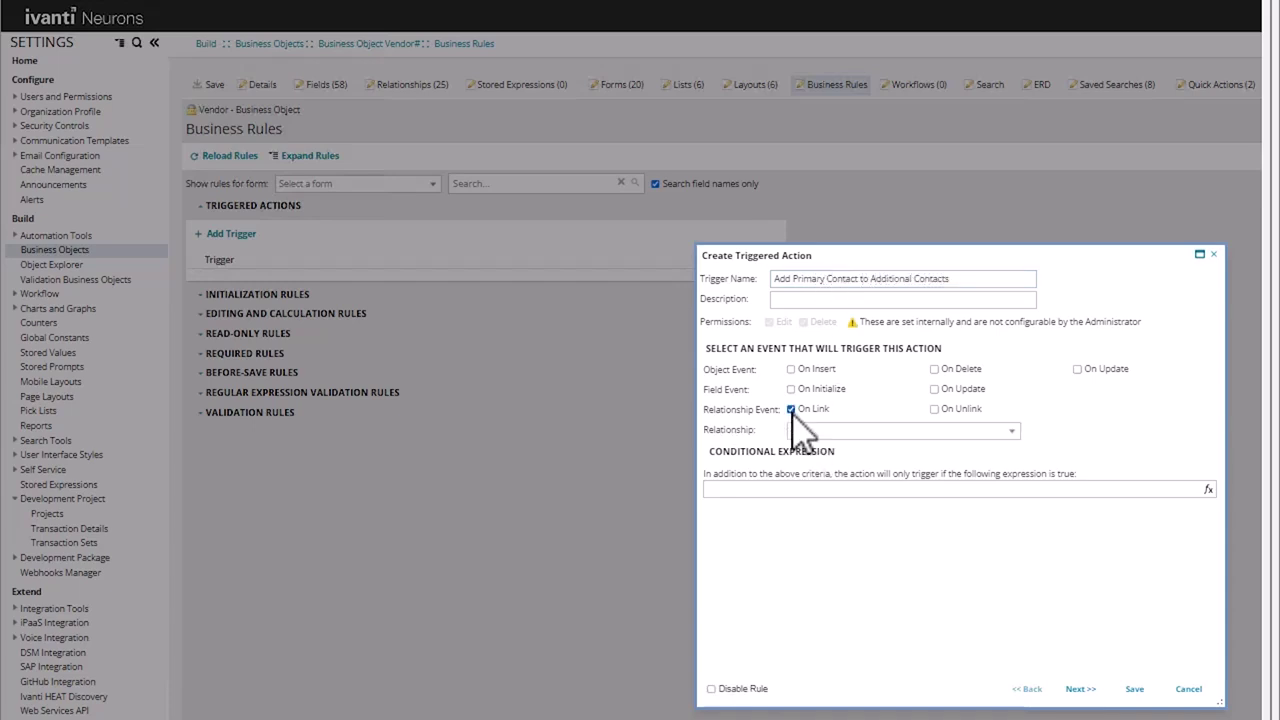
click(1015, 432)
drag(1010, 470, 1007, 624)
scroll(891, 551, up, 3)
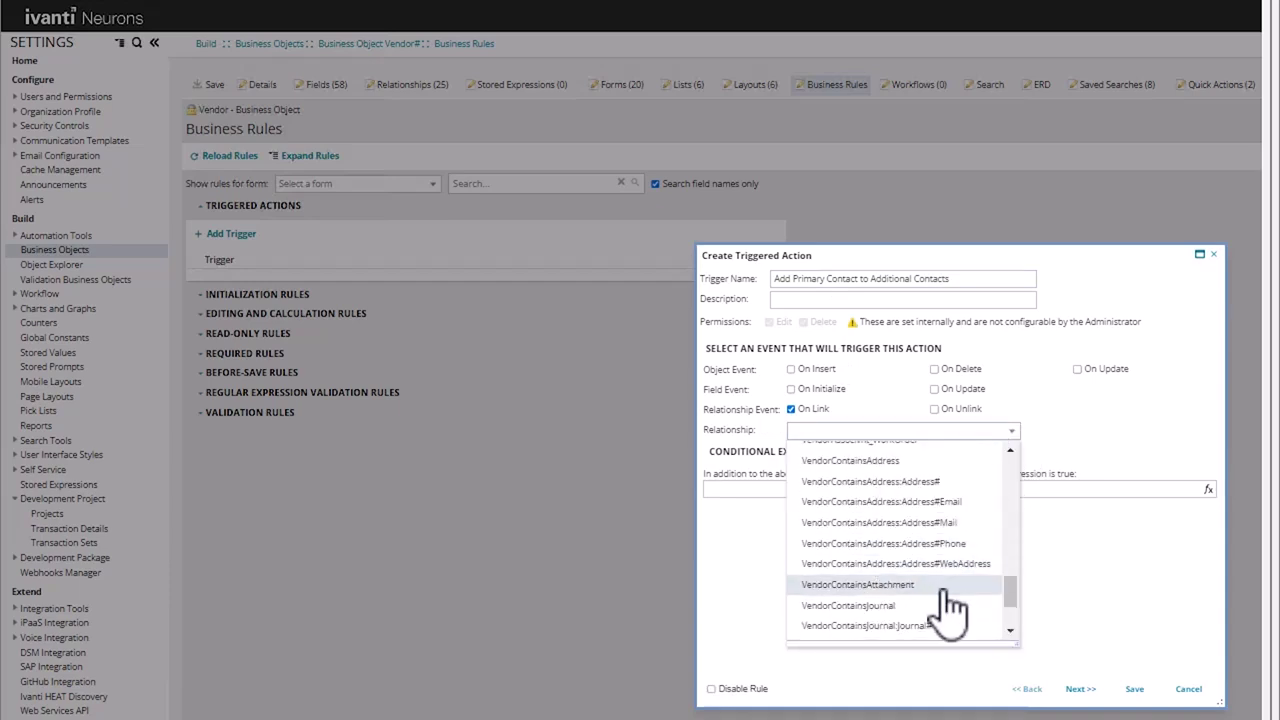
scroll(890, 600, up, 5)
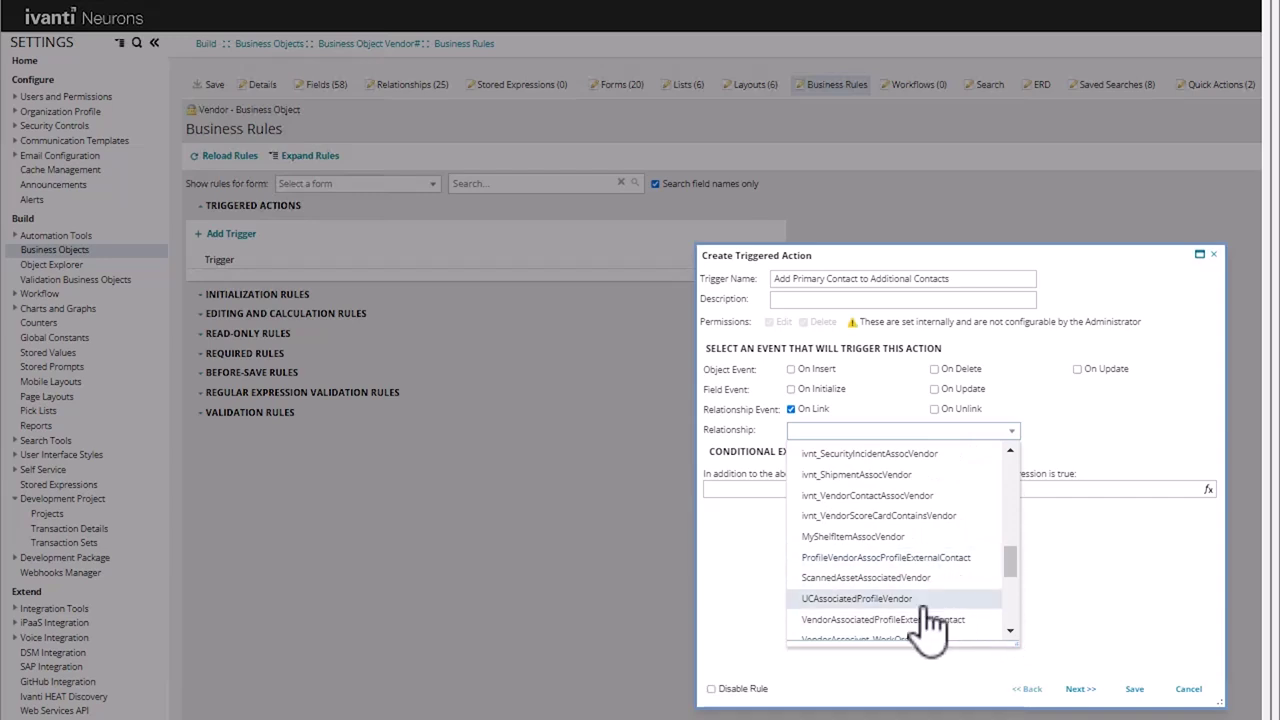
click(930, 622)
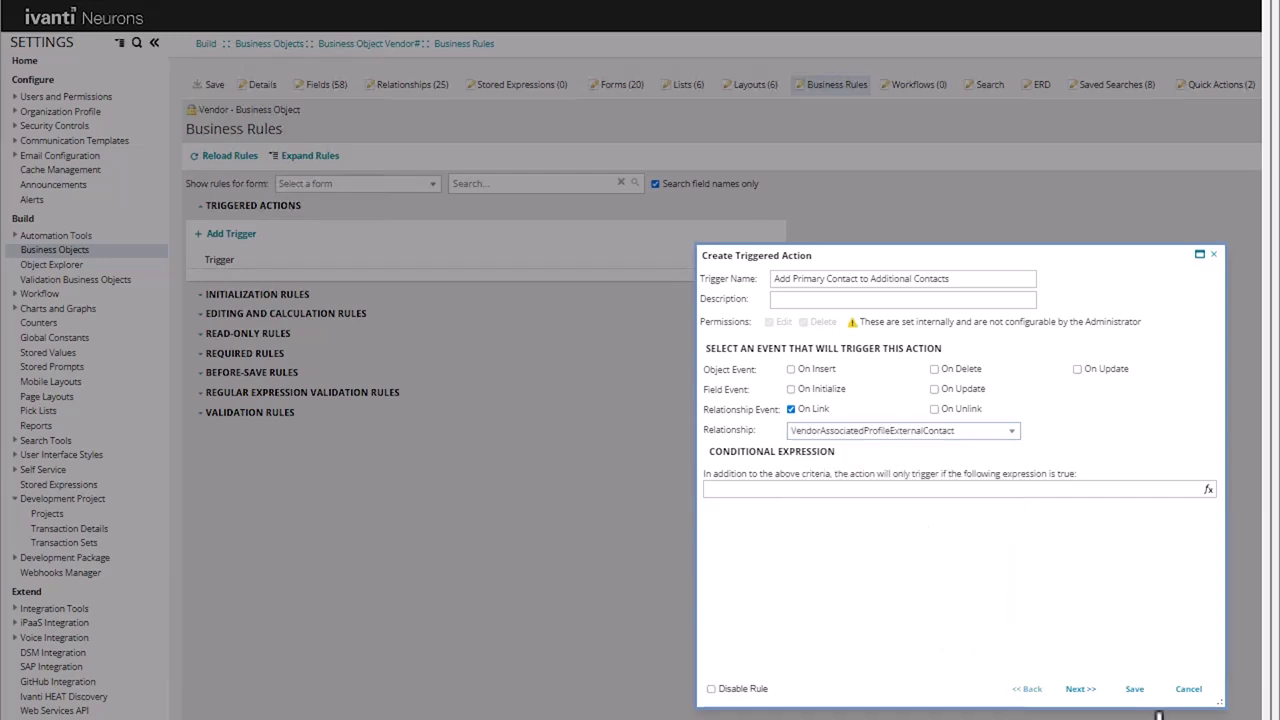
Step: Configure a new action of type Search and Link for the trigger and proceed to its configuration
click(1075, 689)
click(841, 380)
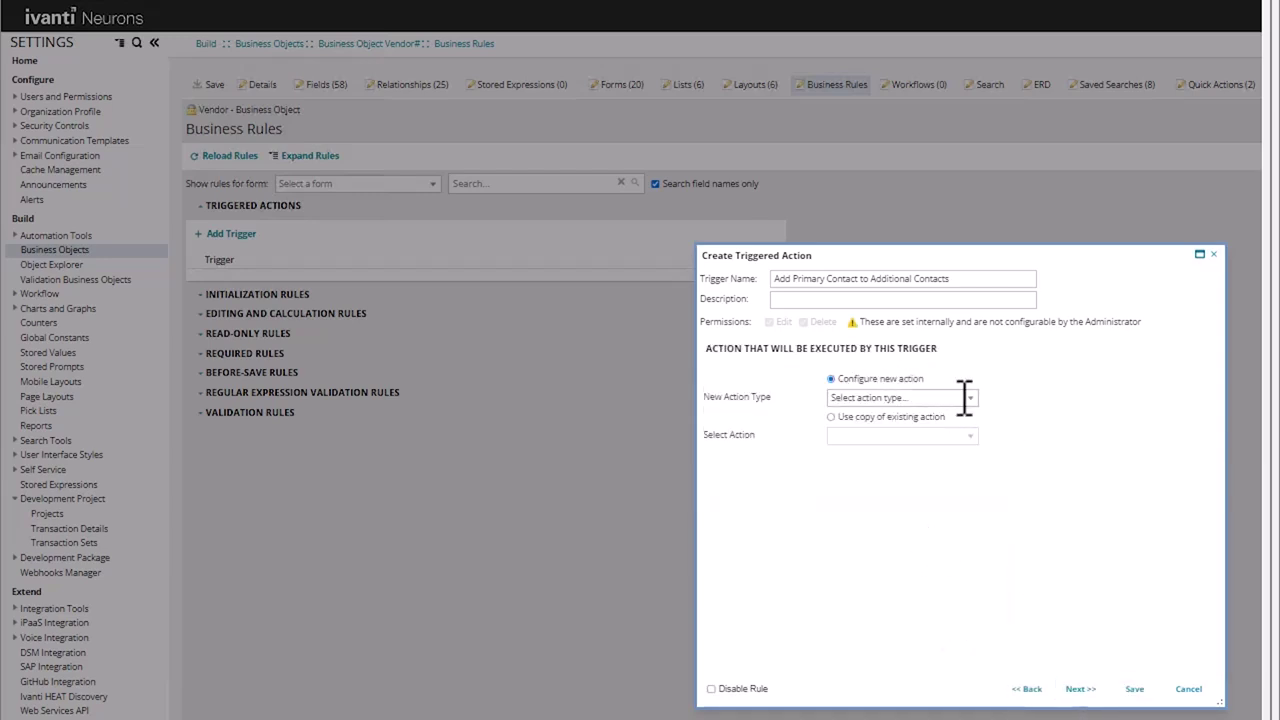
click(888, 397)
drag(968, 470, 978, 522)
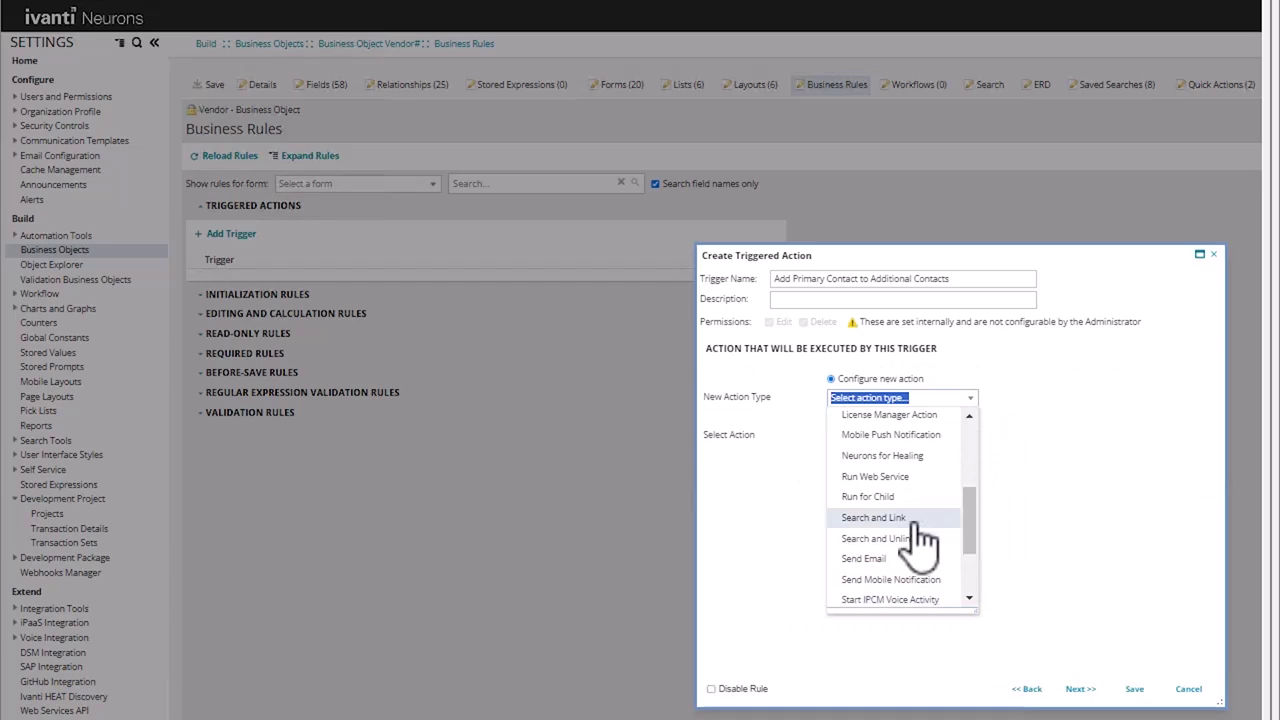
click(937, 486)
click(1072, 692)
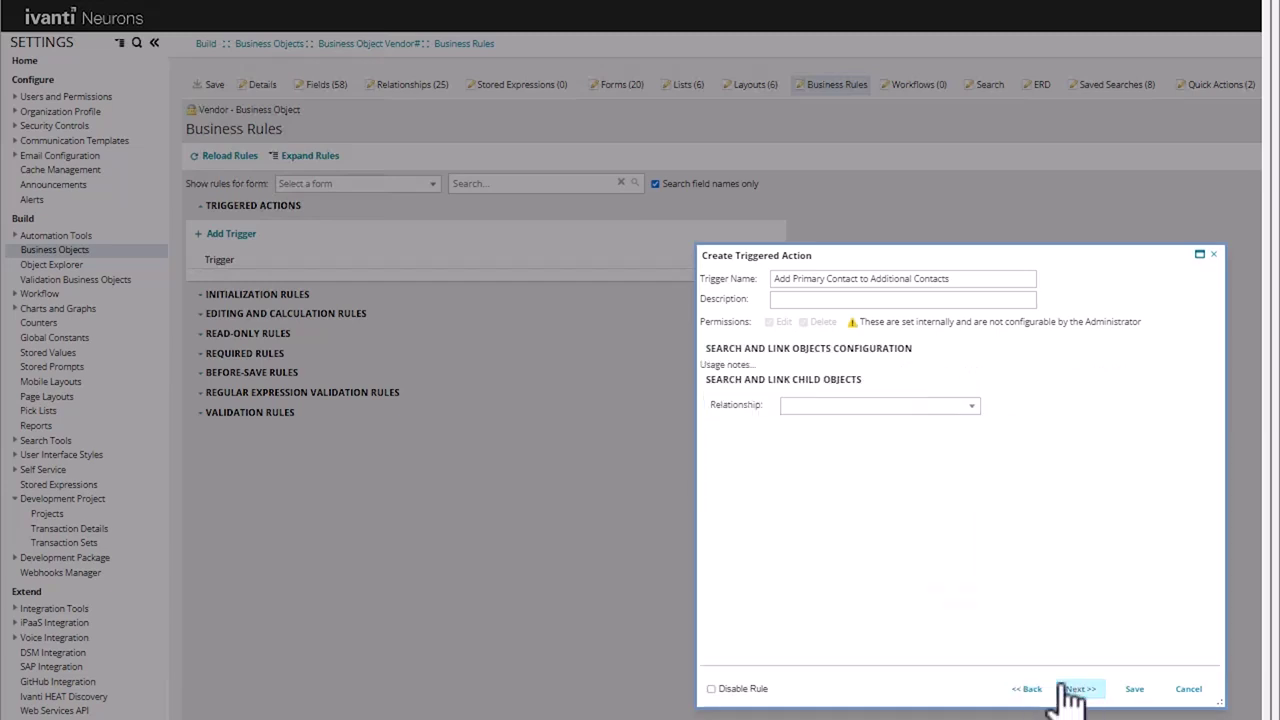
Step: Link child objects through ProfileVendorAssocProfileExternalContact, with a search condition where the External Contact's RecId is Equal to a value
click(972, 408)
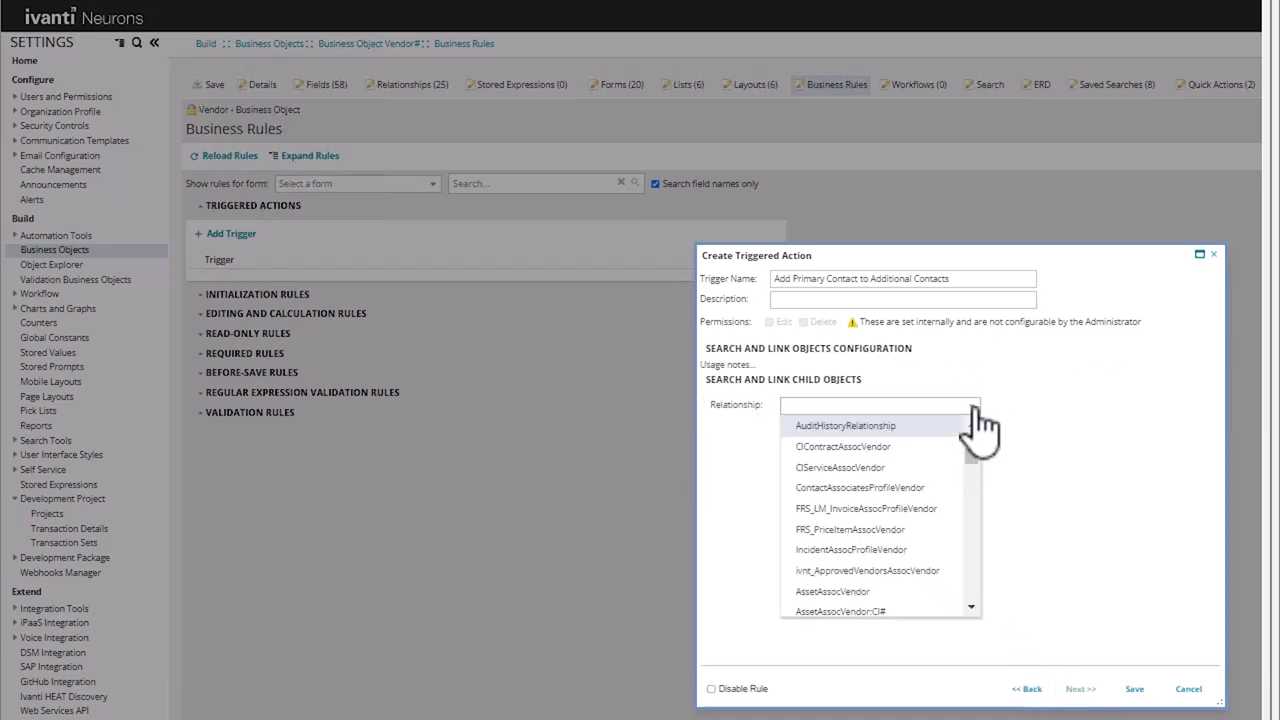
drag(971, 450, 972, 542)
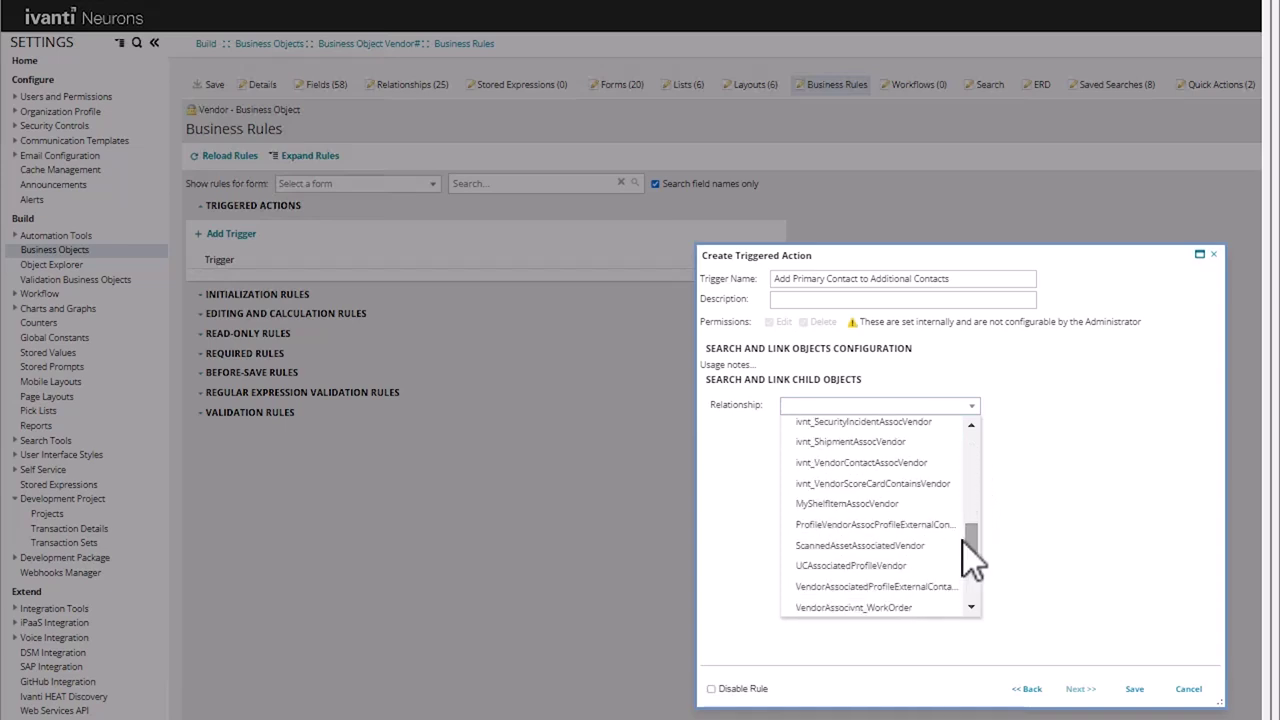
click(908, 526)
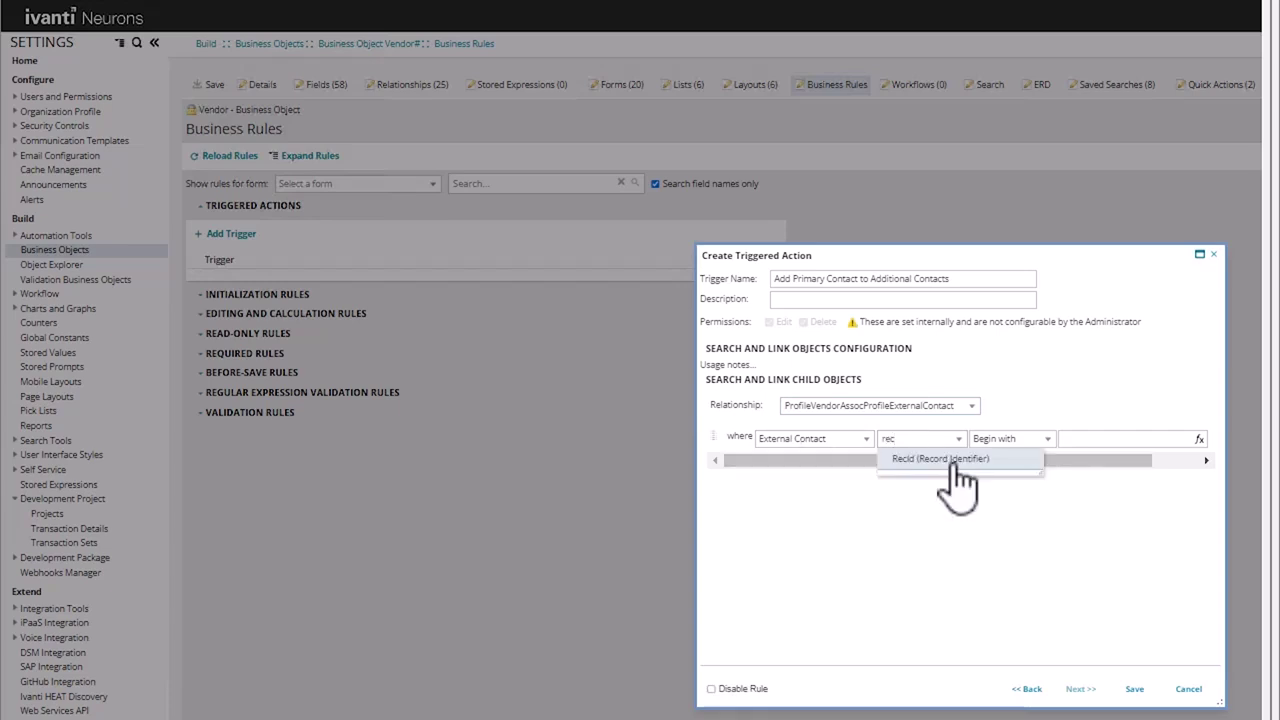
click(895, 460)
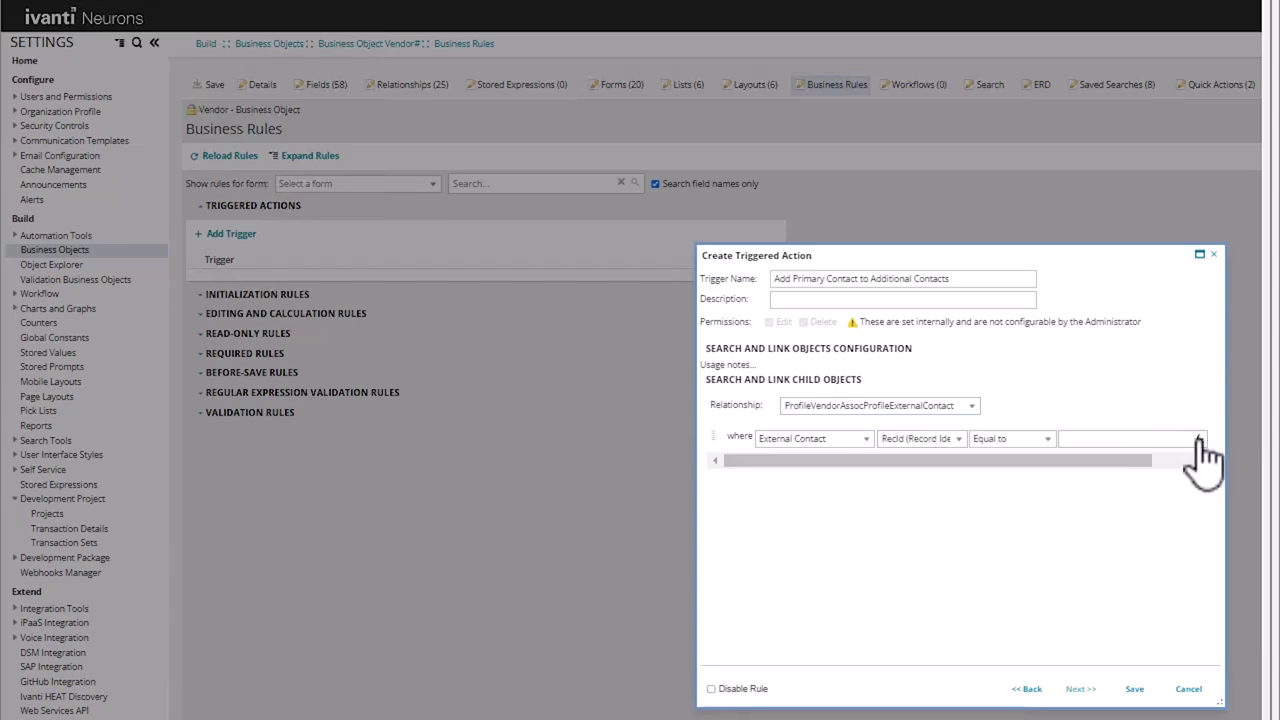
Step: Set the condition's value to the expression $(PrimaryContactLink) and save the triggered action
click(1199, 441)
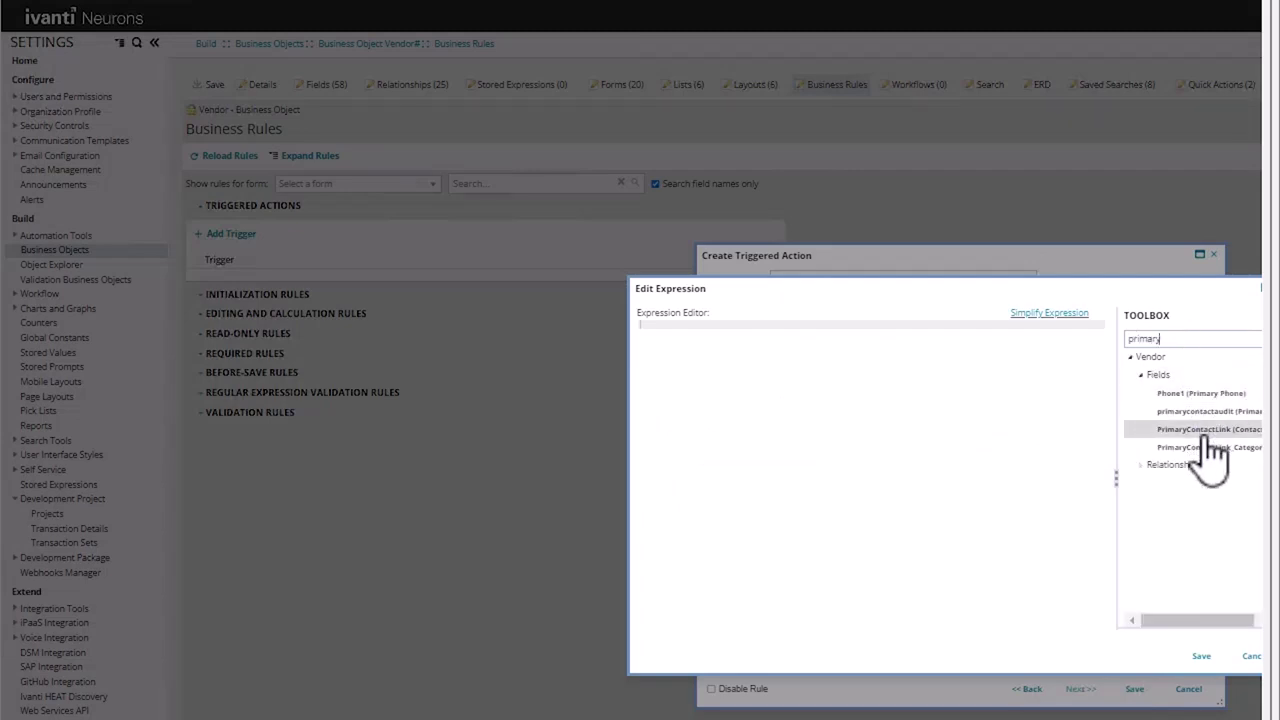
double_click(1207, 440)
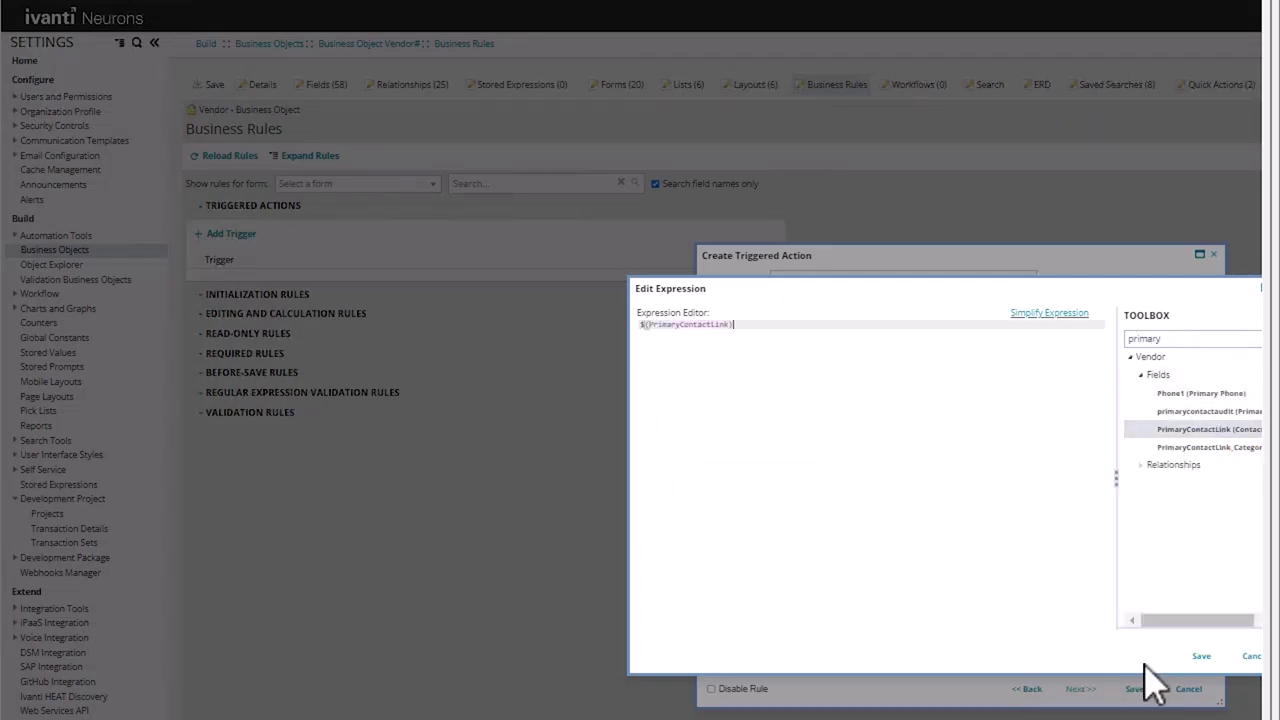
click(1201, 656)
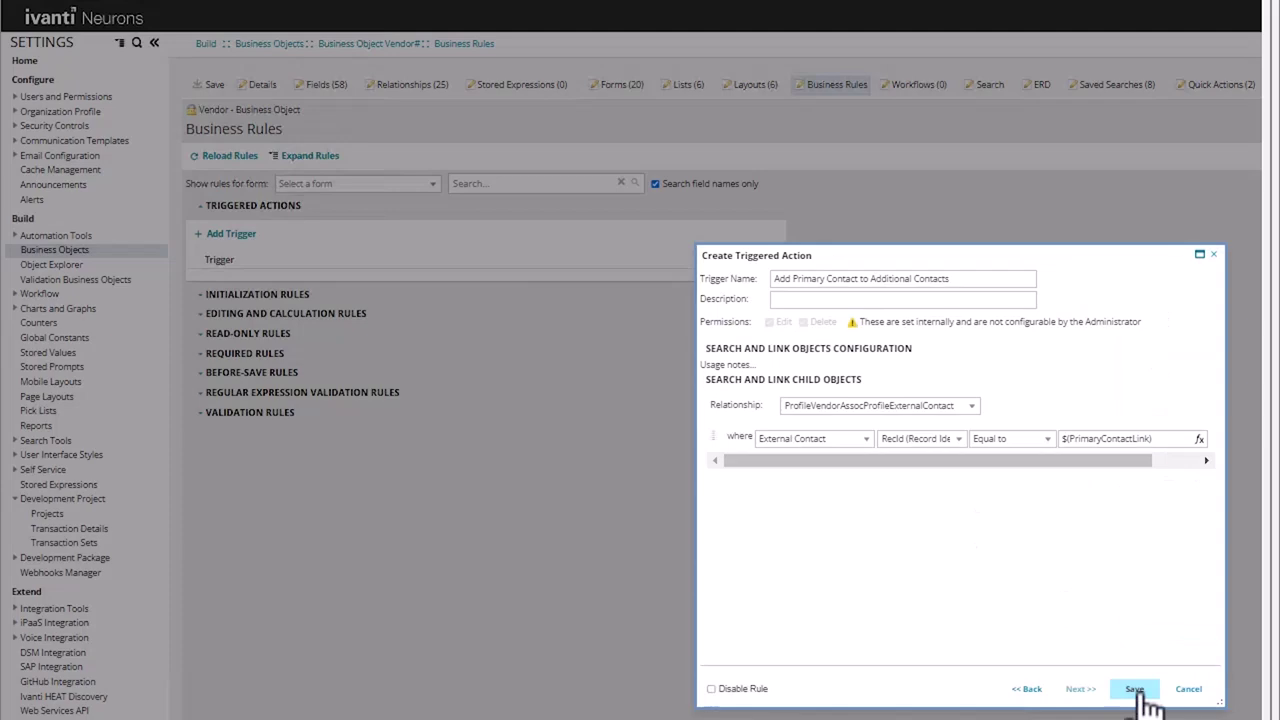
click(1138, 692)
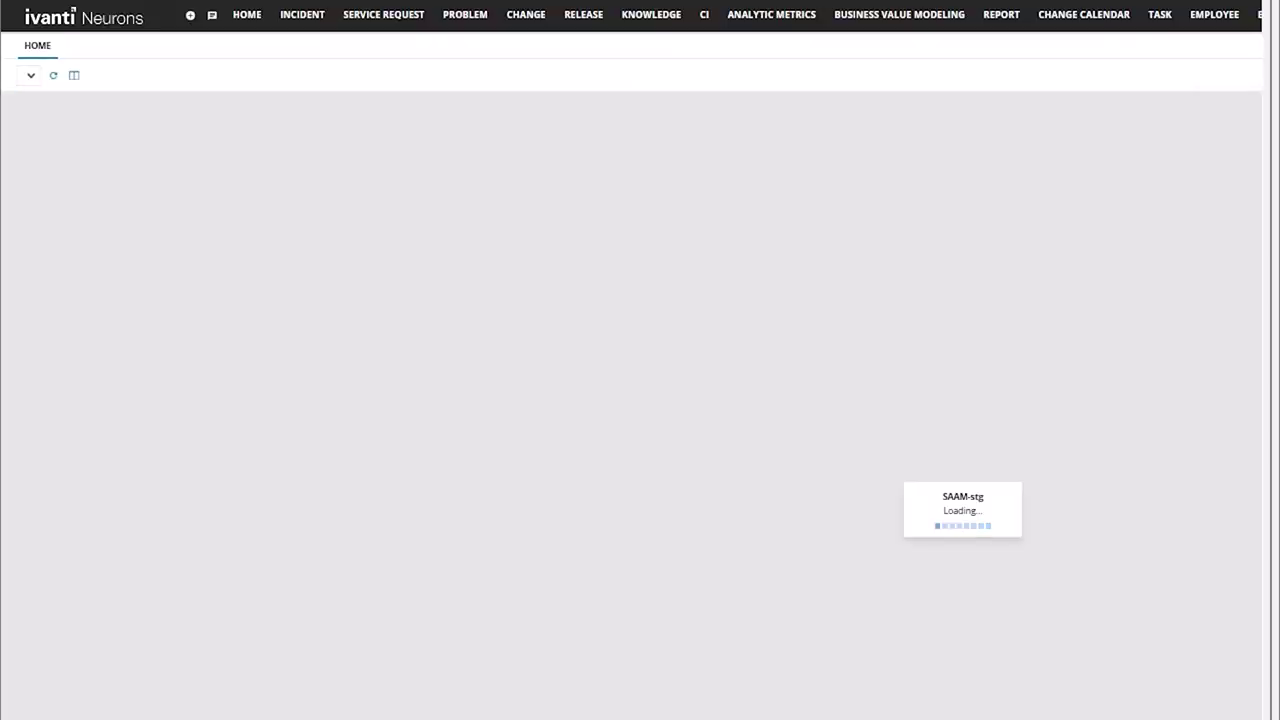
Step: Find the Vendor workspace by searching objects for "vendor" and open the NCSi record from its list
scroll(886, 443, right, 5)
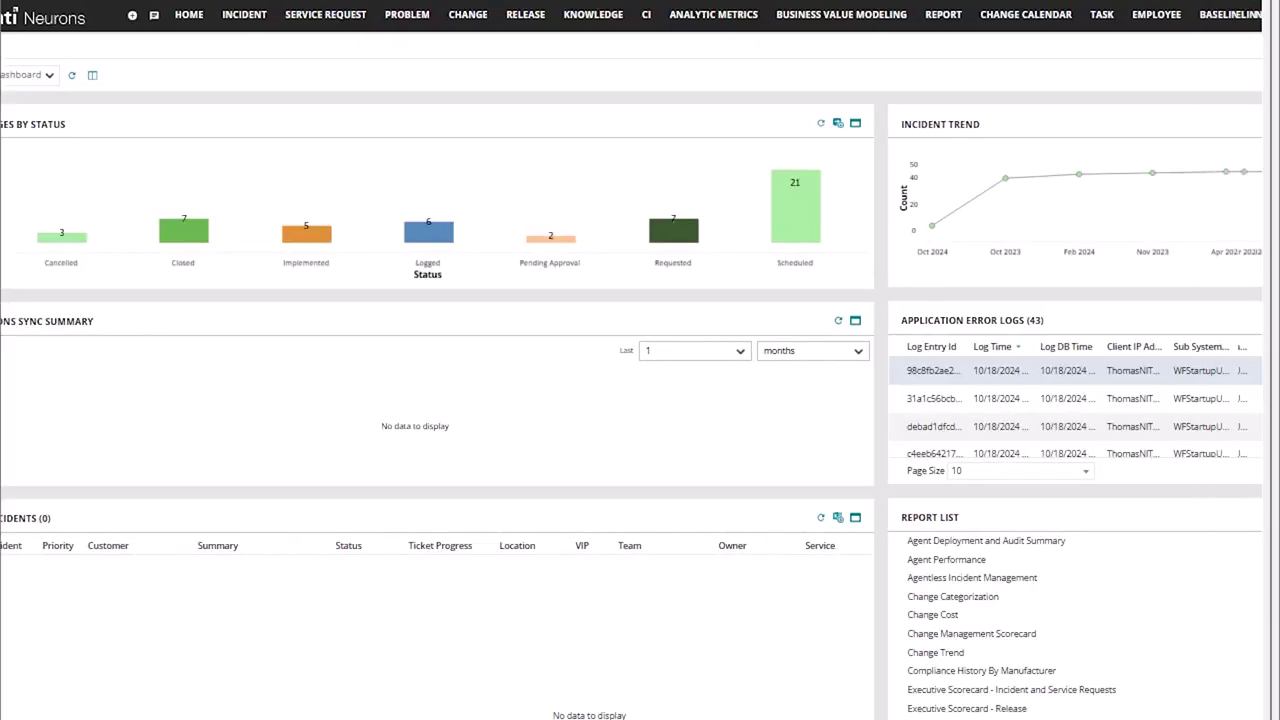
click(1065, 22)
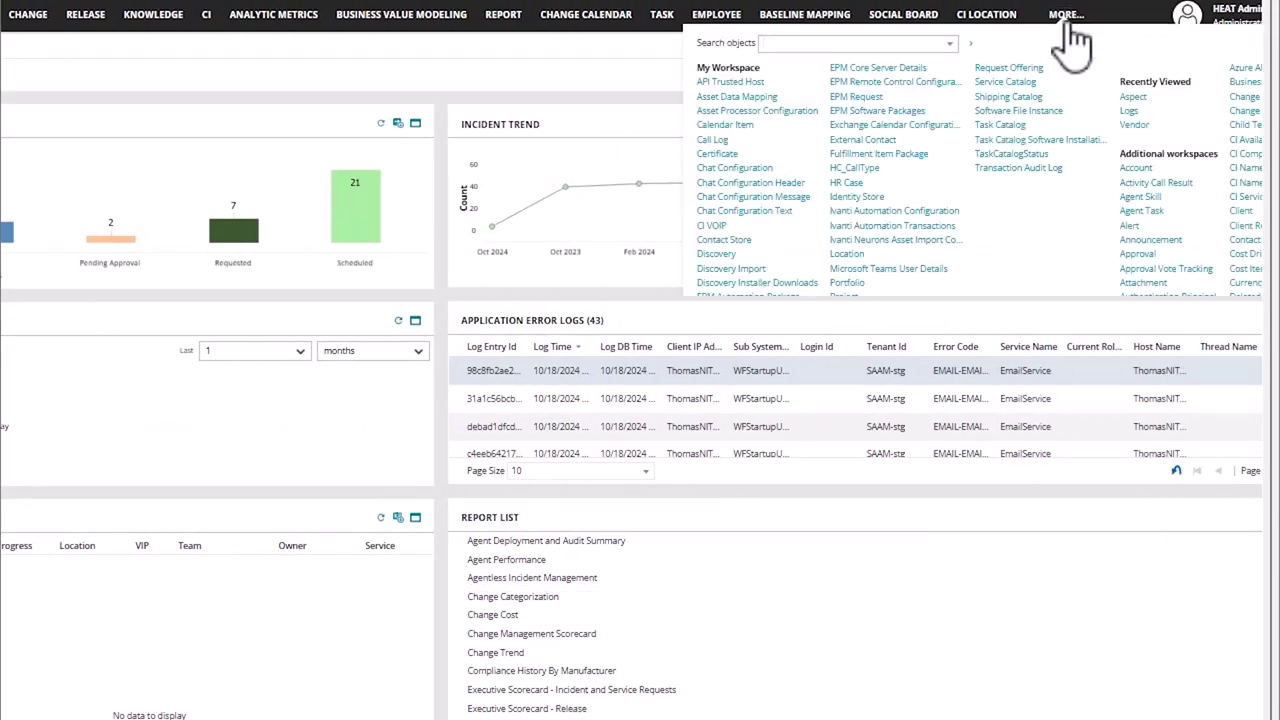
text(vendor)
click(921, 62)
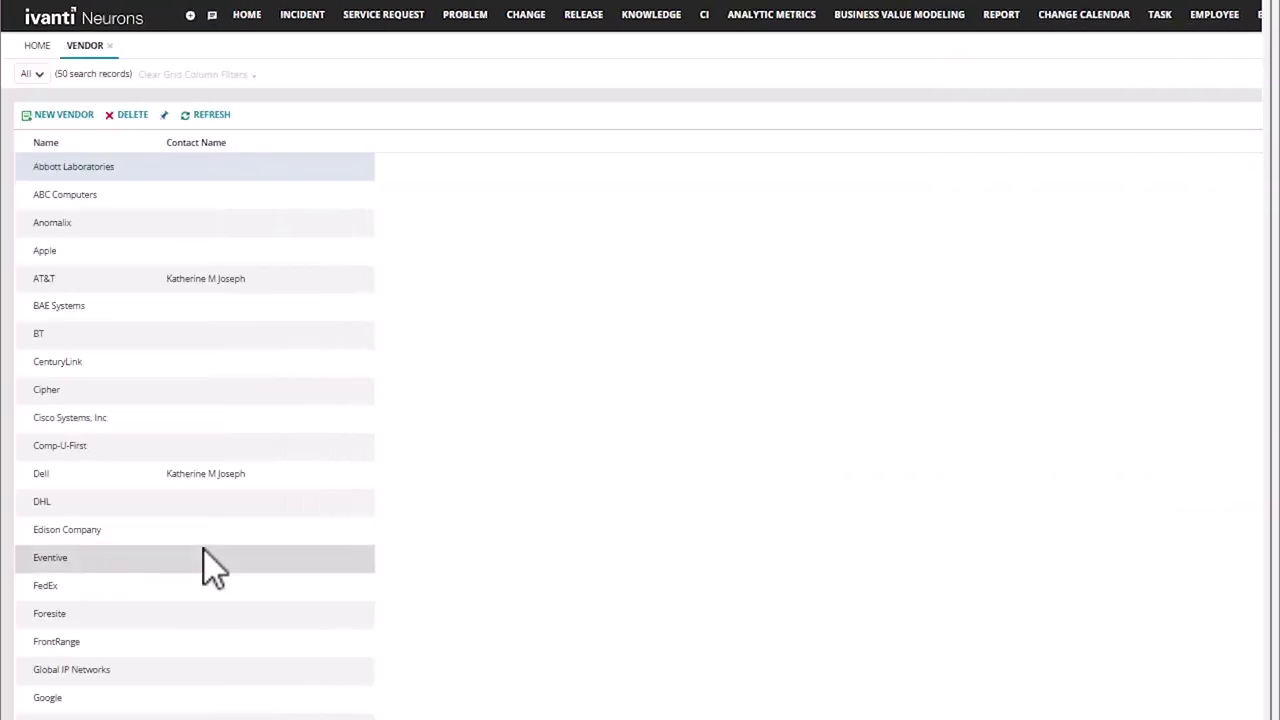
scroll(180, 570, down, 4)
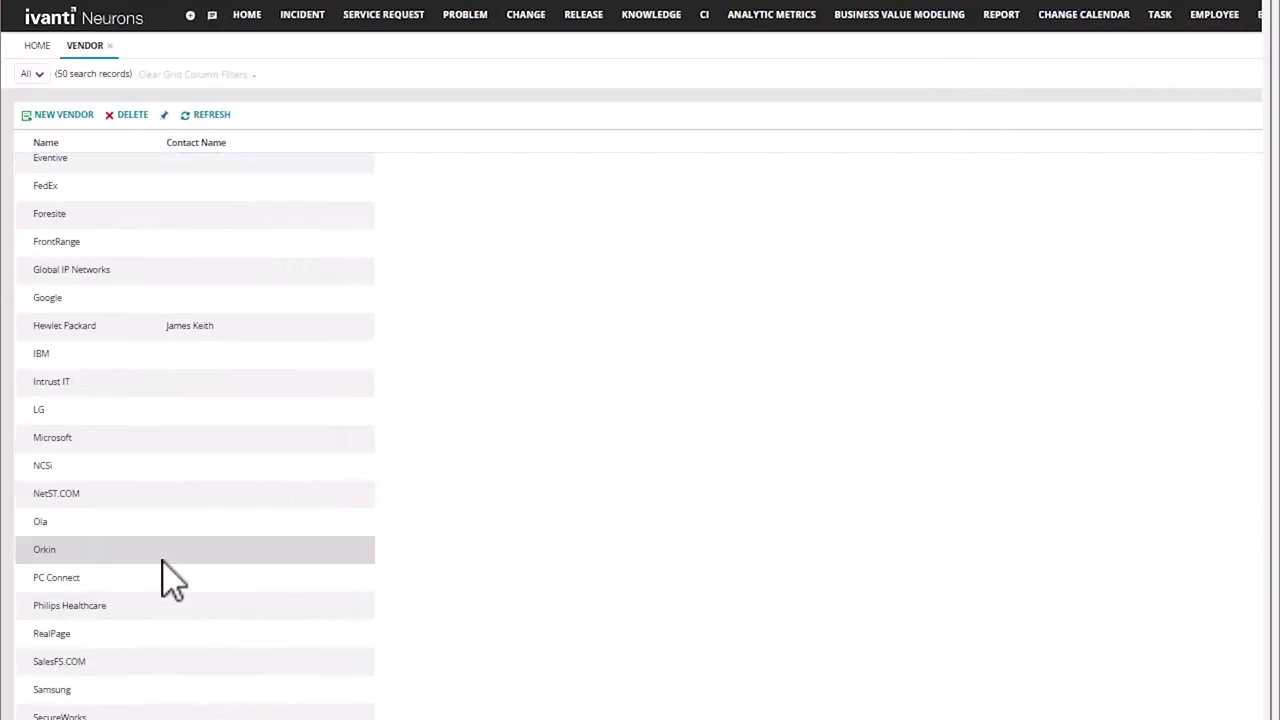
click(62, 467)
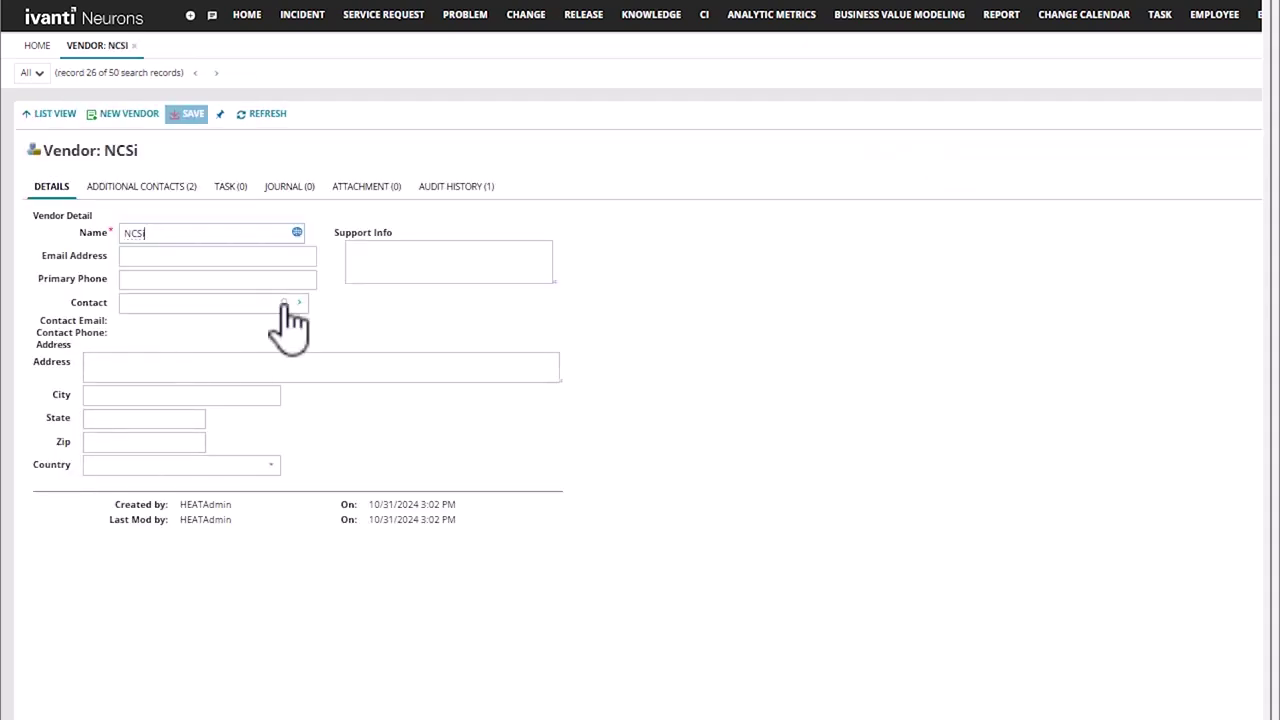
Step: Select a primary contact for NCSi, save the record, and check its additional contacts
click(284, 305)
double_click(749, 432)
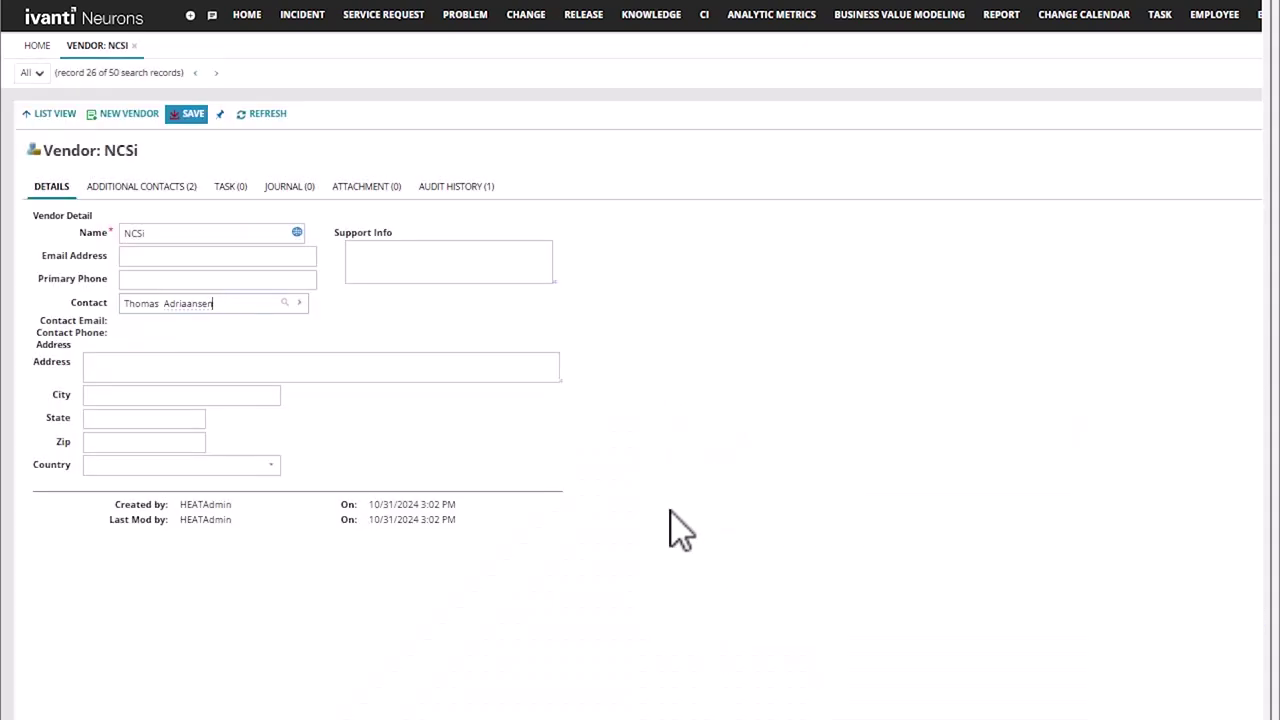
click(190, 113)
click(168, 188)
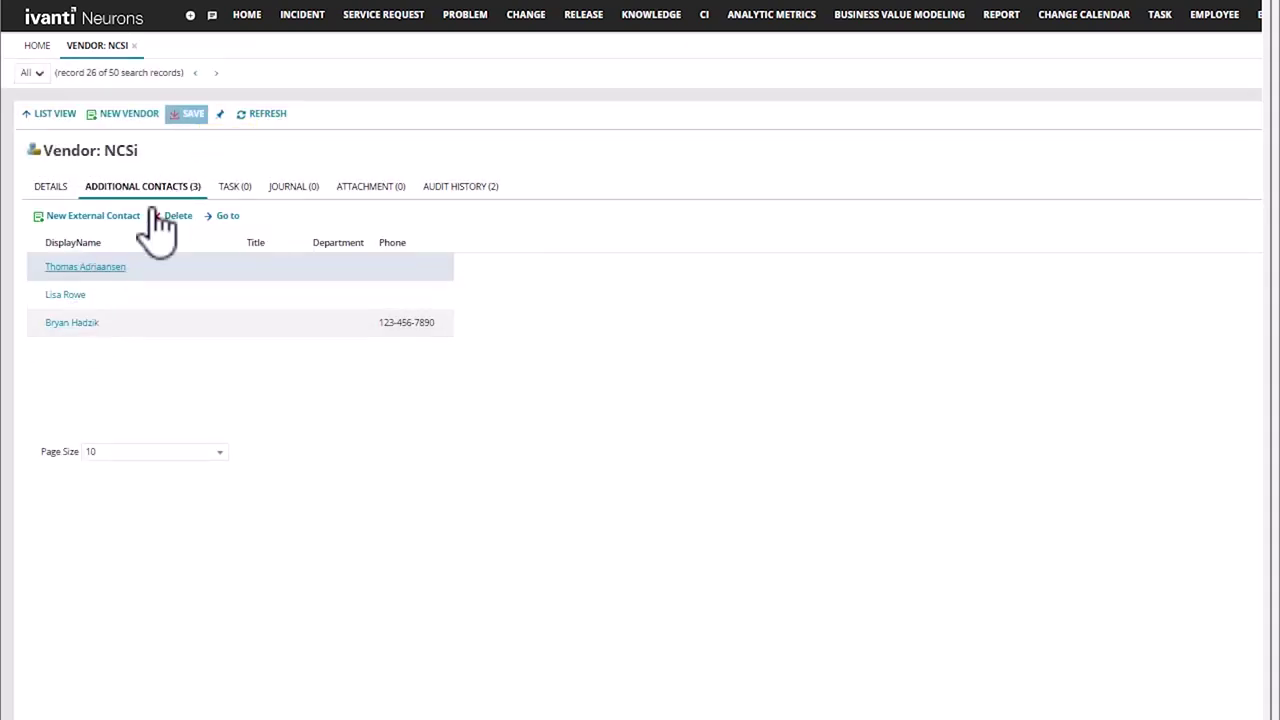
Step: Open the Incident workspace and look over the list of all active incidents
click(300, 14)
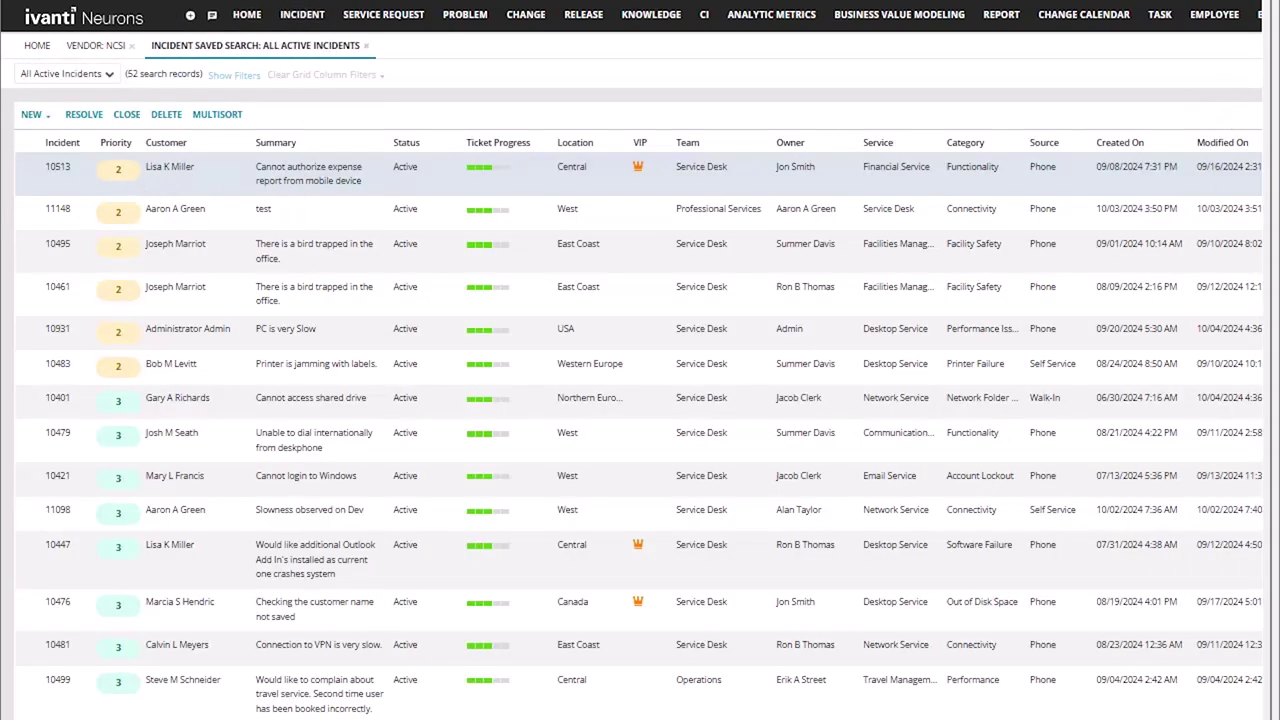
scroll(631, 361, right, 5)
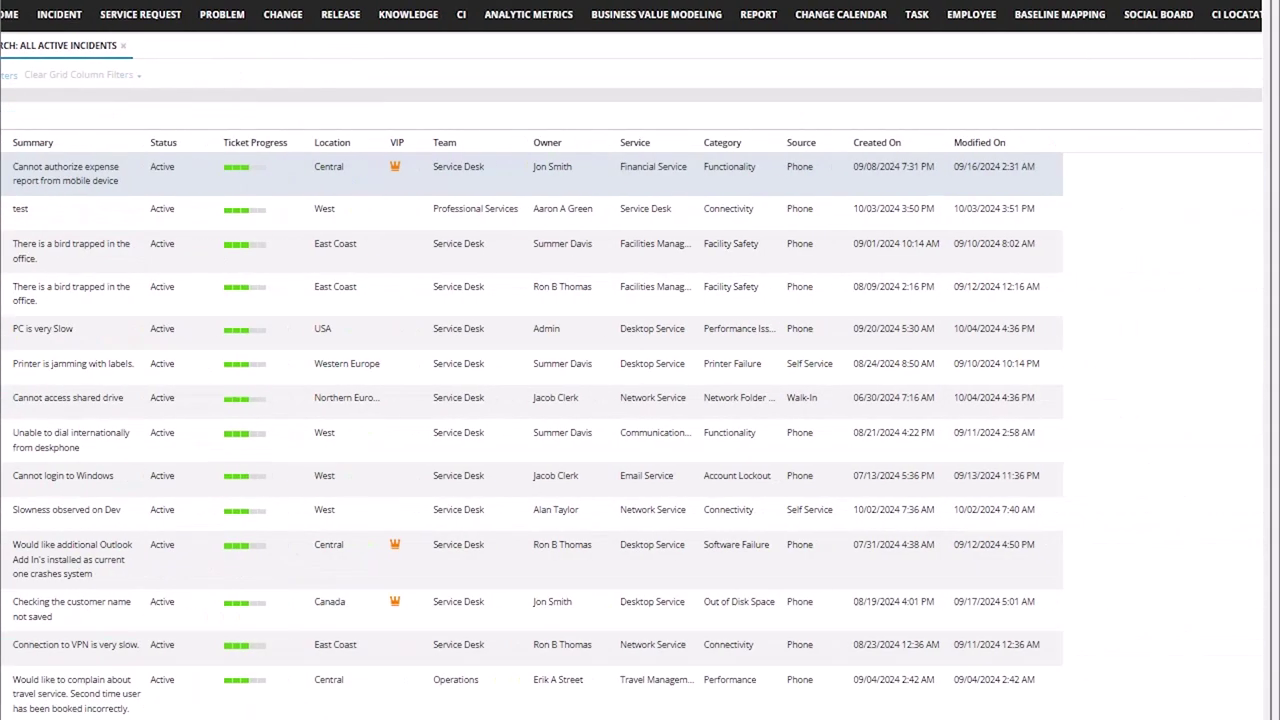
scroll(631, 361, left, 5)
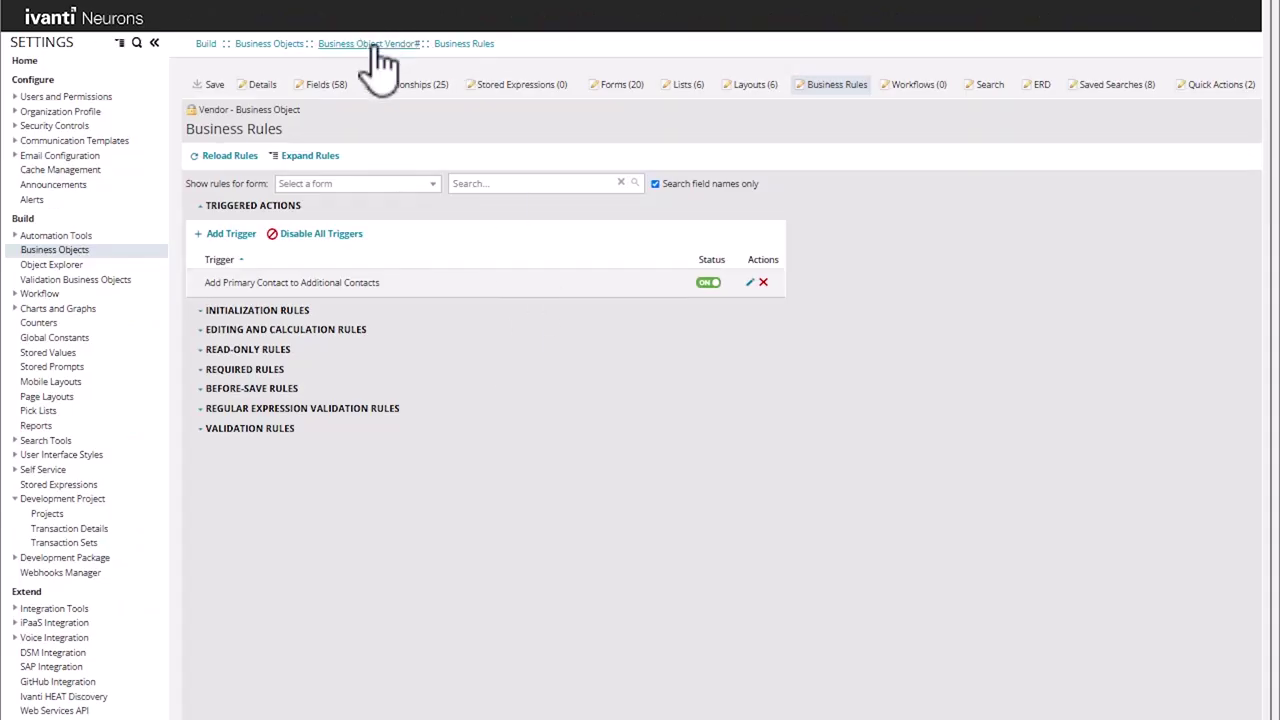
Step: Clear Hidden in UI for the Vendor object's RecId field, save the change, and return to the business objects overview
click(373, 45)
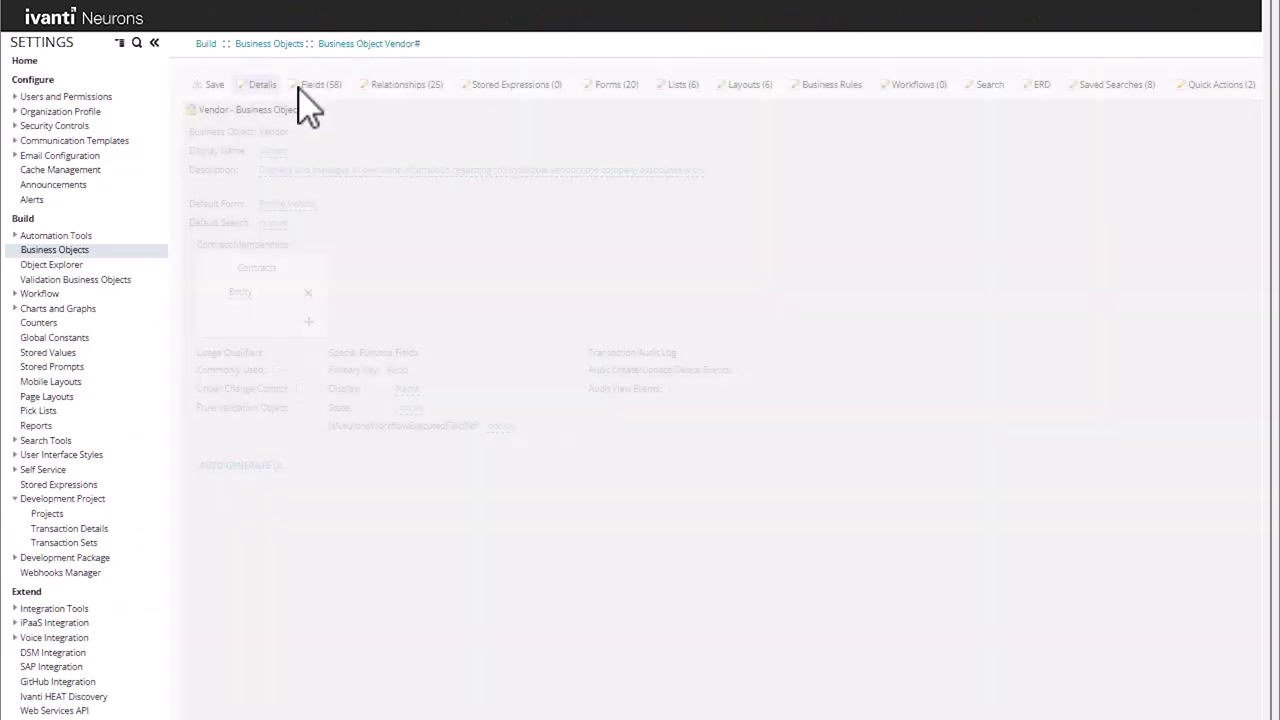
click(310, 86)
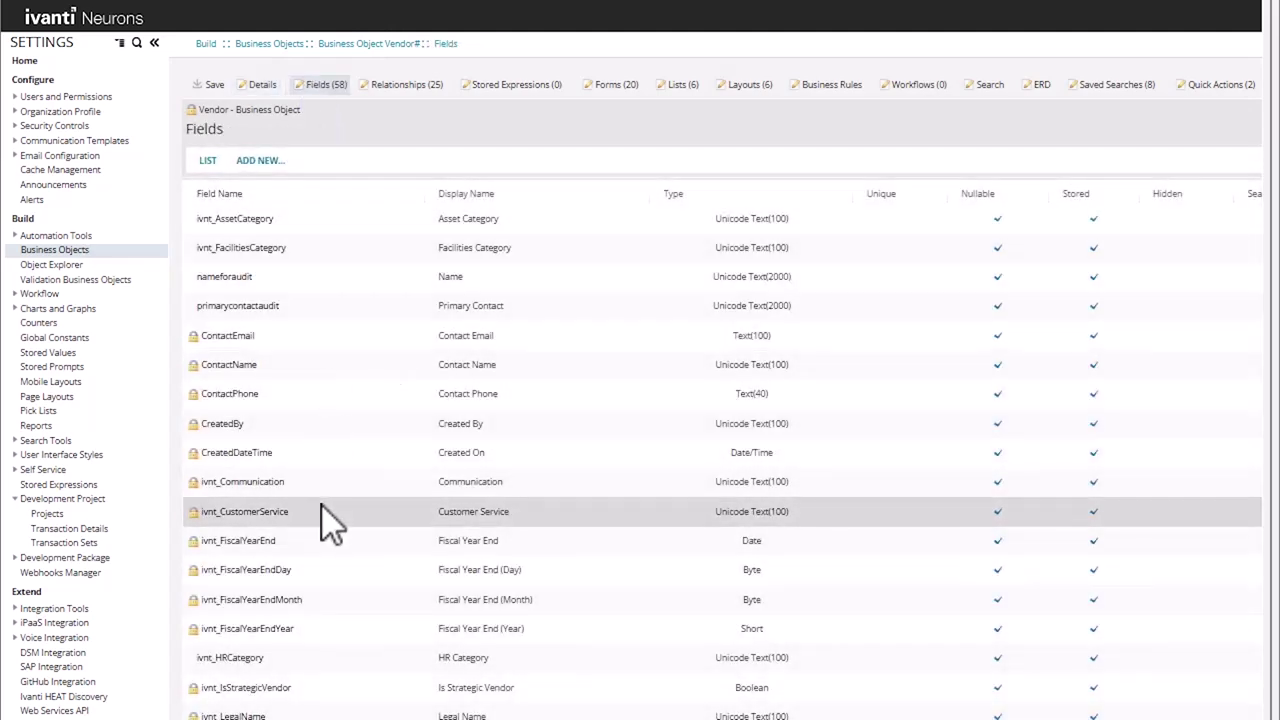
scroll(321, 504, down, 10)
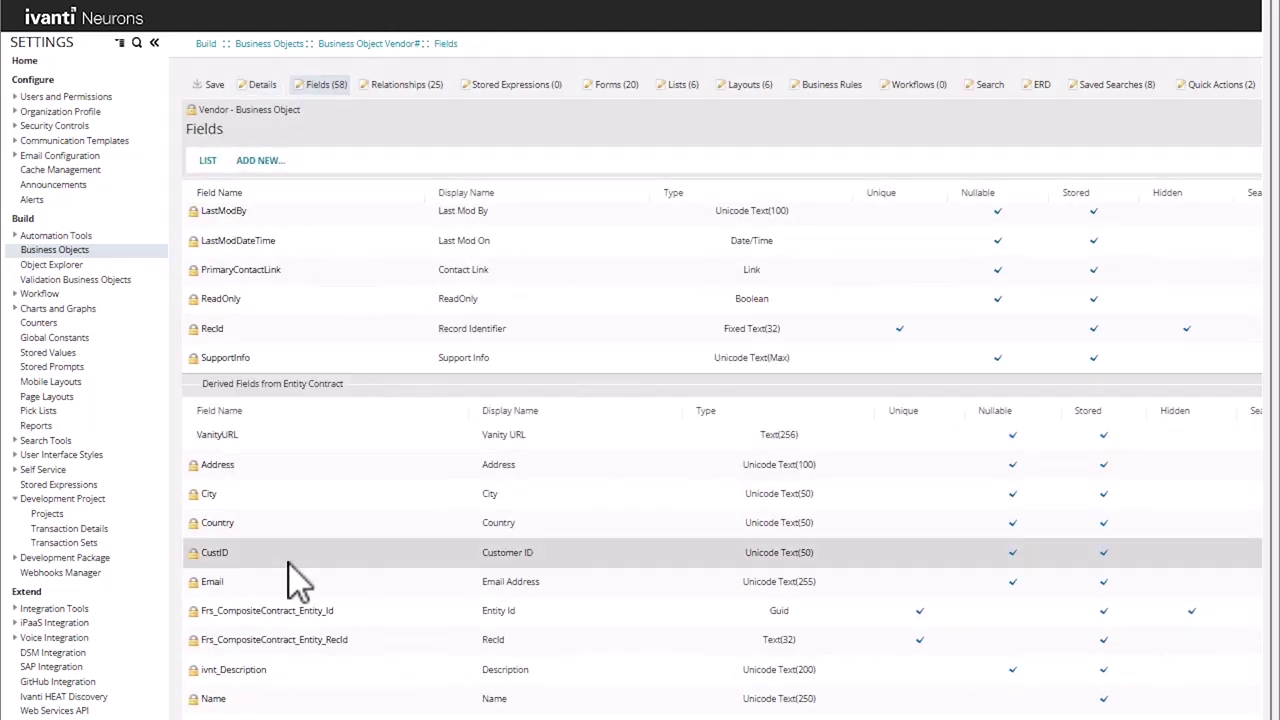
scroll(298, 580, up, 3)
click(228, 530)
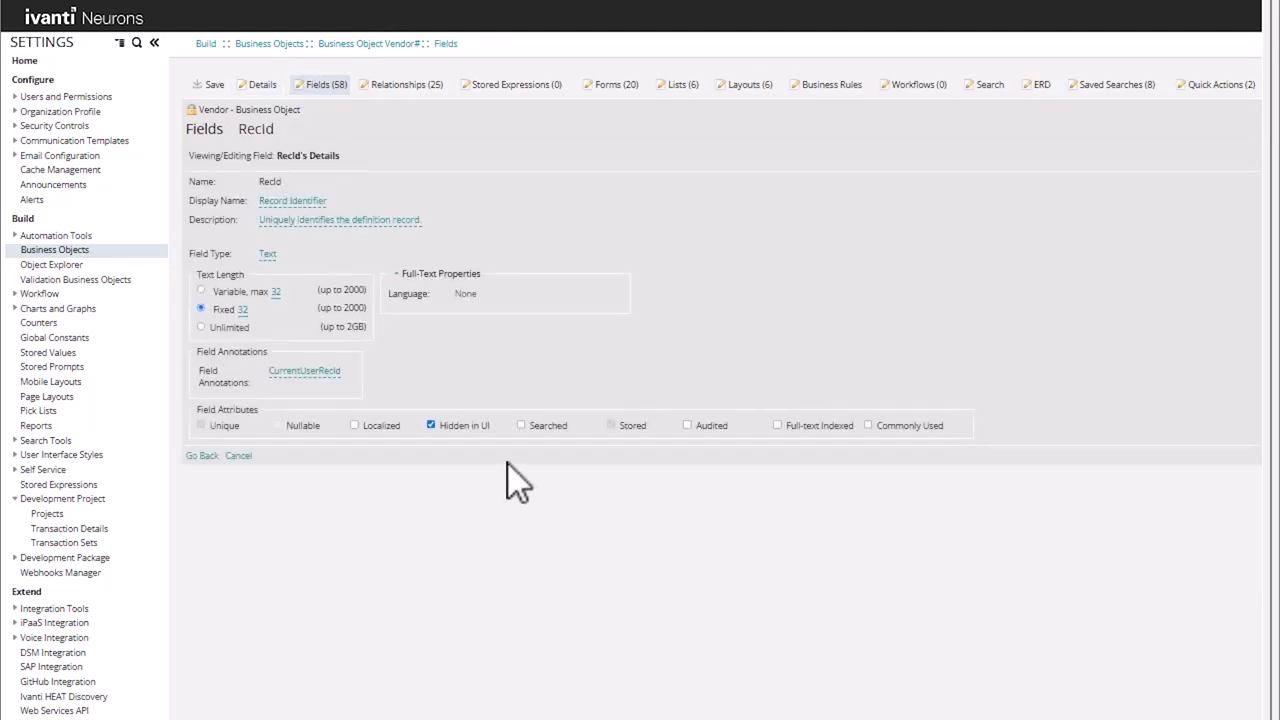
click(208, 84)
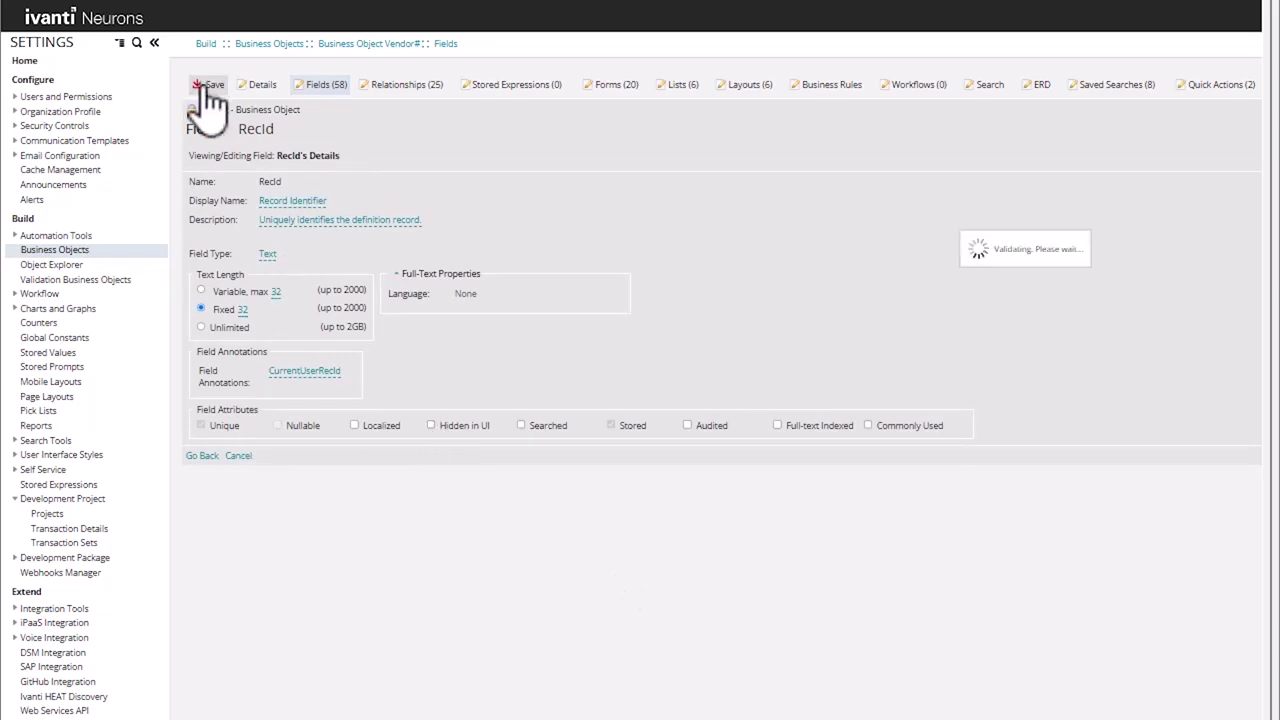
click(270, 44)
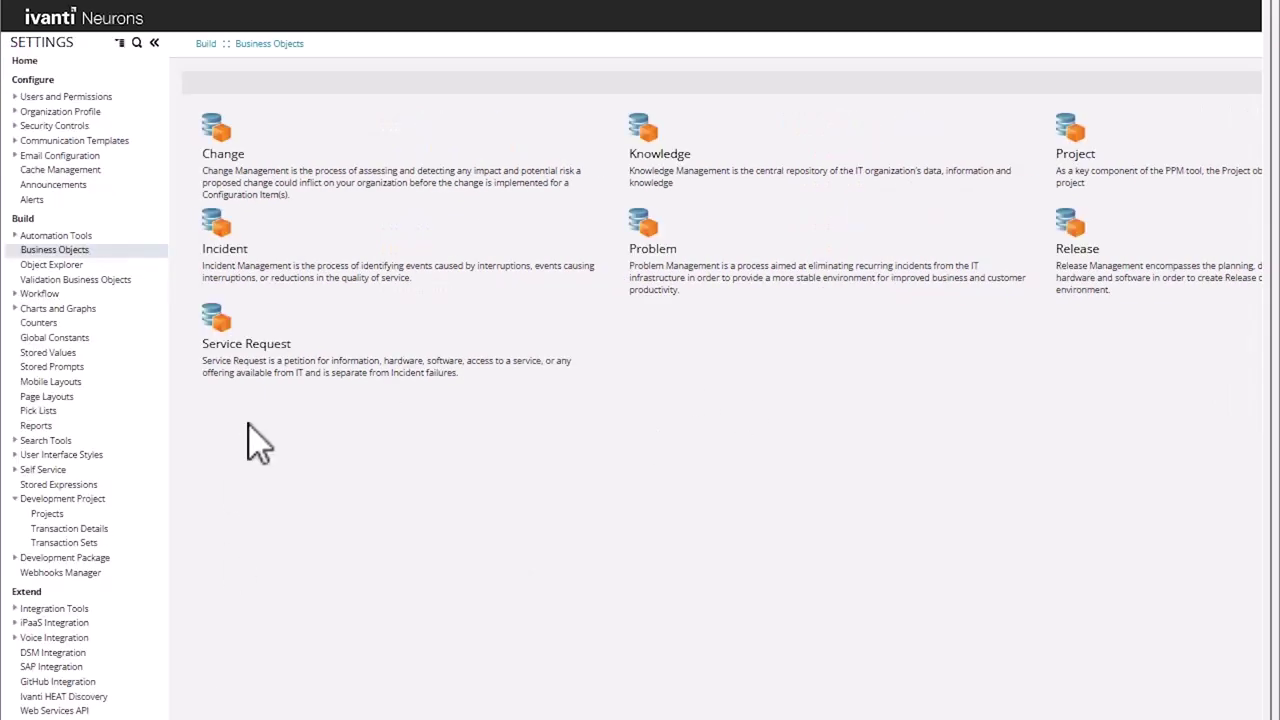
Step: Add a Unicode Text field VendorRecId with display name Vendor RecId to the Incident object and save the object
click(232, 252)
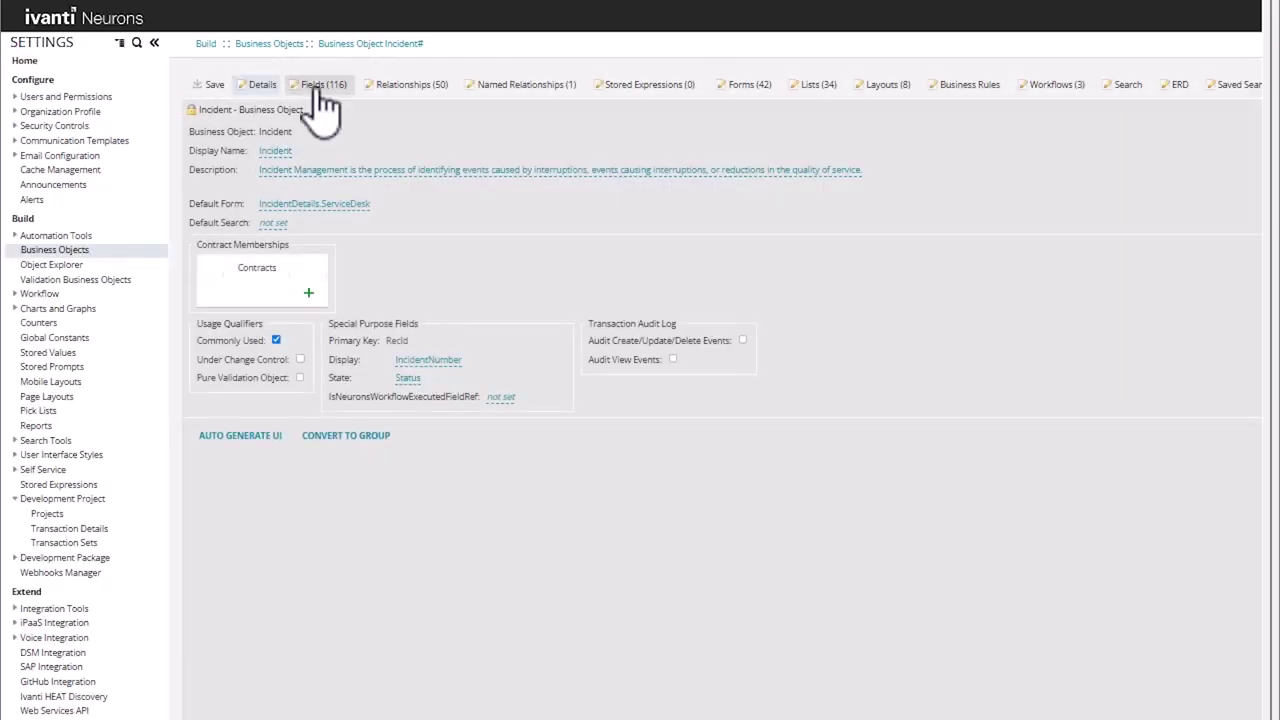
click(322, 86)
click(258, 161)
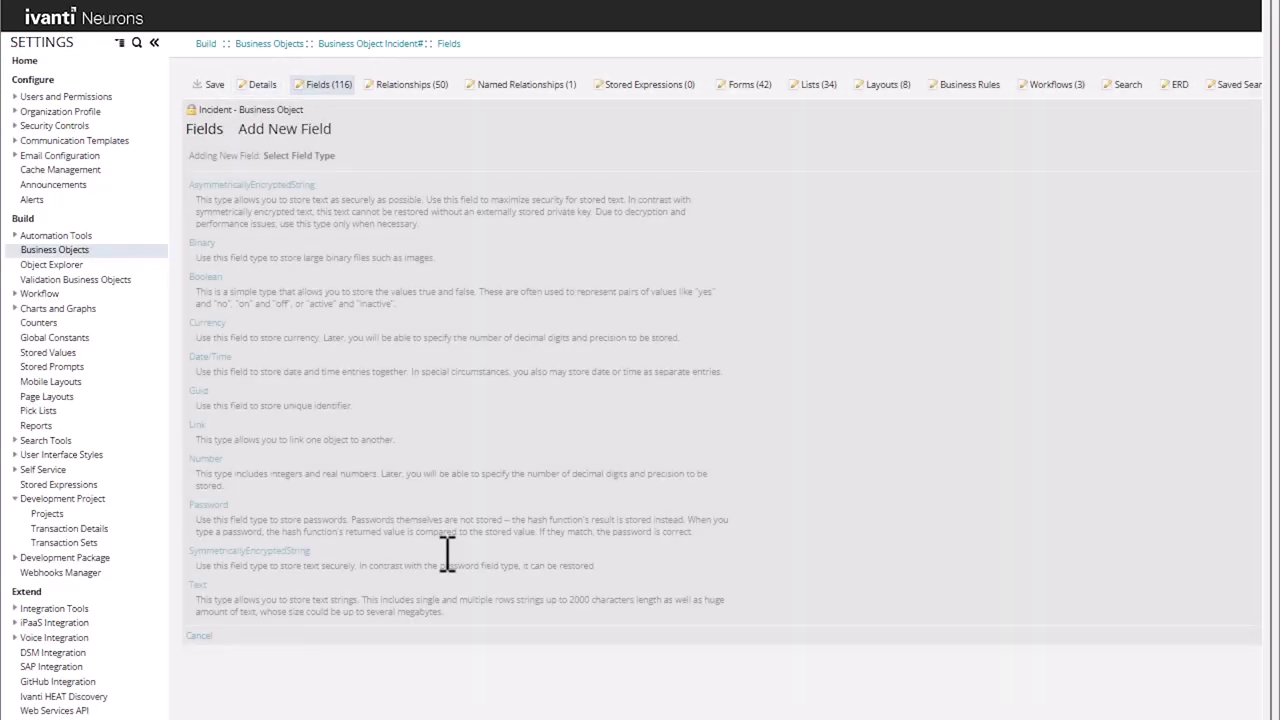
click(202, 590)
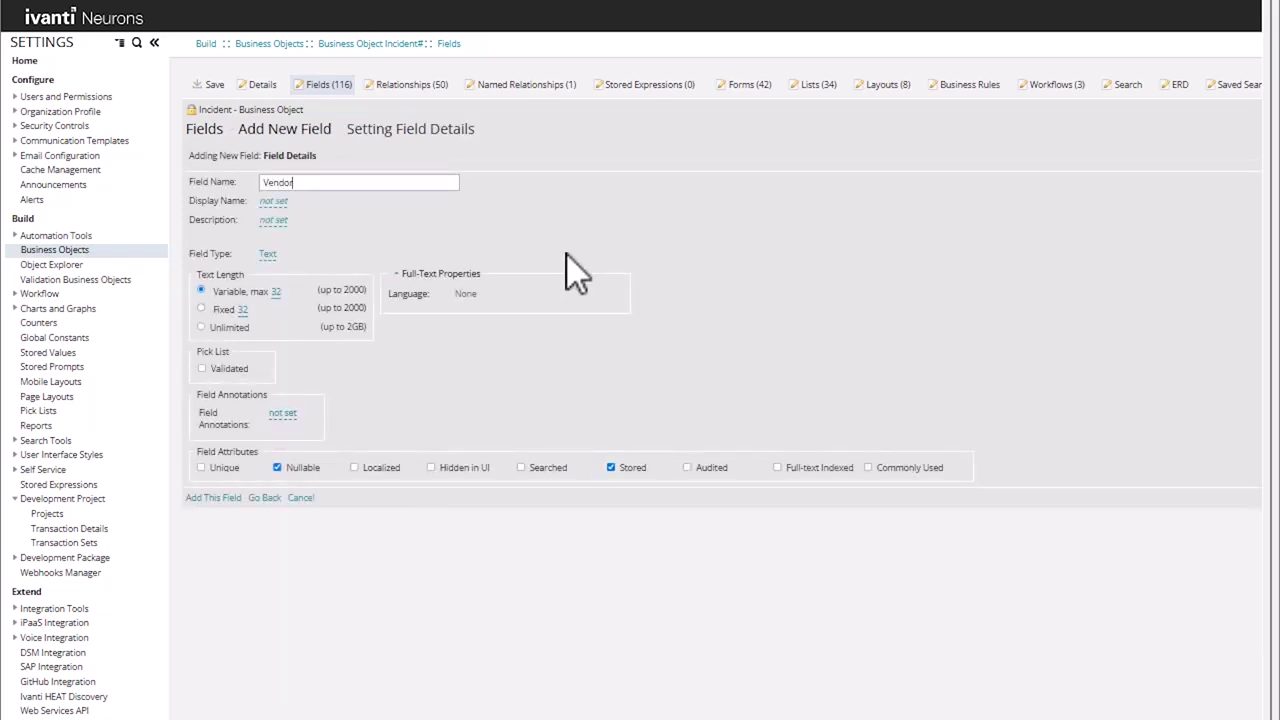
key(Tab)
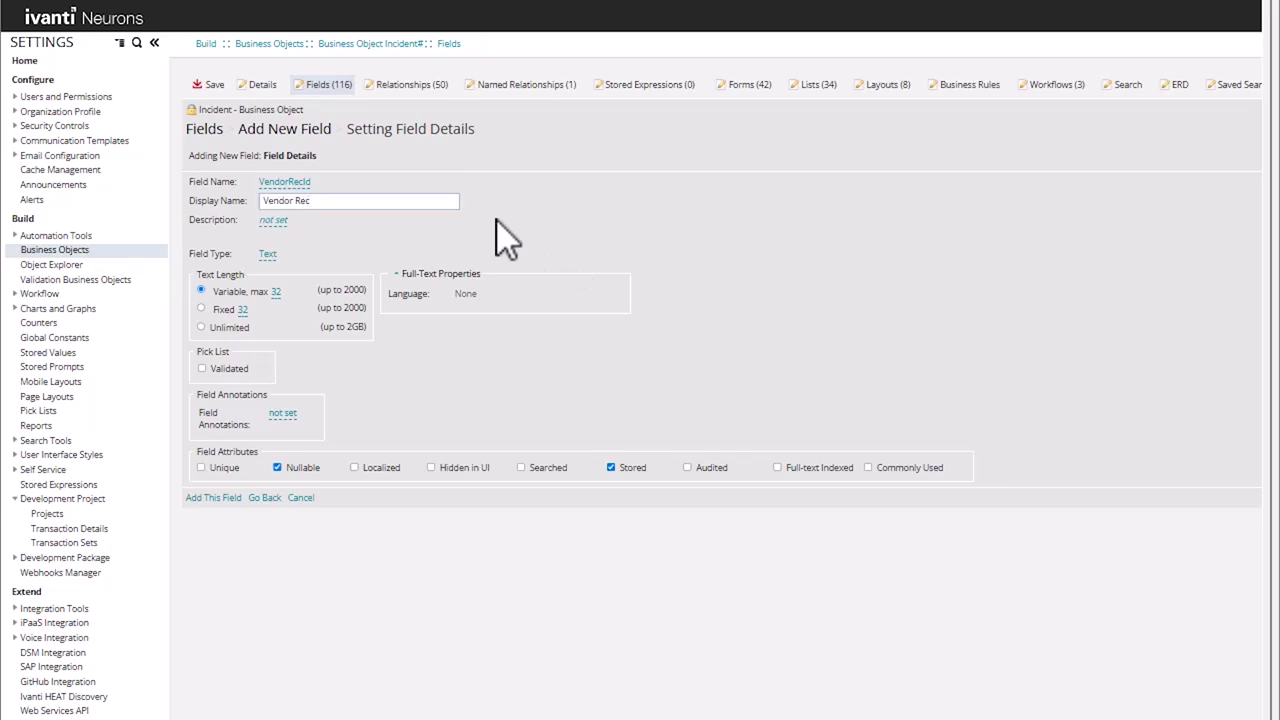
click(268, 254)
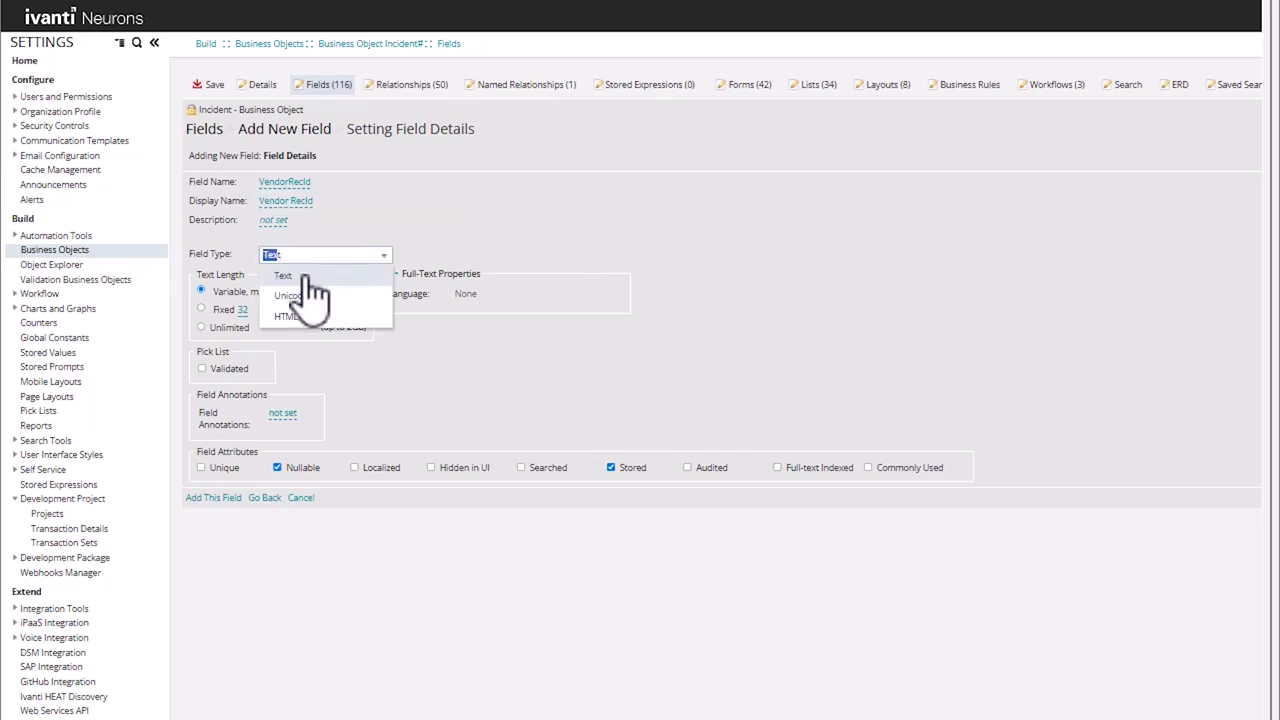
click(314, 297)
click(213, 497)
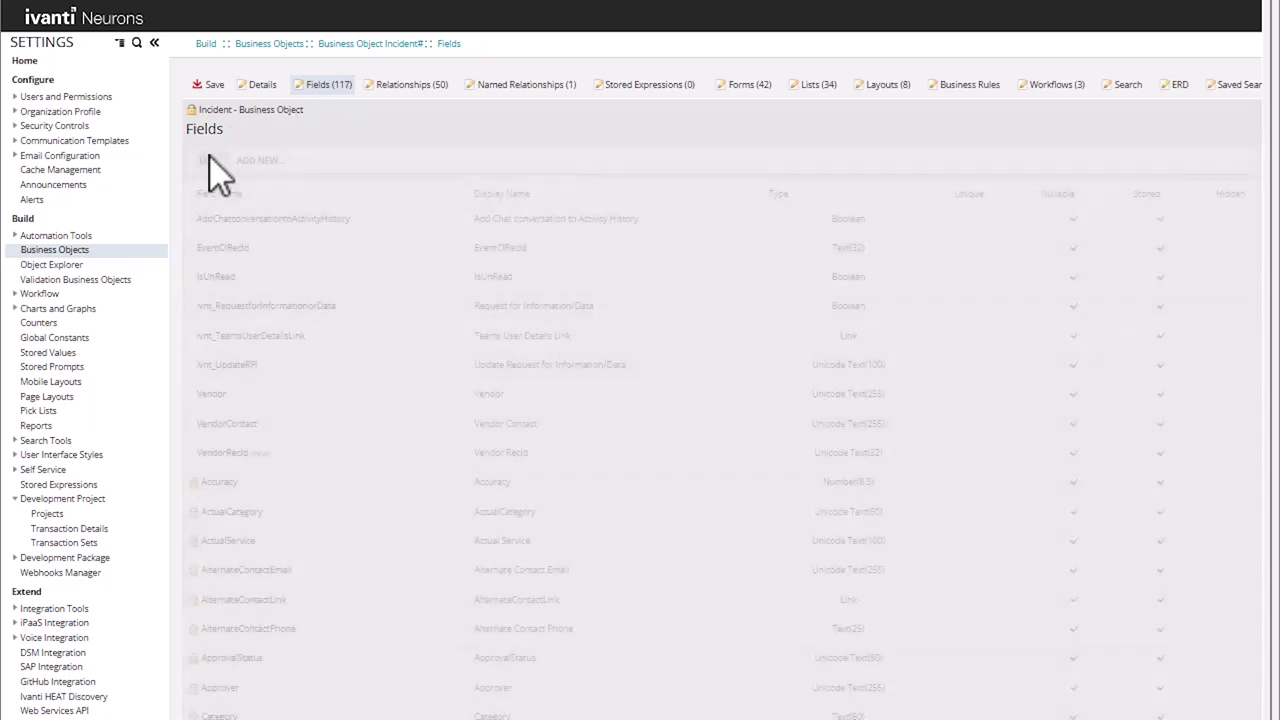
click(214, 85)
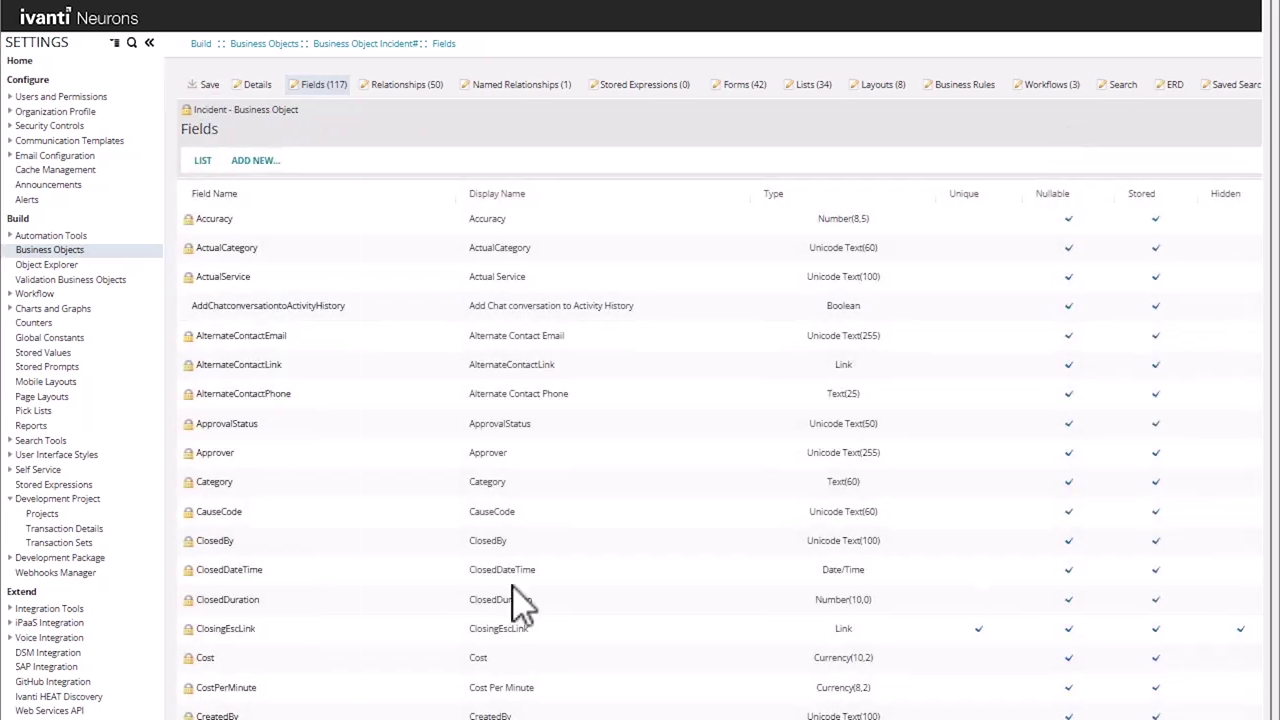
Step: Find the External Contact business object and open its list of fields
click(252, 45)
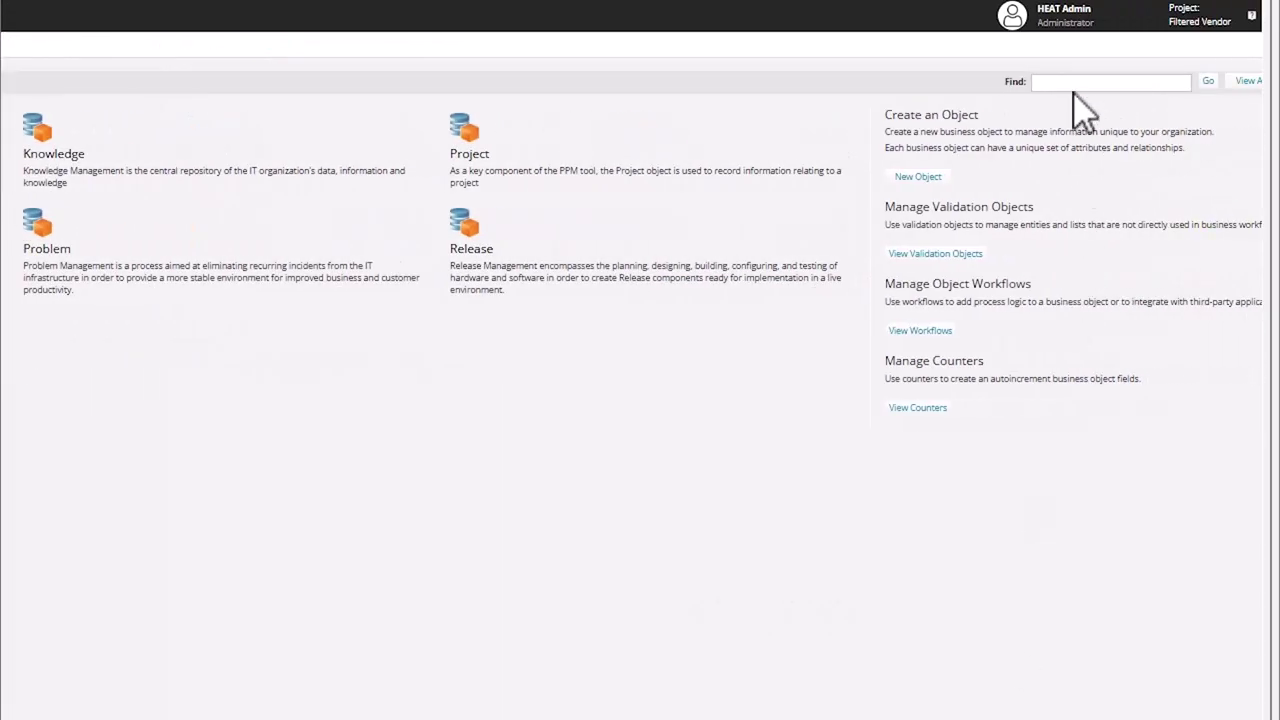
click(1076, 84)
text(externalcon)
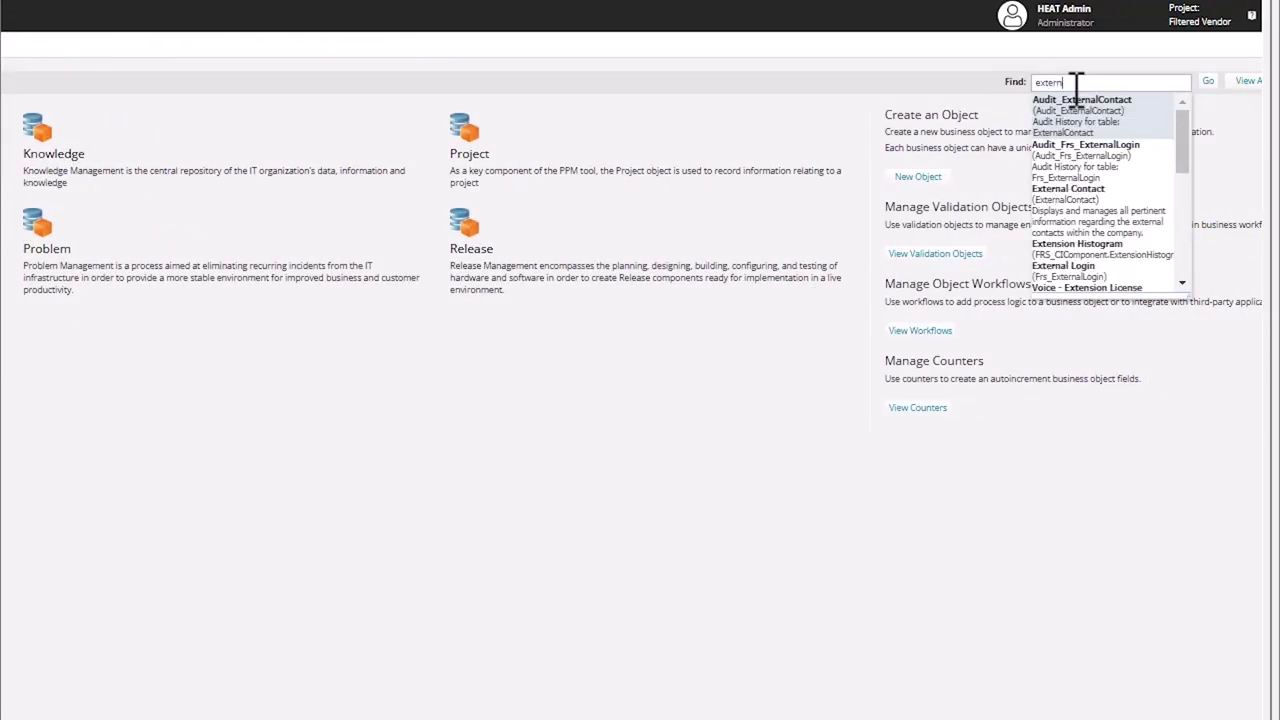
click(1093, 172)
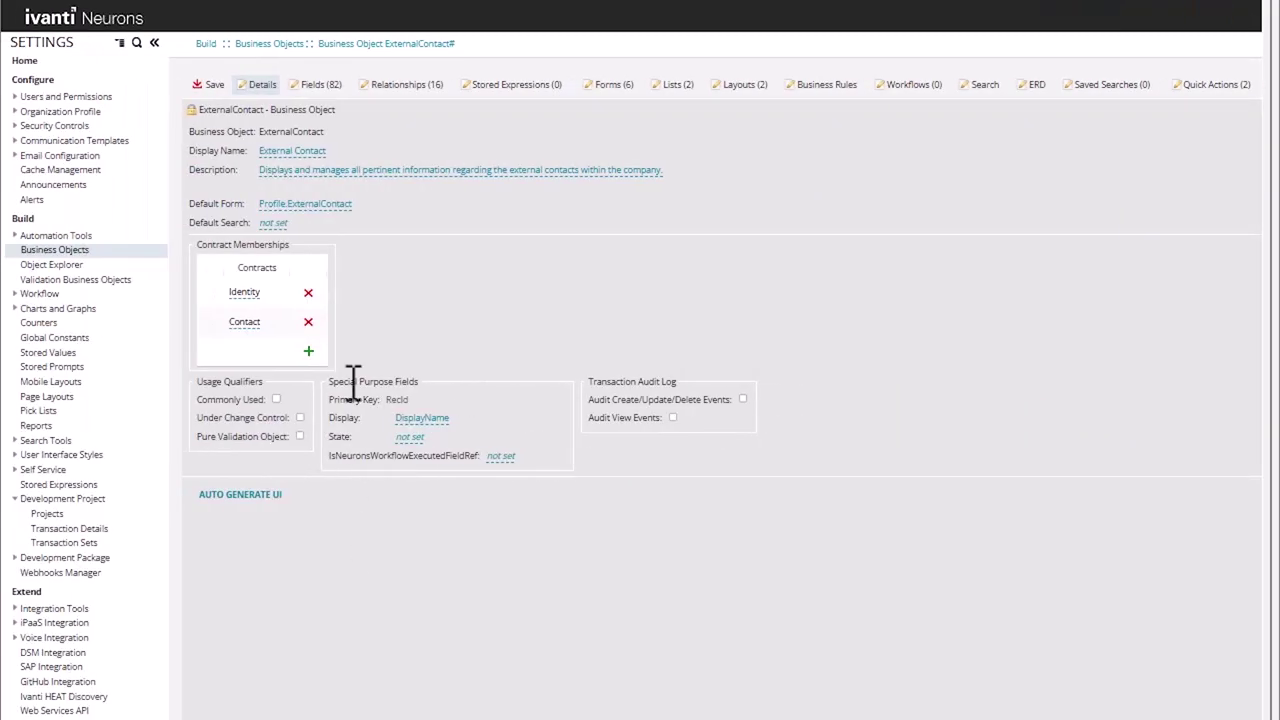
click(320, 86)
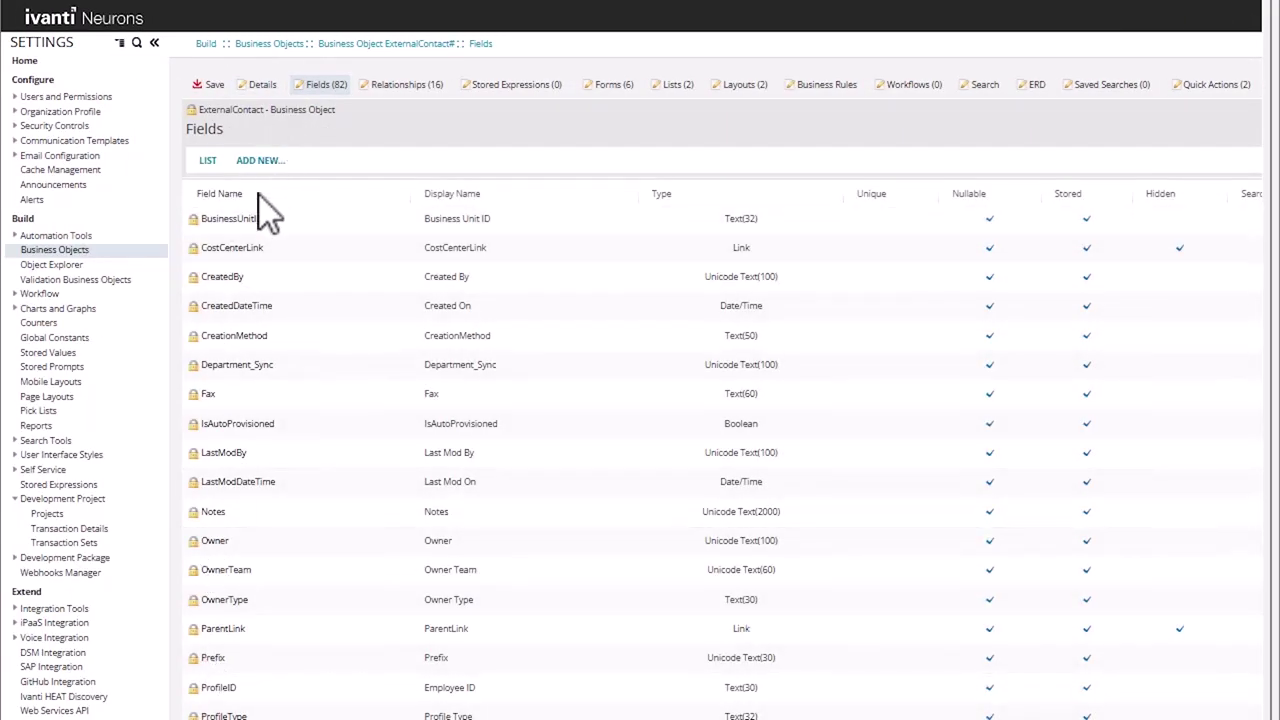
Step: Add a Unicode Text field VendorRecId with display name Vendor RecId to the External Contact object
click(260, 161)
click(198, 587)
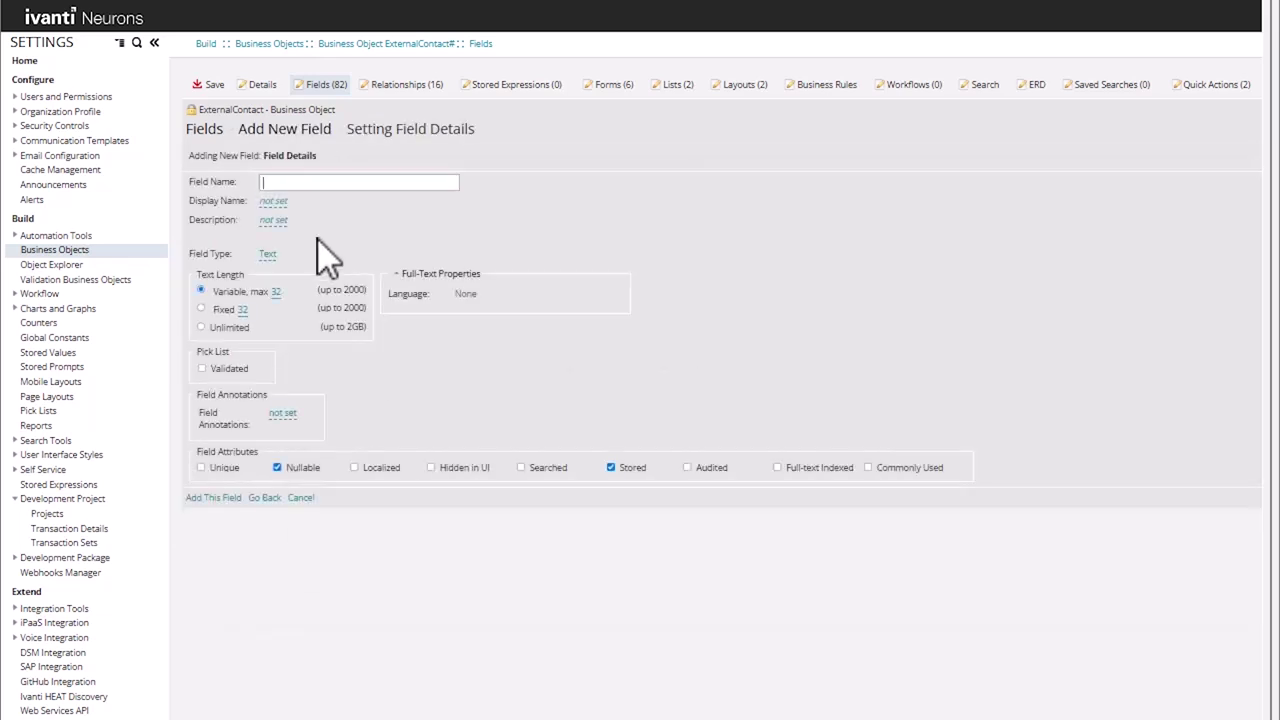
text(VendorRec)
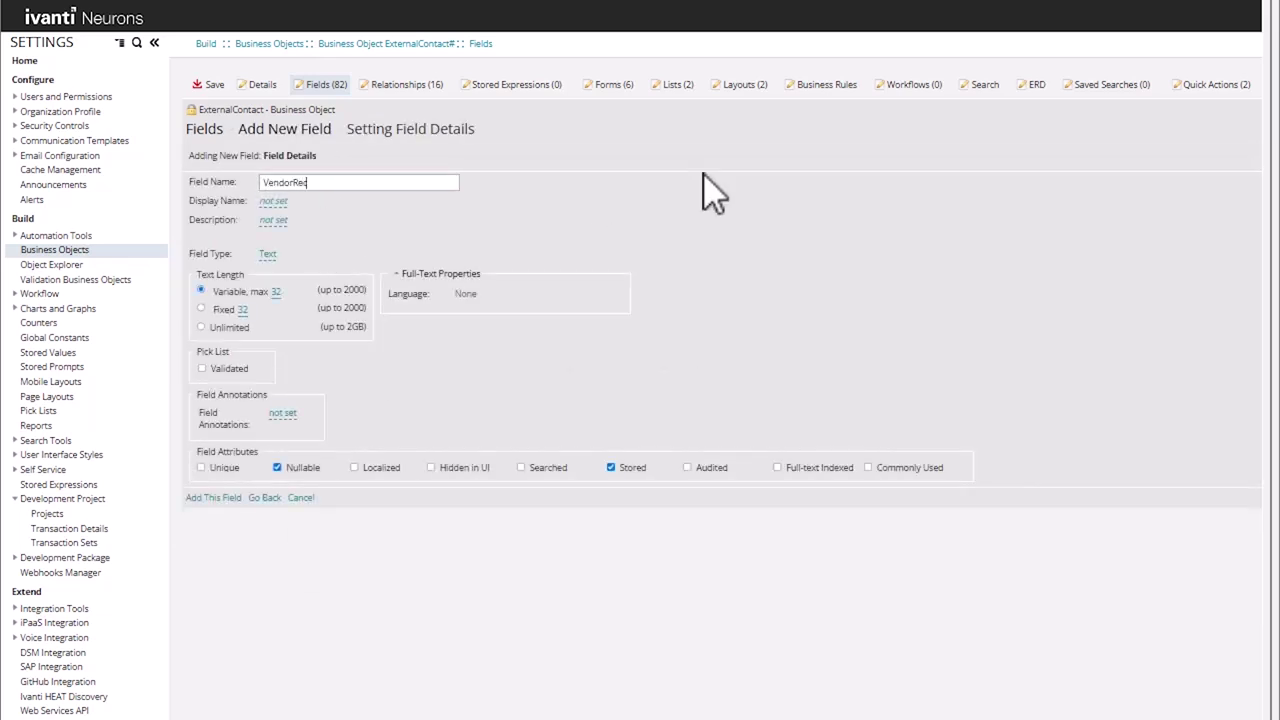
text(Id)
key(Tab)
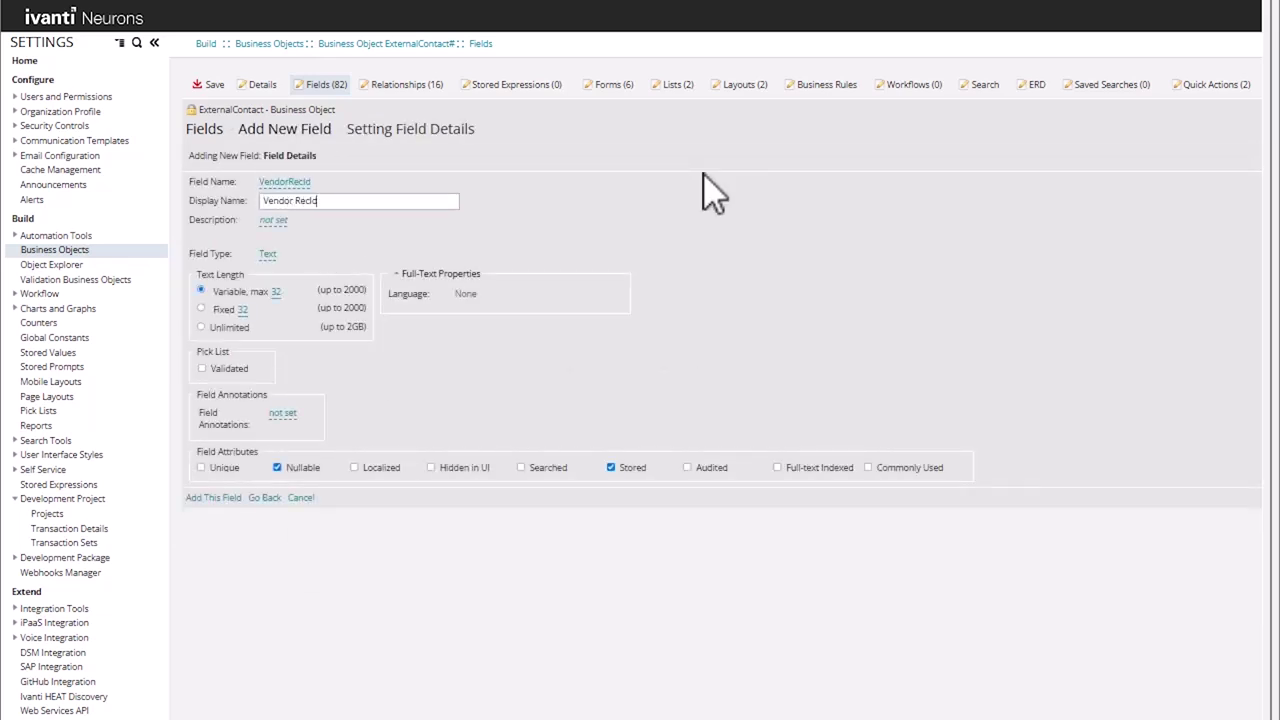
text(Vendor RecId)
click(268, 254)
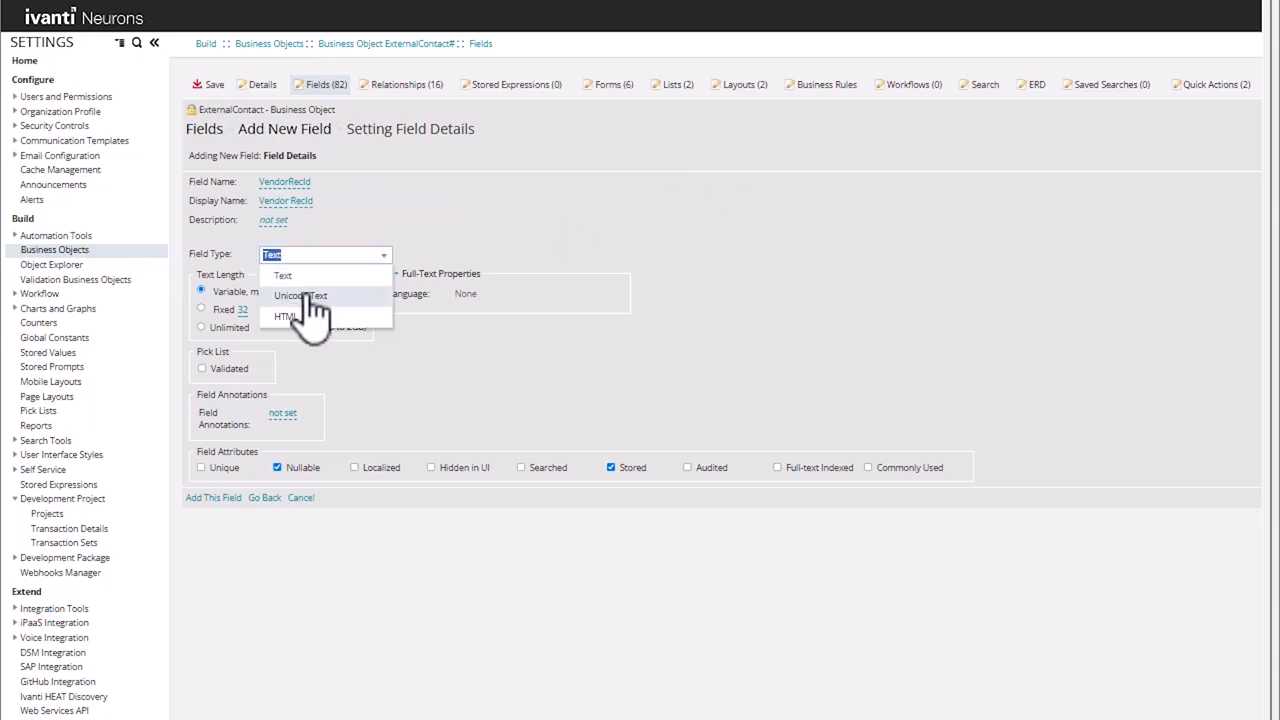
click(312, 296)
click(222, 497)
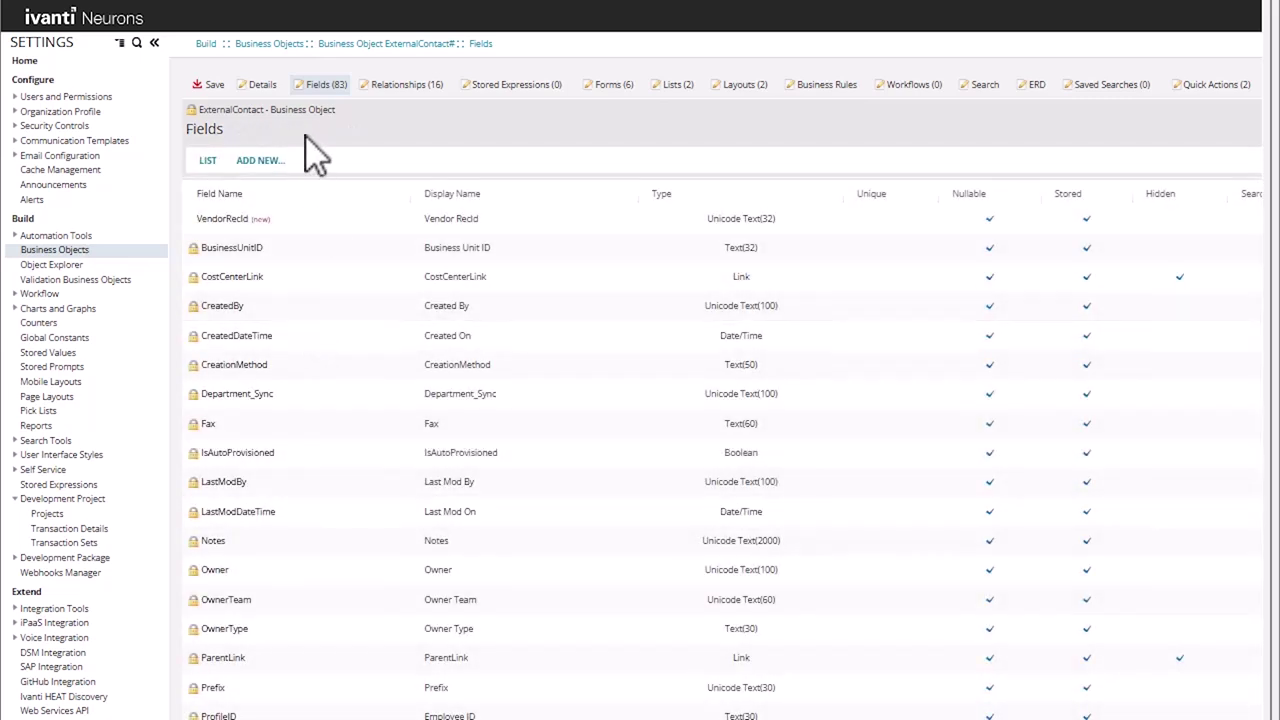
Step: Save the External Contact object, accepting the database indexes, and return to the business objects overview
click(210, 84)
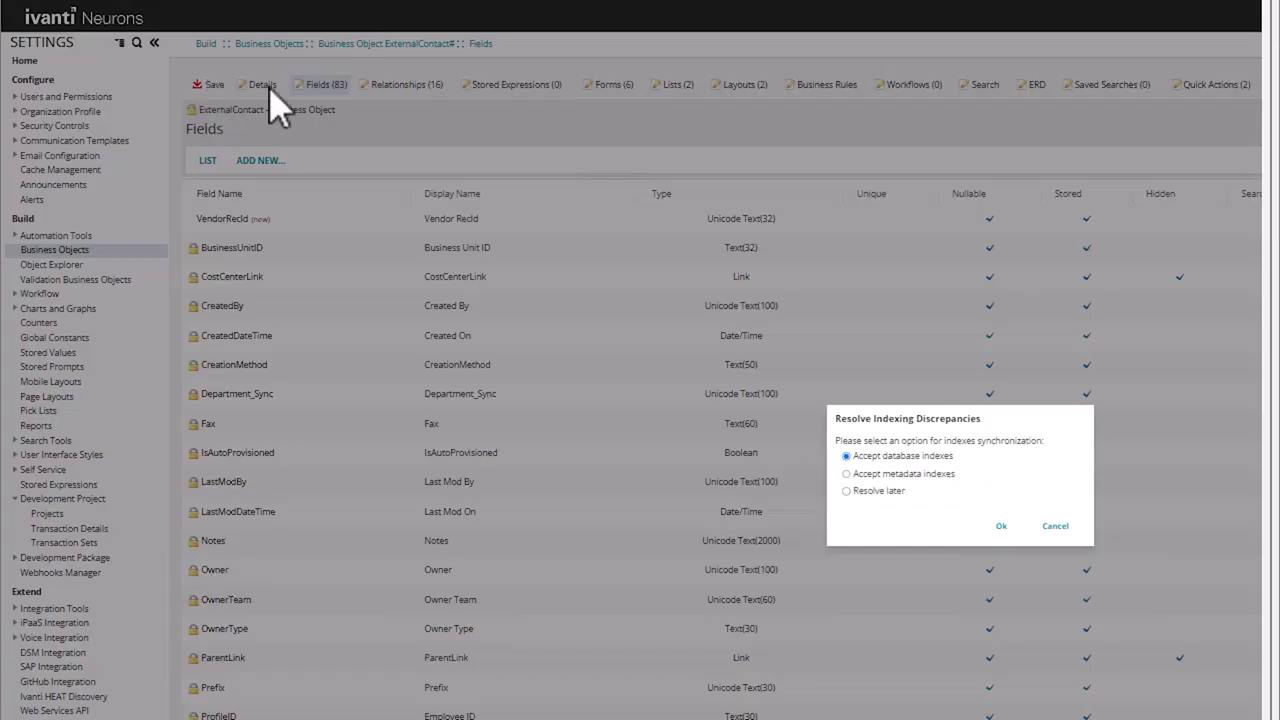
click(1001, 526)
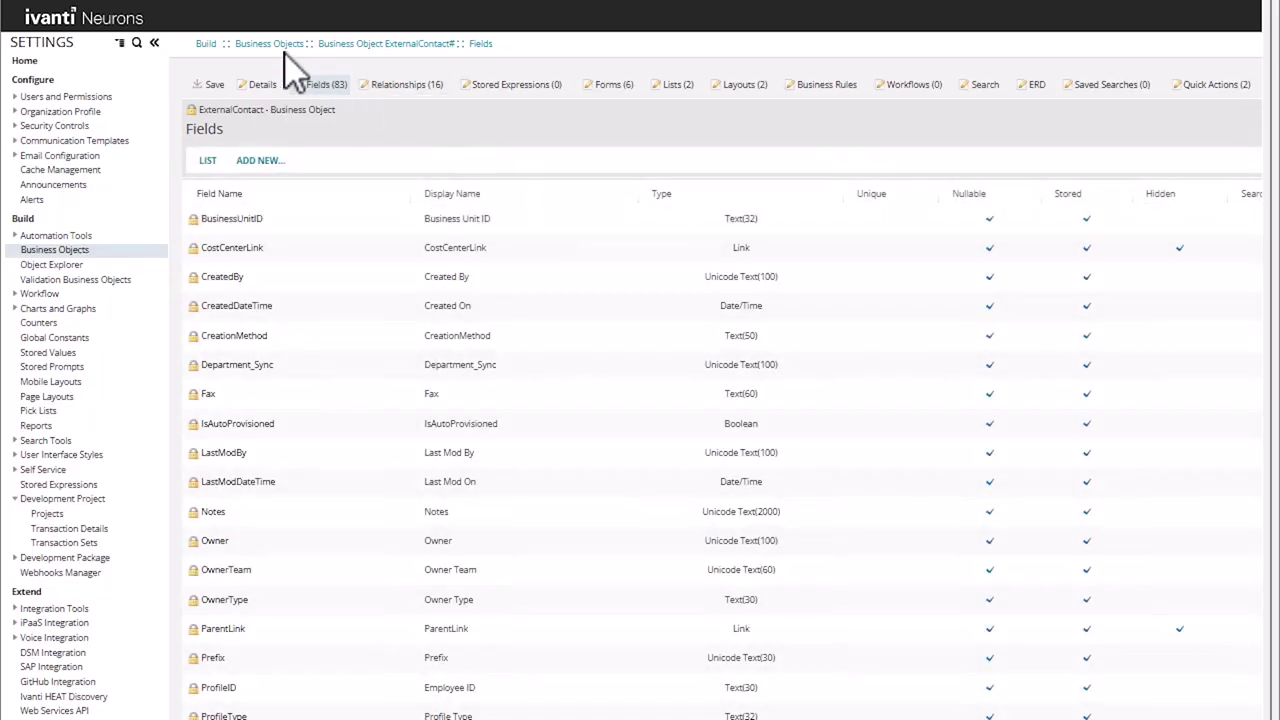
click(282, 45)
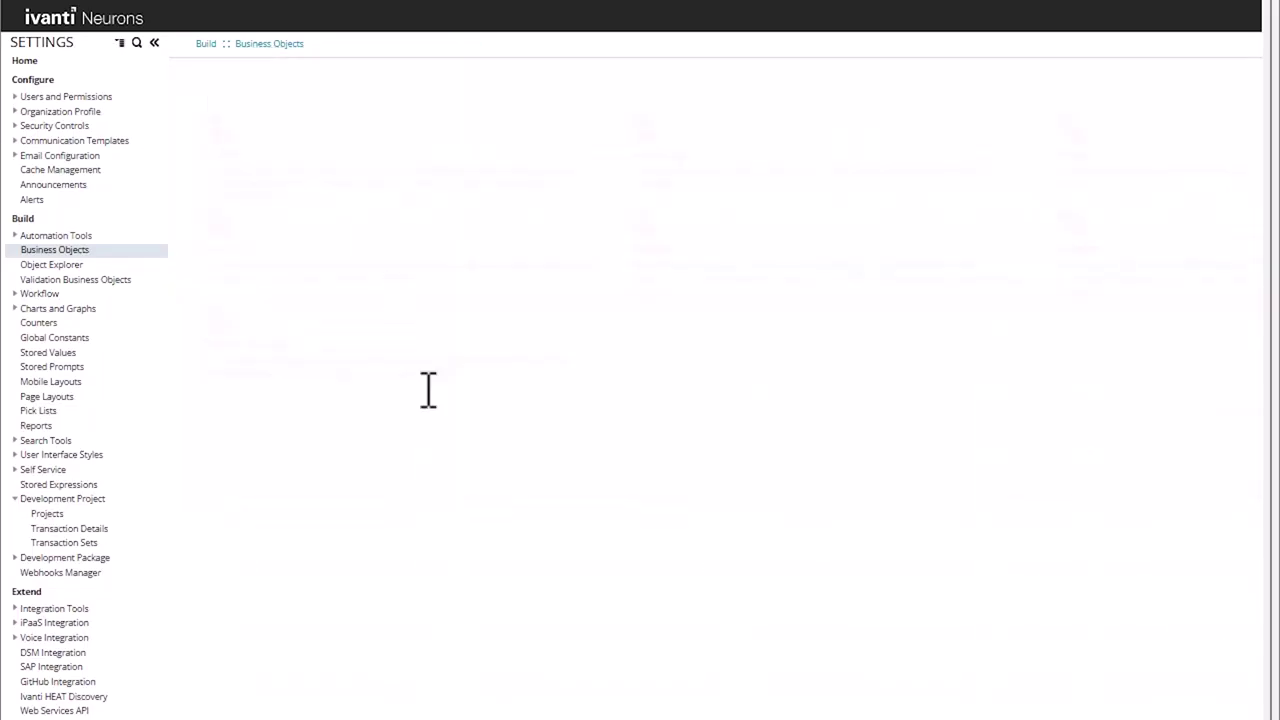
Step: Create an Incident editing rule that sets VendorRecId whenever the Vendor field changes
click(240, 252)
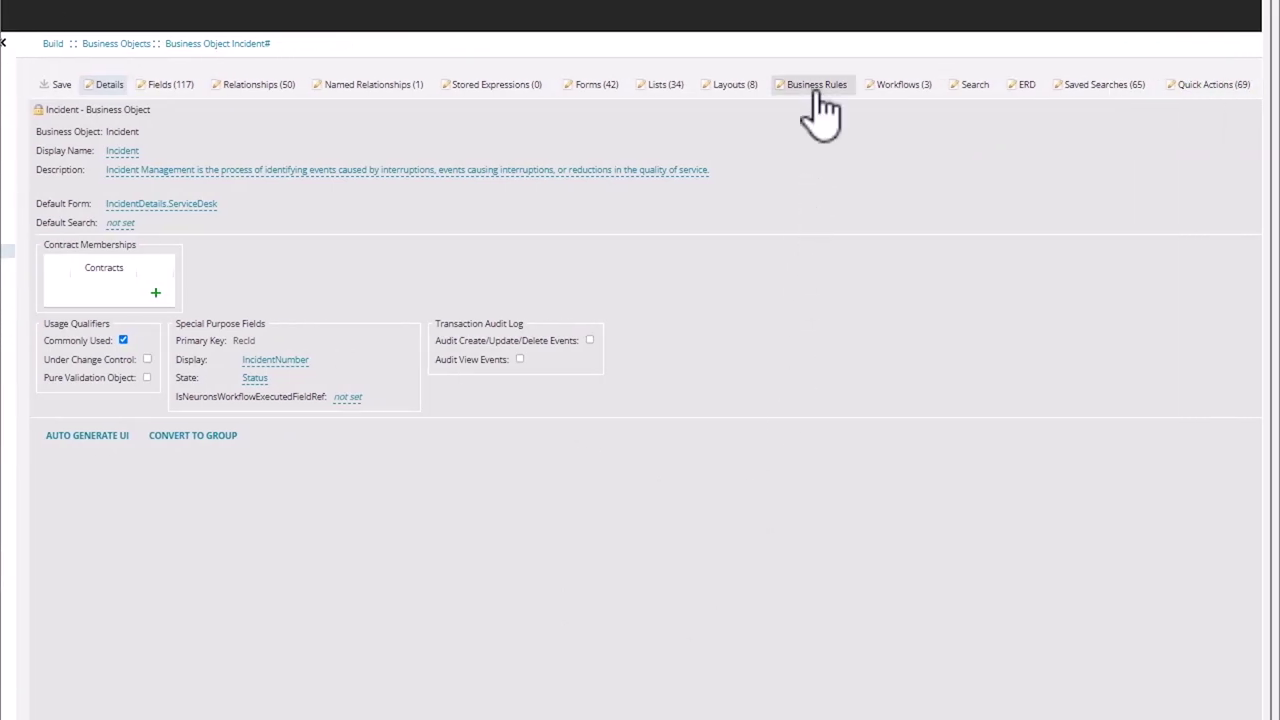
click(815, 88)
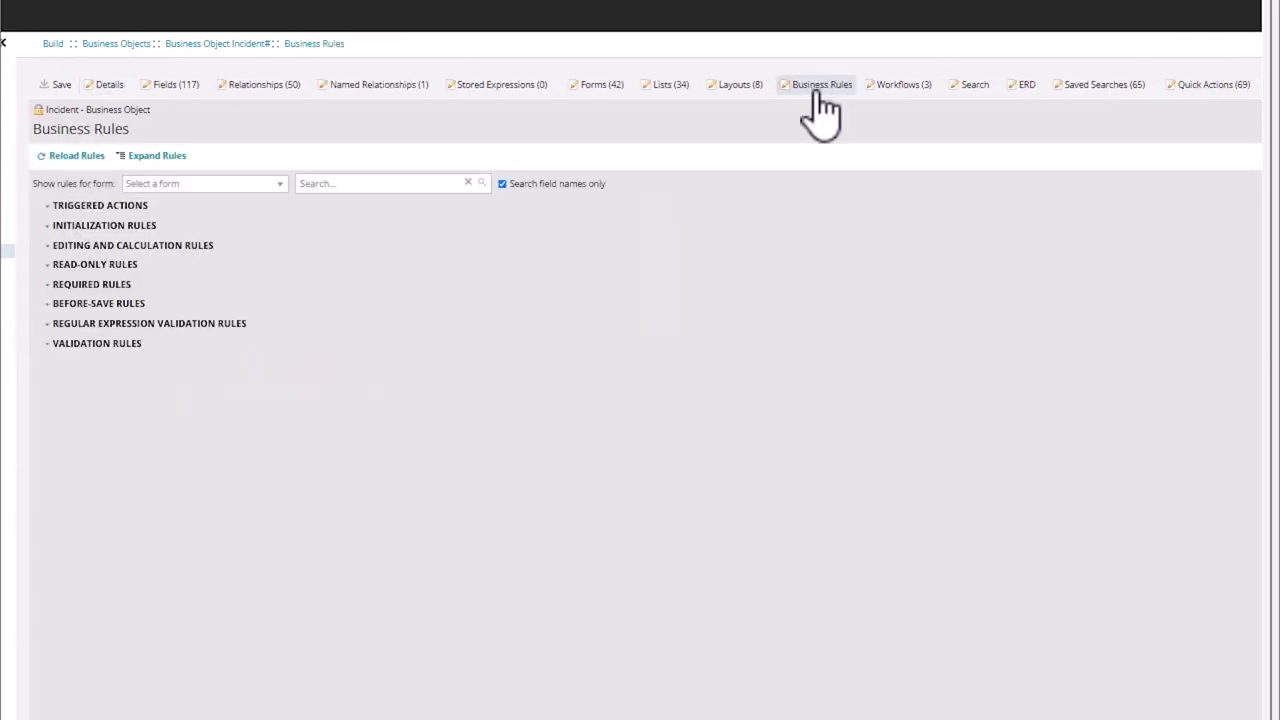
click(125, 246)
click(110, 270)
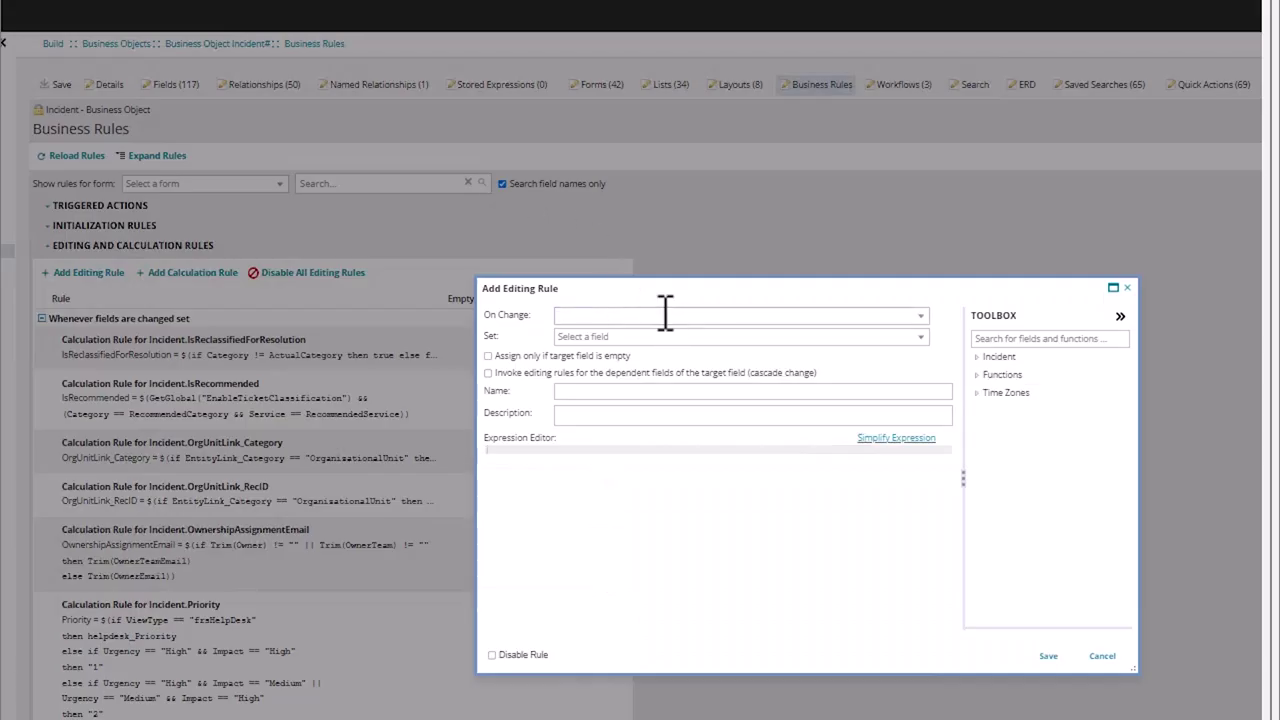
click(665, 315)
text(vendo)
key(Tab)
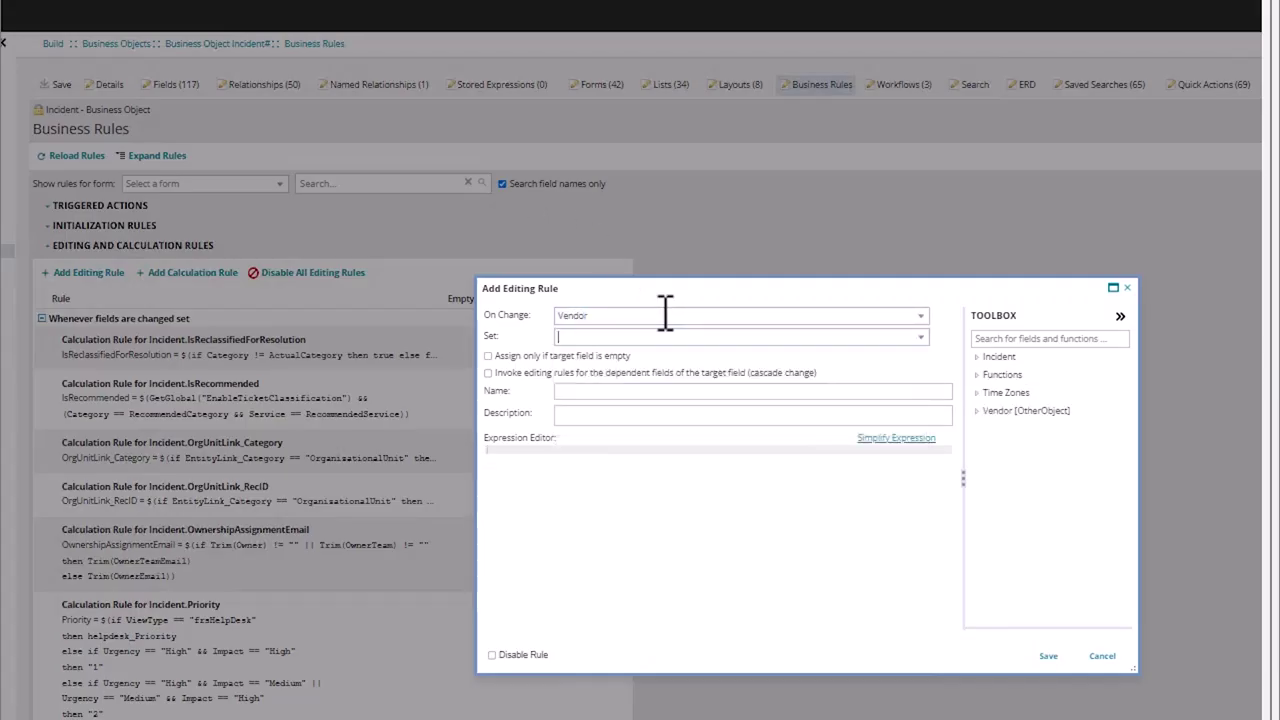
text(vend)
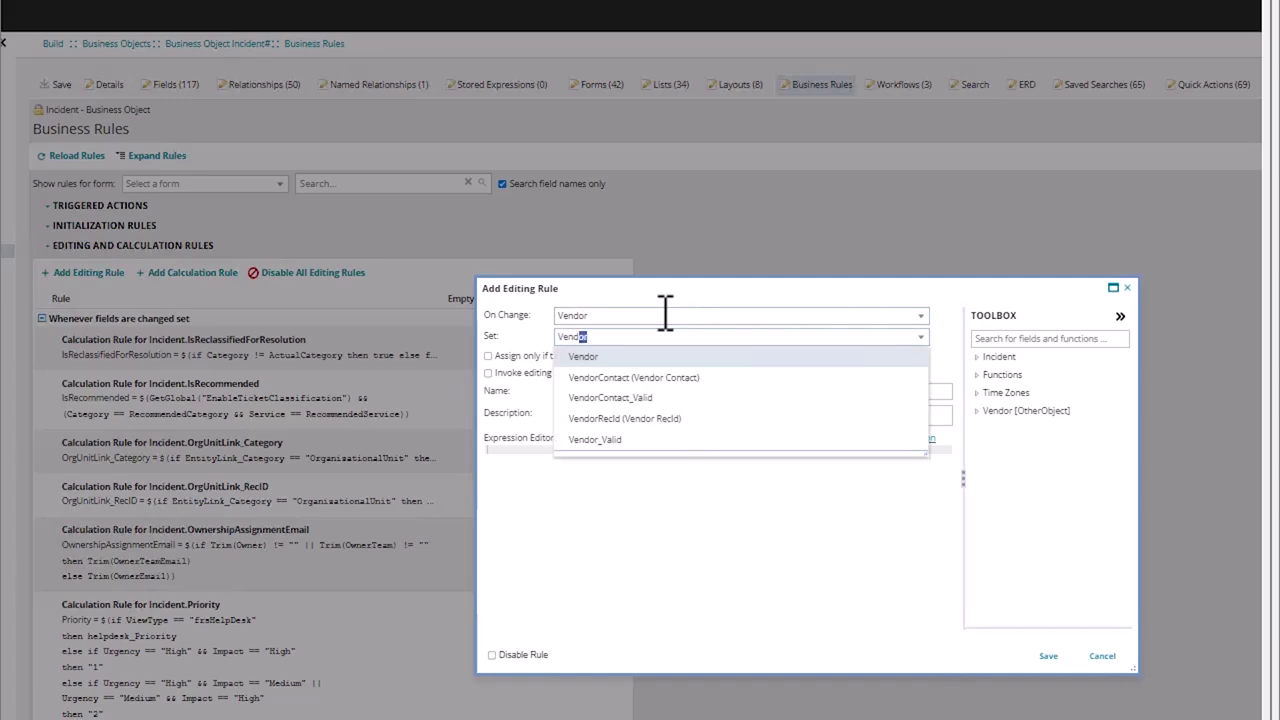
click(645, 419)
Step: Use the related Vendor object's RecId field as the editing rule's expression and save the rule
click(995, 411)
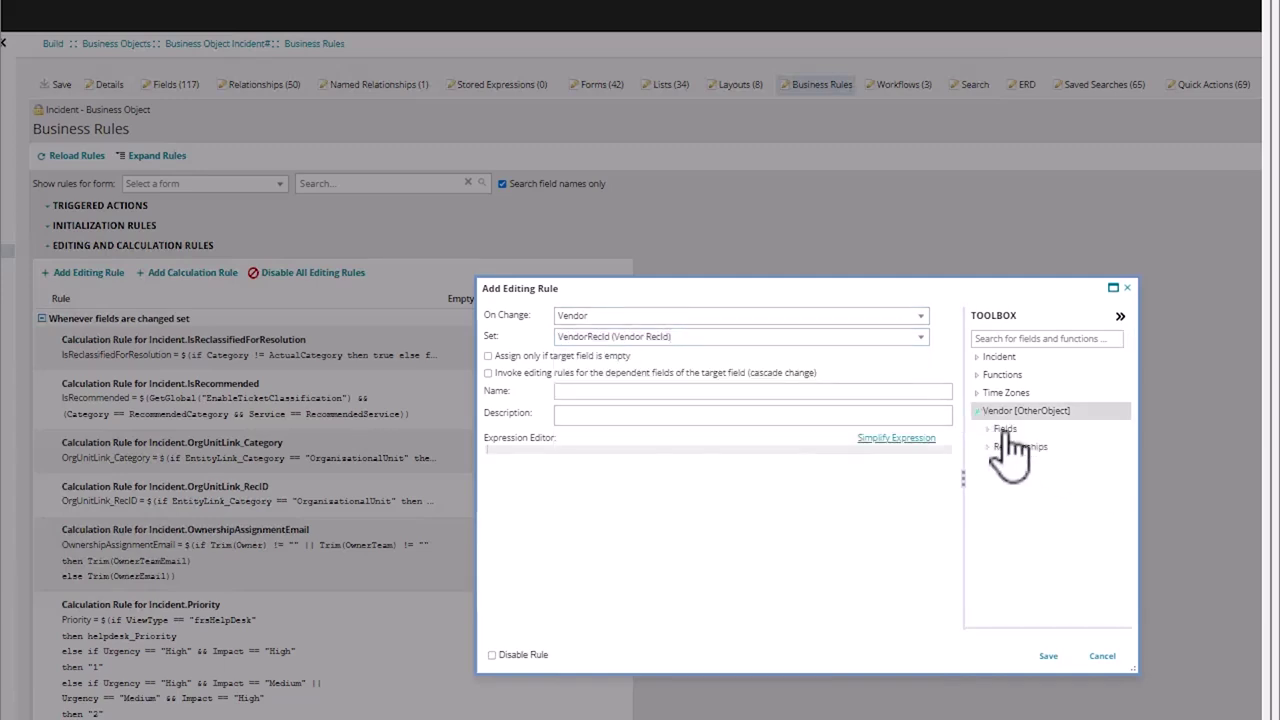
click(1002, 429)
drag(1120, 400, 1137, 563)
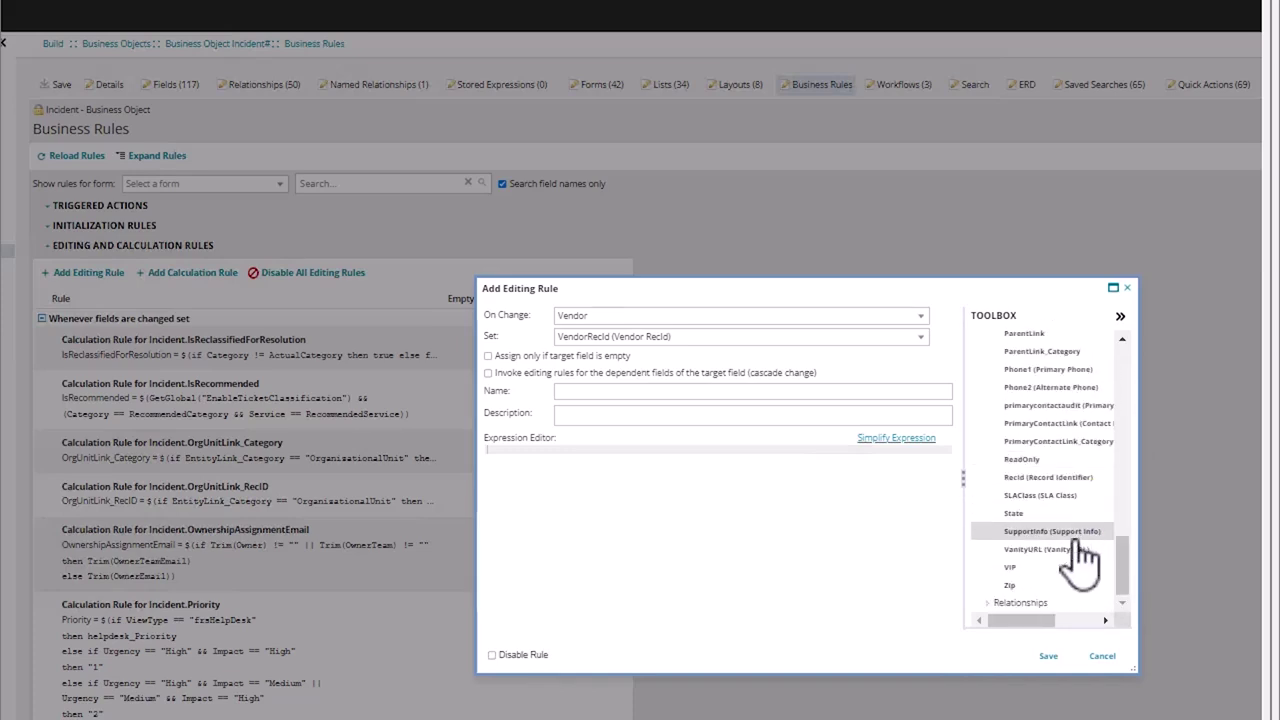
double_click(1048, 477)
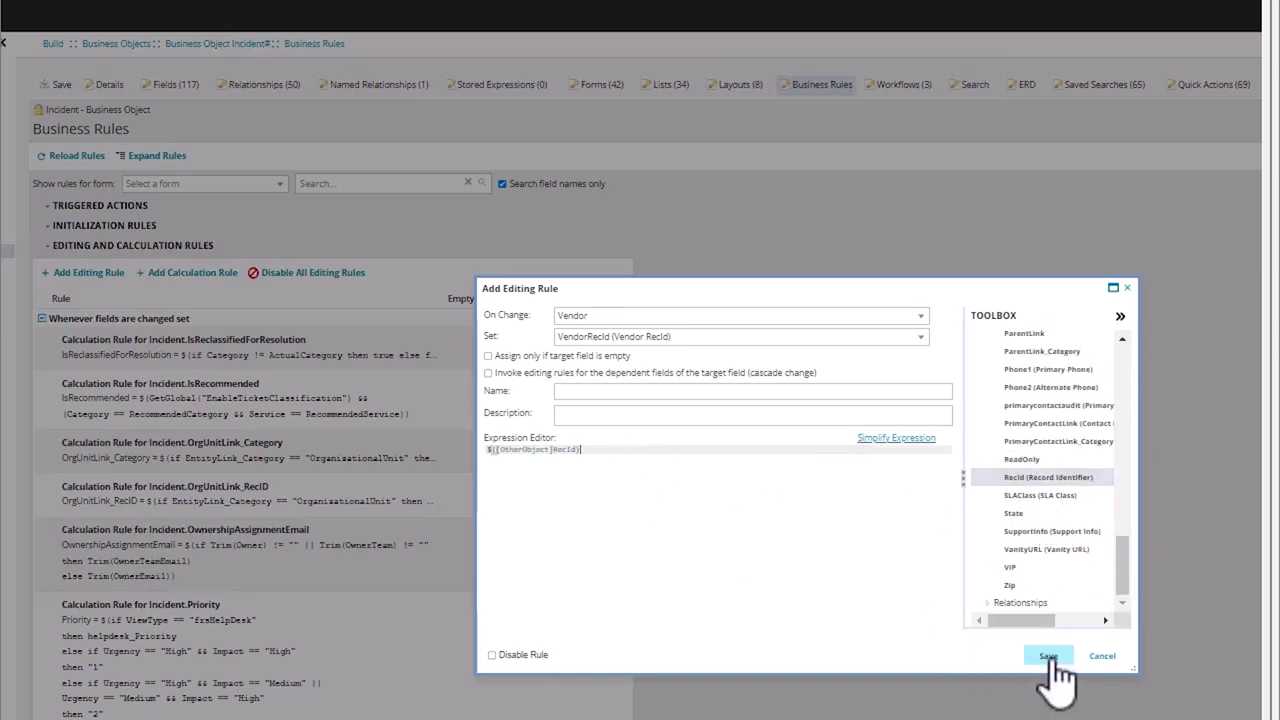
click(1048, 657)
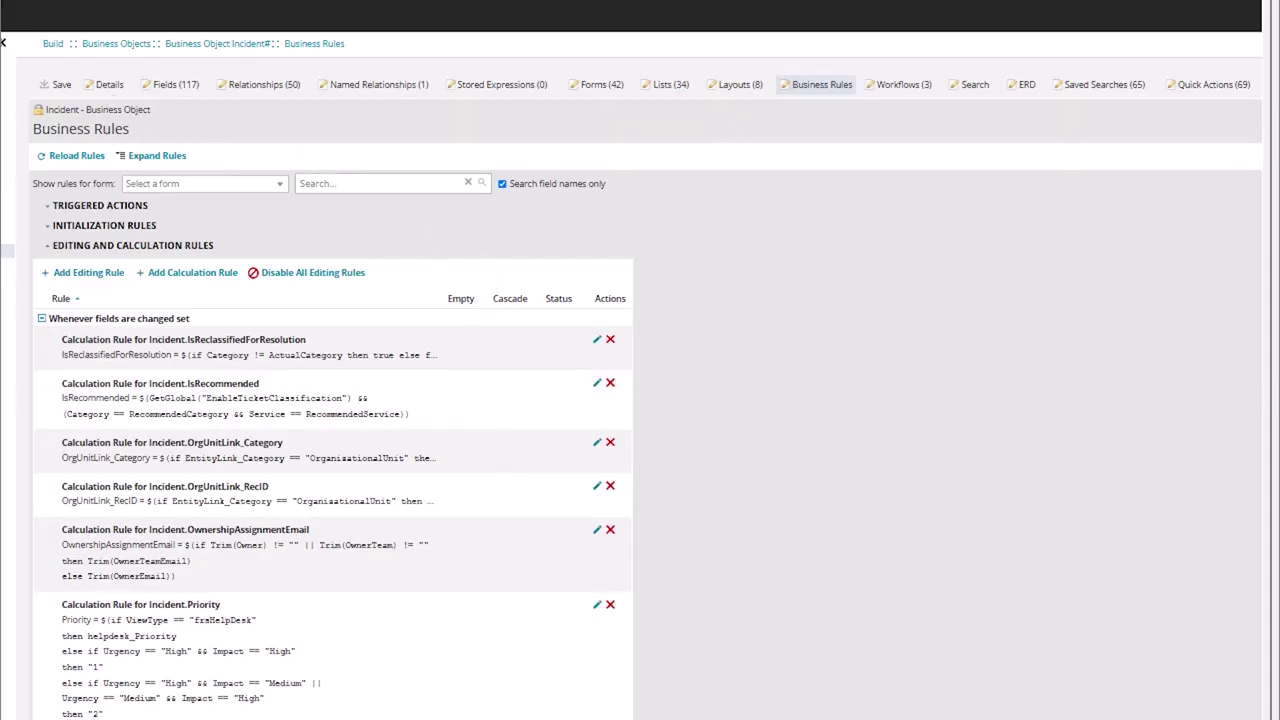
Step: Return to the business objects overview, find External Contact, and open its business rules
click(3, 42)
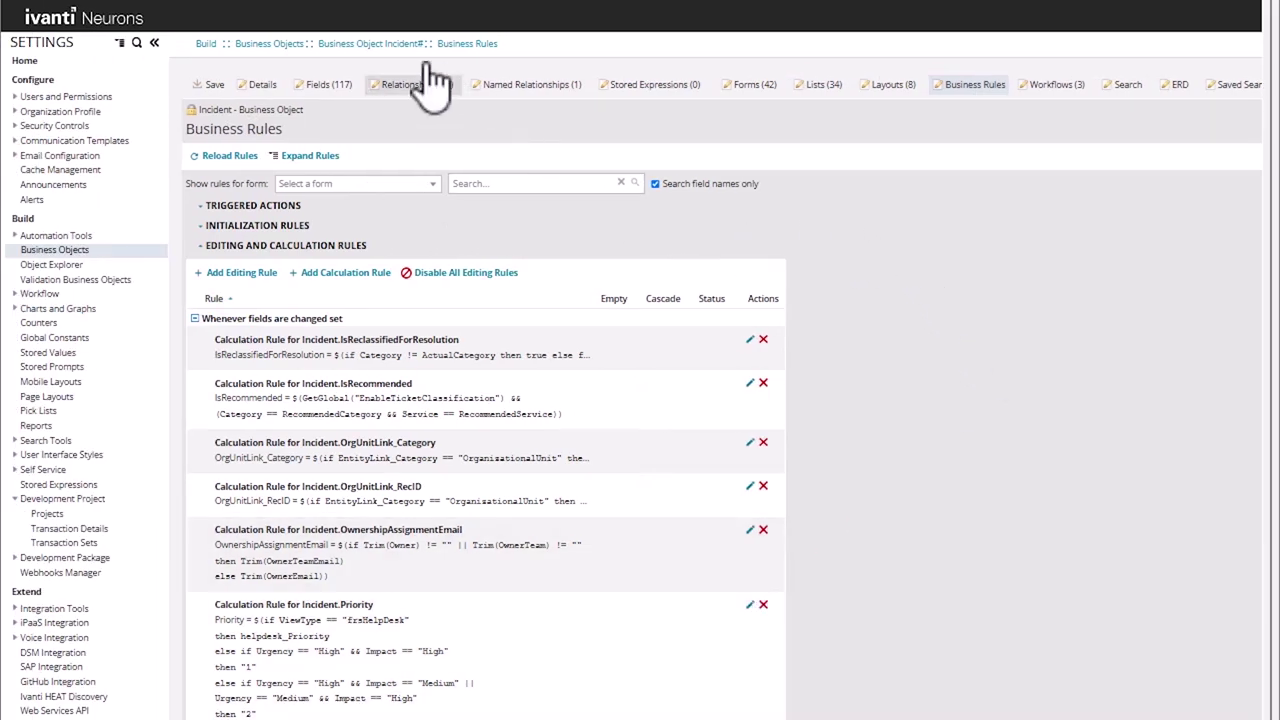
click(270, 44)
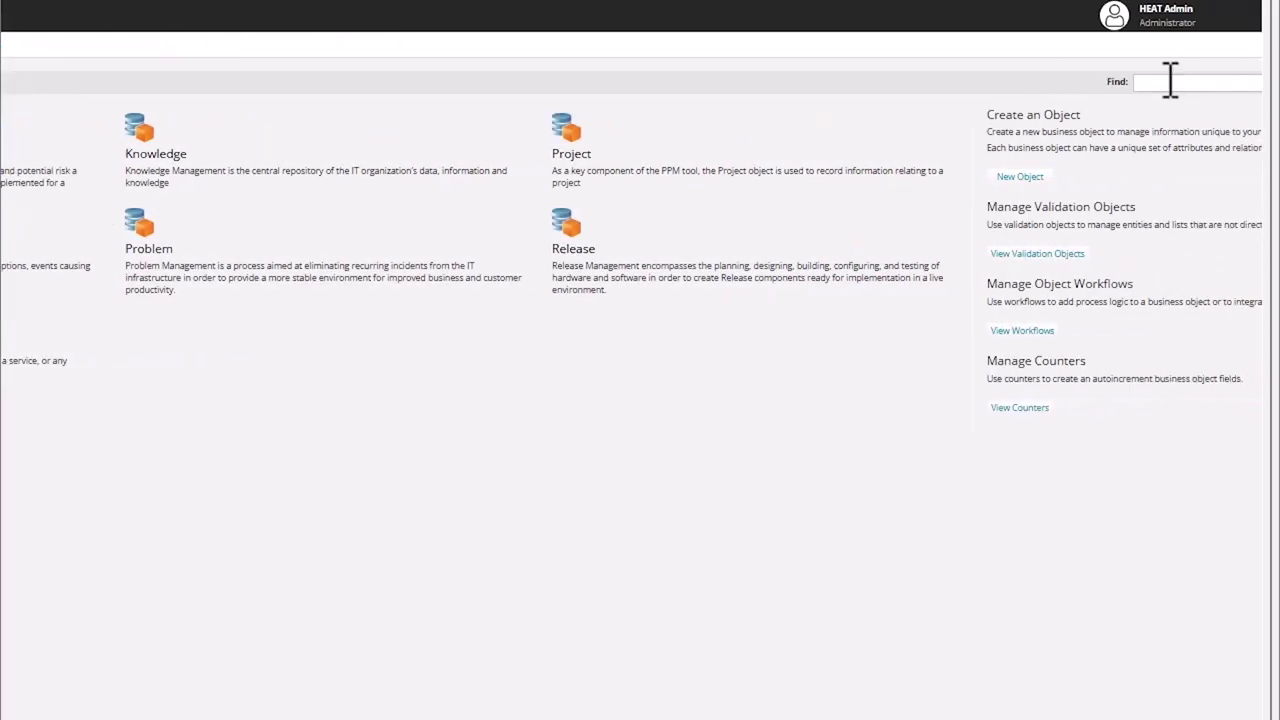
text(exter)
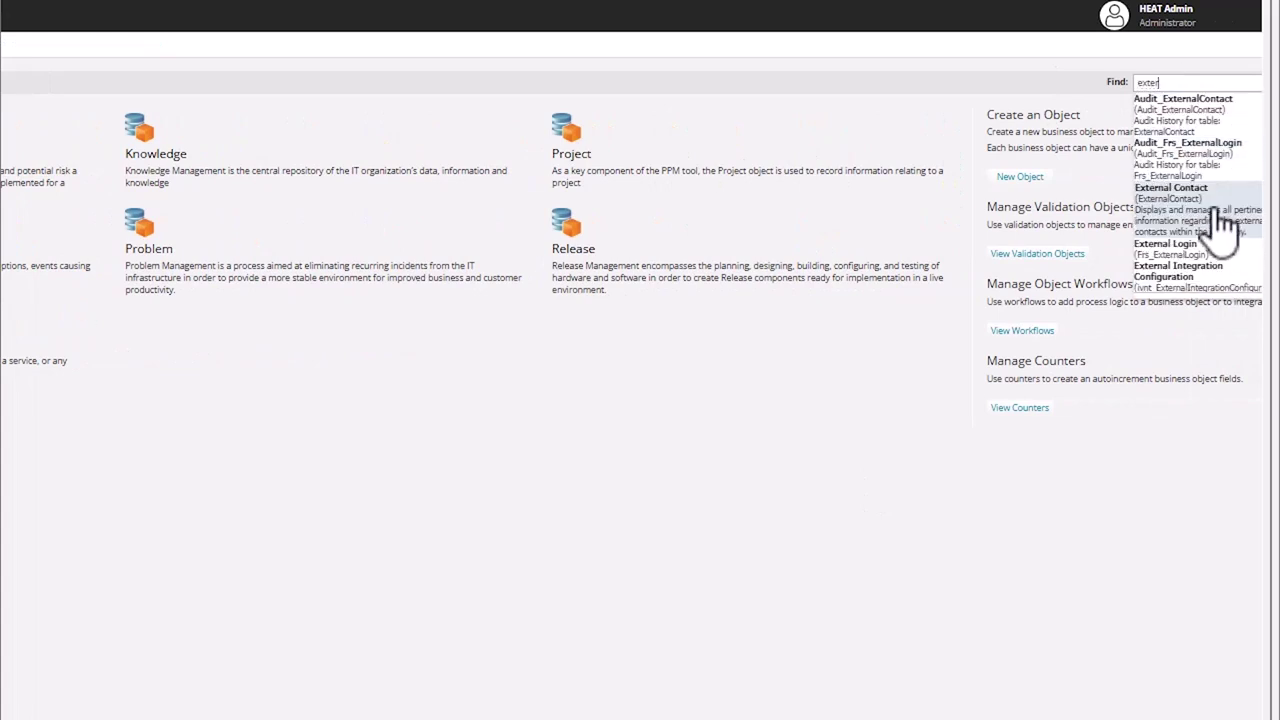
click(1214, 214)
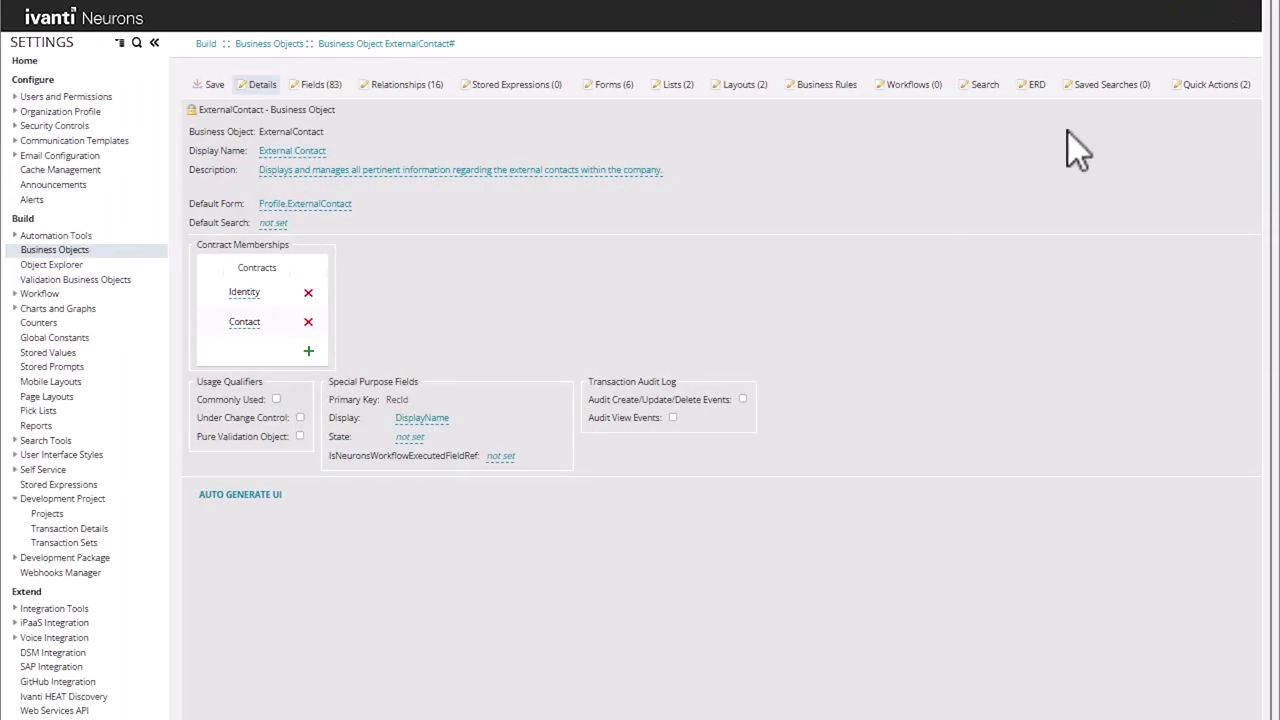
click(828, 85)
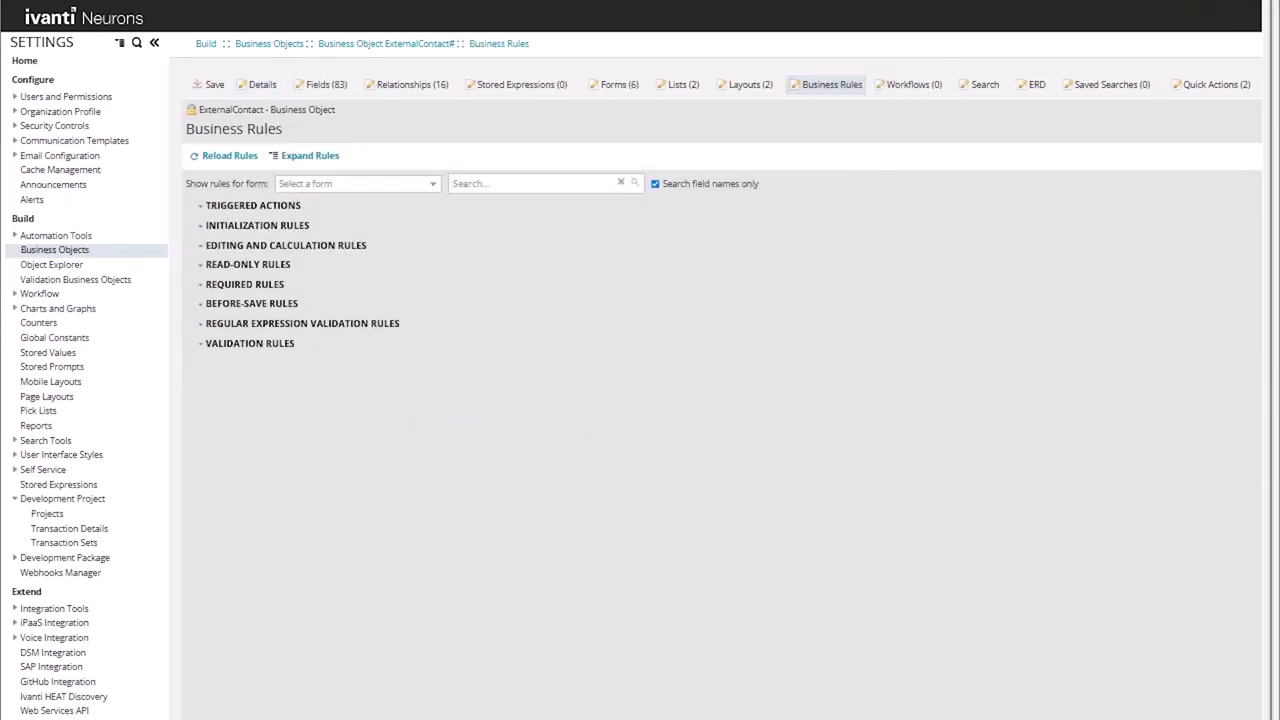
Step: Add a triggered action named Link Vendor that fires when the VendorRecId field is changed, on both initialize and update
click(258, 206)
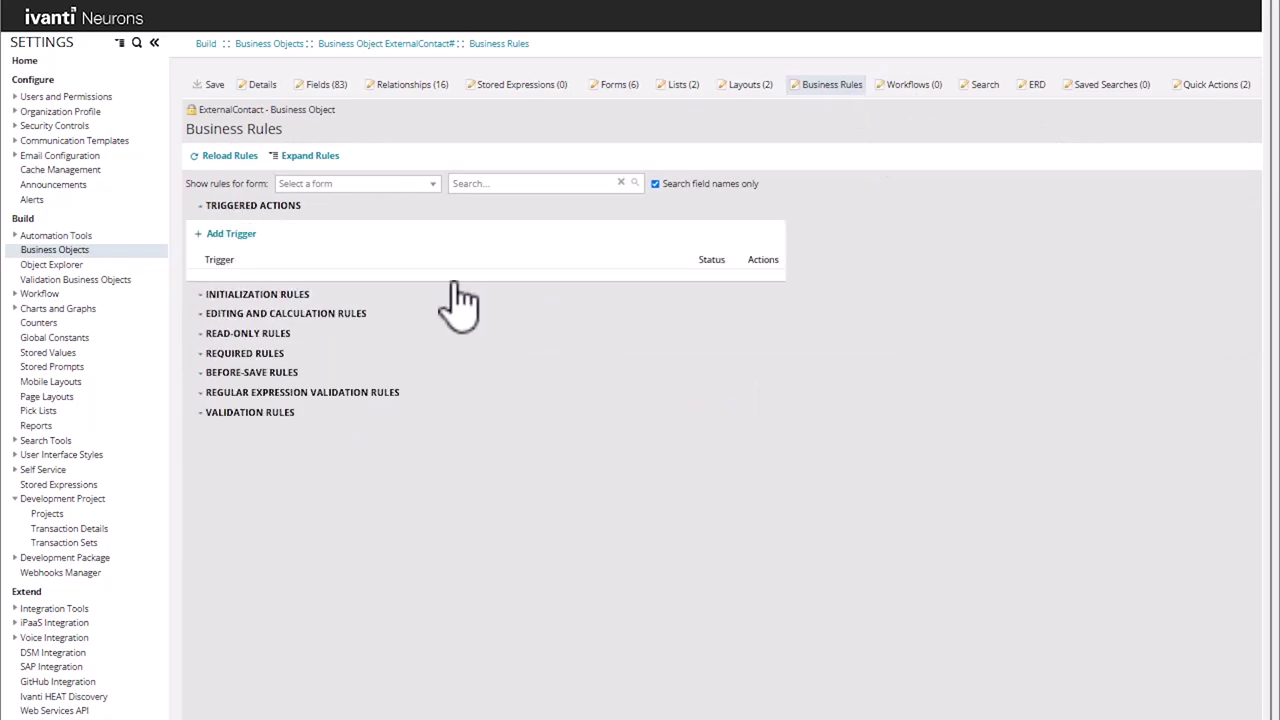
click(228, 240)
click(1100, 525)
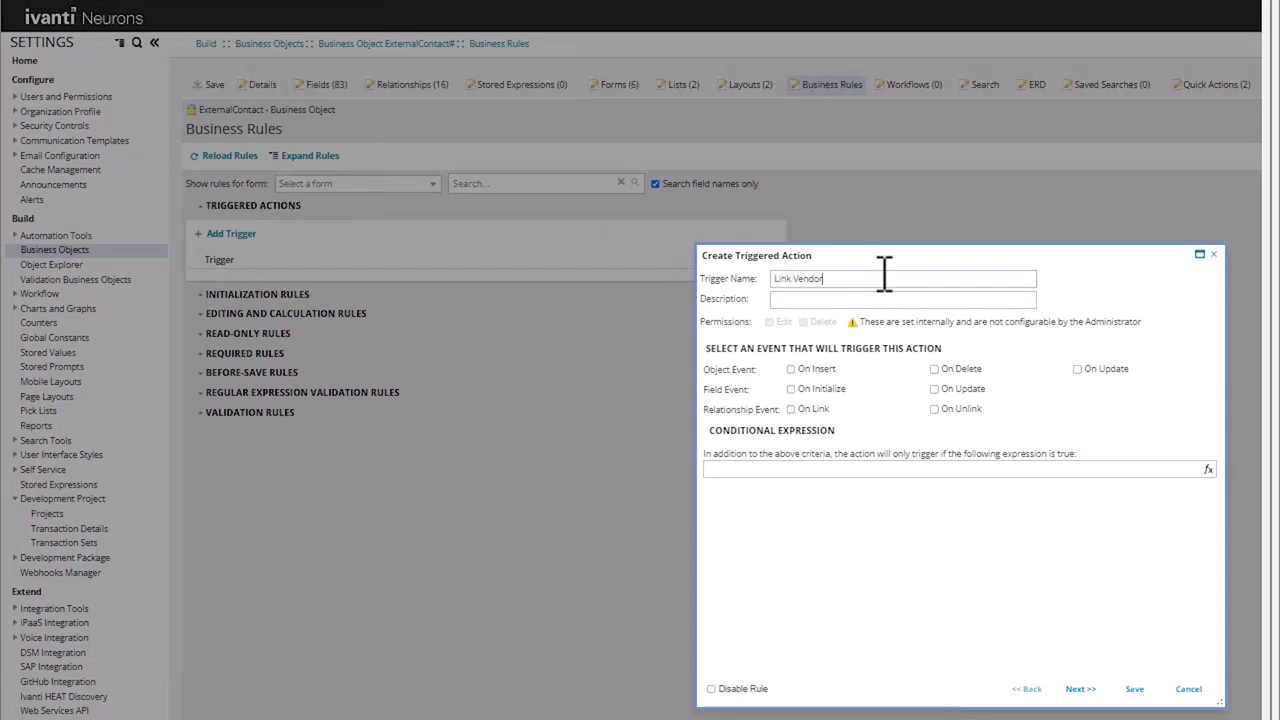
click(792, 389)
click(934, 390)
click(931, 411)
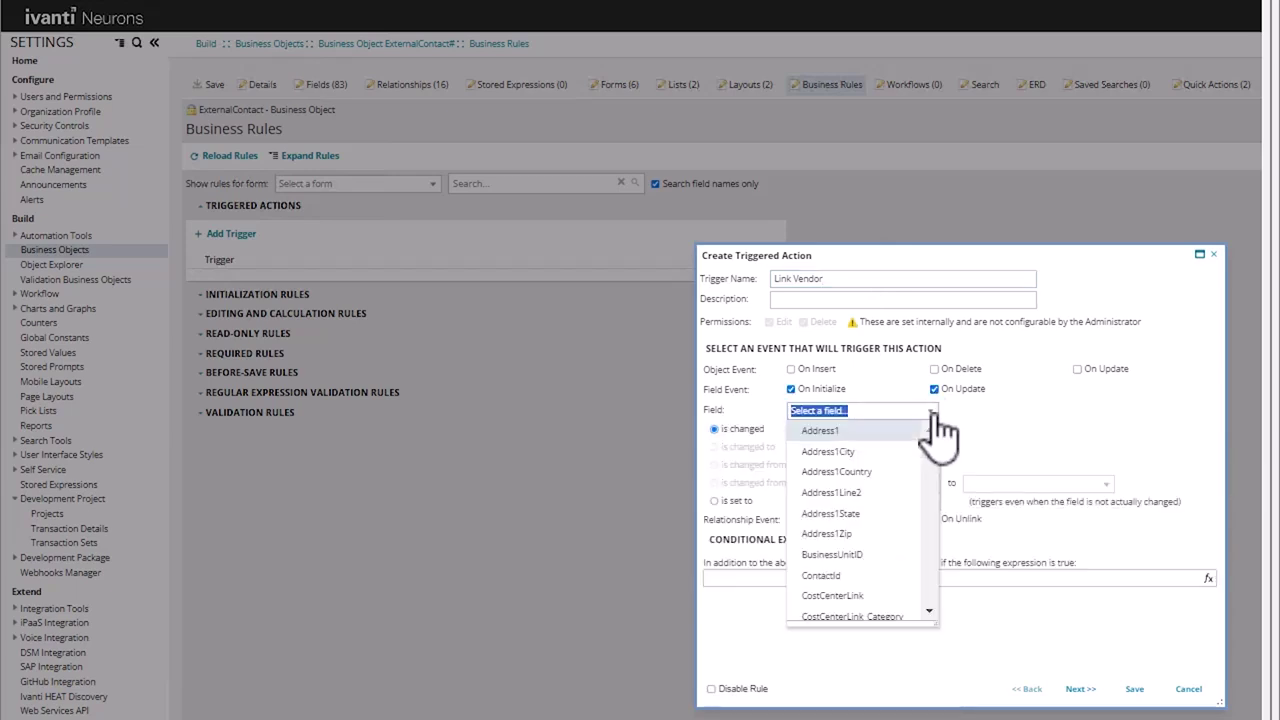
text(vendor)
click(929, 422)
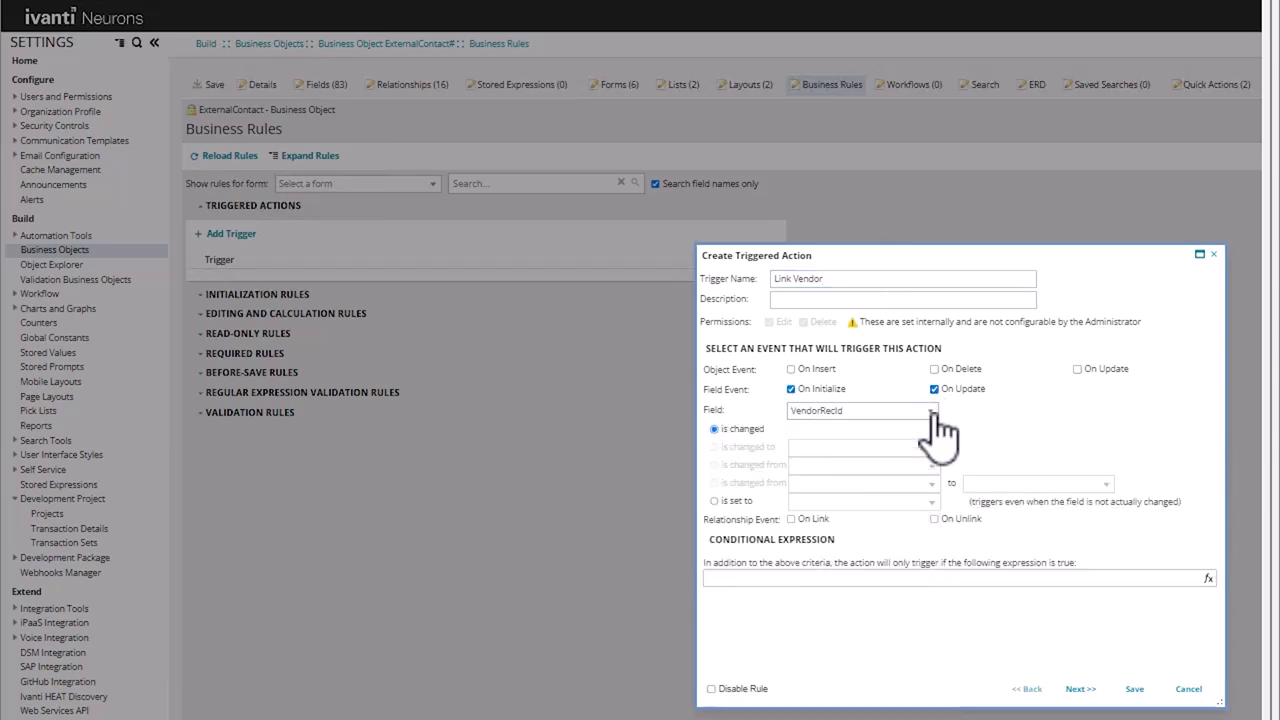
Step: Configure the trigger with a new Search and Link action using the ProfileVendorAssocProfileExternalContact relationship
click(1094, 700)
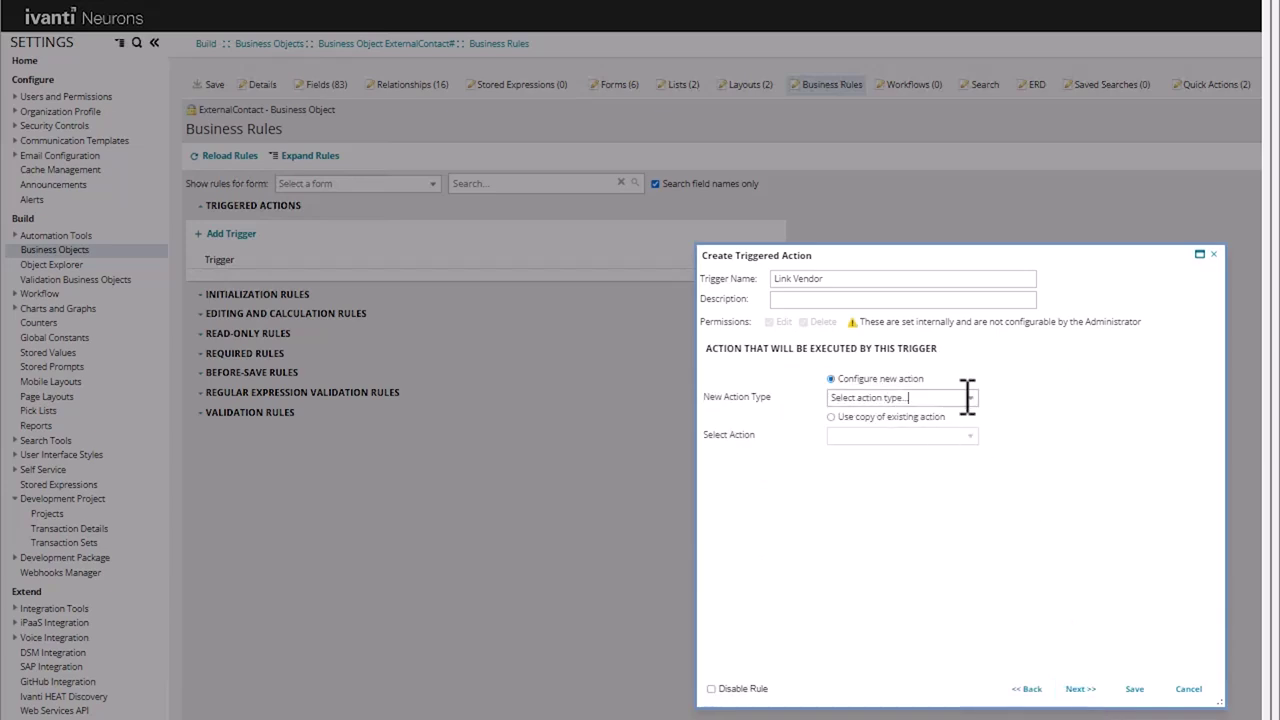
click(969, 400)
drag(977, 432, 977, 504)
click(911, 507)
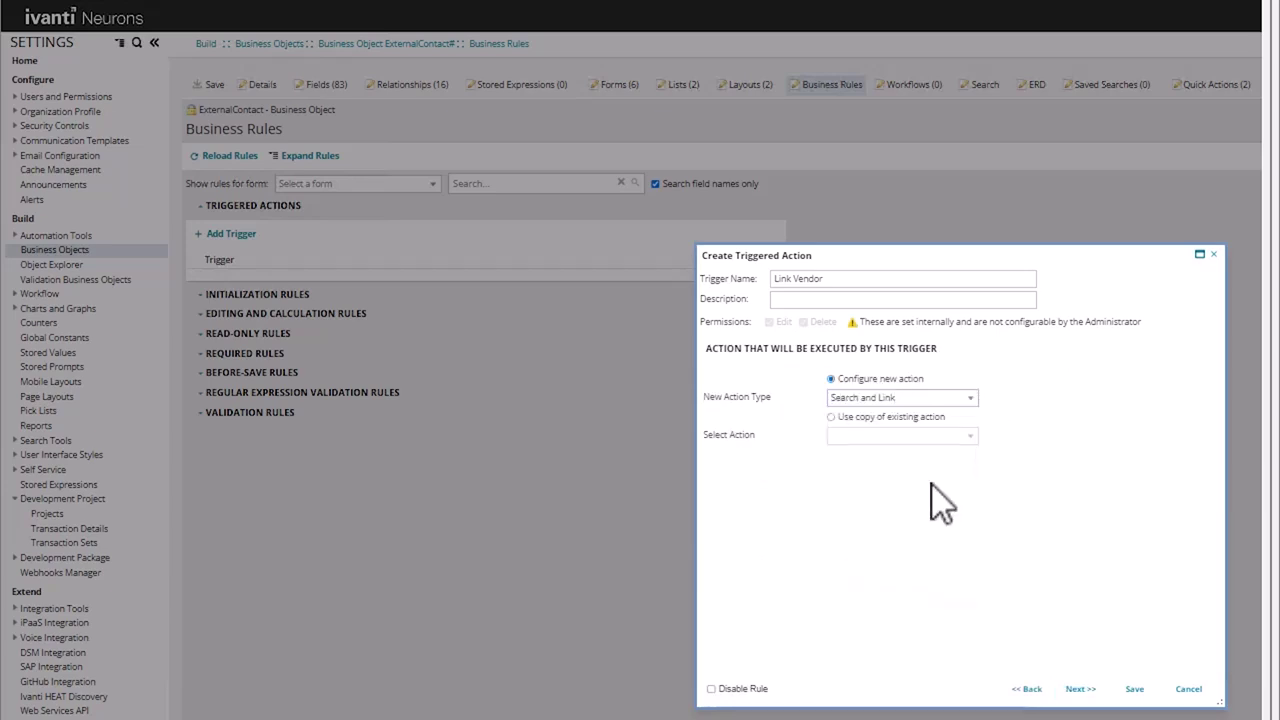
click(1082, 692)
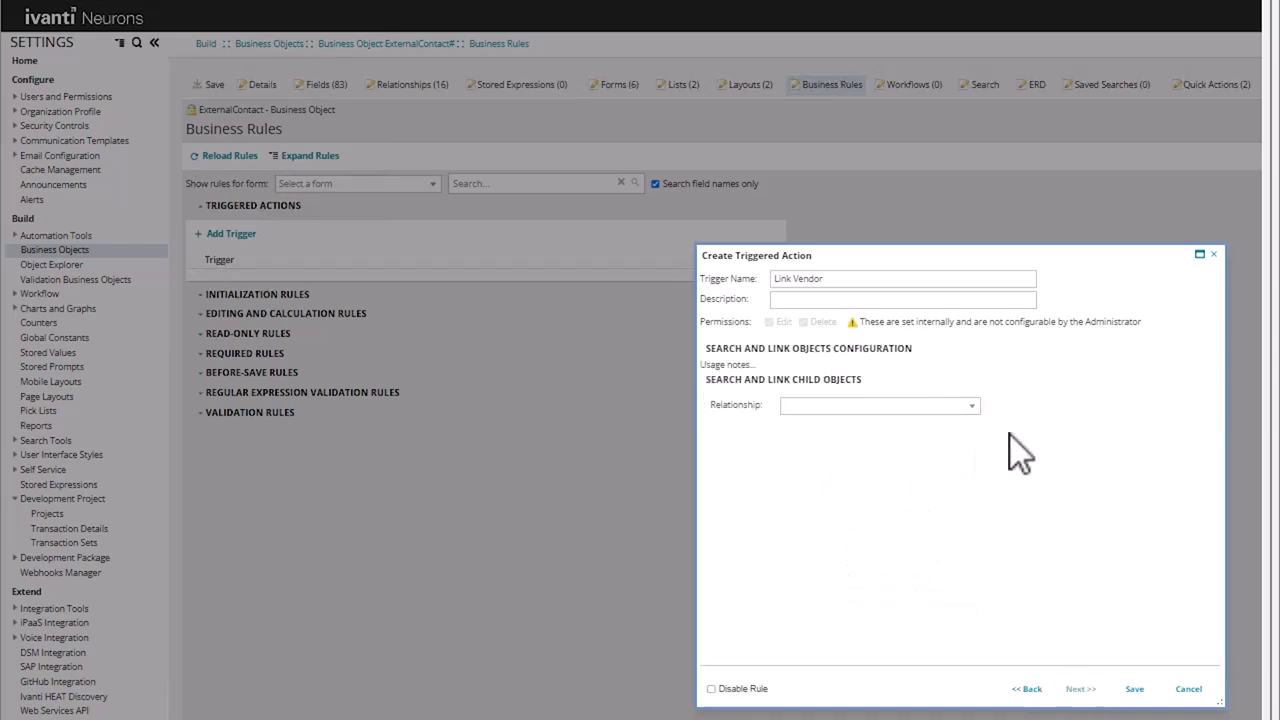
click(972, 405)
drag(978, 464, 978, 553)
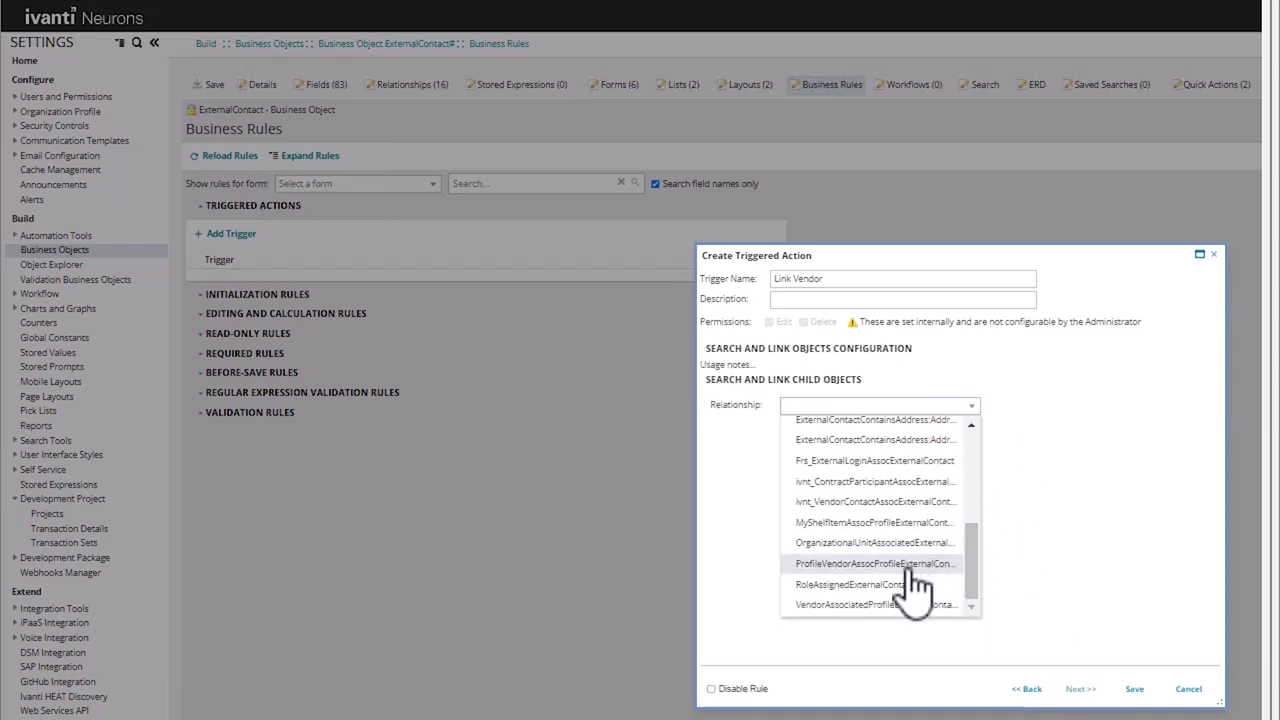
click(915, 566)
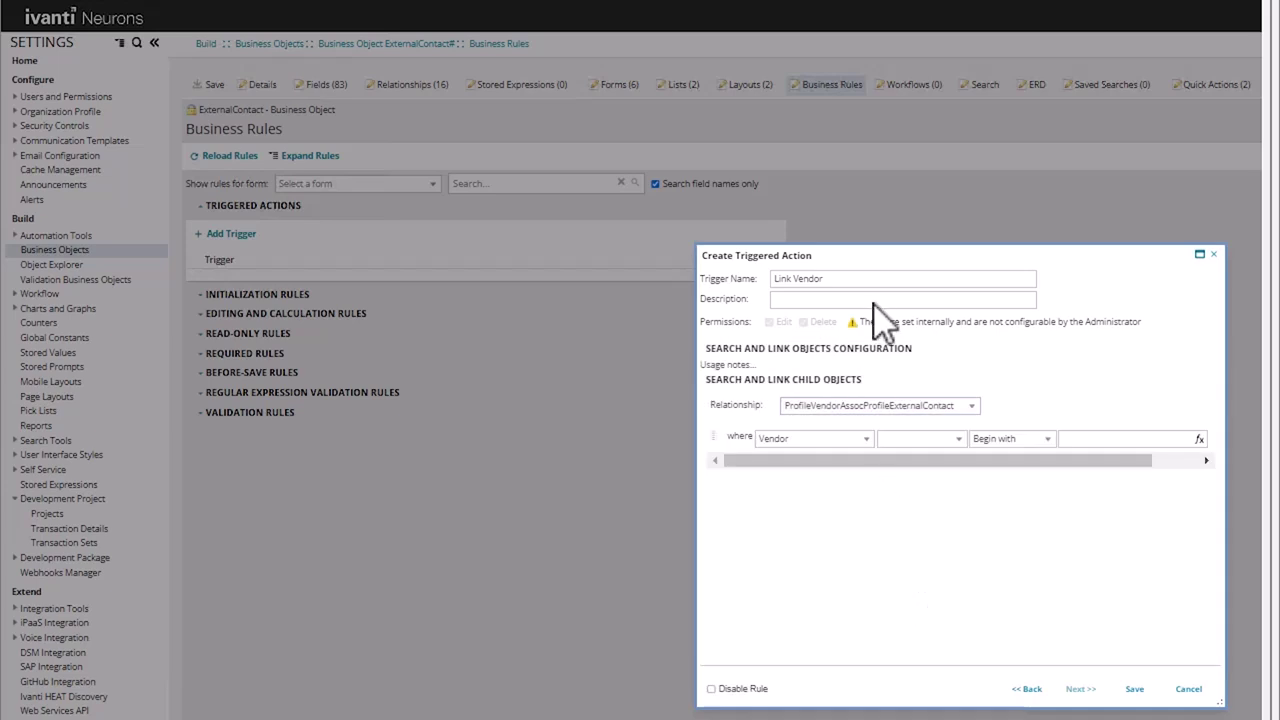
Step: Set the search condition to Vendor RecId equal to $(VendorRecId) and save the Link Vendor trigger
click(962, 440)
text(re)
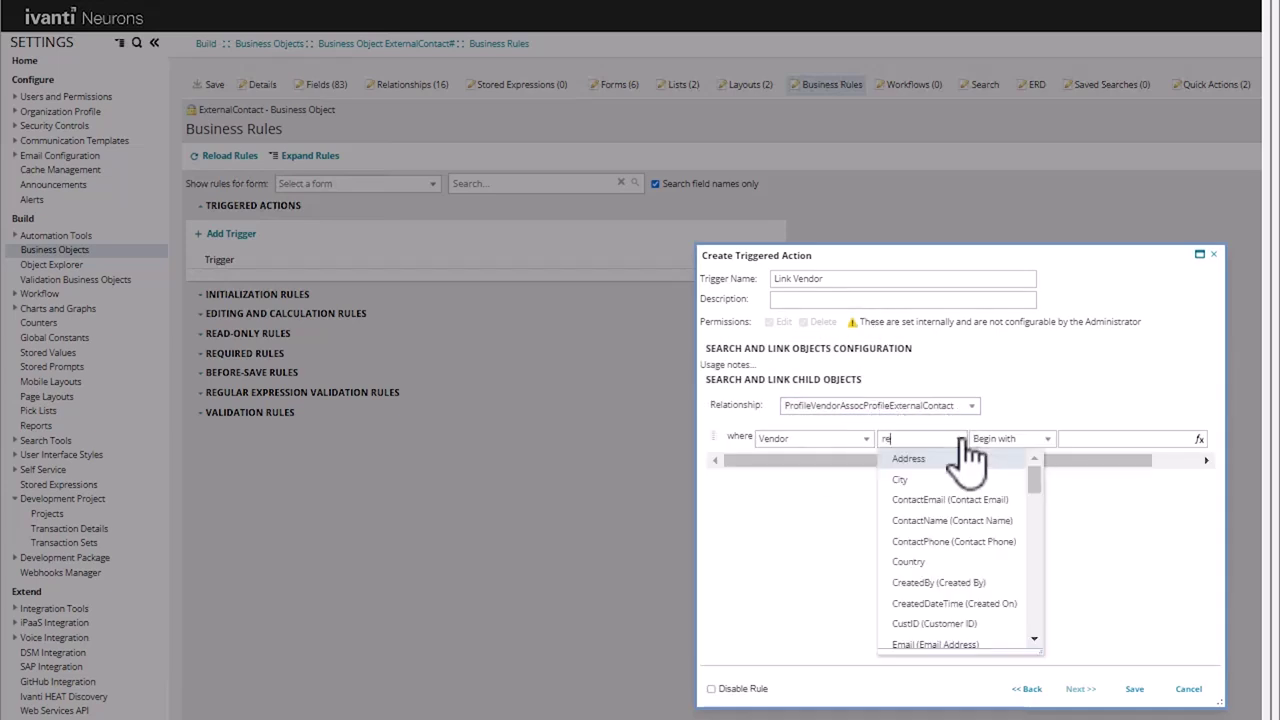
text(c)
click(905, 480)
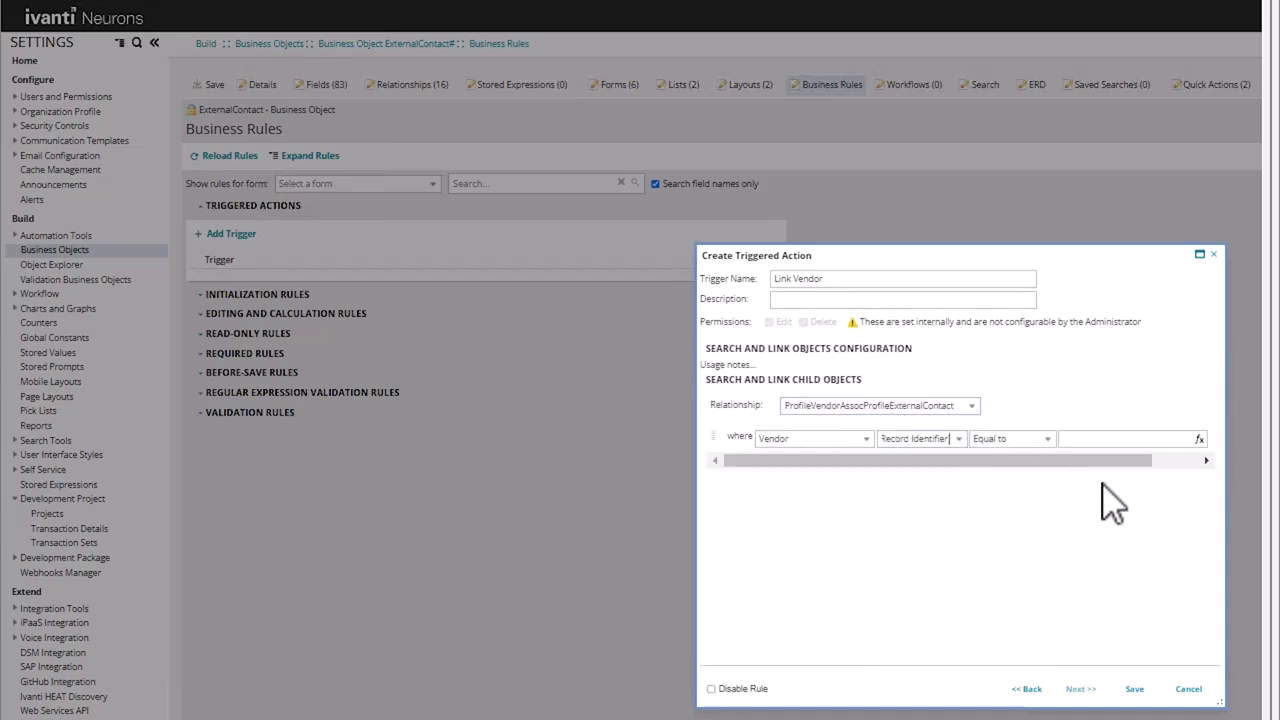
click(1200, 440)
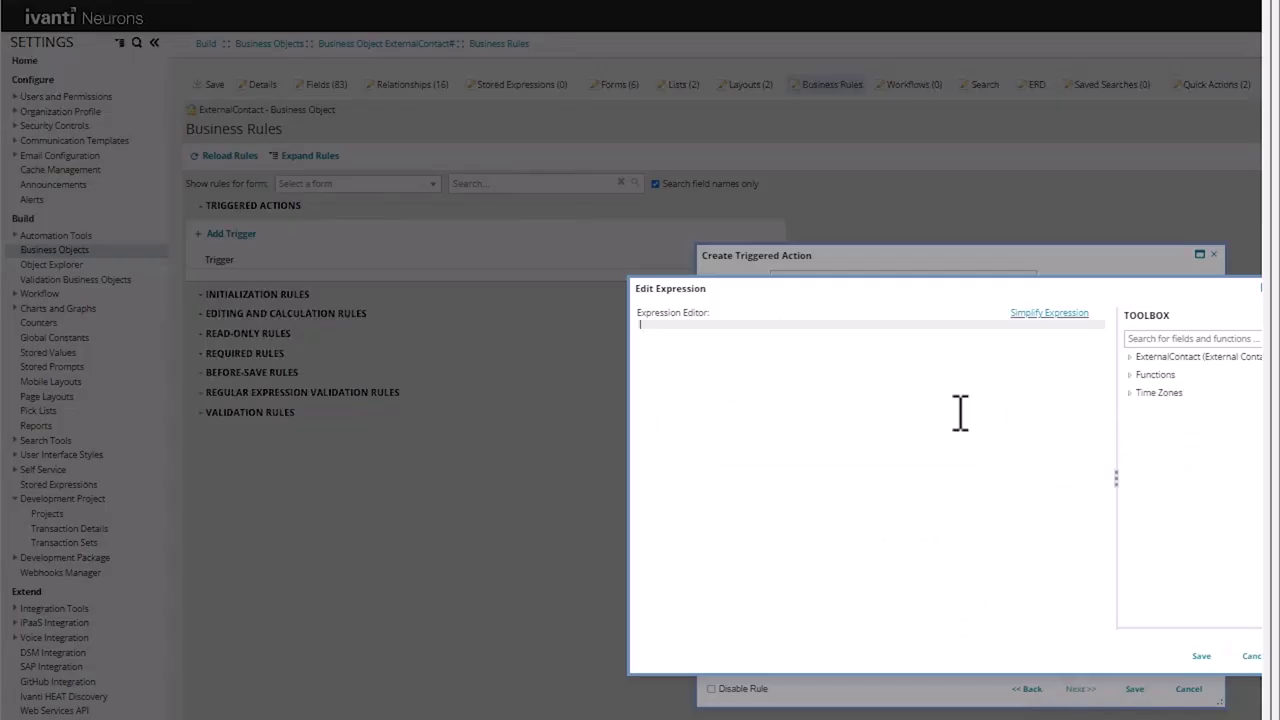
text($(VendorRe)
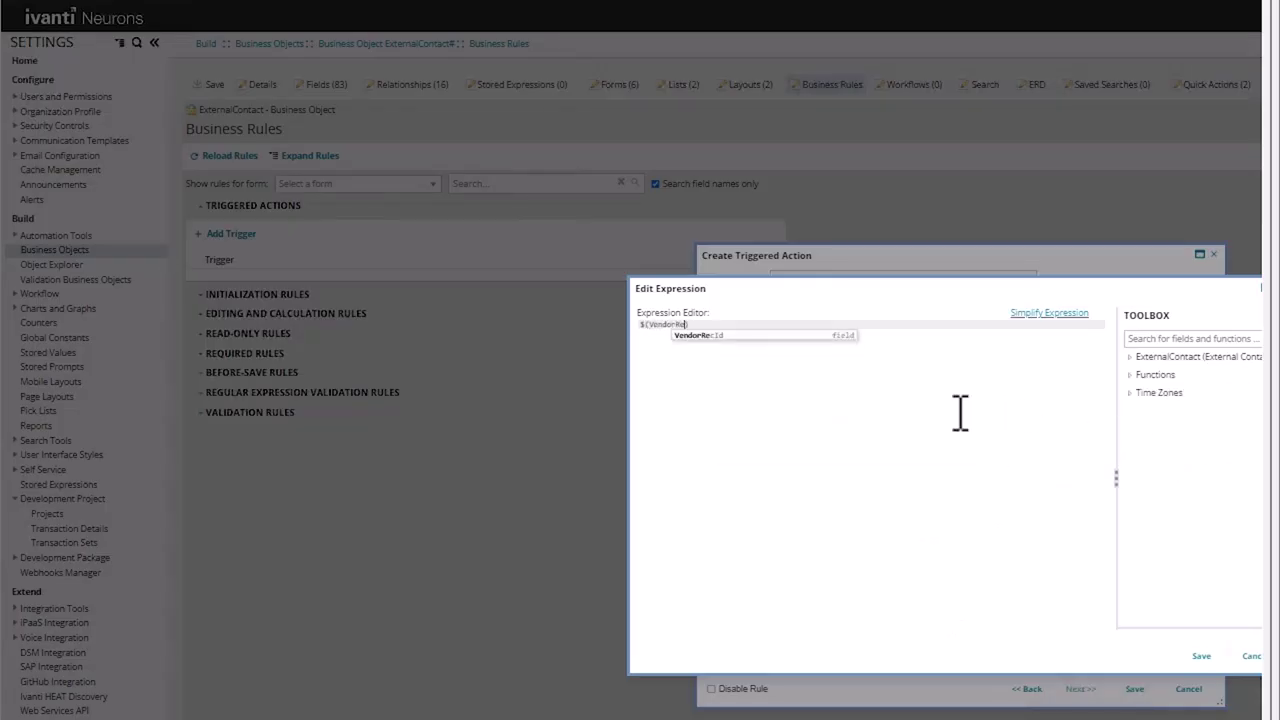
key(Return)
click(1199, 656)
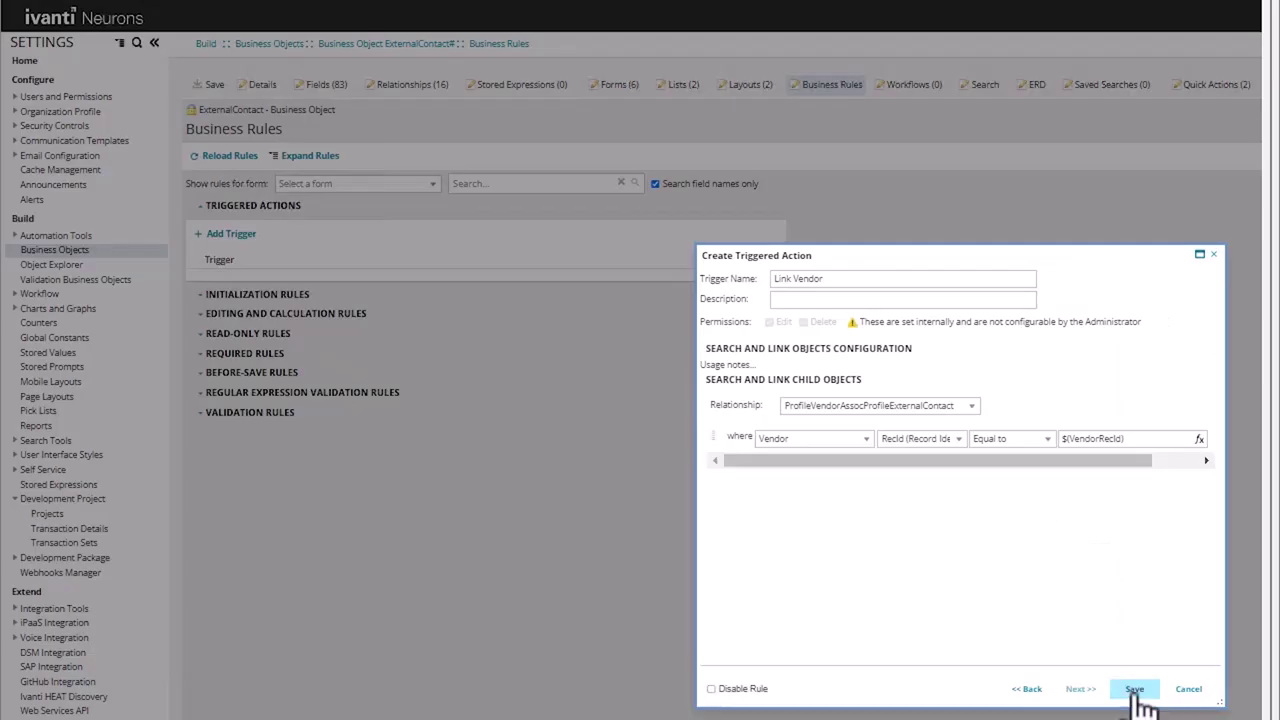
click(1135, 690)
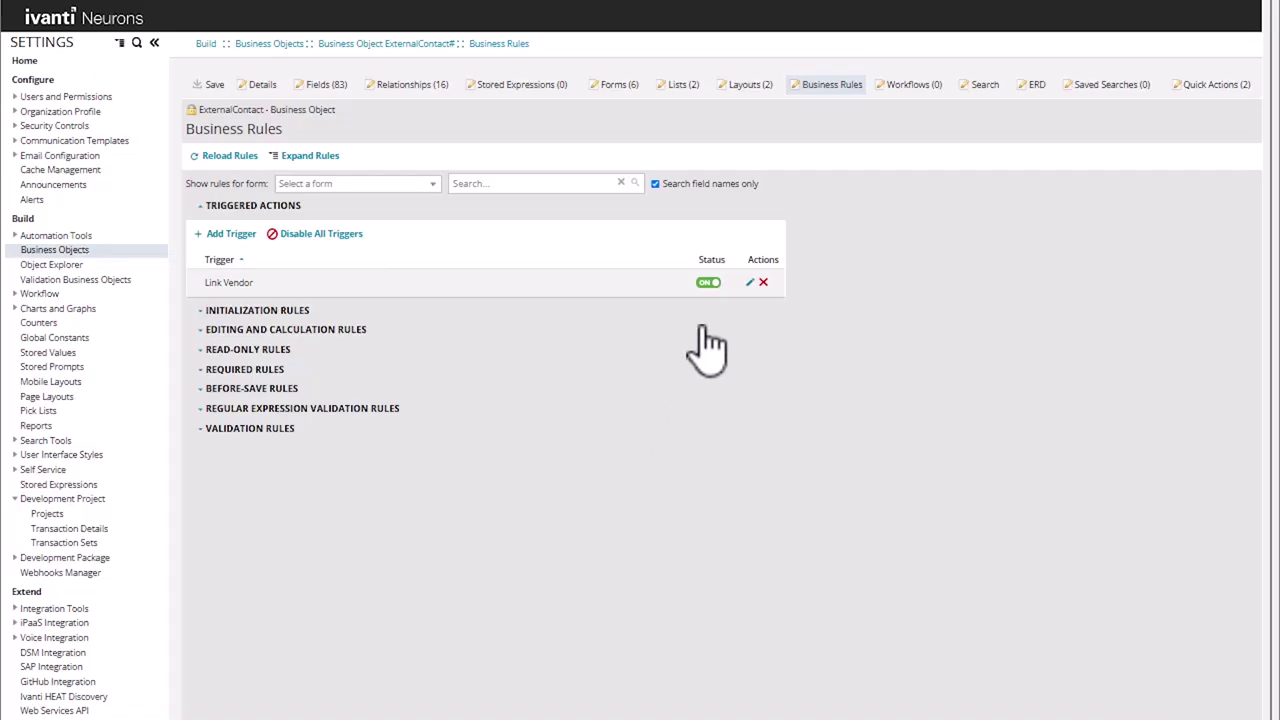
Step: Return to the business objects overview and open the Incident object's quick actions in the Classic Action Designer
click(268, 45)
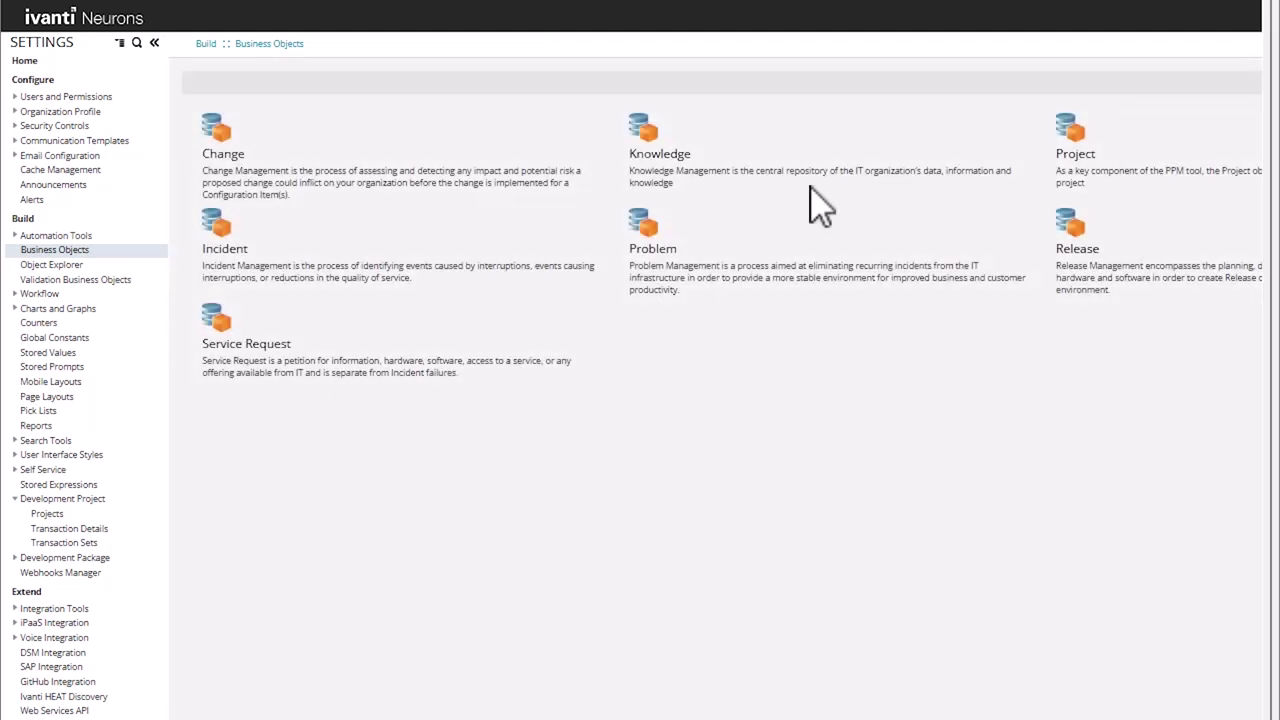
click(236, 252)
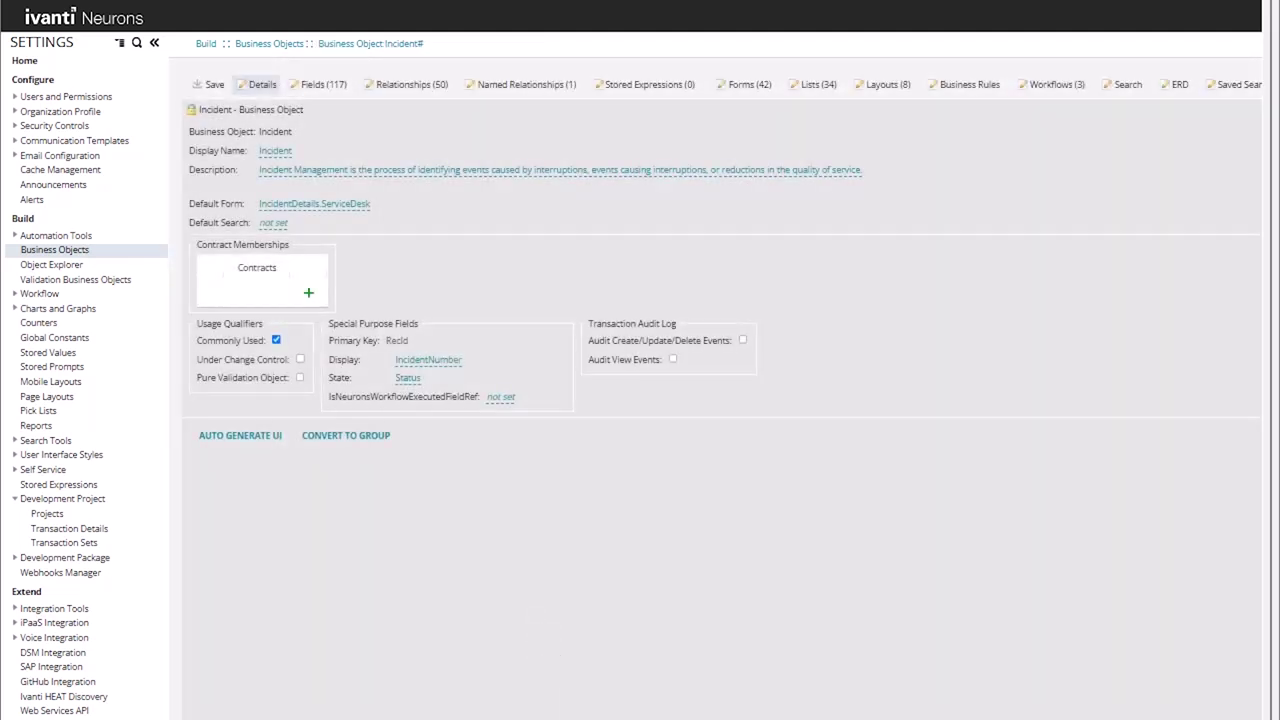
scroll(946, 350, right, 10)
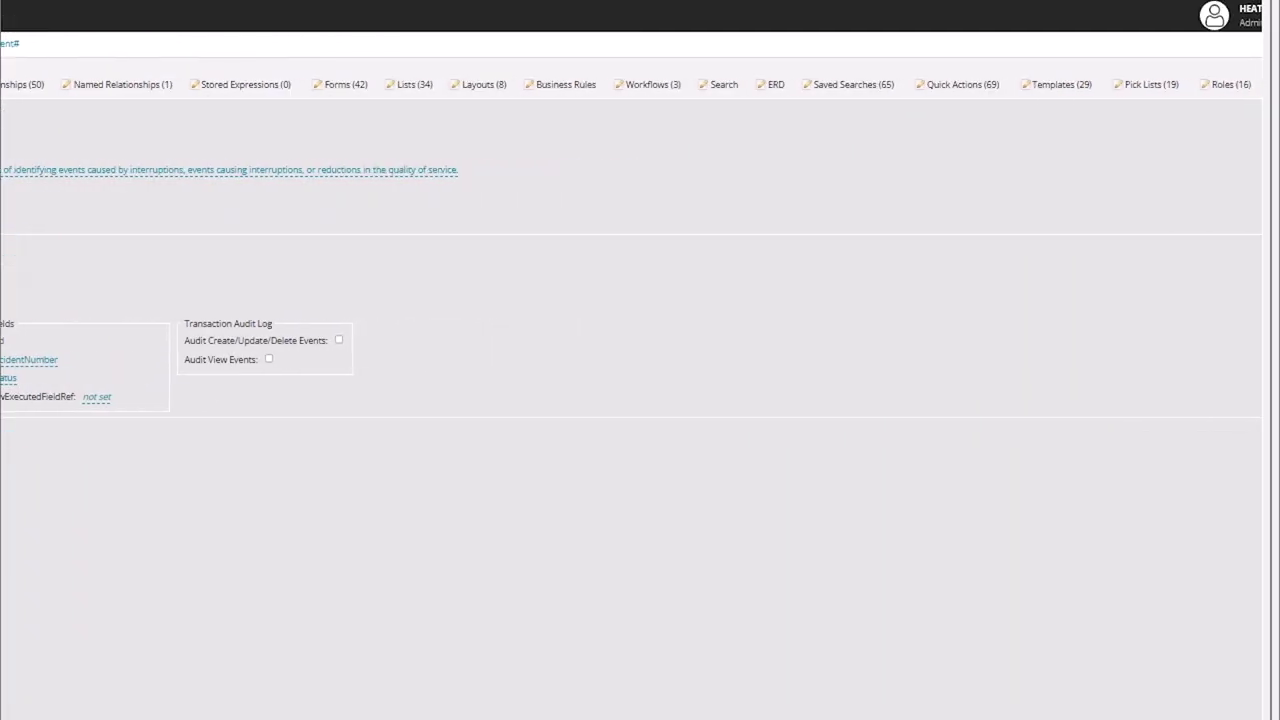
click(953, 86)
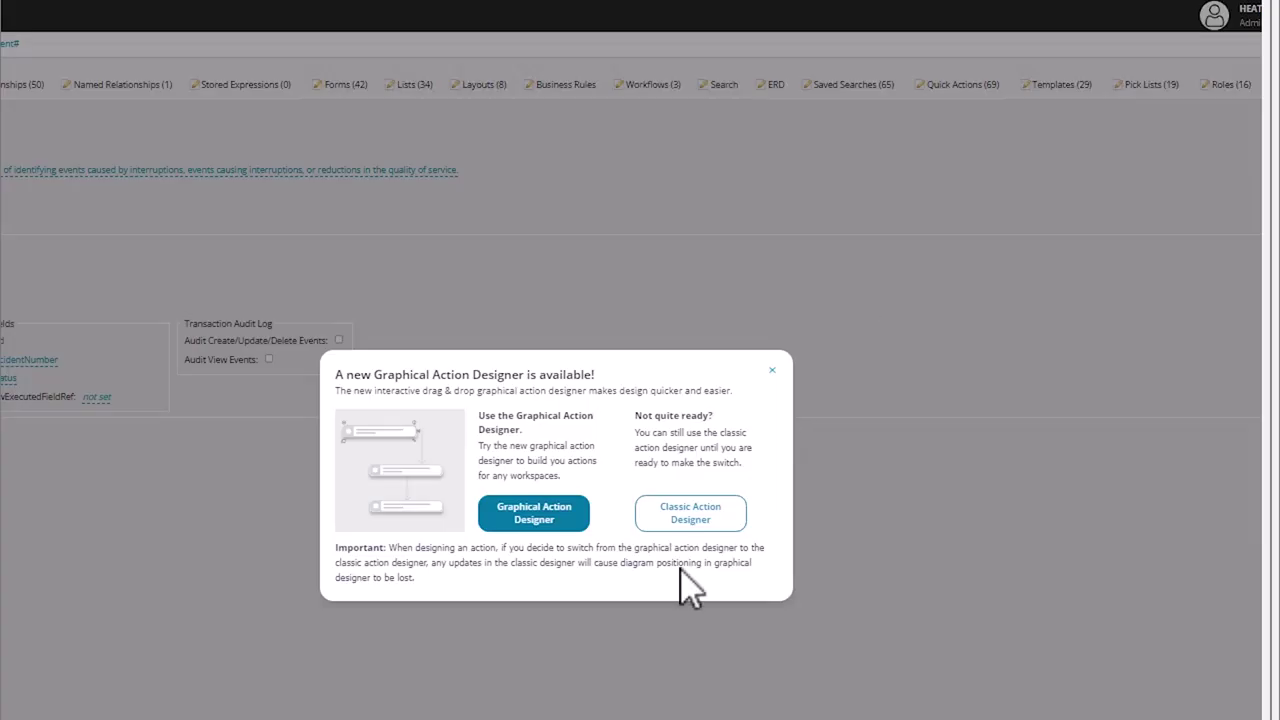
click(684, 513)
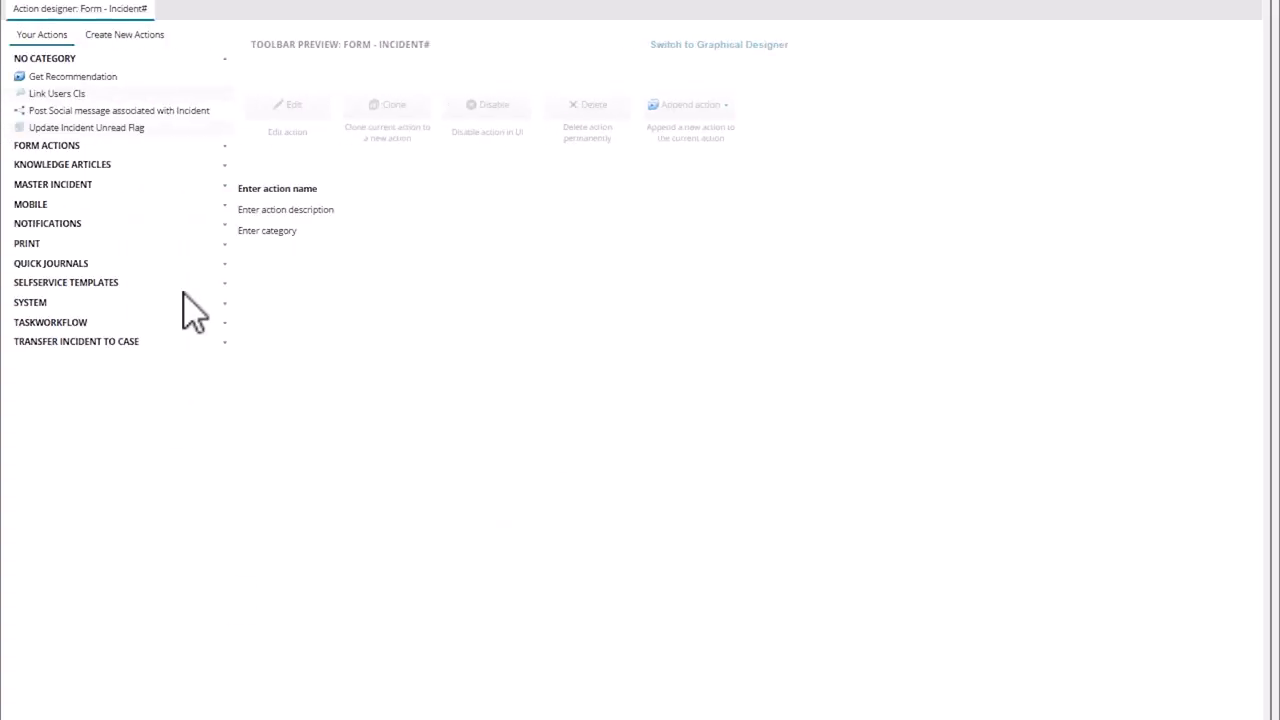
Step: Start a new Insert Object action named Create New Vendor Contact for the ExternalContact business object
click(155, 37)
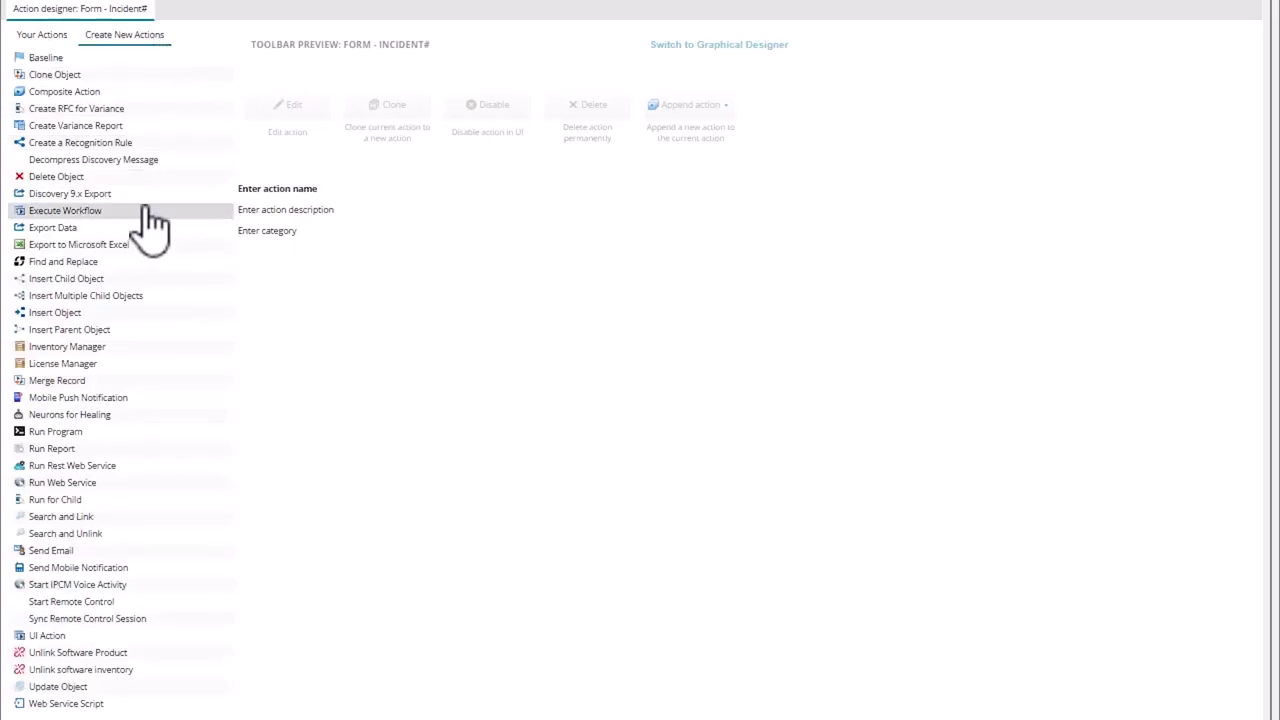
click(50, 313)
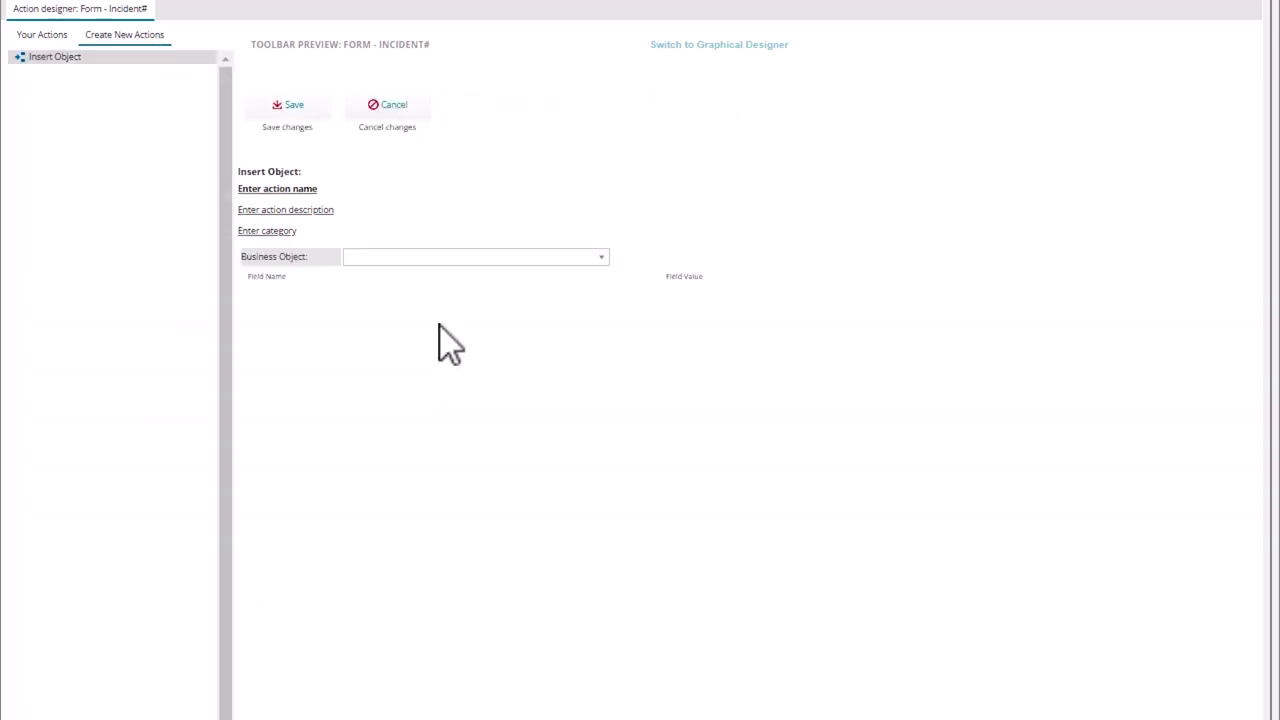
click(290, 189)
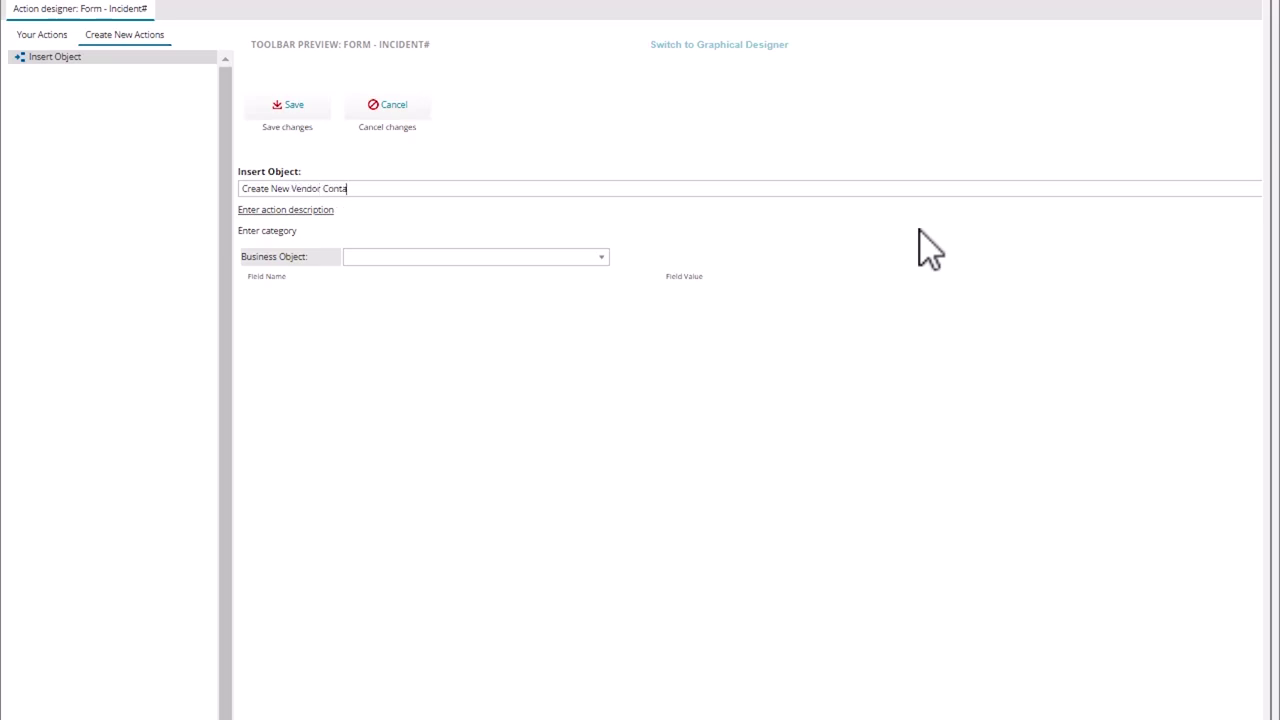
click(600, 258)
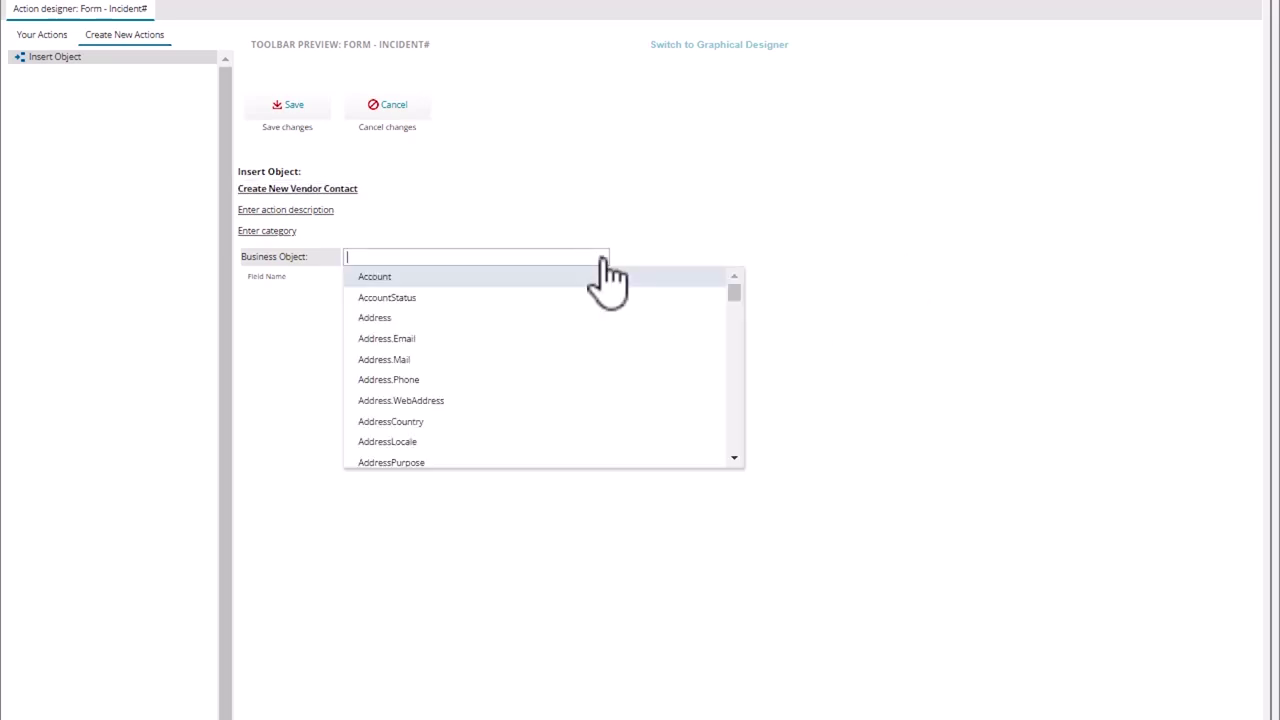
text(ext)
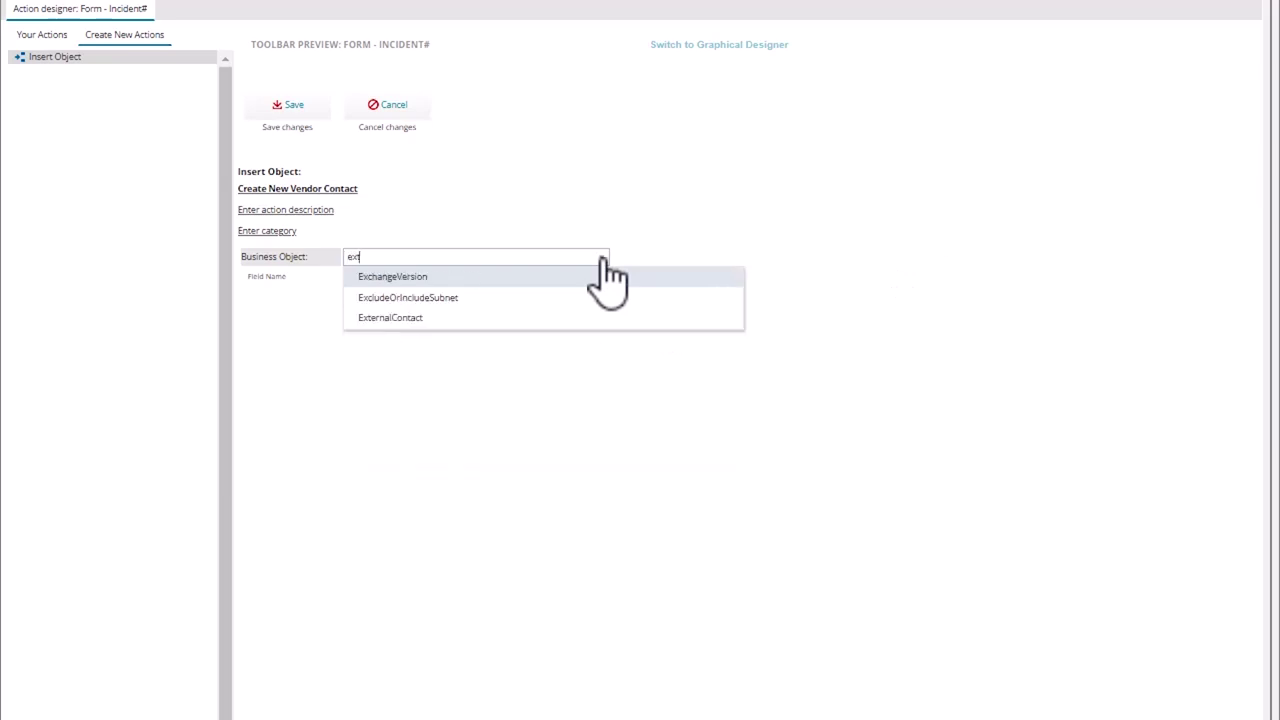
click(603, 278)
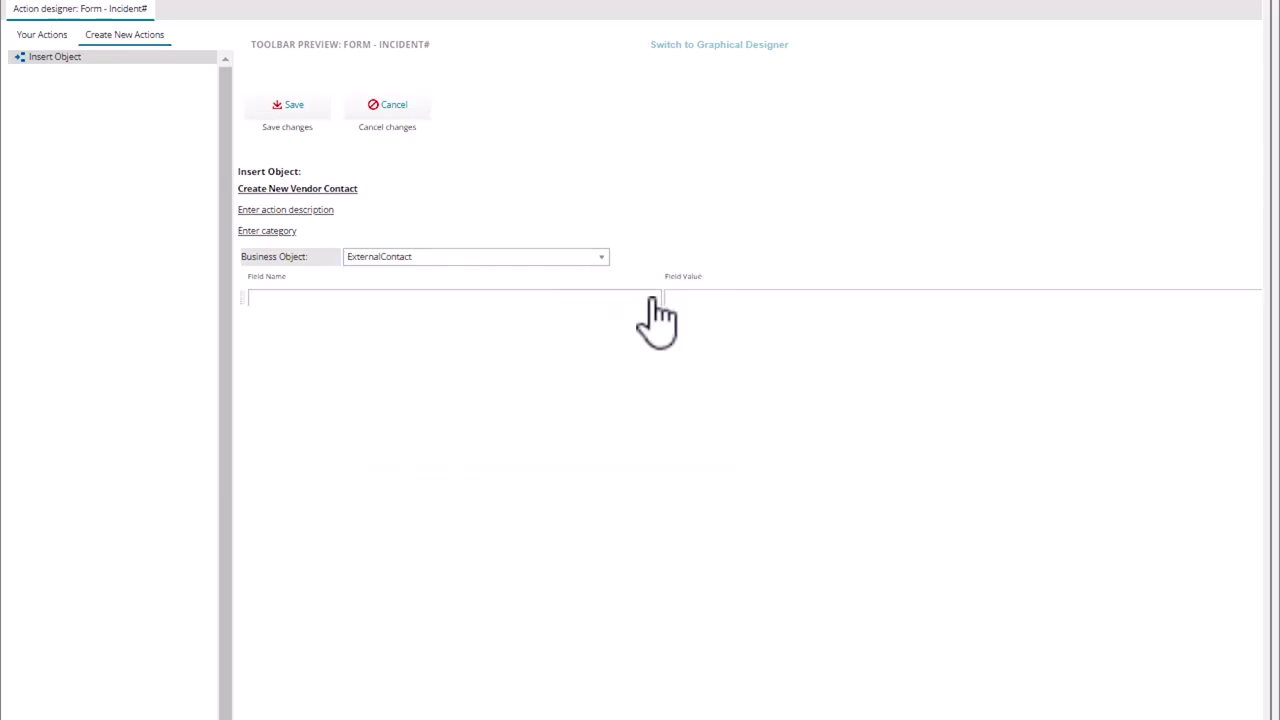
Step: Choose FirstName as the action's first field and add three more field rows
click(652, 298)
text(fi)
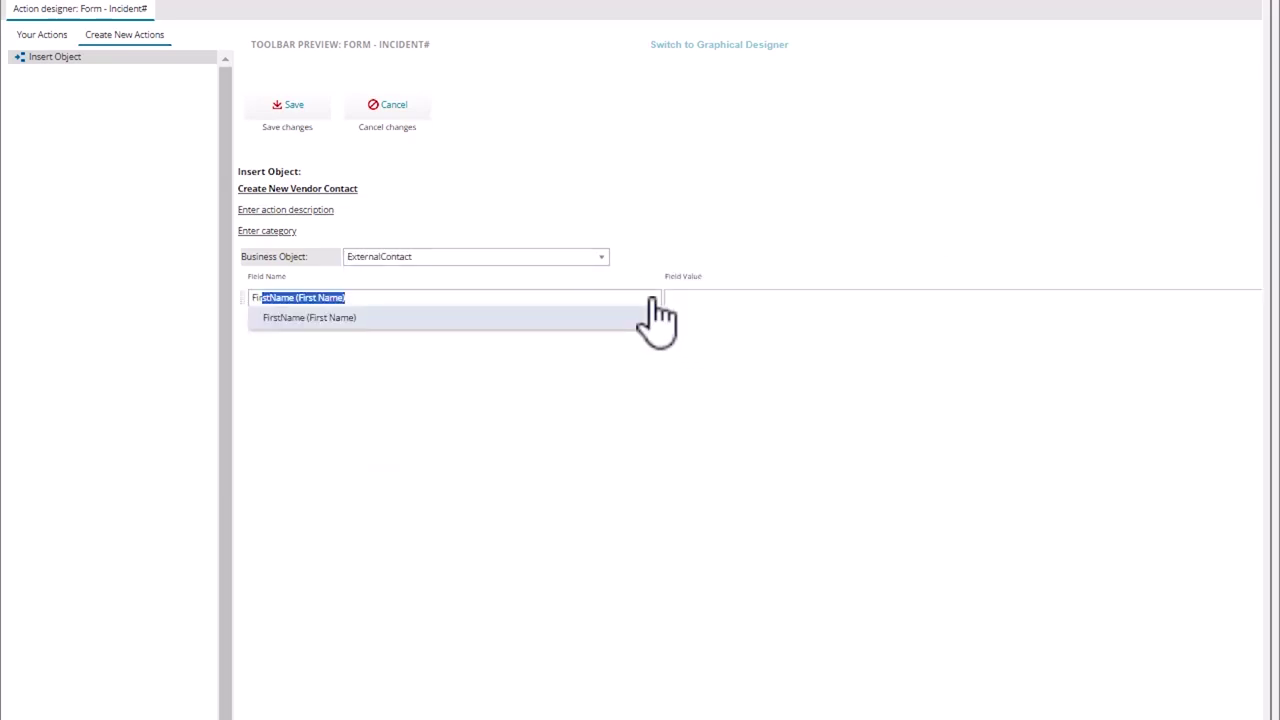
click(651, 317)
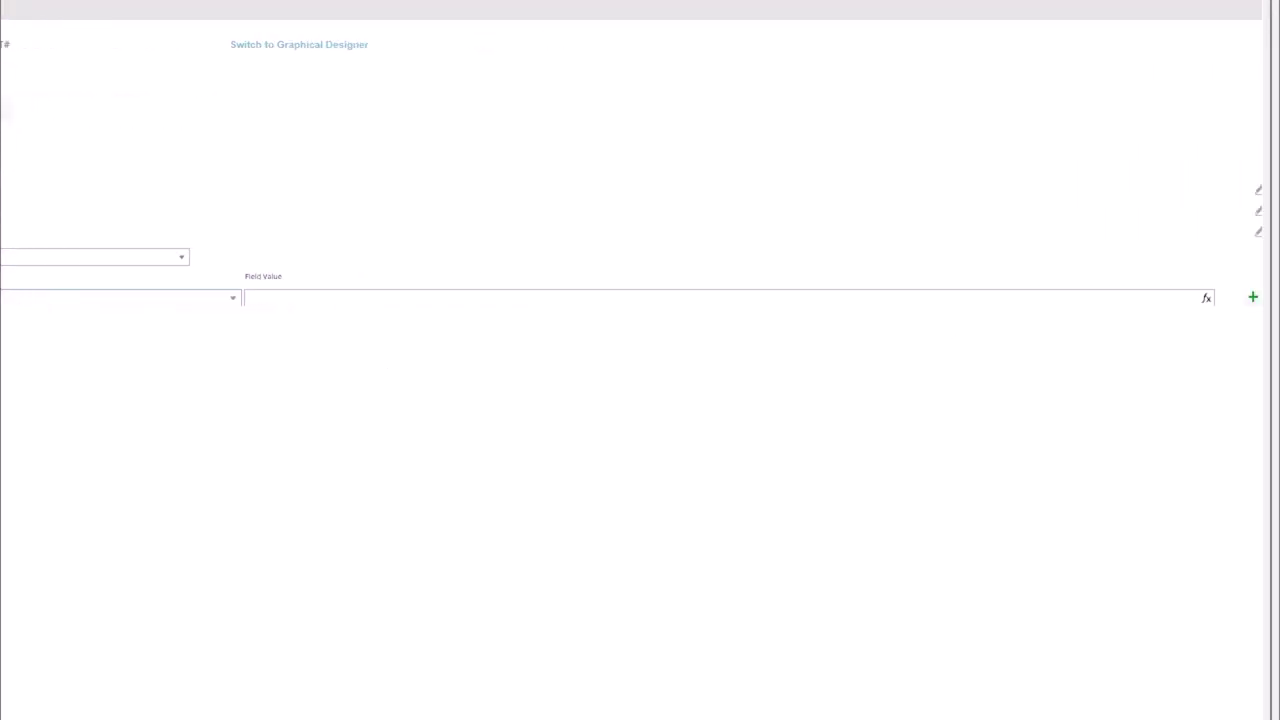
click(1253, 297)
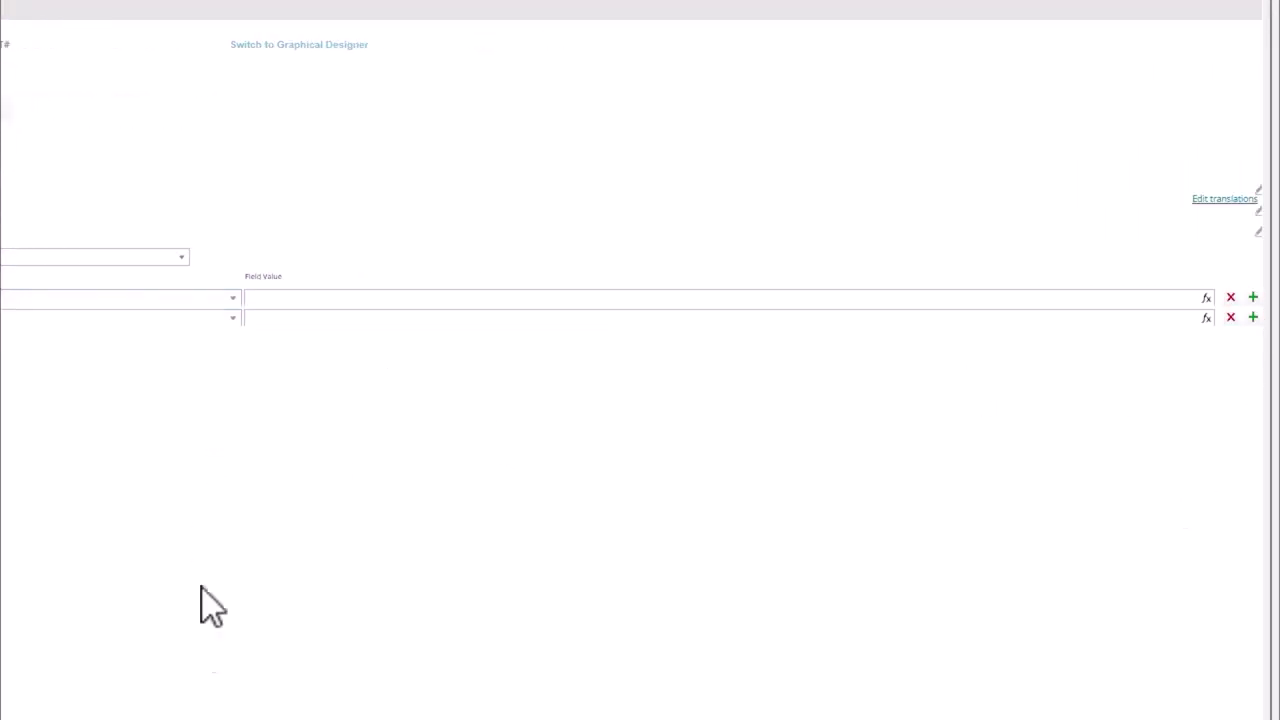
click(1253, 317)
click(1253, 337)
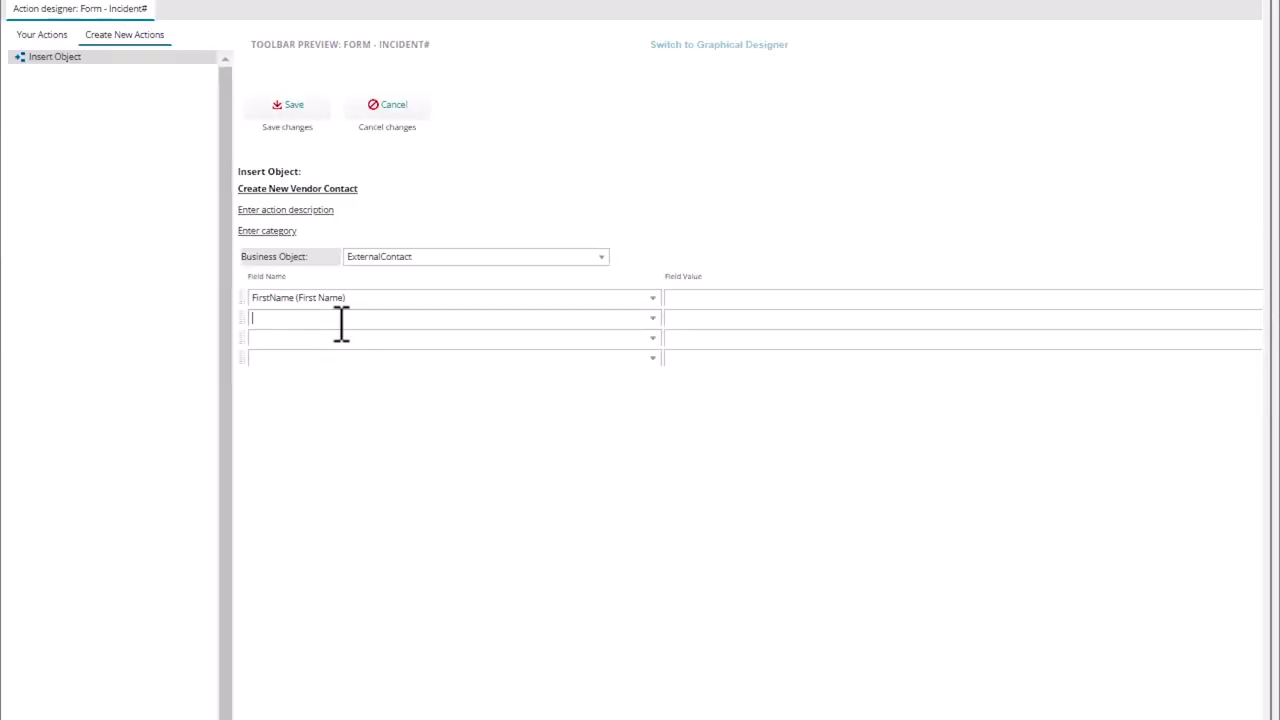
Step: Assign LastName, Phone1 and PrimaryEmail to the three empty field rows of the action
text(last)
key(Down)
key(Down)
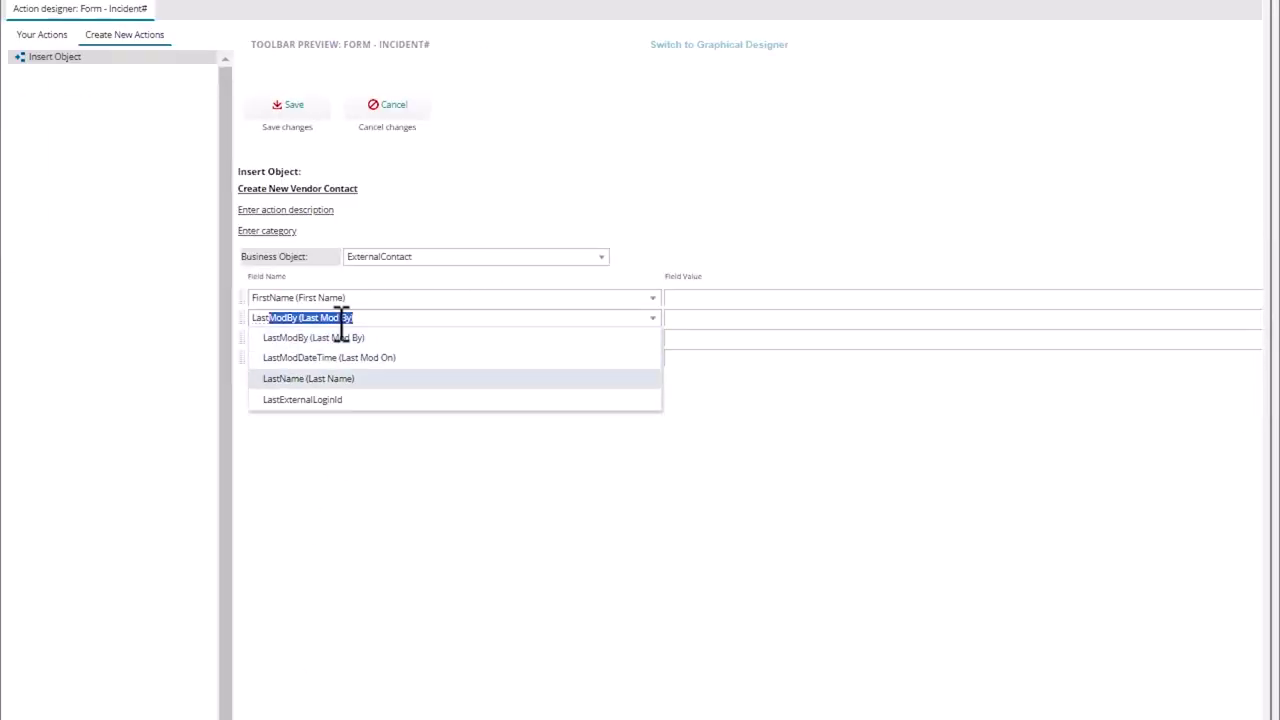
key(Return)
click(281, 339)
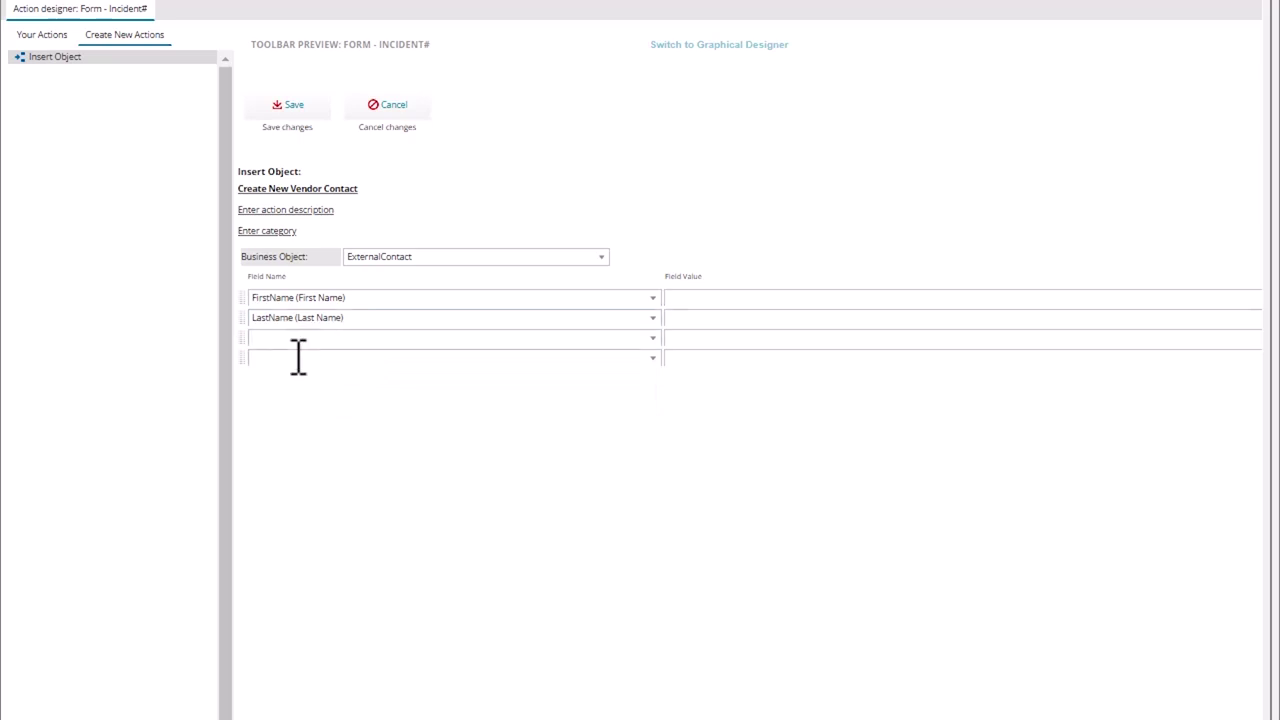
text(pho)
key(Down)
key(Return)
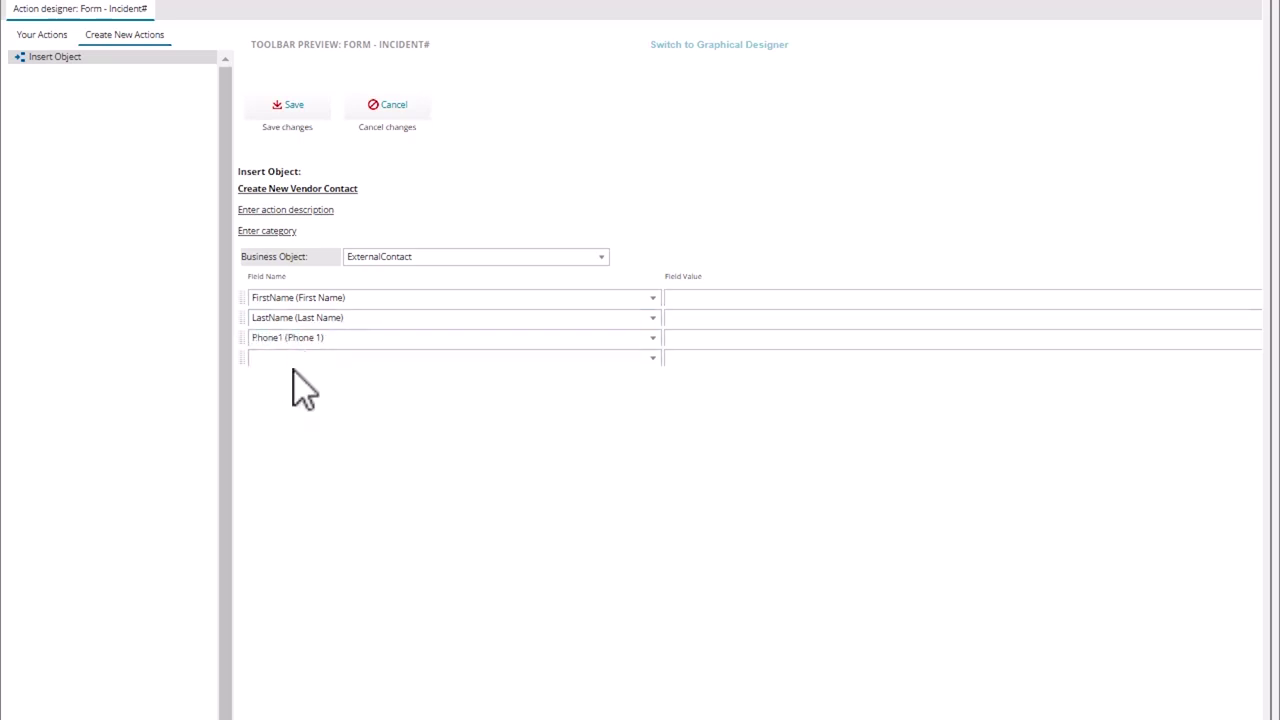
click(291, 360)
text(prim)
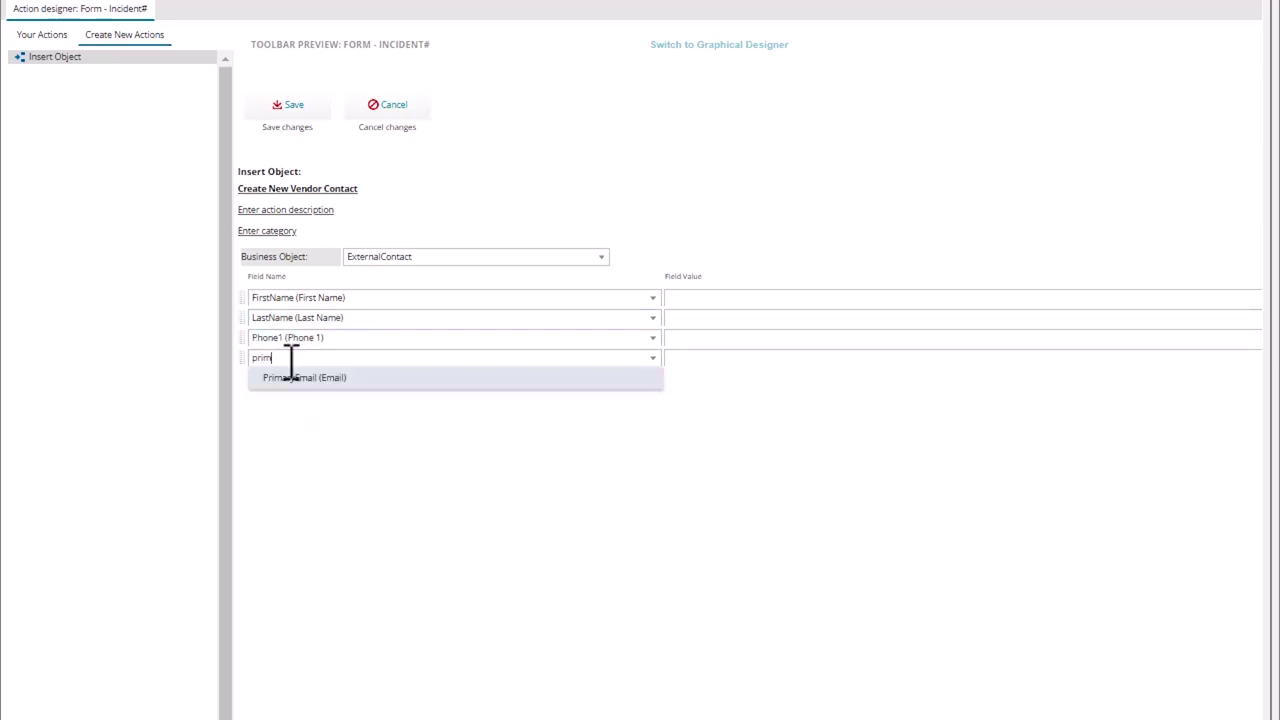
key(Down)
key(Return)
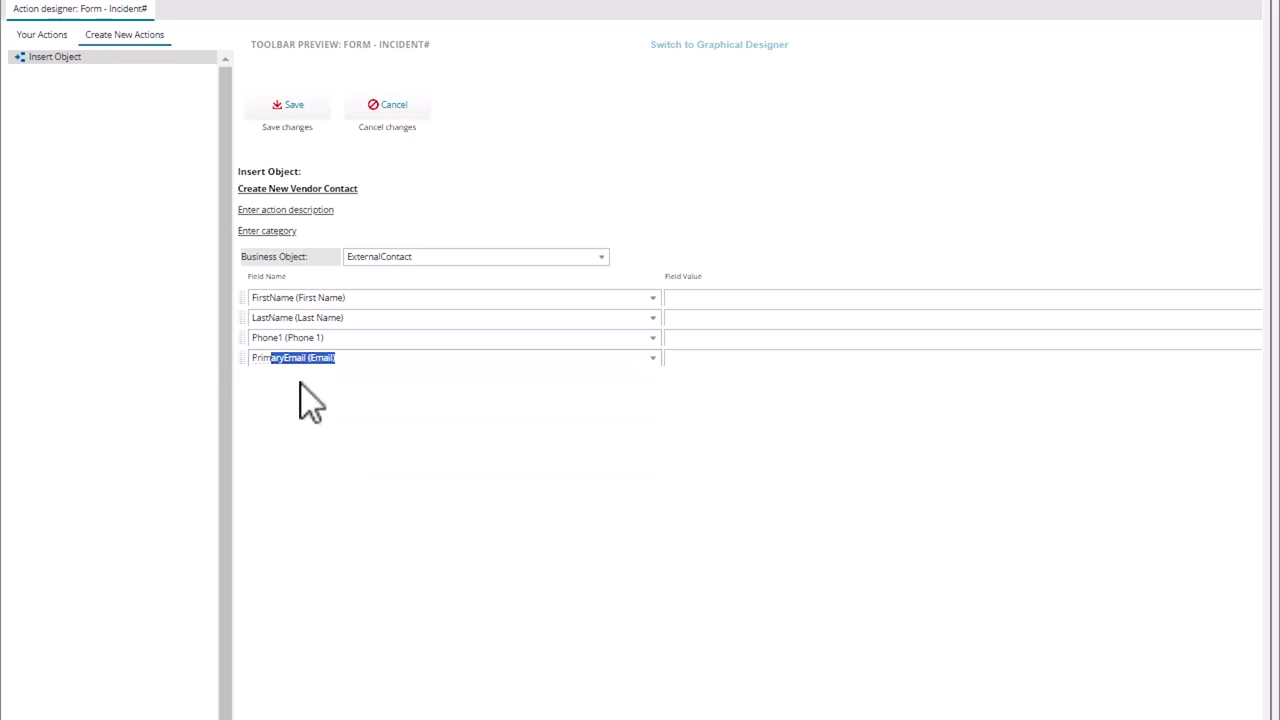
Step: Set the FirstName field's value to $(Prompt("First Name", "", _, _, false, true))
click(806, 299)
text($(Pr)
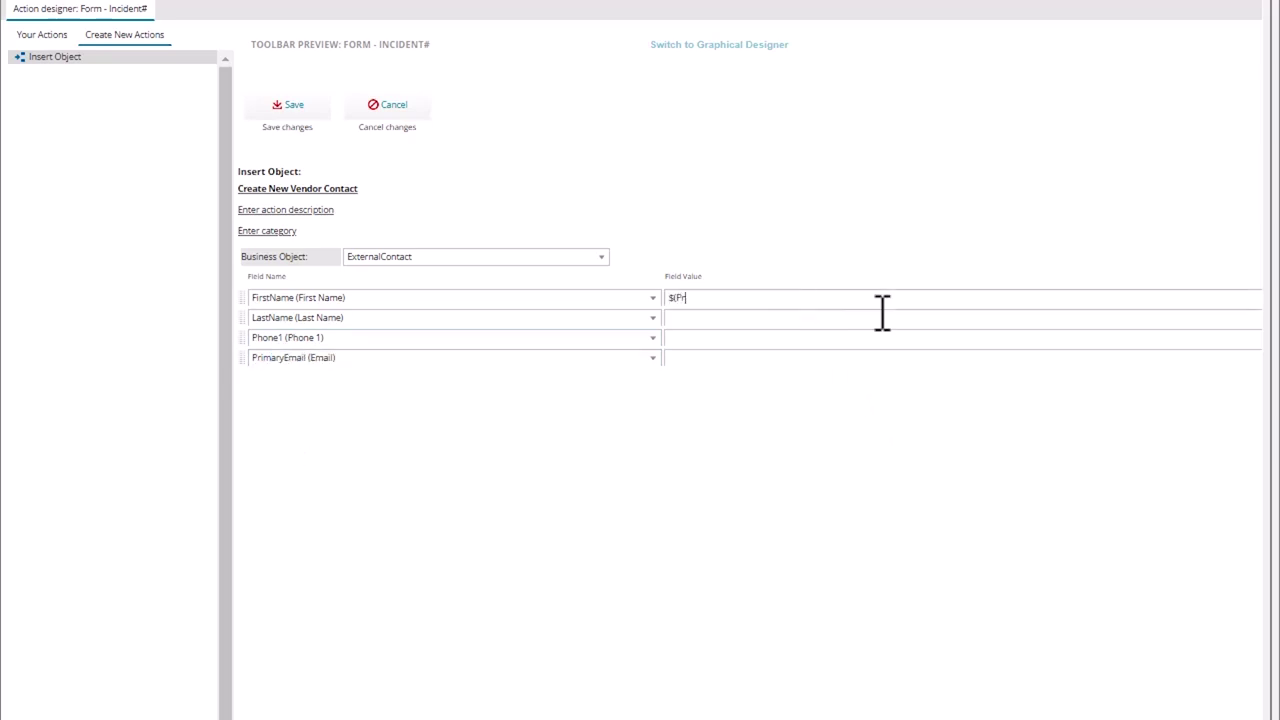
text(ompt()
text(_, _, false, true)
Step: Set the LastName field's value to $(Prompt("Last Name", "", _, _, false, true))
click(882, 313)
text($()
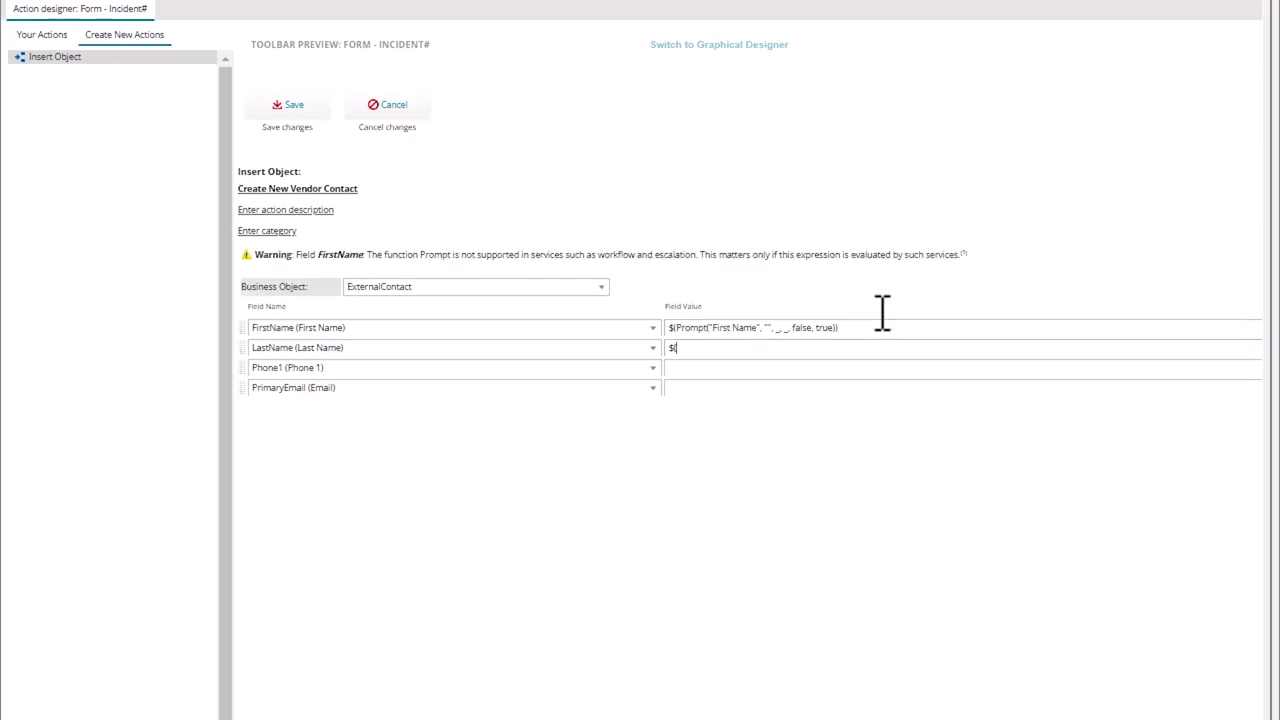
text(Prompt("La)
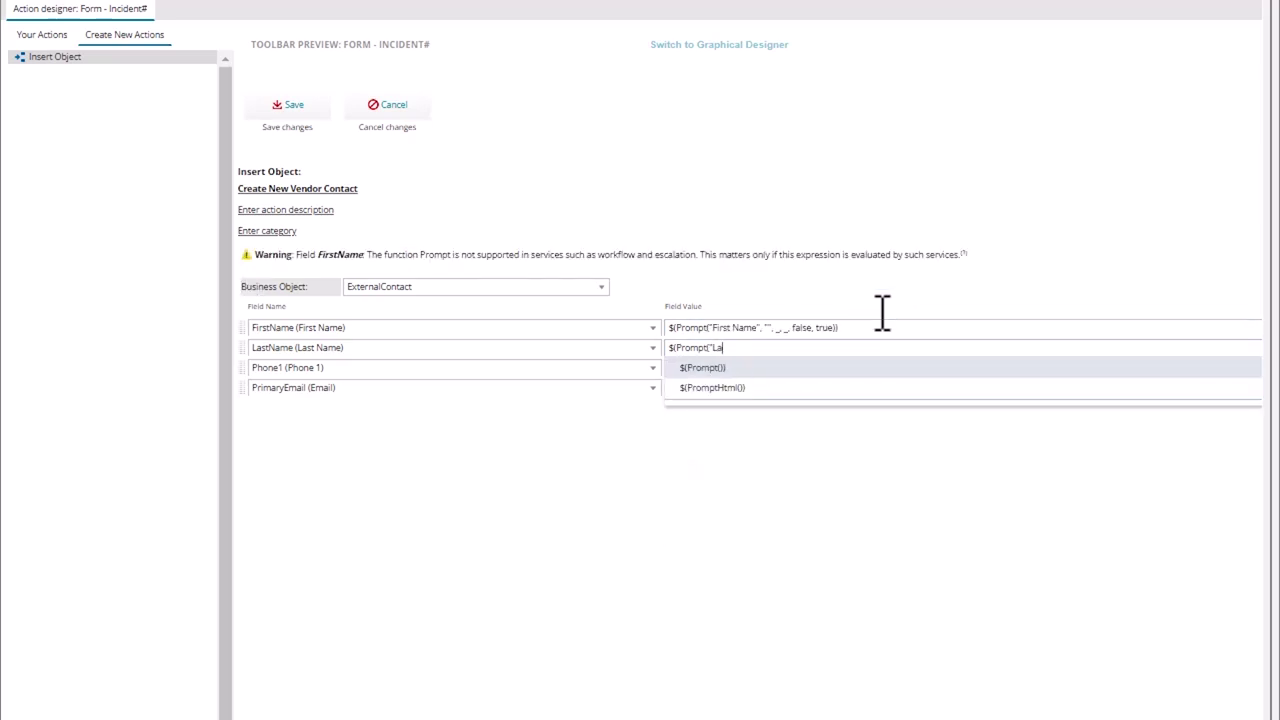
text(st Name",)
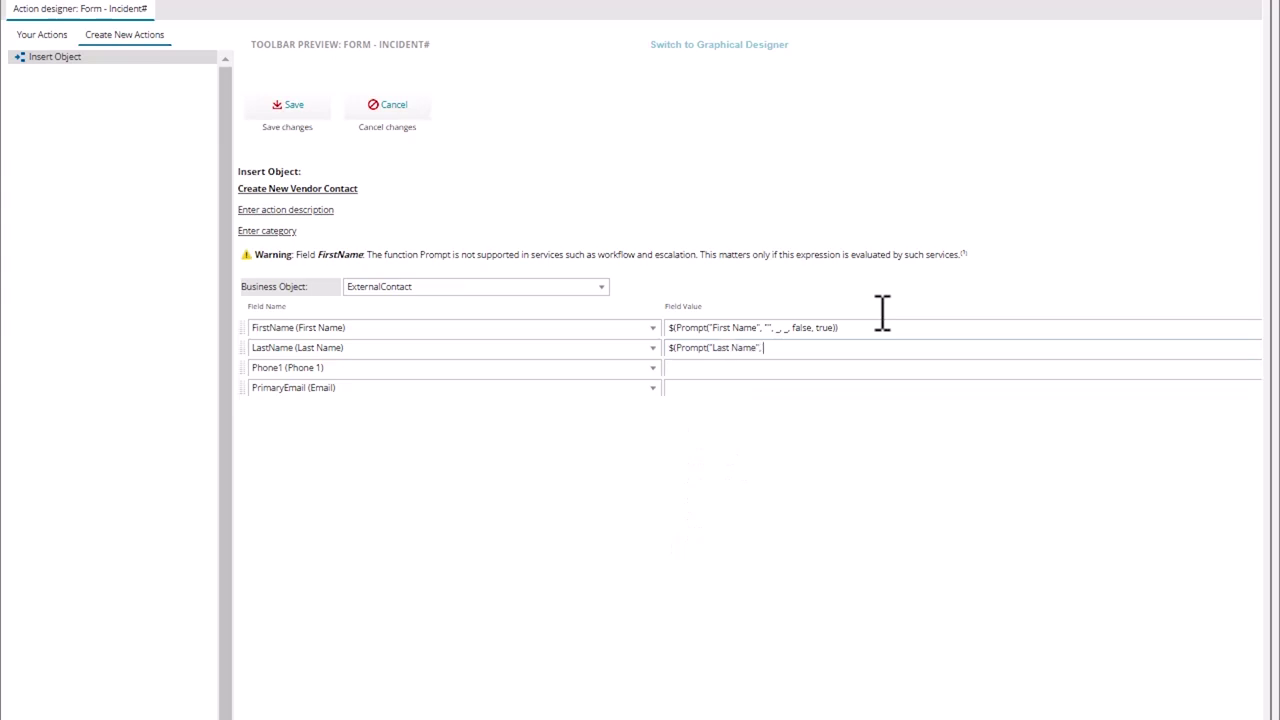
text(st Name", "", _, _, false, true)
Step: Set the Phone1 value to $(Prompt("Phone")) and the PrimaryEmail value to $(Prompt("Email"))
click(830, 367)
text($()
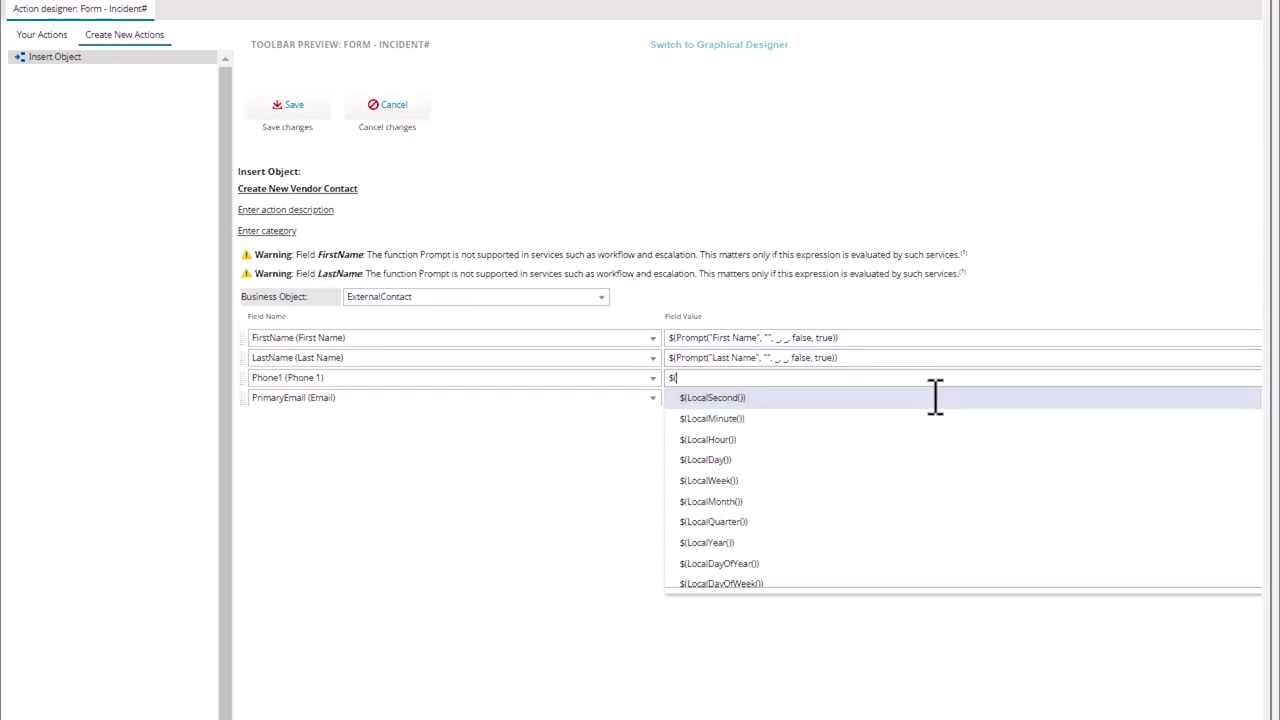
text(Prompt)
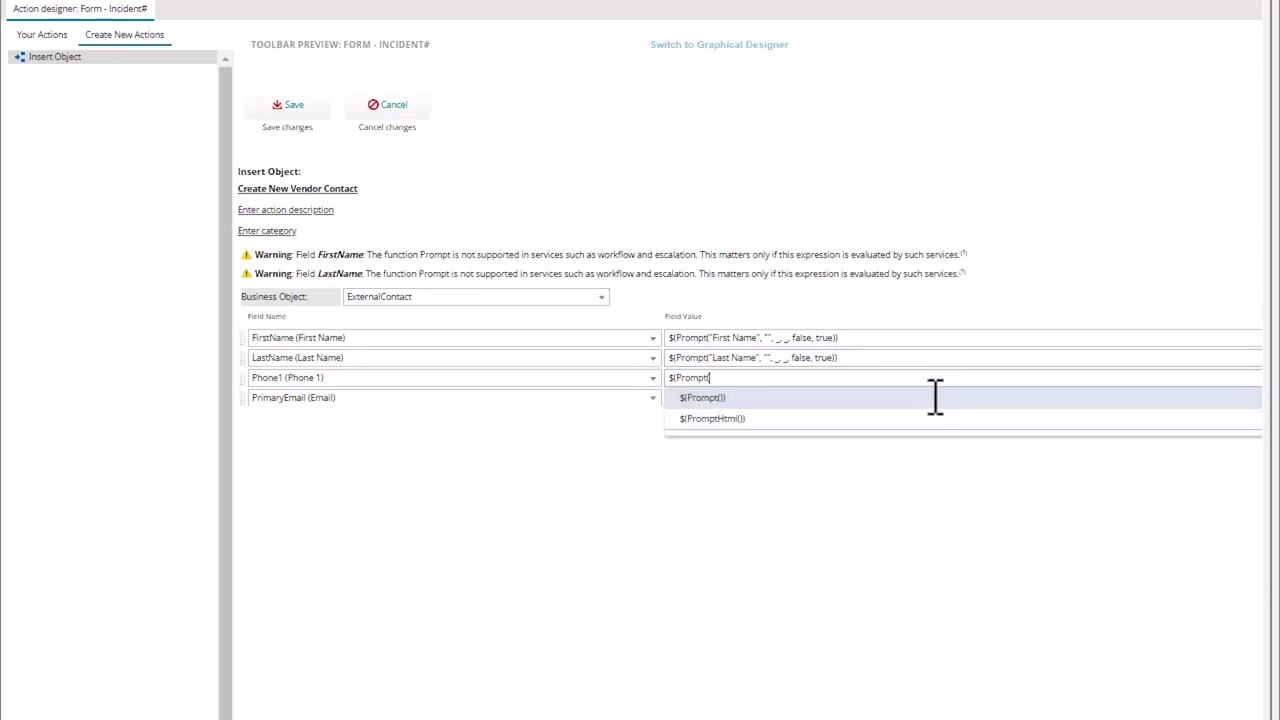
text(("Phone)
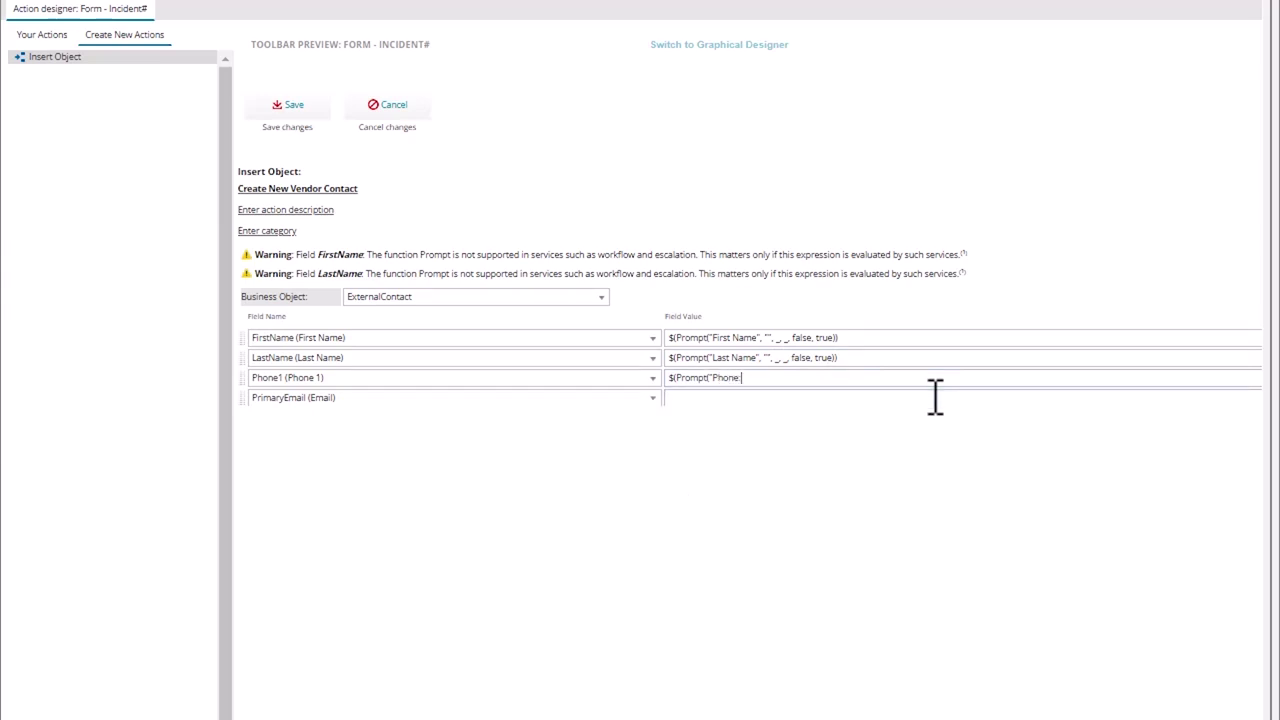
click(935, 397)
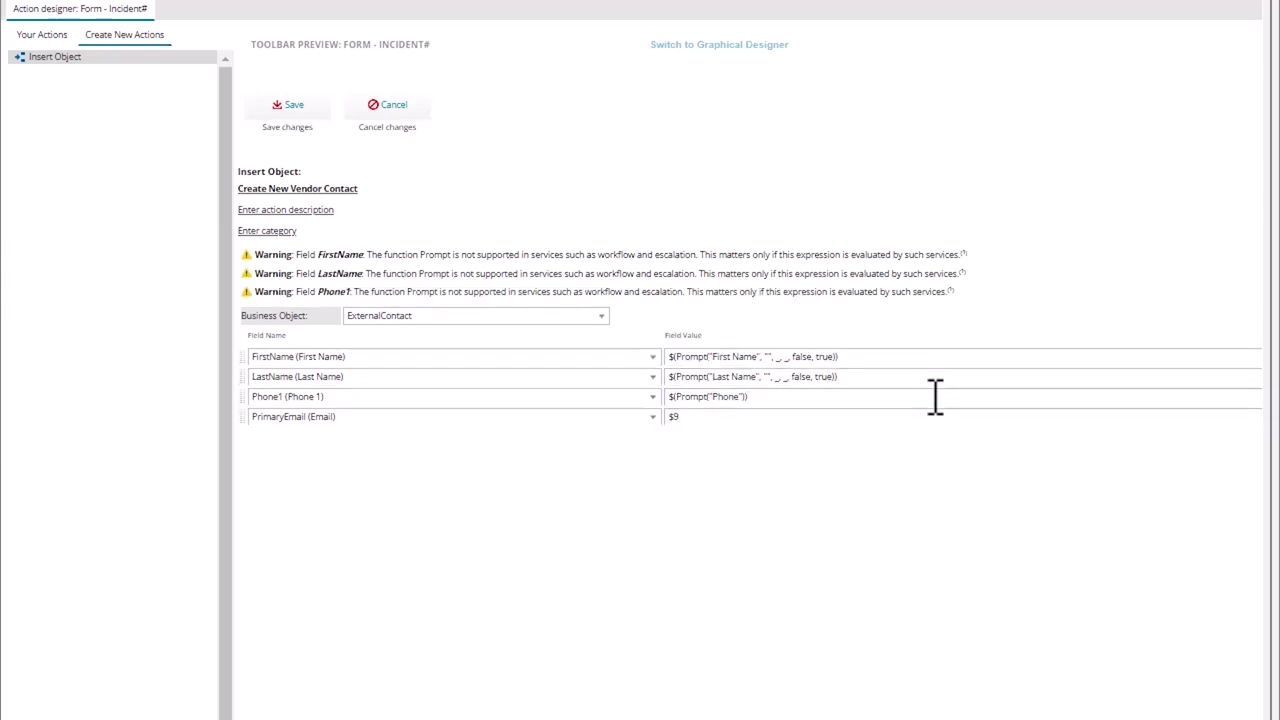
text($(Prompt(")
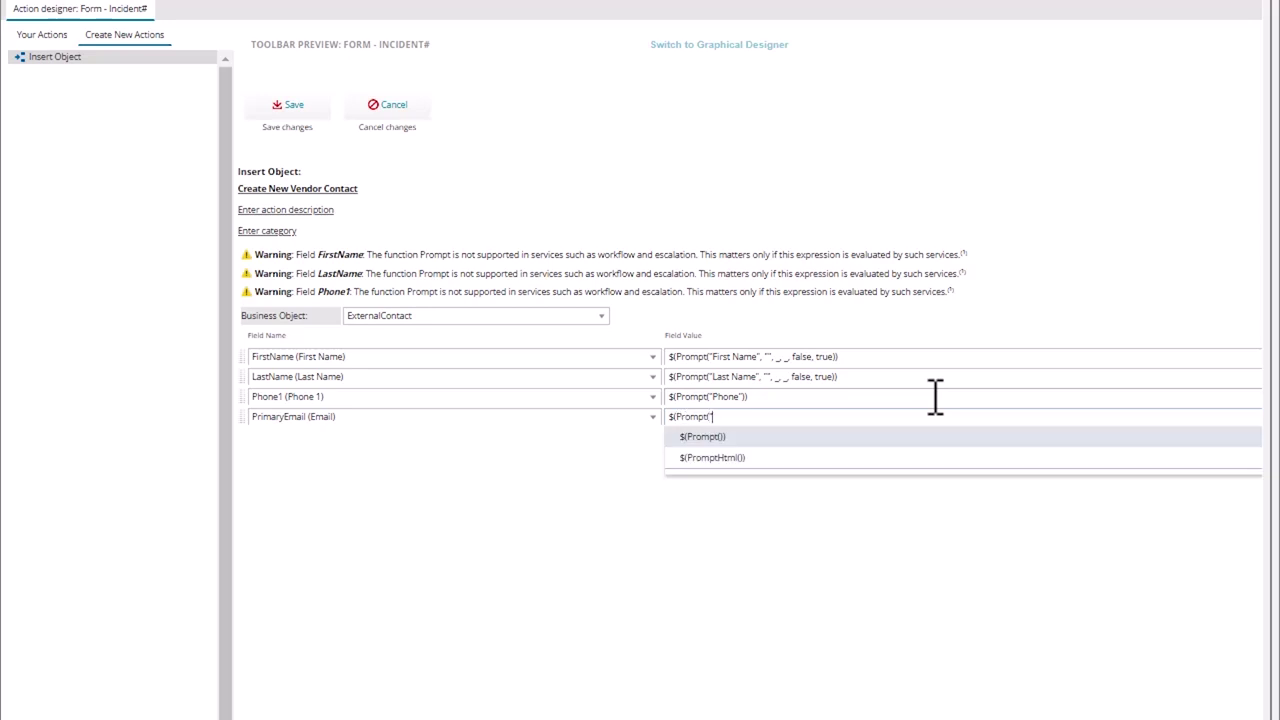
text(Email")
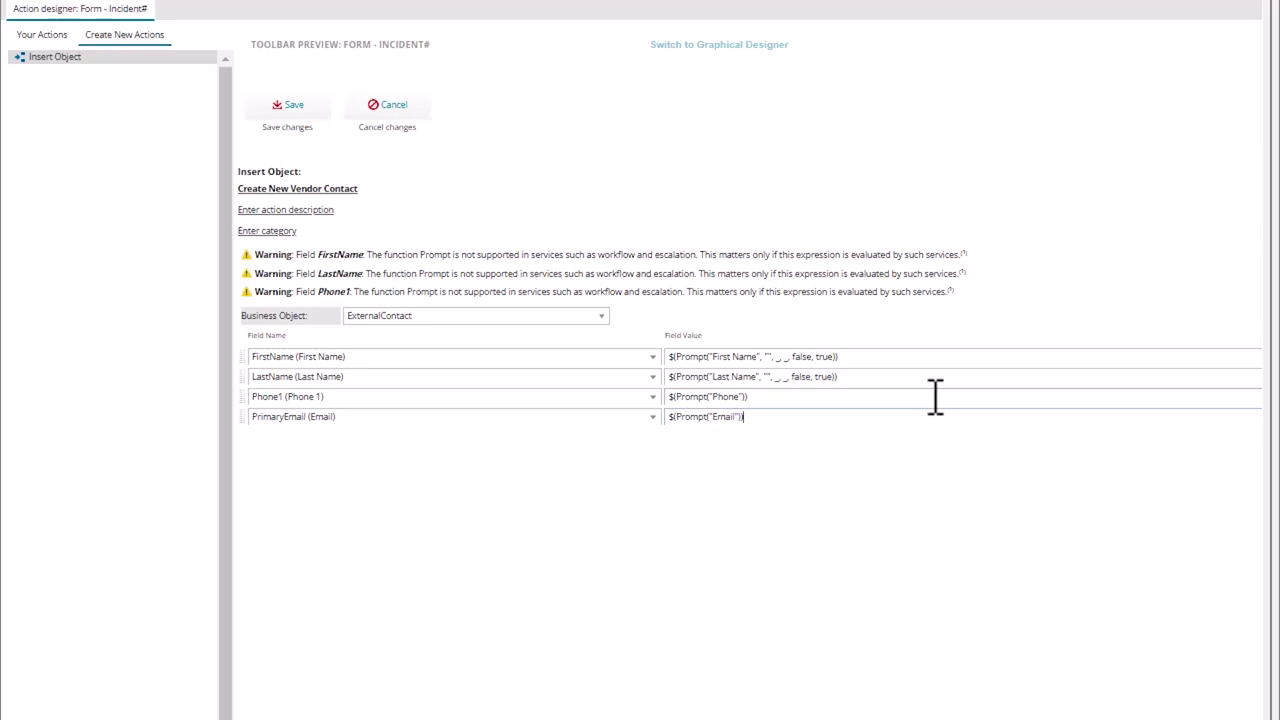
key(Tab)
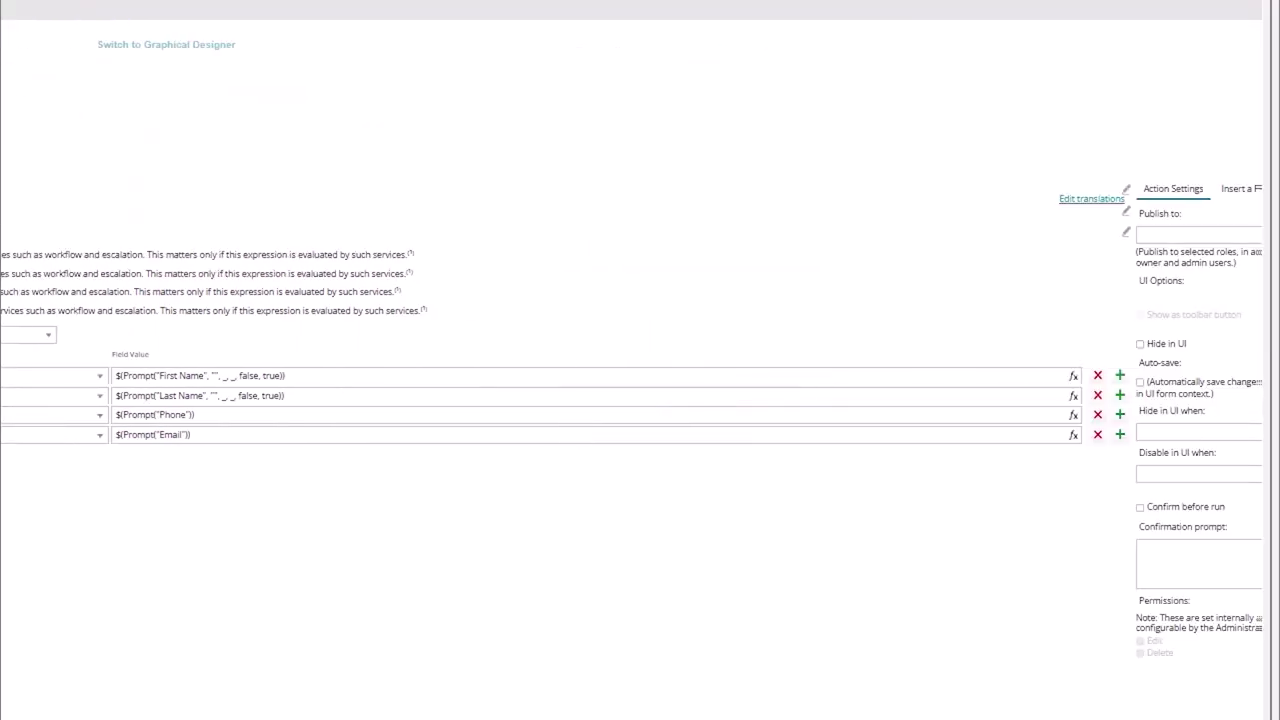
Step: Add a VendorRecId field row with the value $(VendorRecId) and save the action
click(1095, 436)
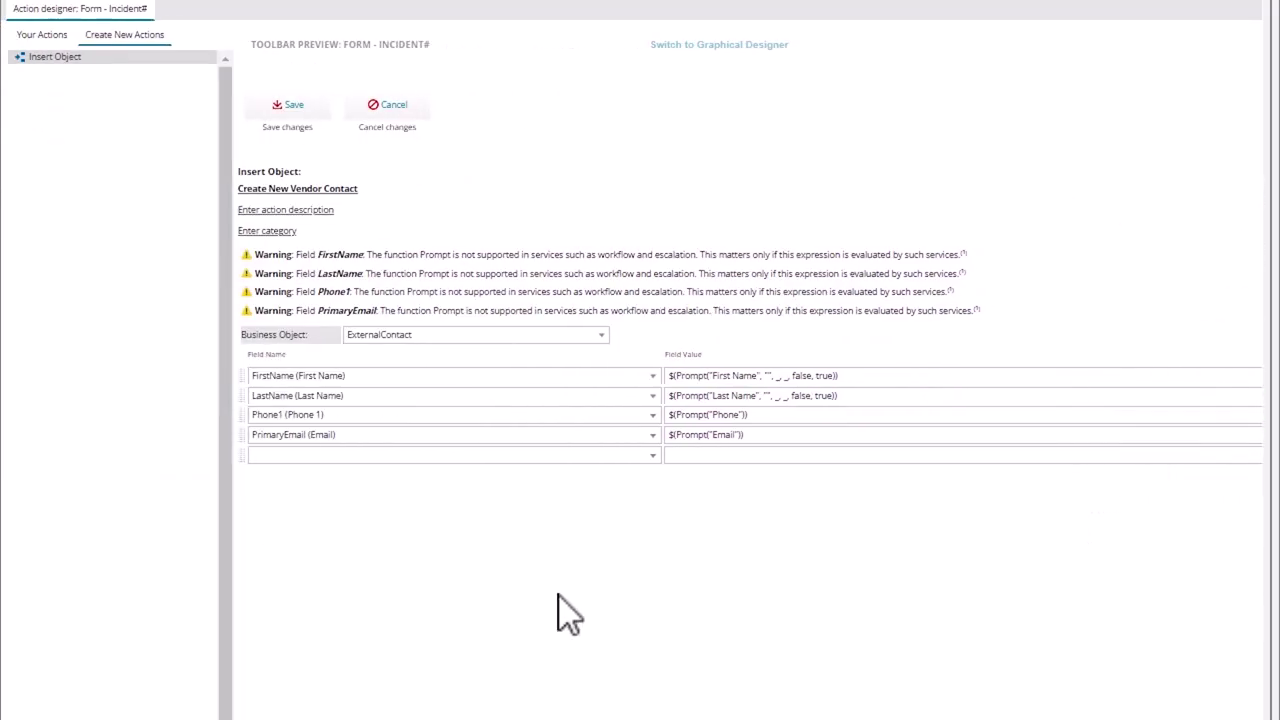
click(470, 455)
text(vend)
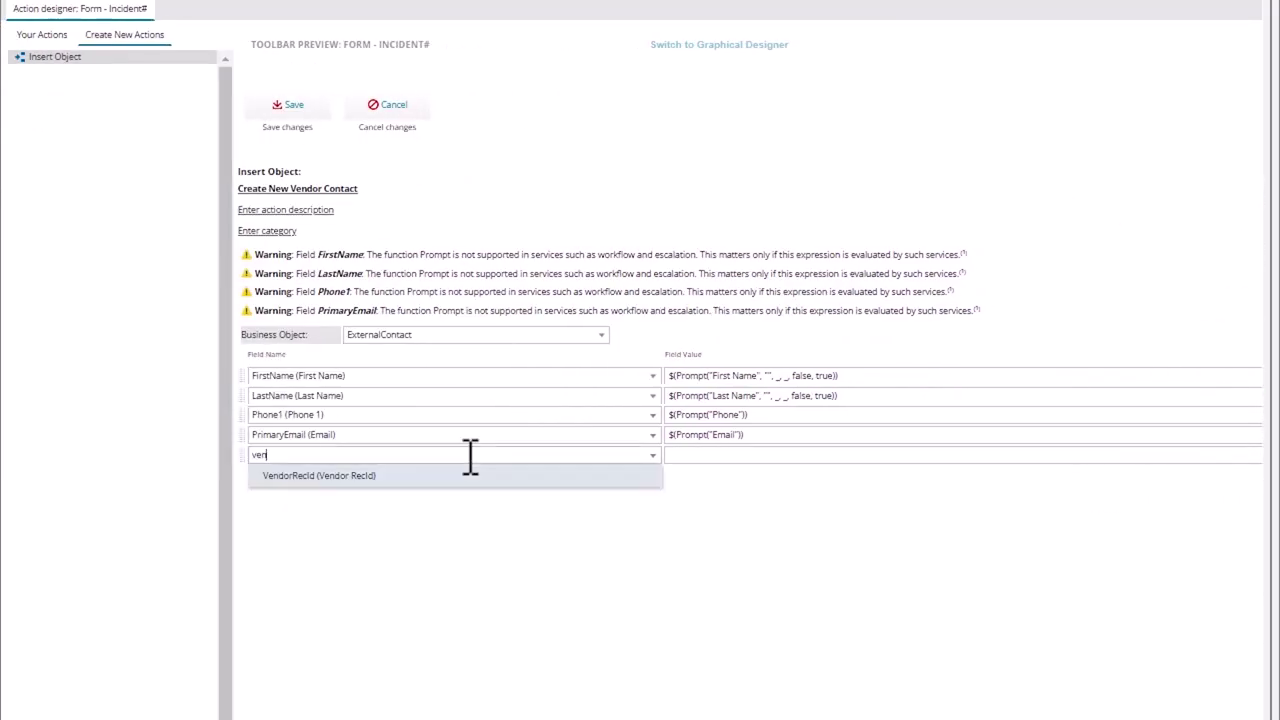
key(Tab)
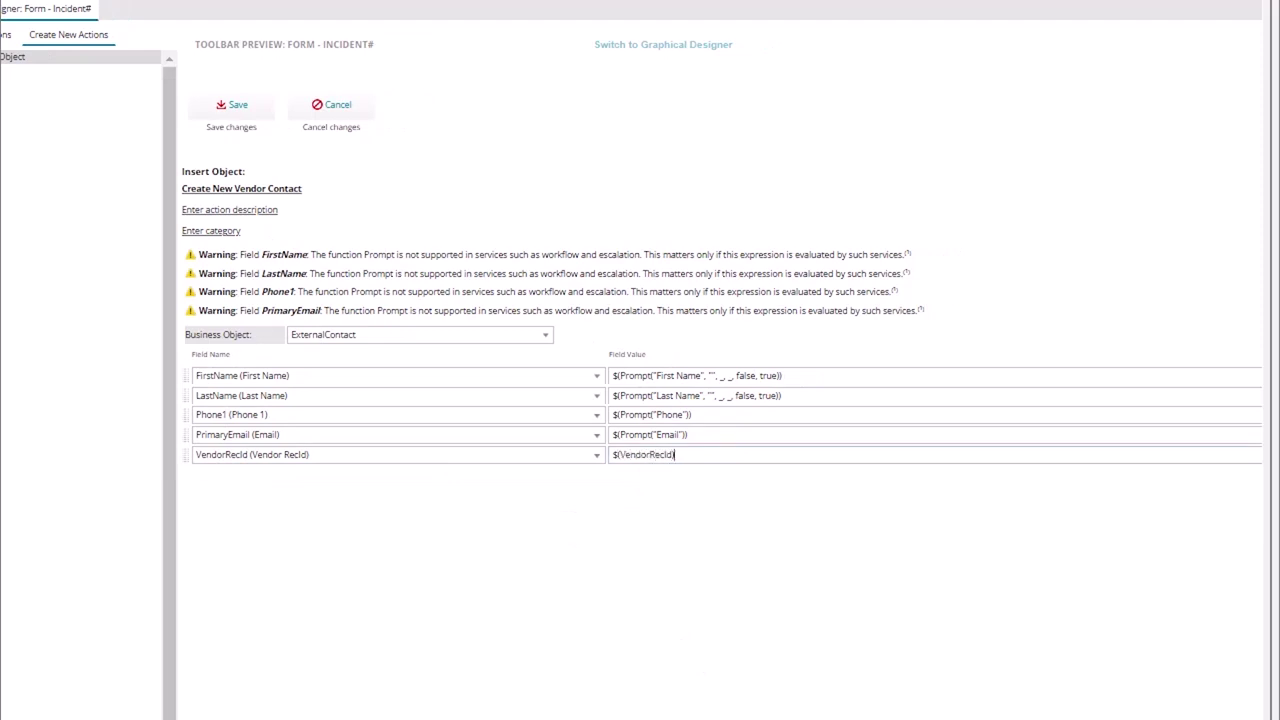
scroll(640, 400, right, 10)
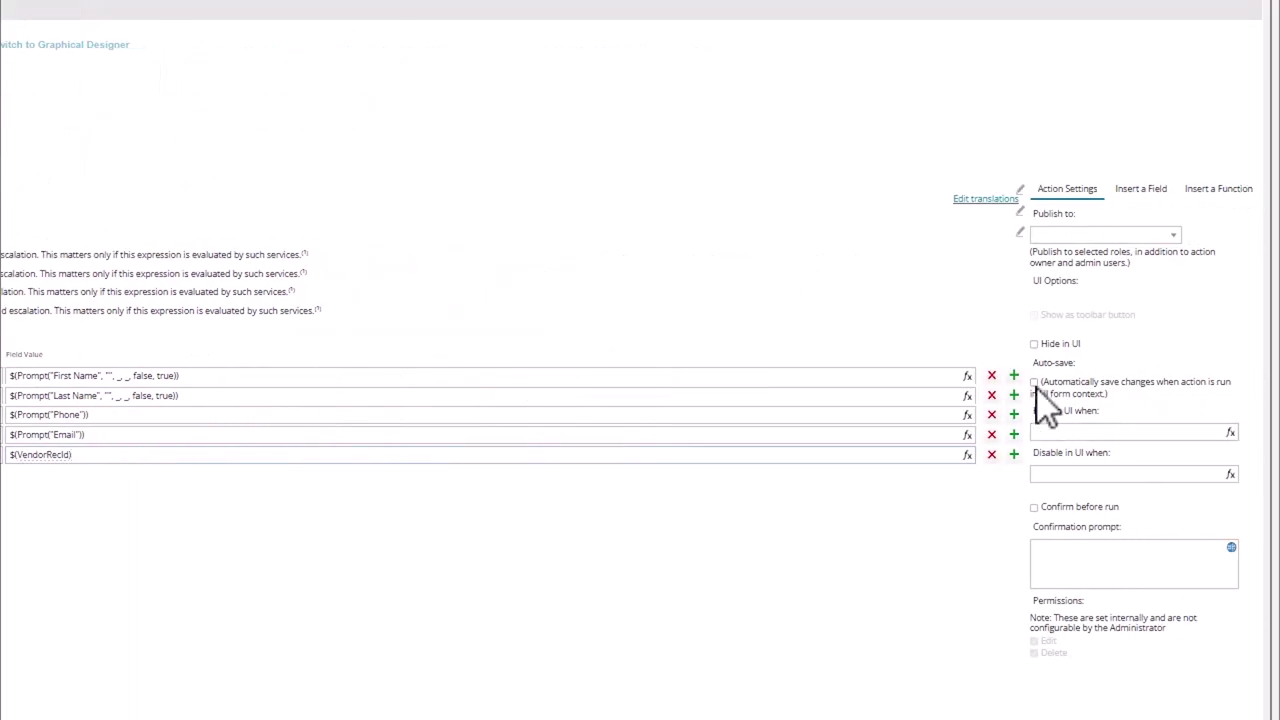
scroll(640, 400, left, 10)
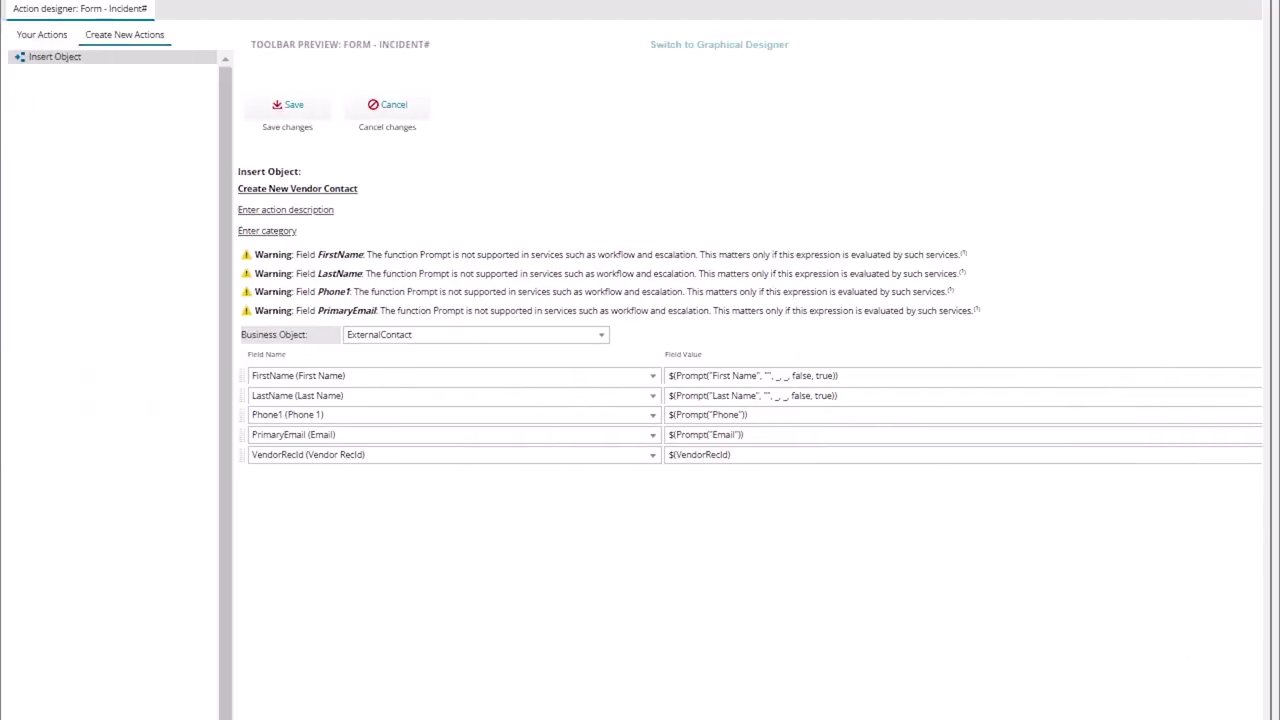
click(305, 112)
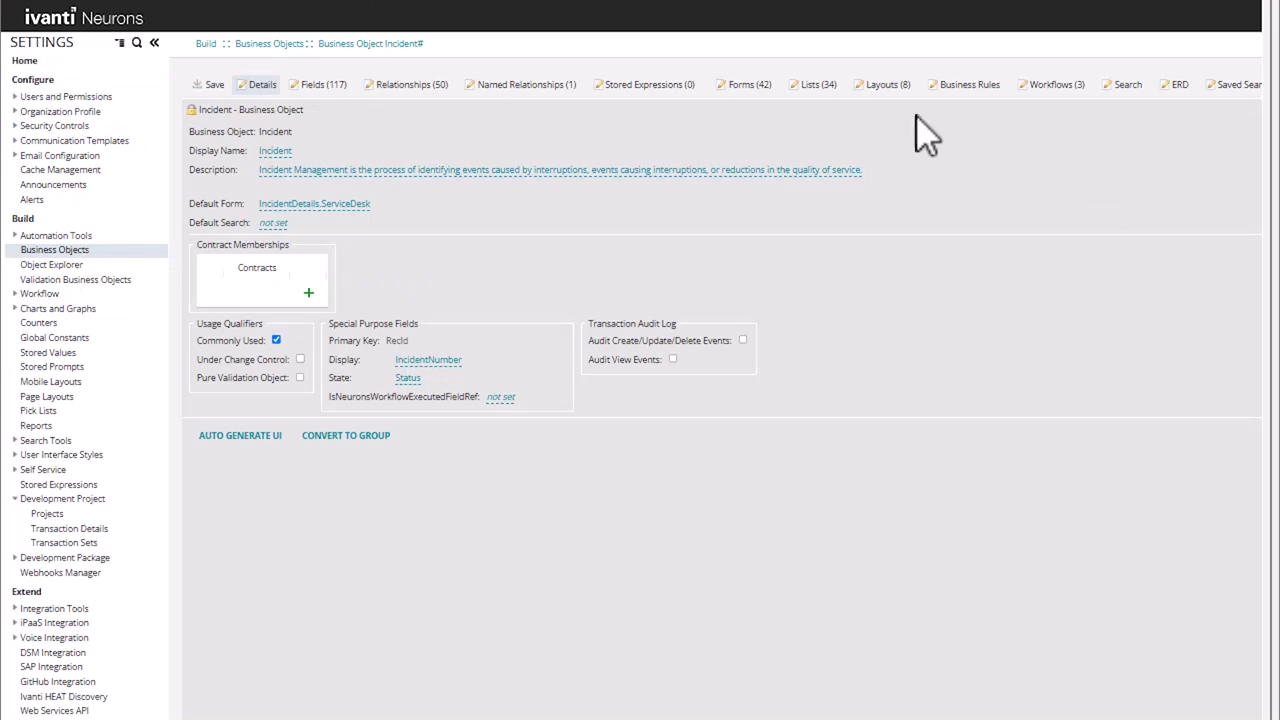
Step: Open Incident.CustomerOwnershipForm for editing from the formView of the Incident object's IncidentLayout.ServiceDesk layout
click(886, 86)
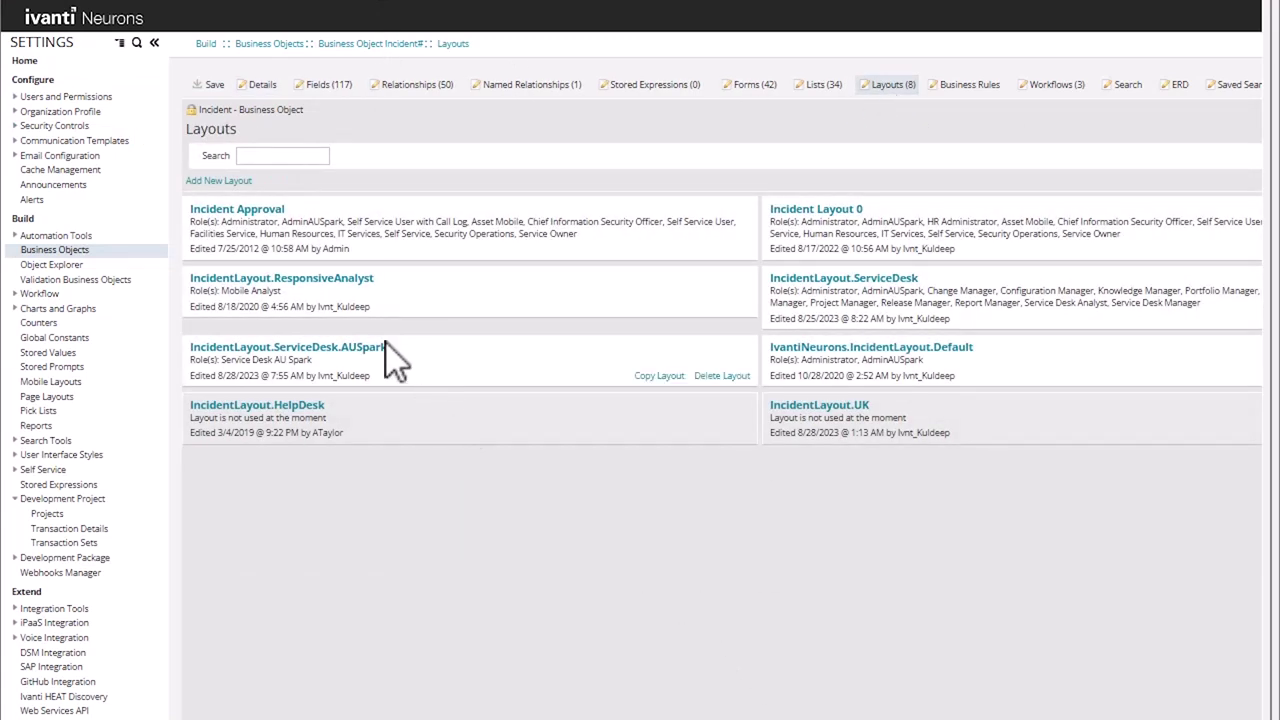
click(845, 280)
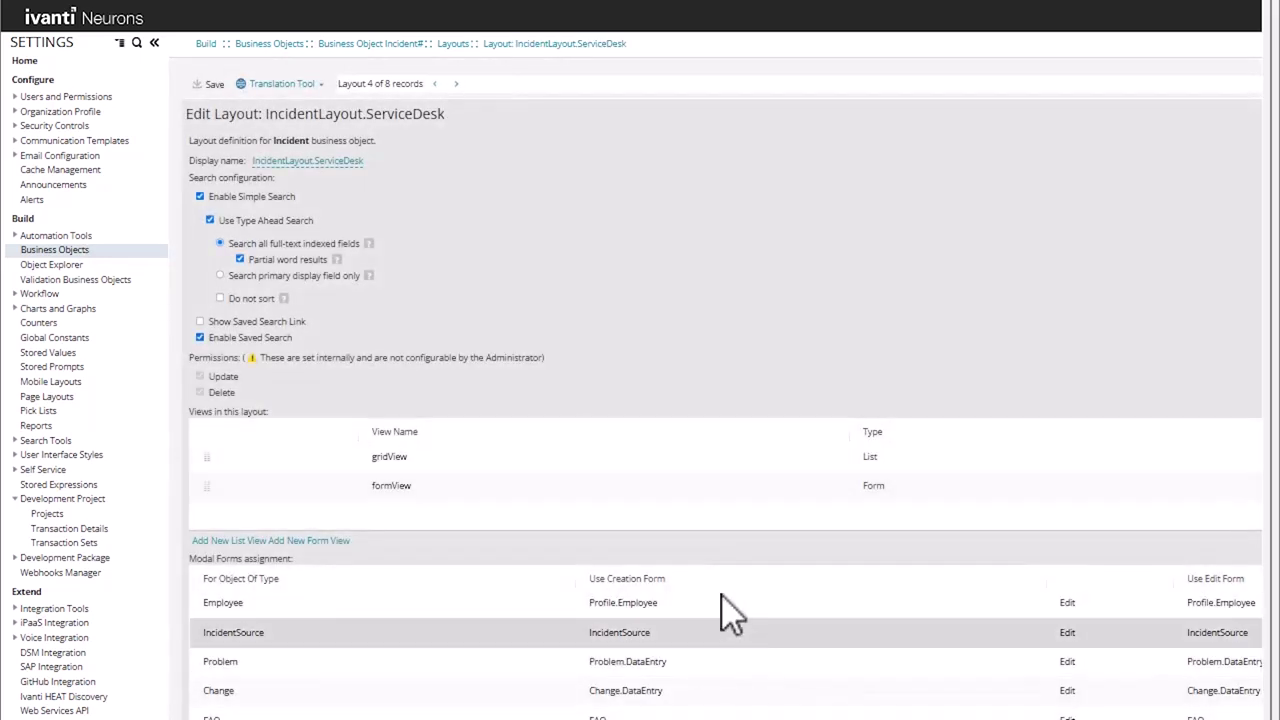
click(390, 488)
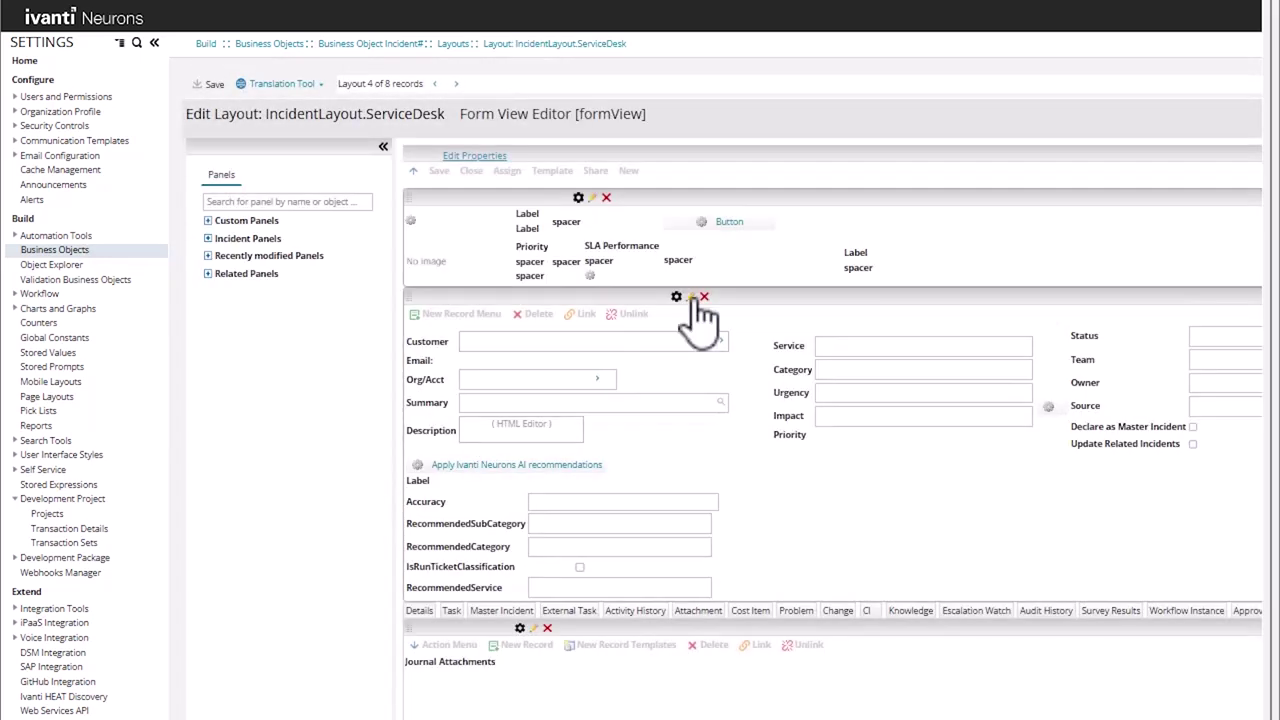
click(704, 297)
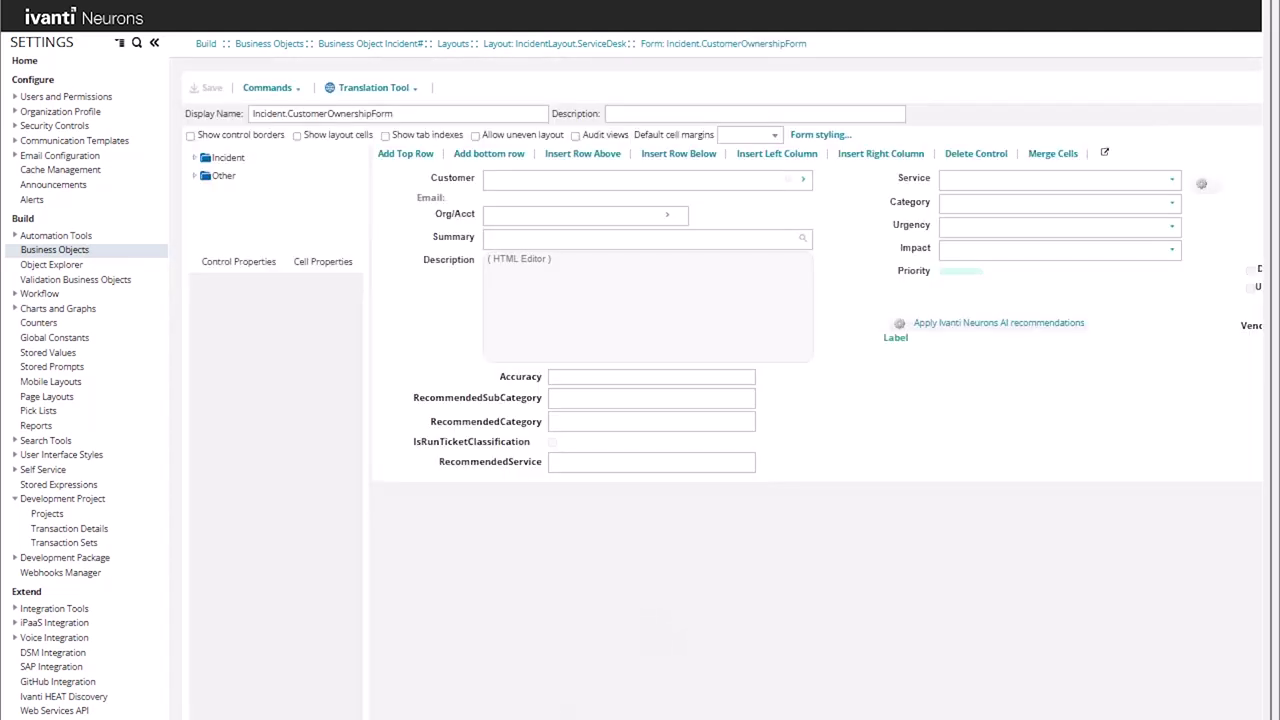
Step: Place a Command Button control on the form directly below the Vendor Contact field
click(176, 176)
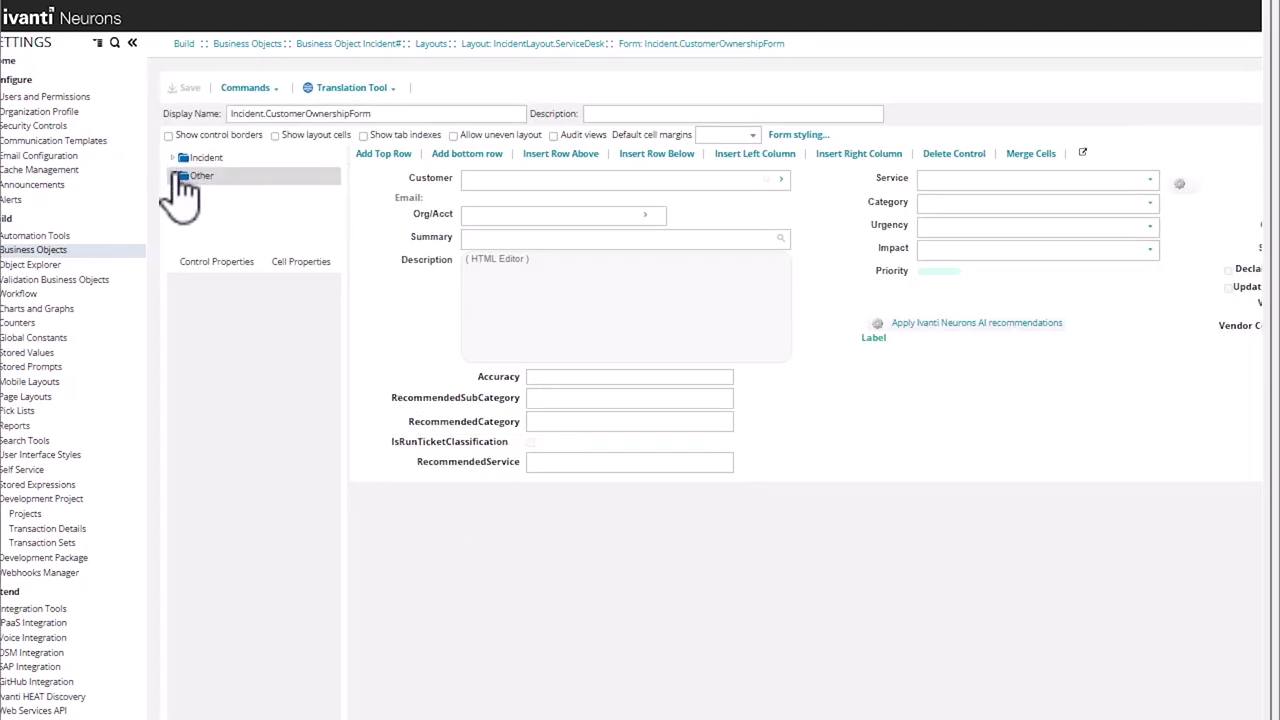
scroll(335, 252, down, 3)
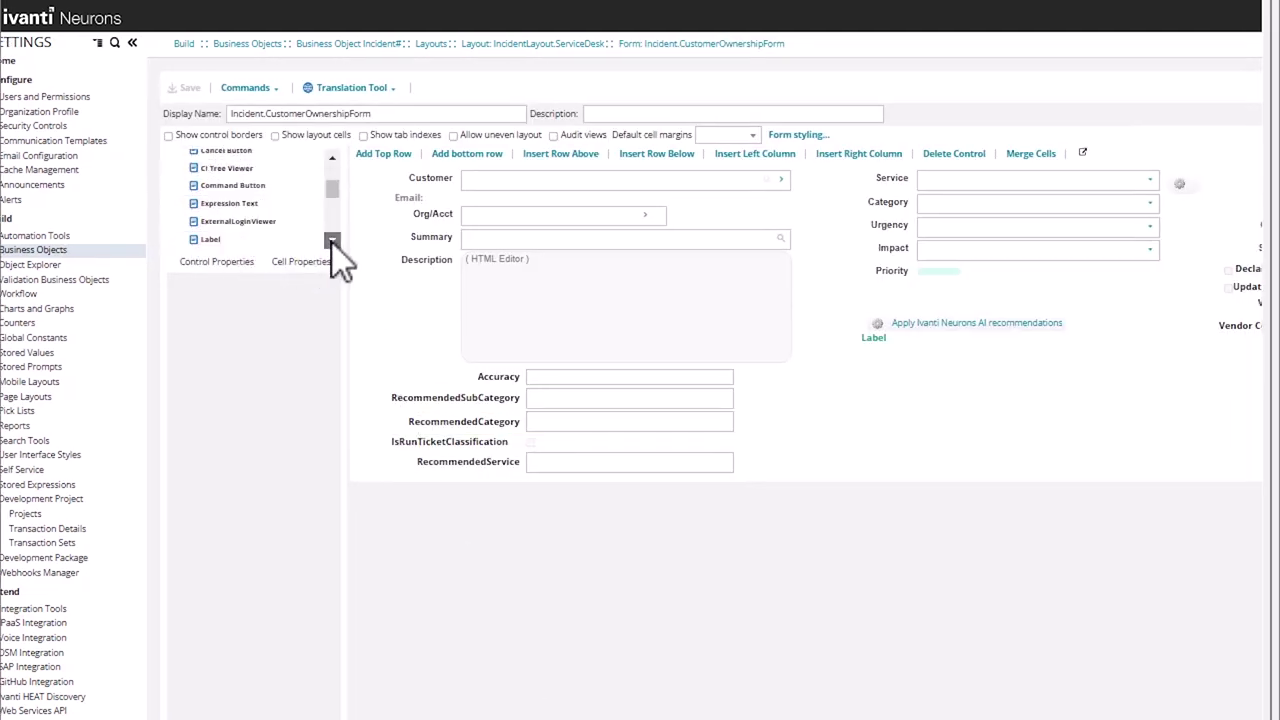
drag(262, 200, 1251, 362)
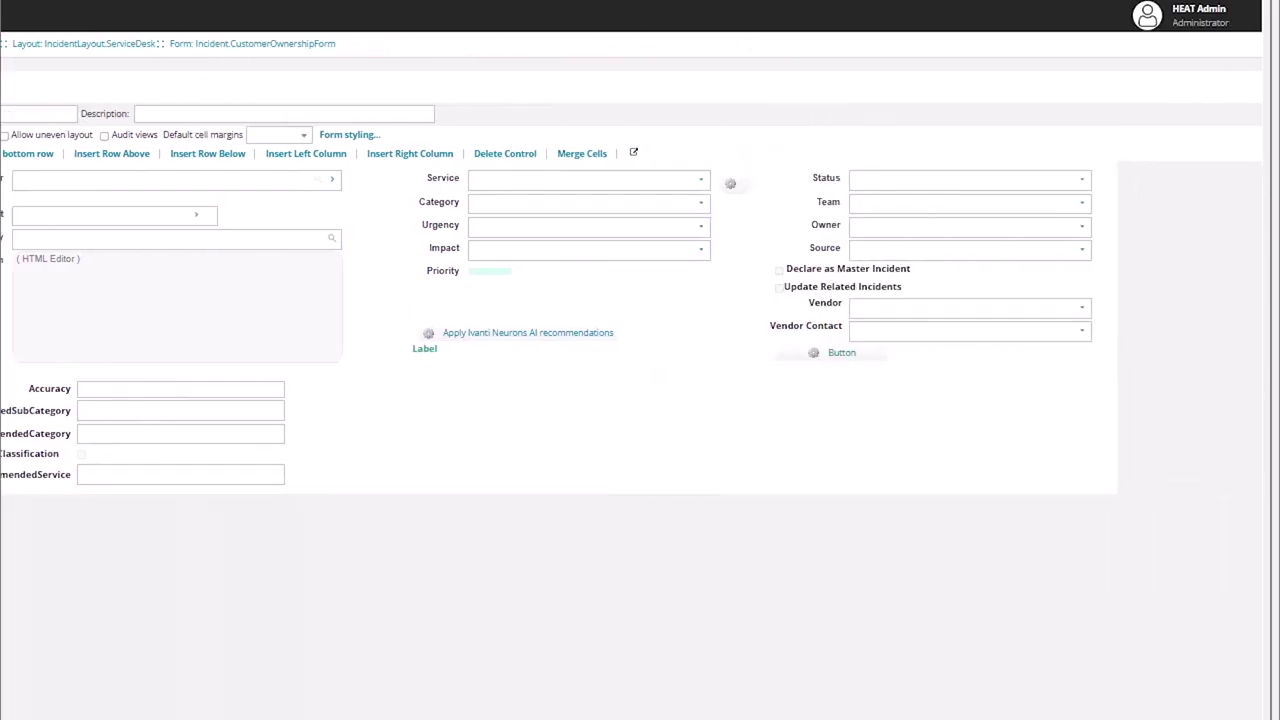
Step: Assign the Create New Vendor Contact action to the new button and label it Add New Vendor Contact
click(877, 369)
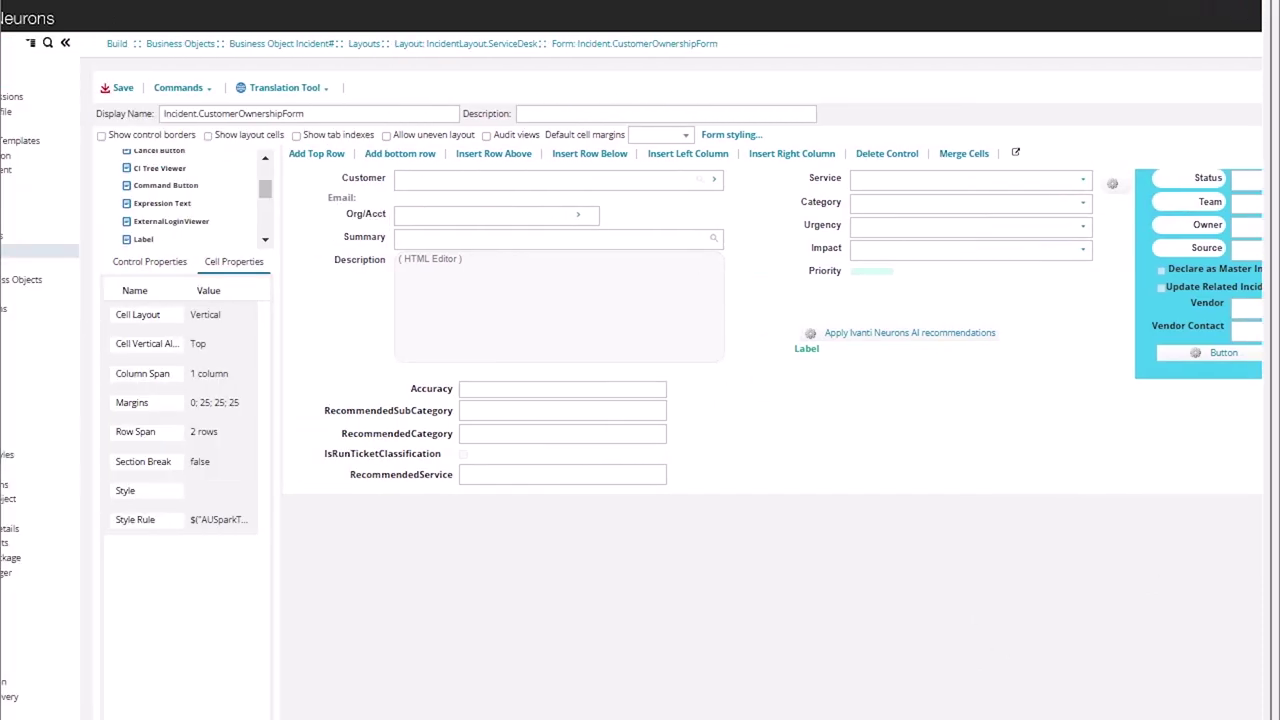
click(1224, 354)
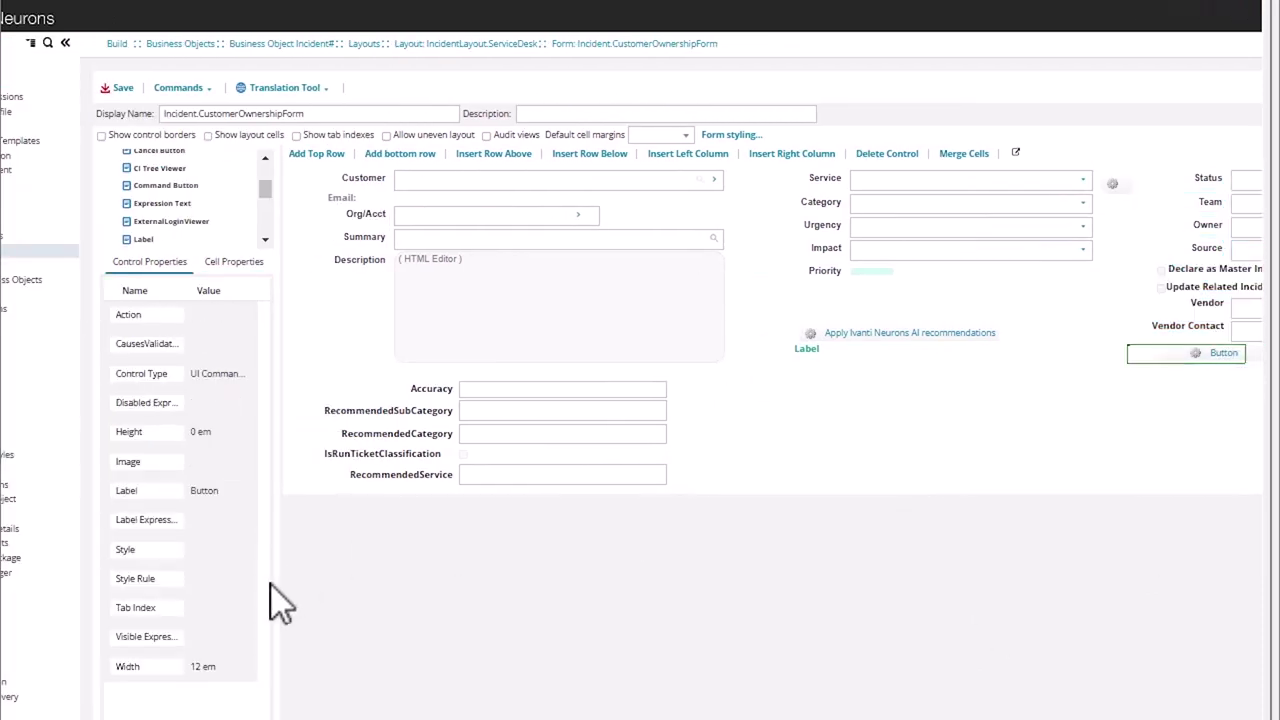
click(246, 317)
click(793, 374)
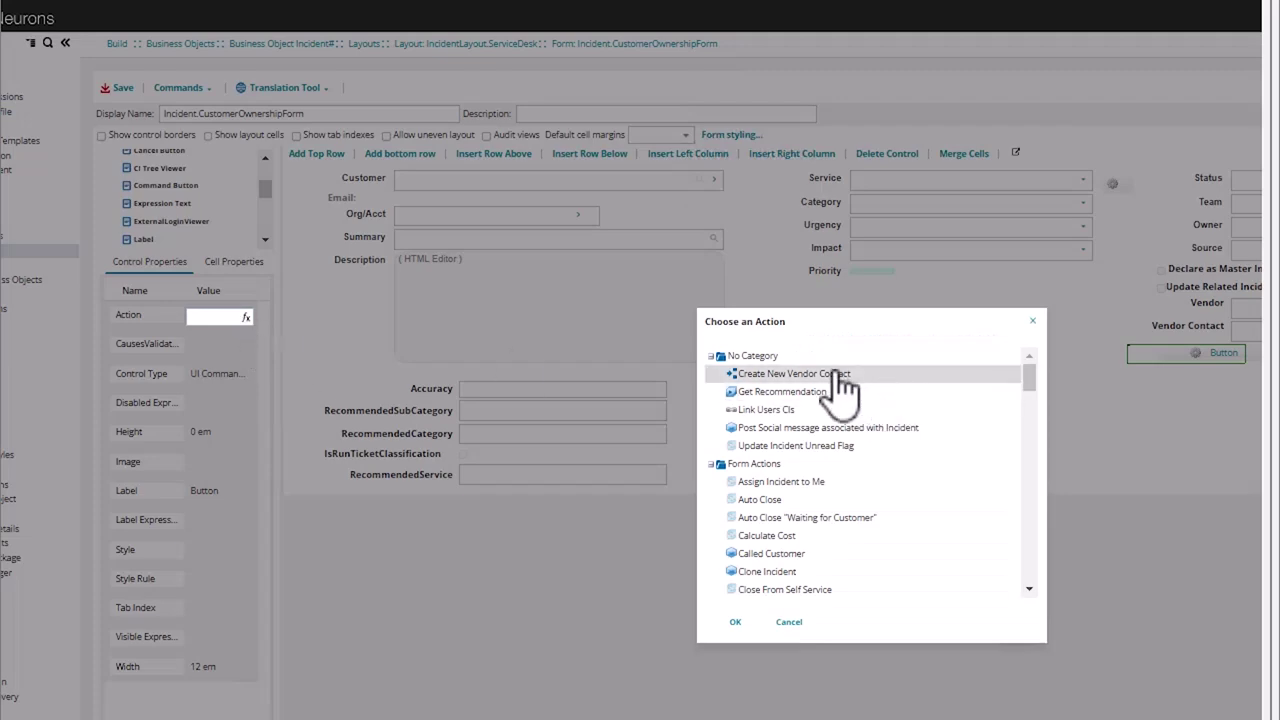
click(736, 622)
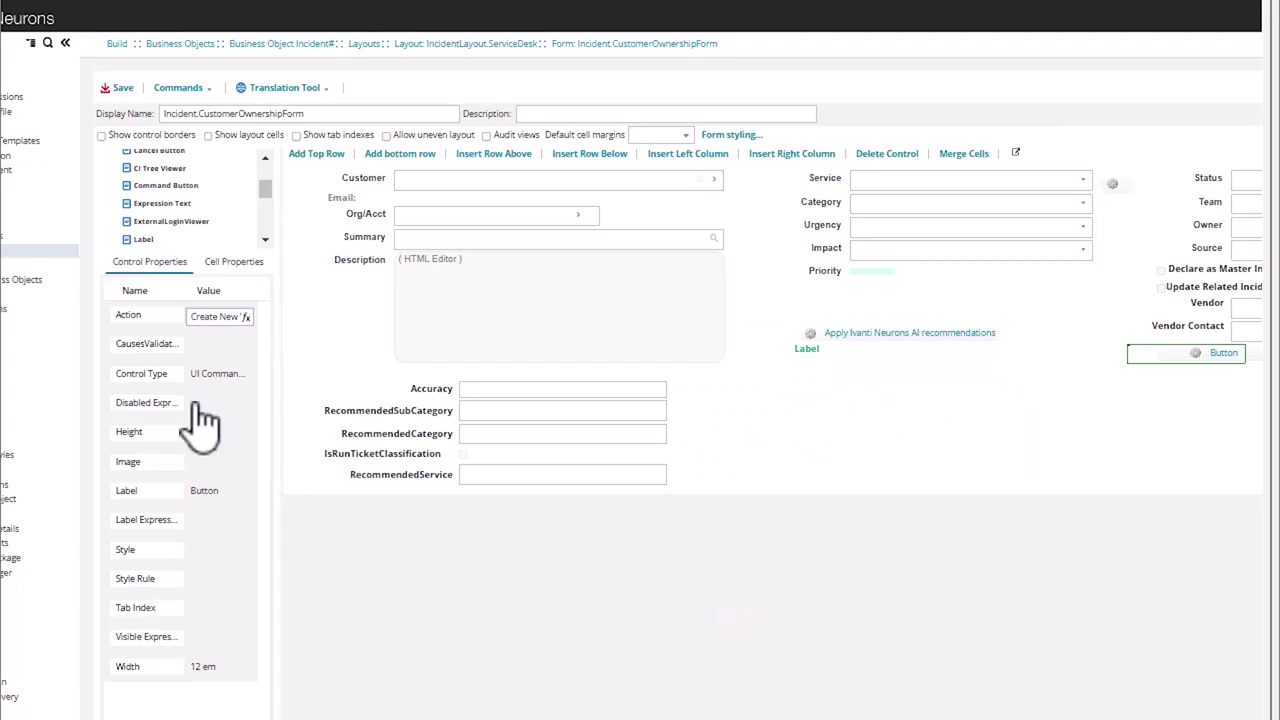
click(212, 491)
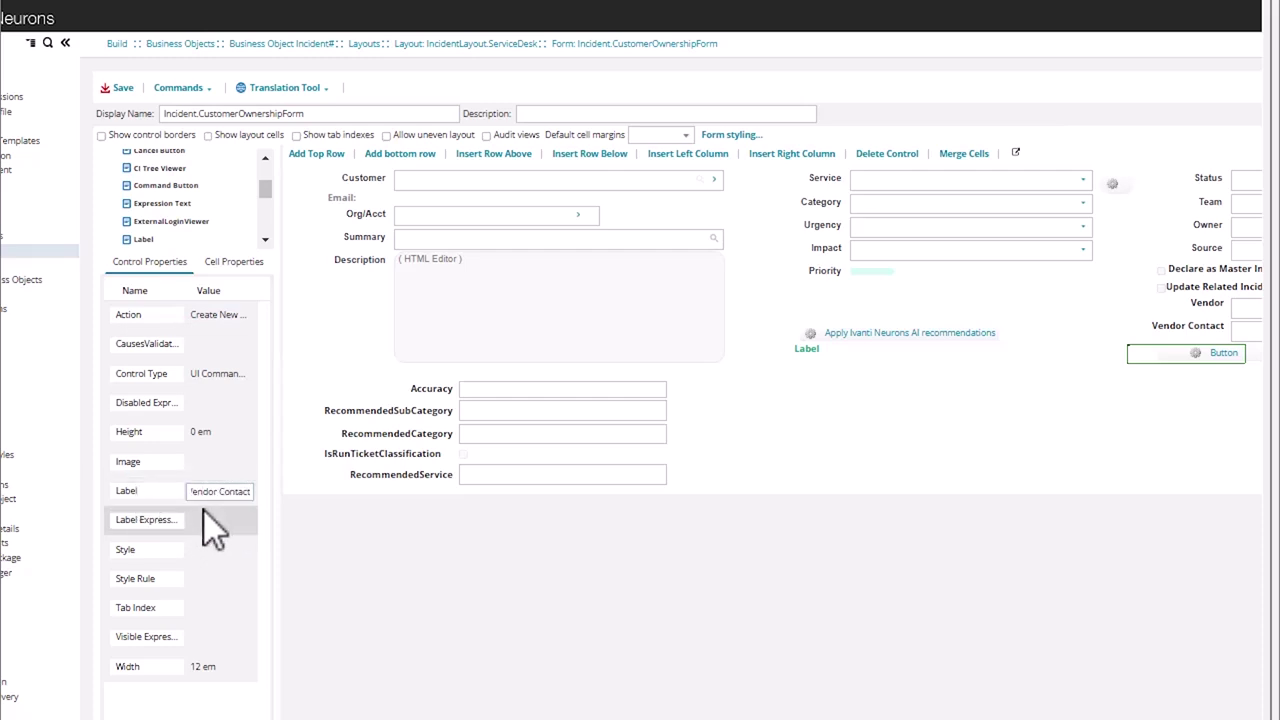
key(Return)
Step: Begin the new button's Visible Expression with the condition Status == "Waiting for 3rd Party"
click(250, 640)
click(246, 640)
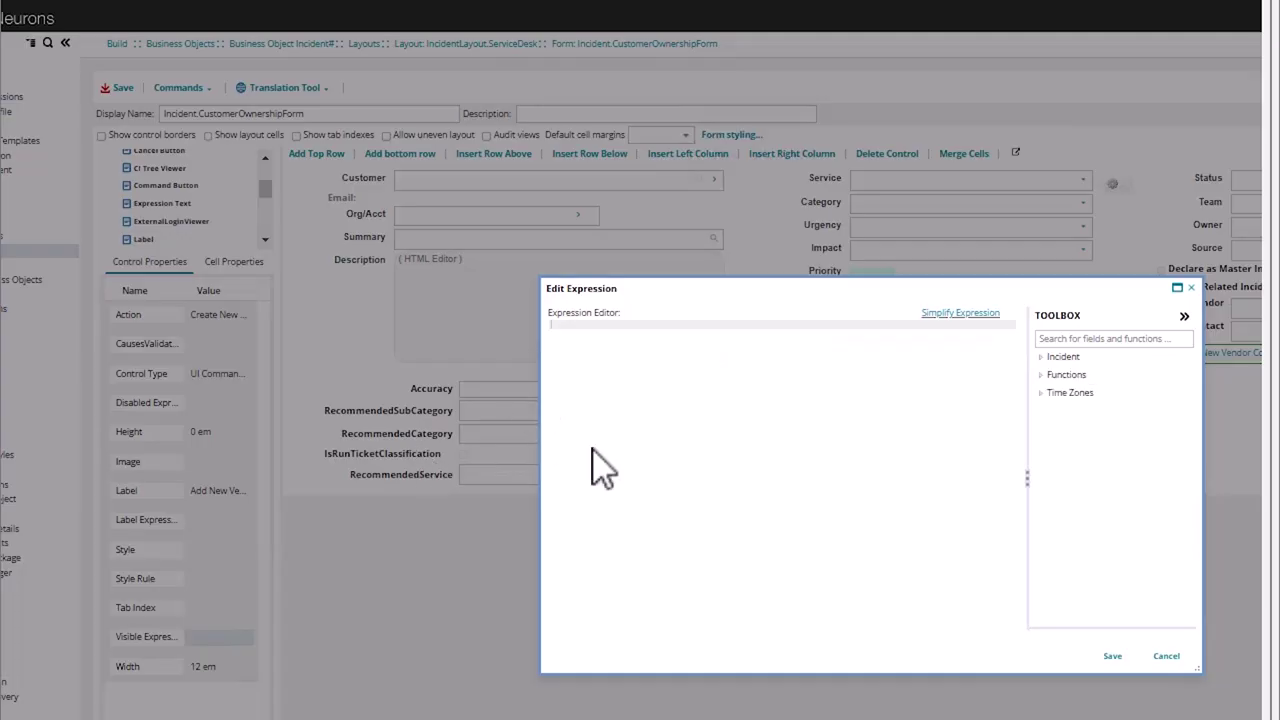
text($(Status)
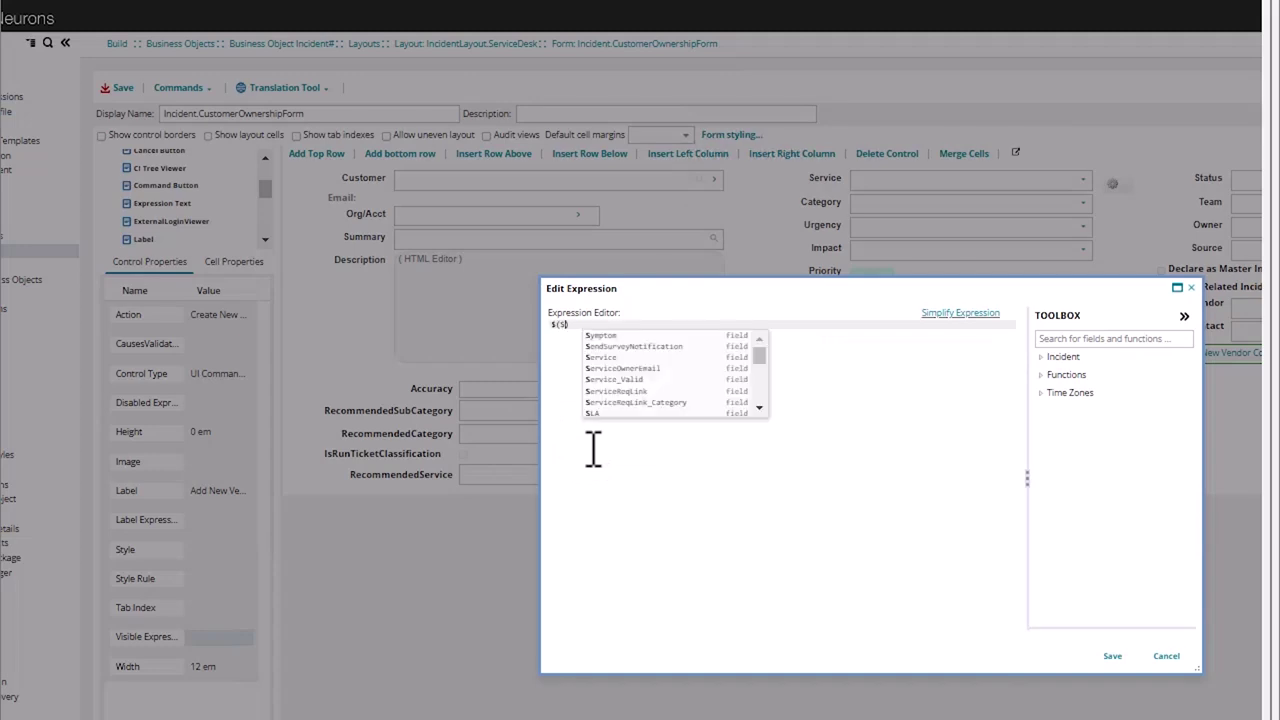
text( == "WSa)
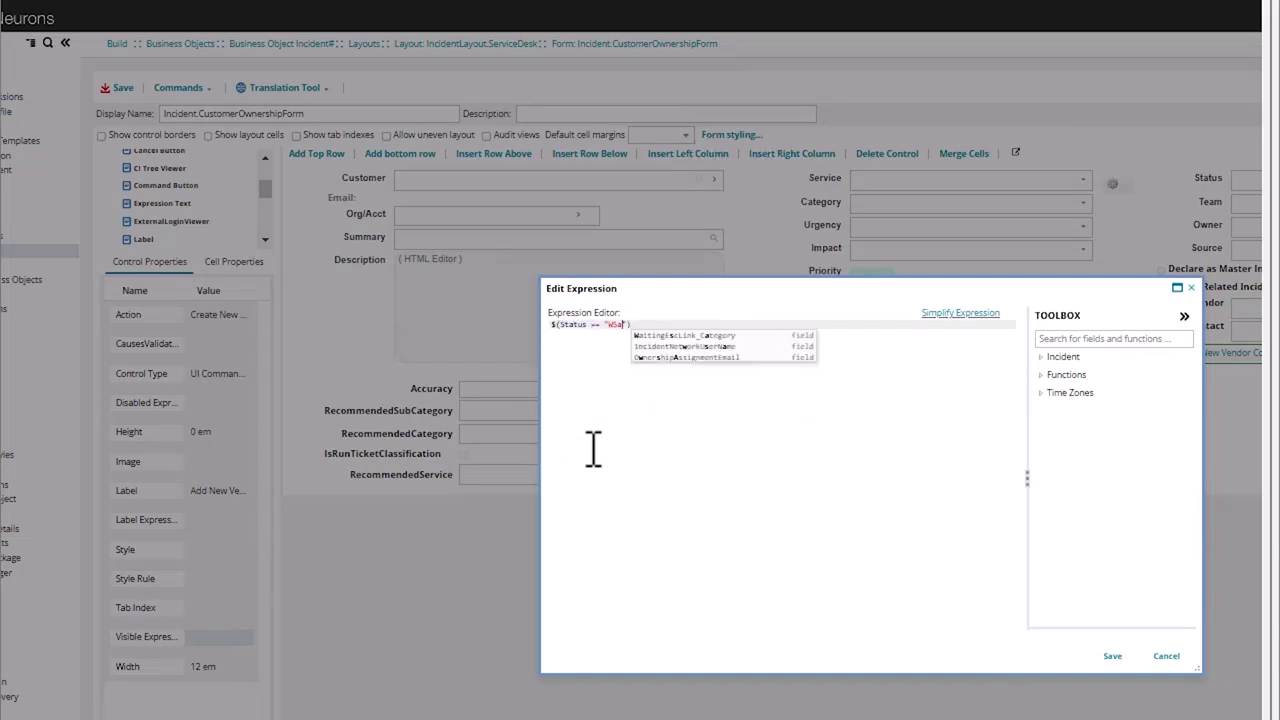
key(BackSpace)
key(BackSpace)
text(aiting for 3rd Part)
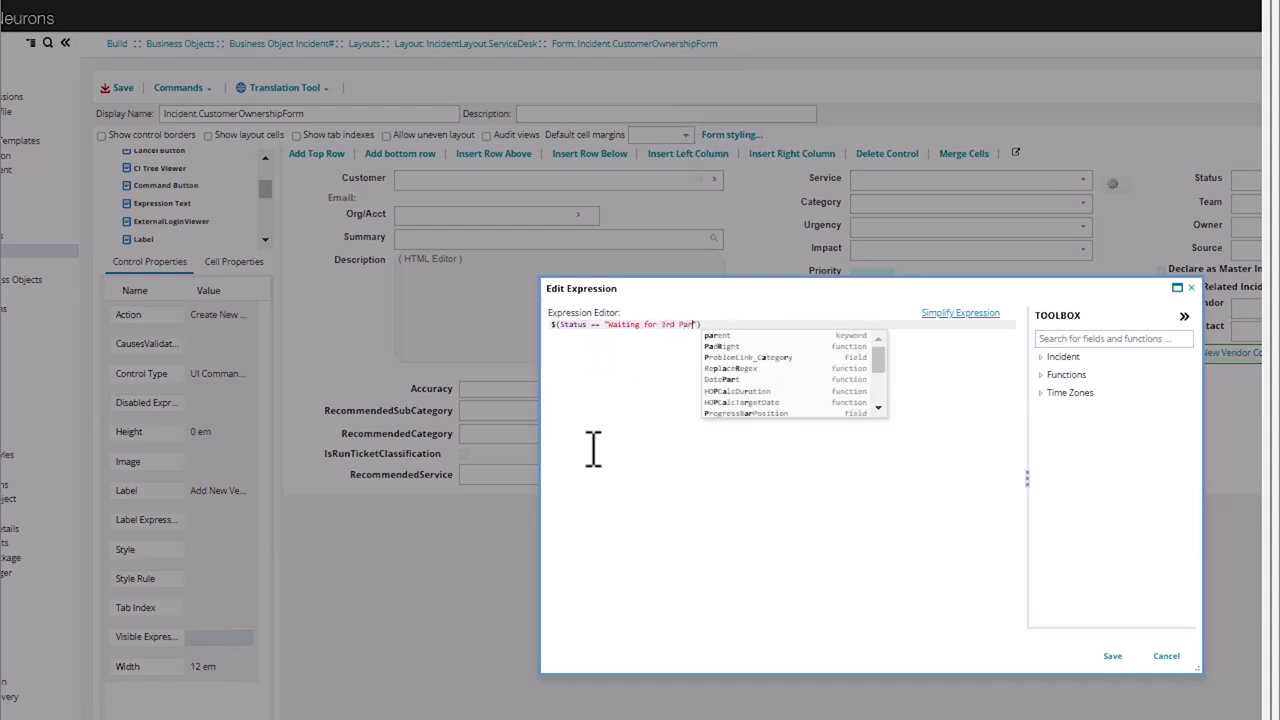
text(y")
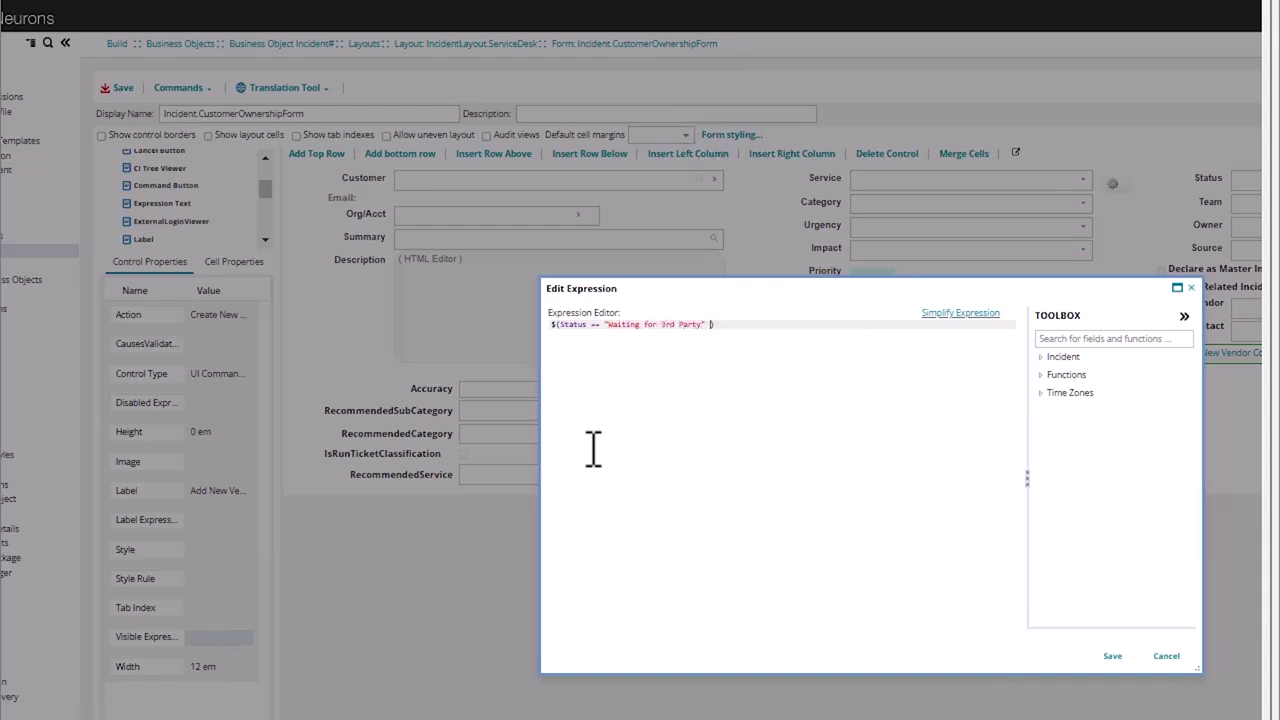
Step: Extend the visibility condition with && !IsNull(Vendor) and a further Vendor check, and save the expression and the form
text( && !isn)
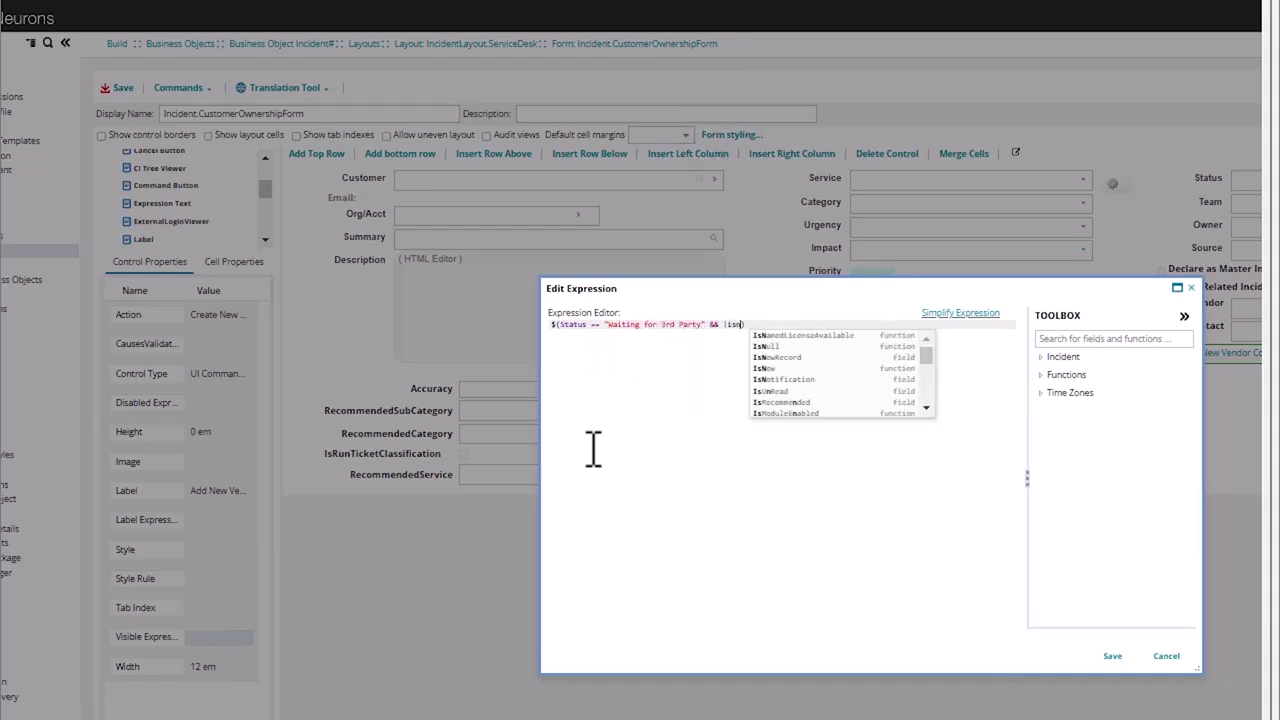
key(BackSpace)
key(BackSpace)
text(sn)
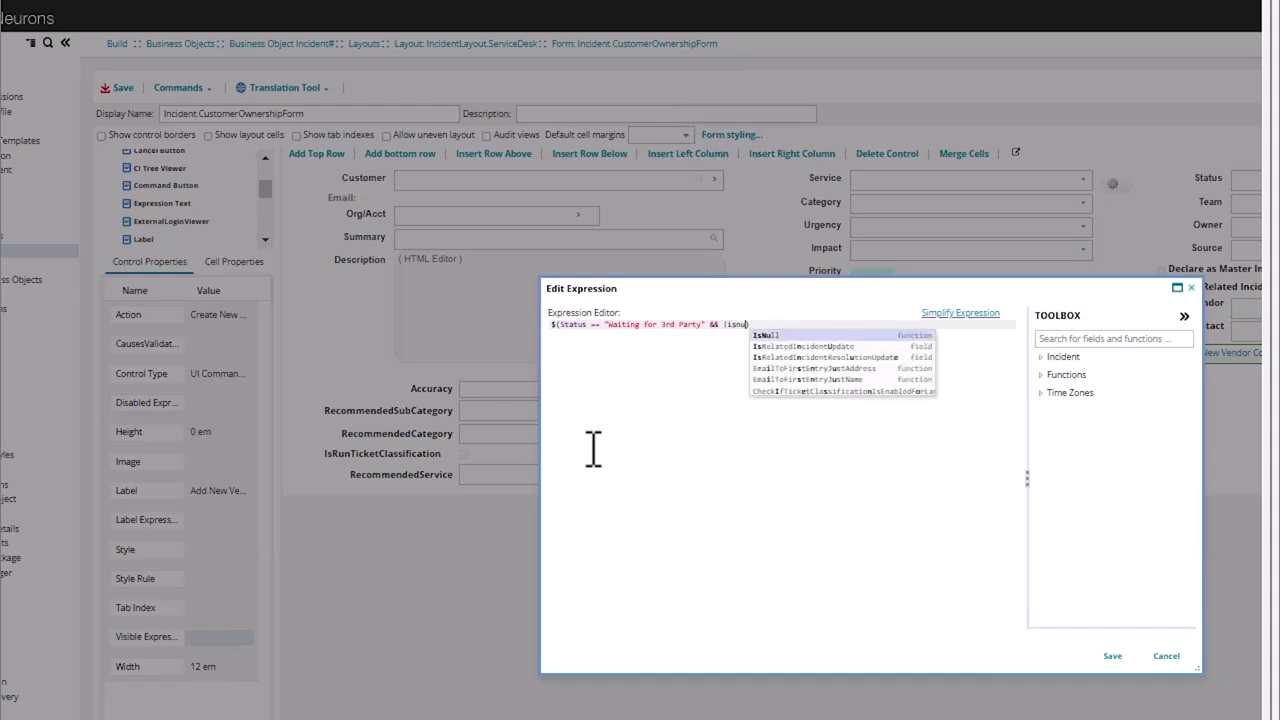
key(Return)
text(vnd)
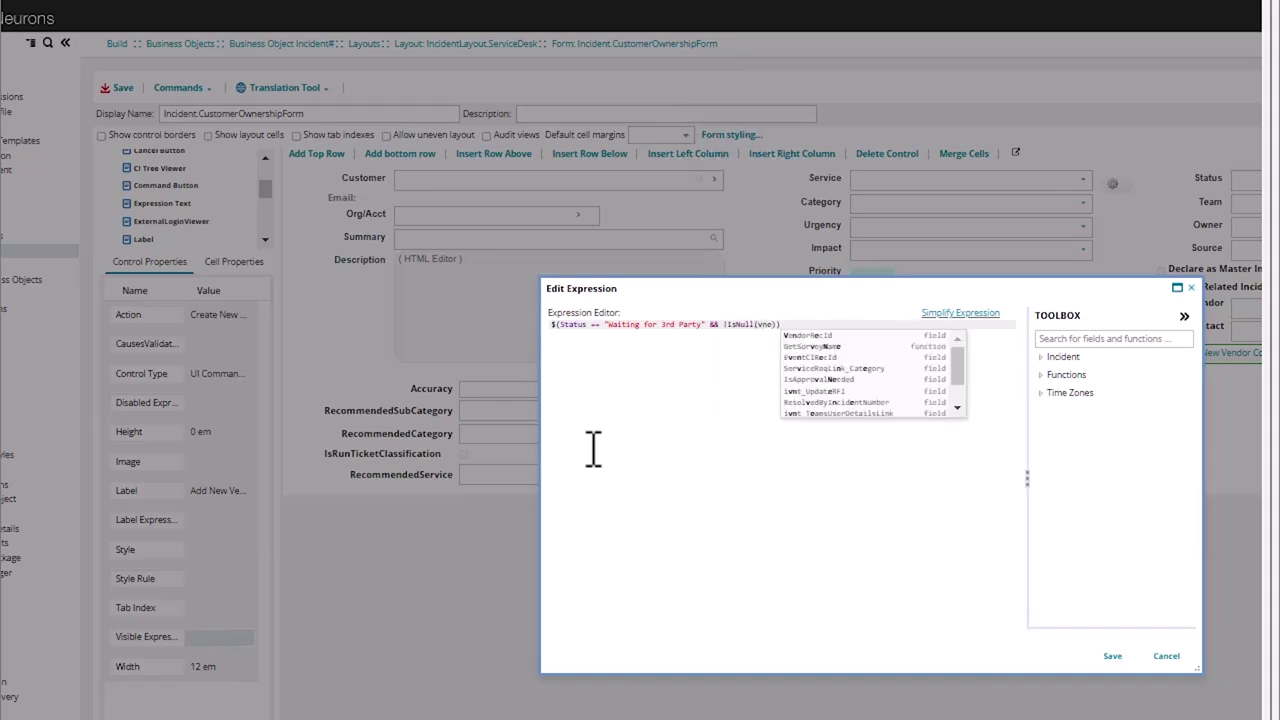
key(Return)
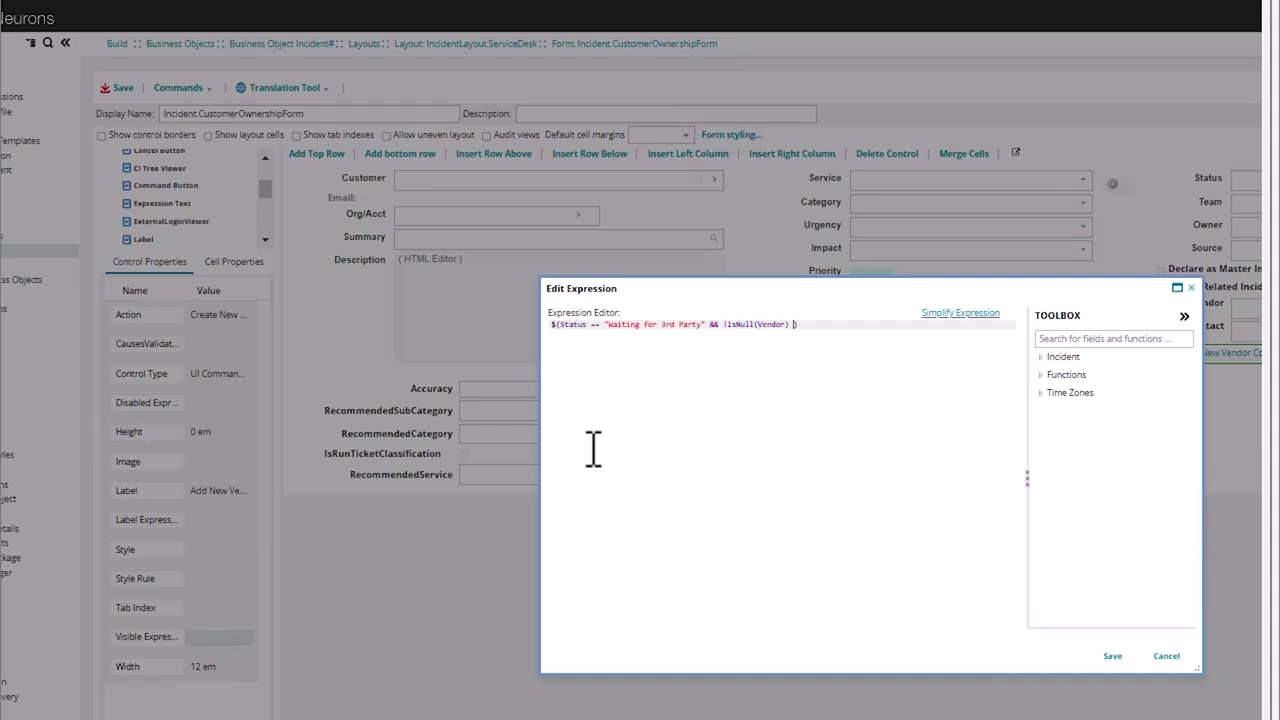
text(vend)
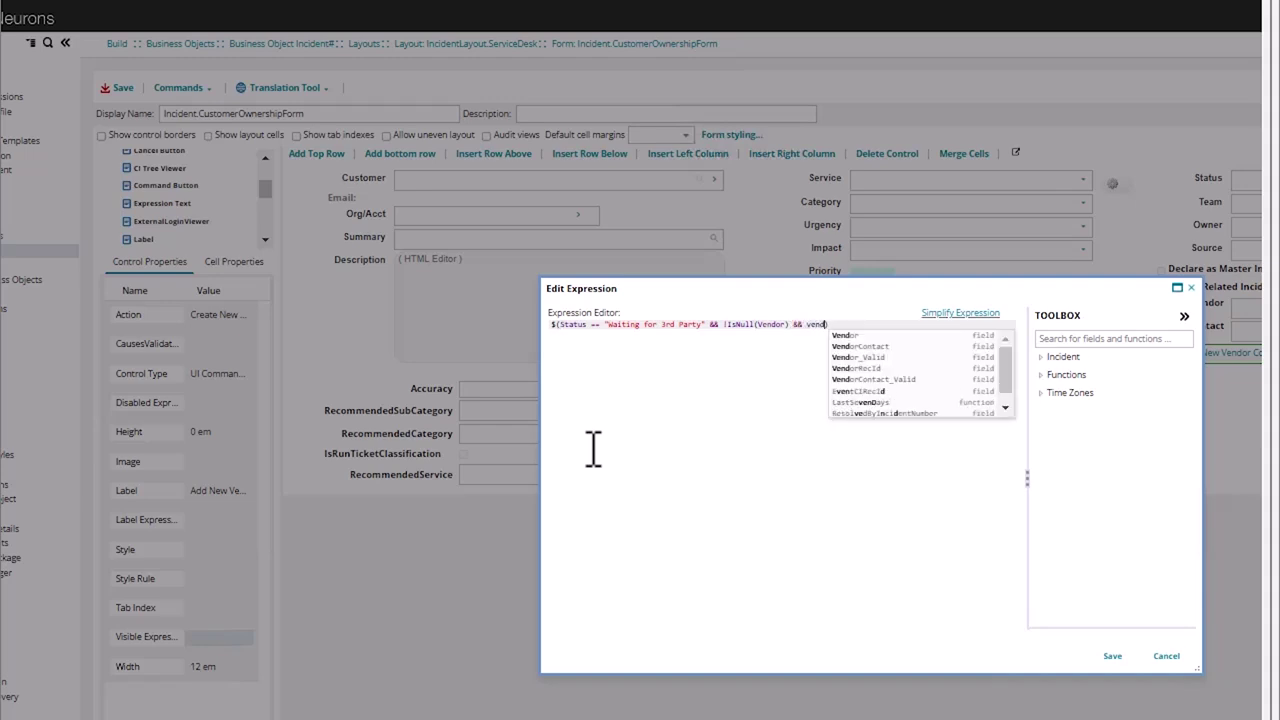
key(Return)
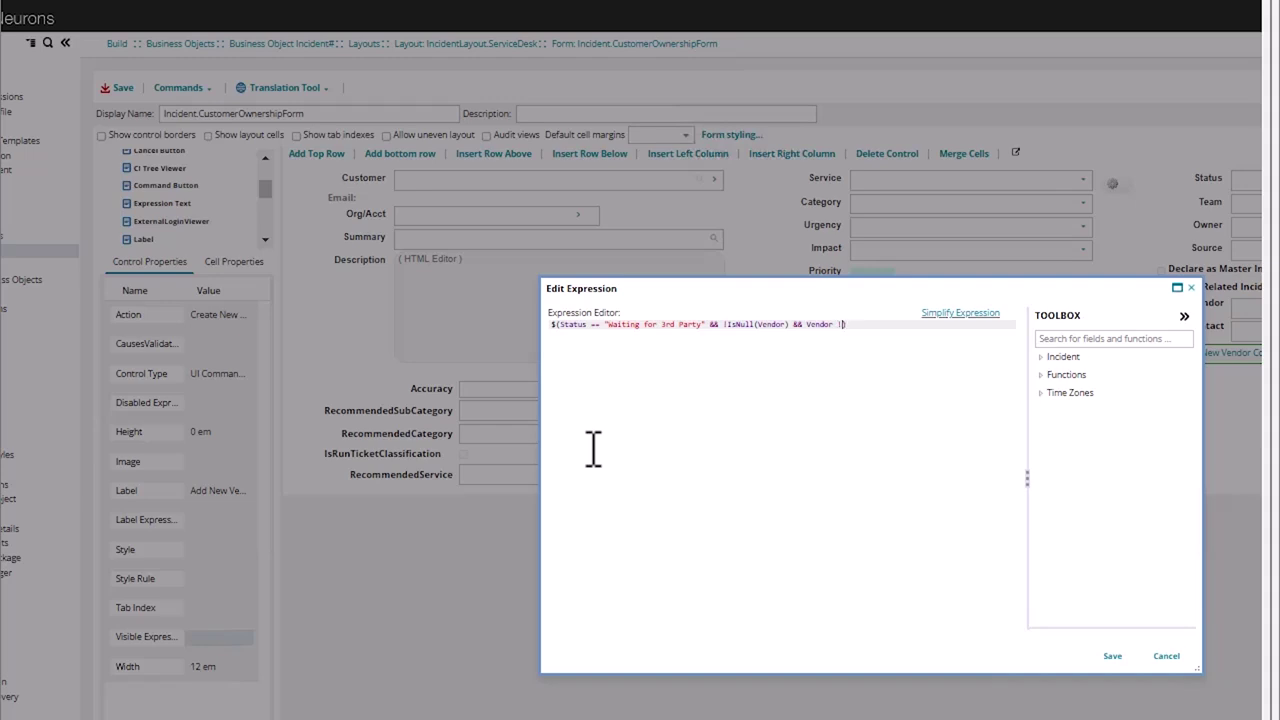
click(1112, 656)
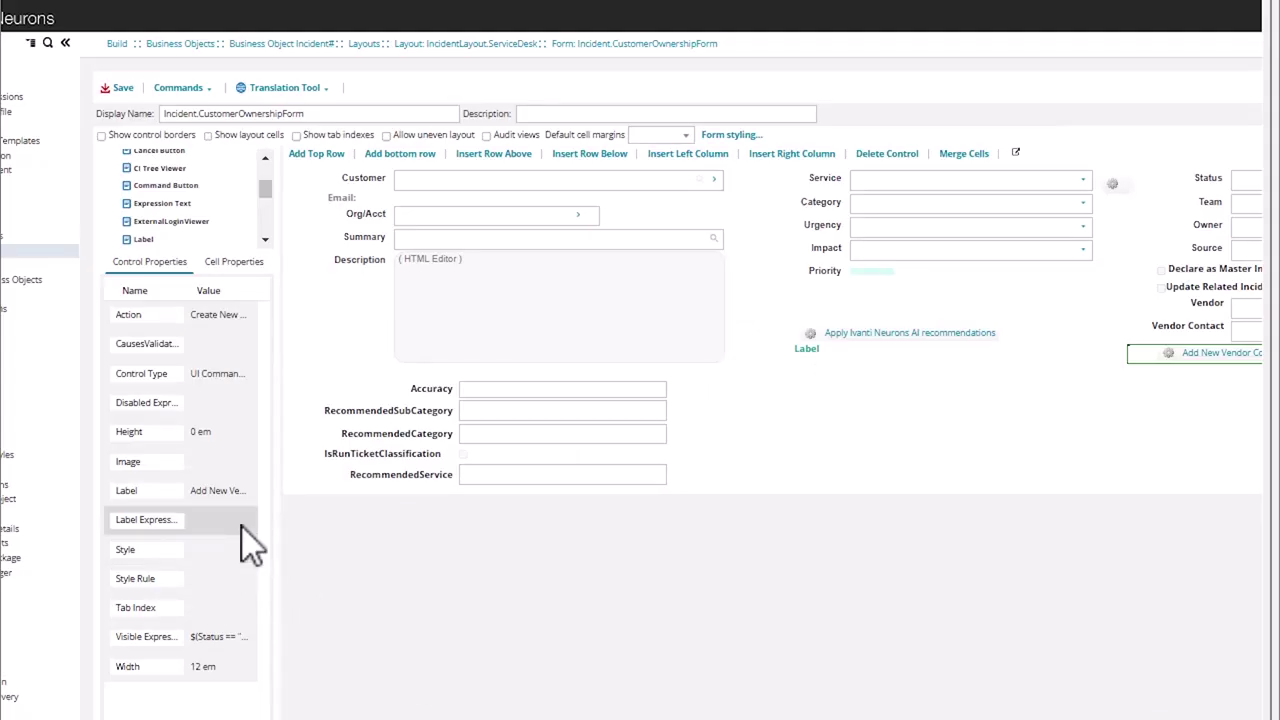
click(112, 87)
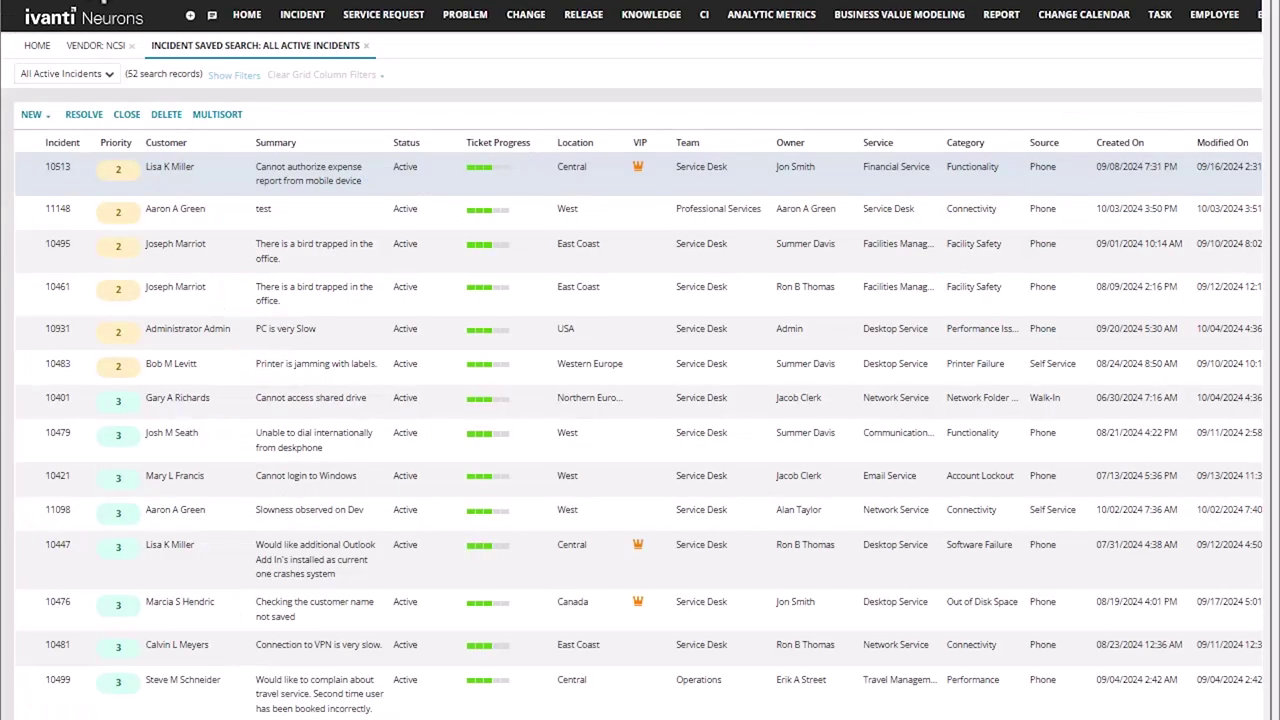
Step: Open Incident 10480 about printer jams from the recently viewed items
click(100, 10)
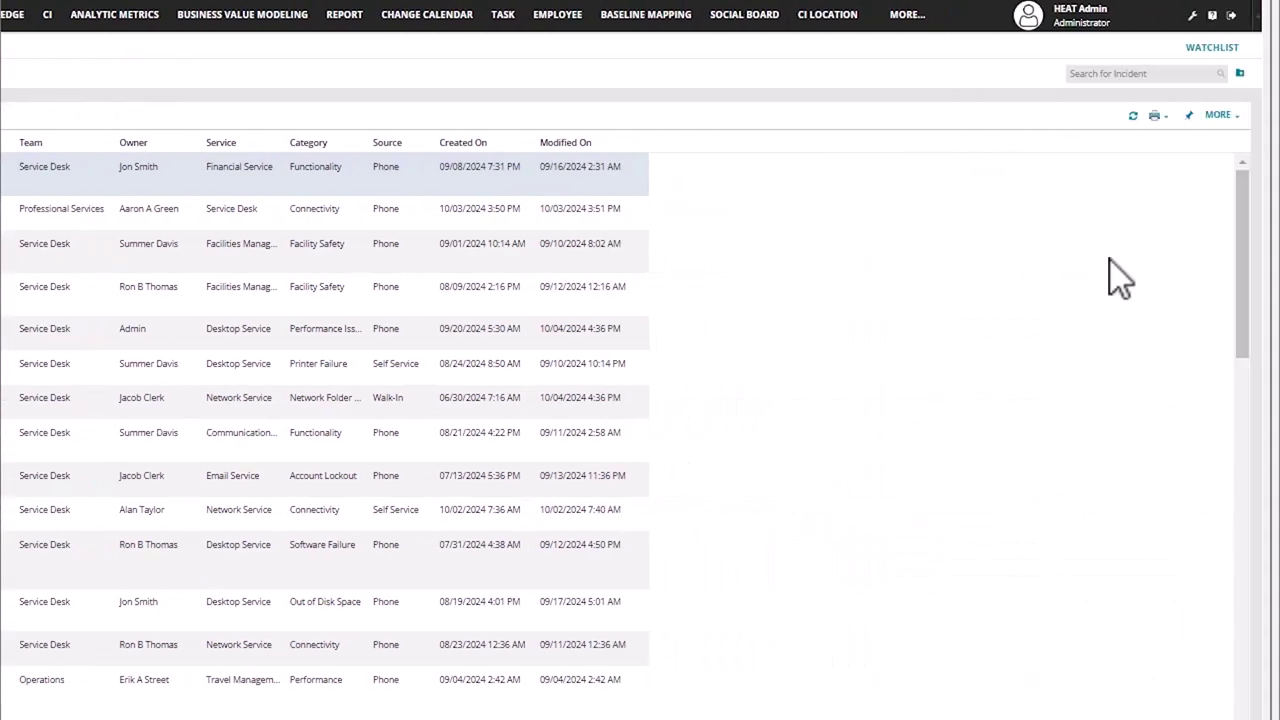
click(1200, 50)
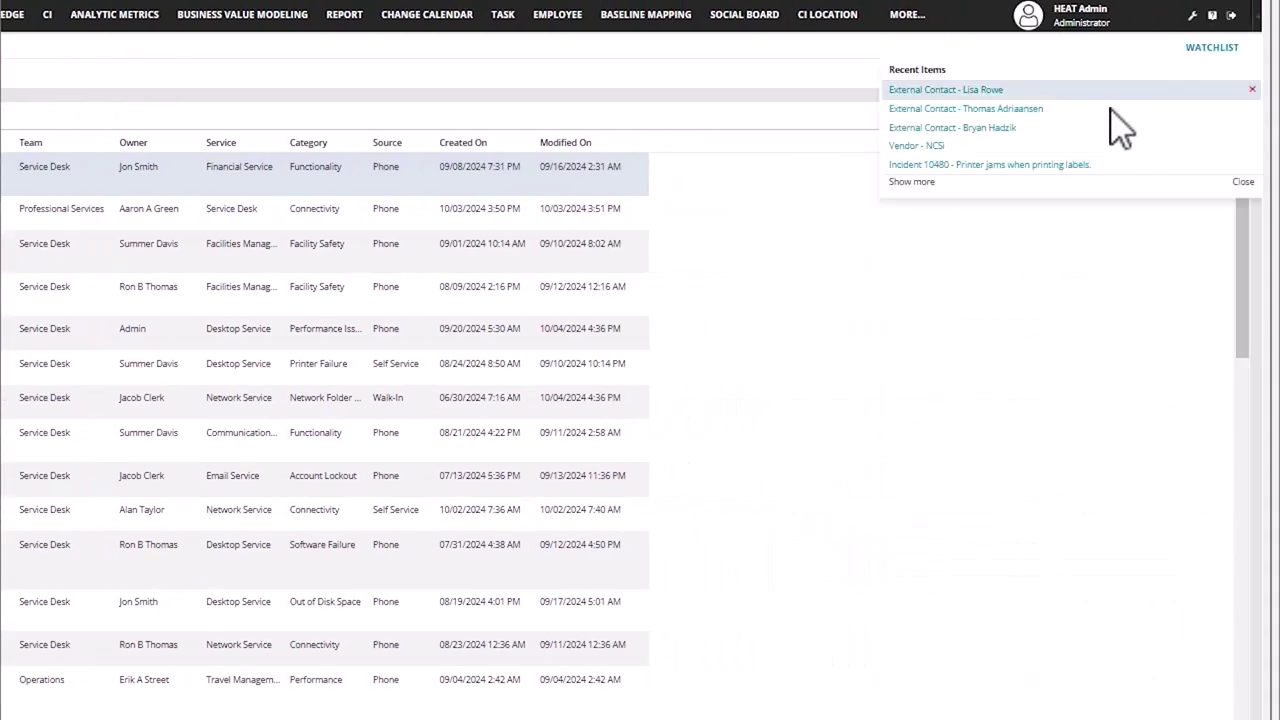
click(960, 165)
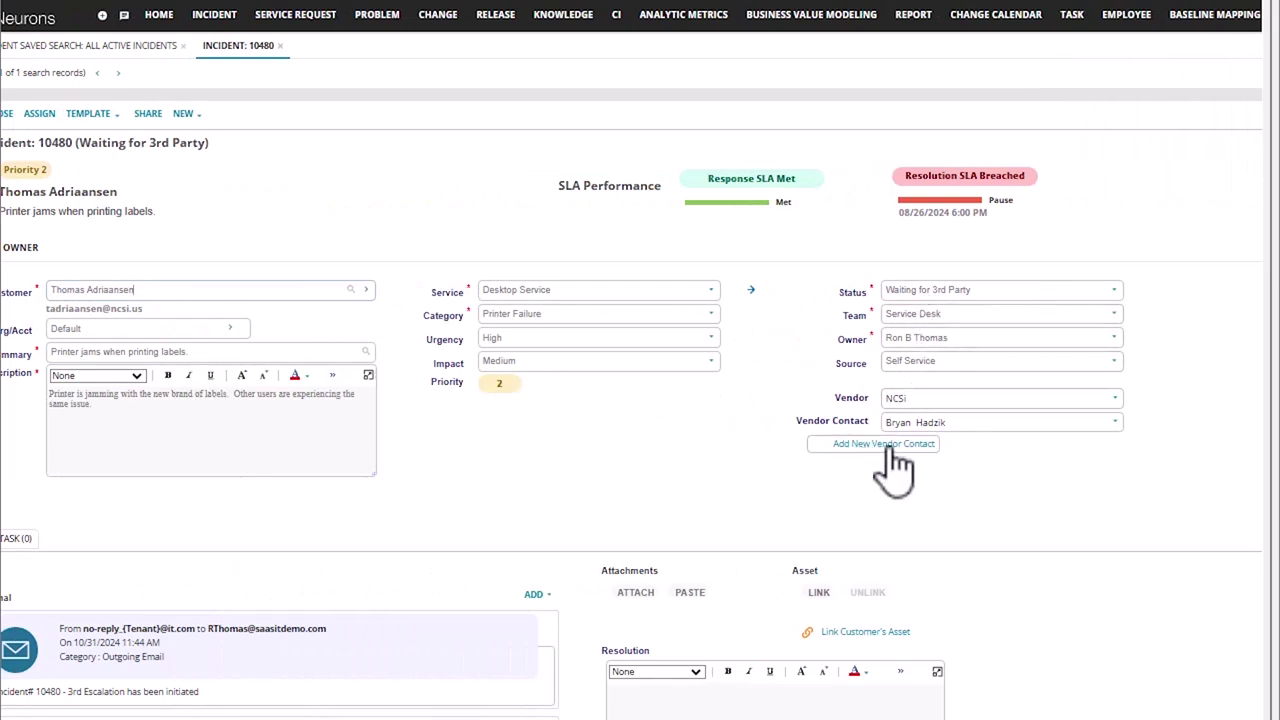
Step: Add a new vendor contact from the incident for vendor NCSi, entering the contact's first and last name
double_click(935, 397)
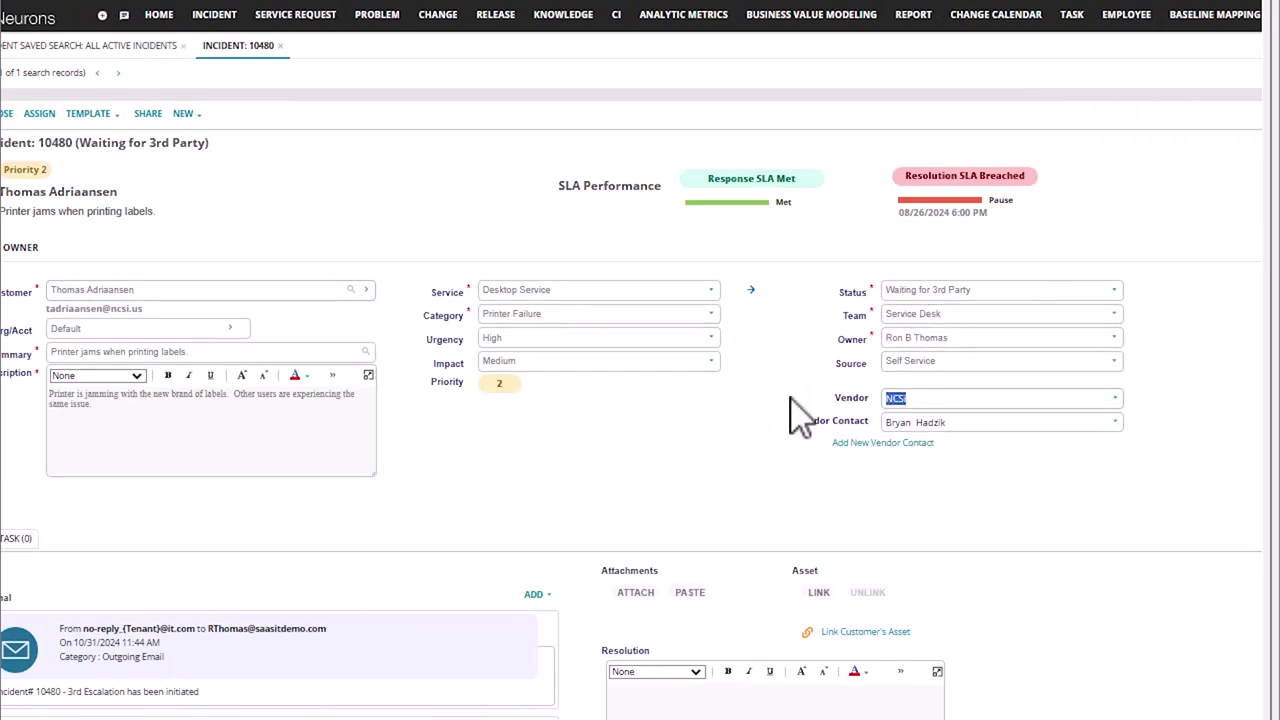
click(896, 446)
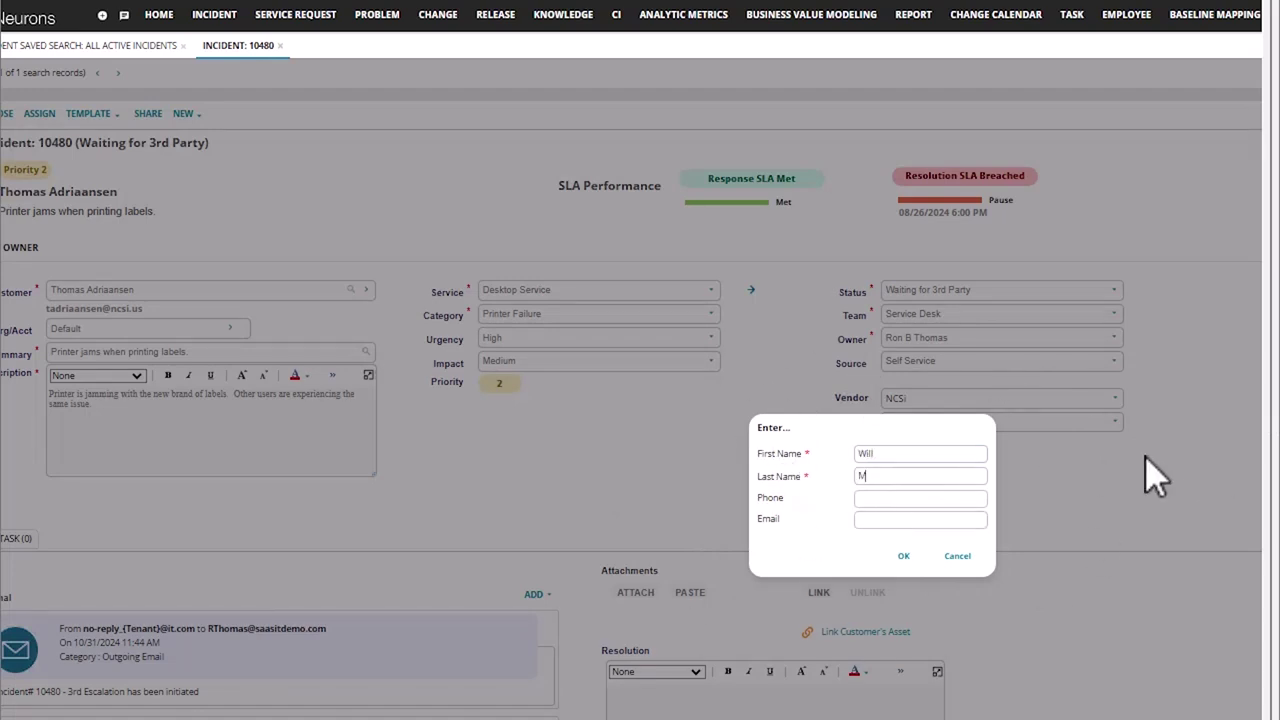
click(904, 556)
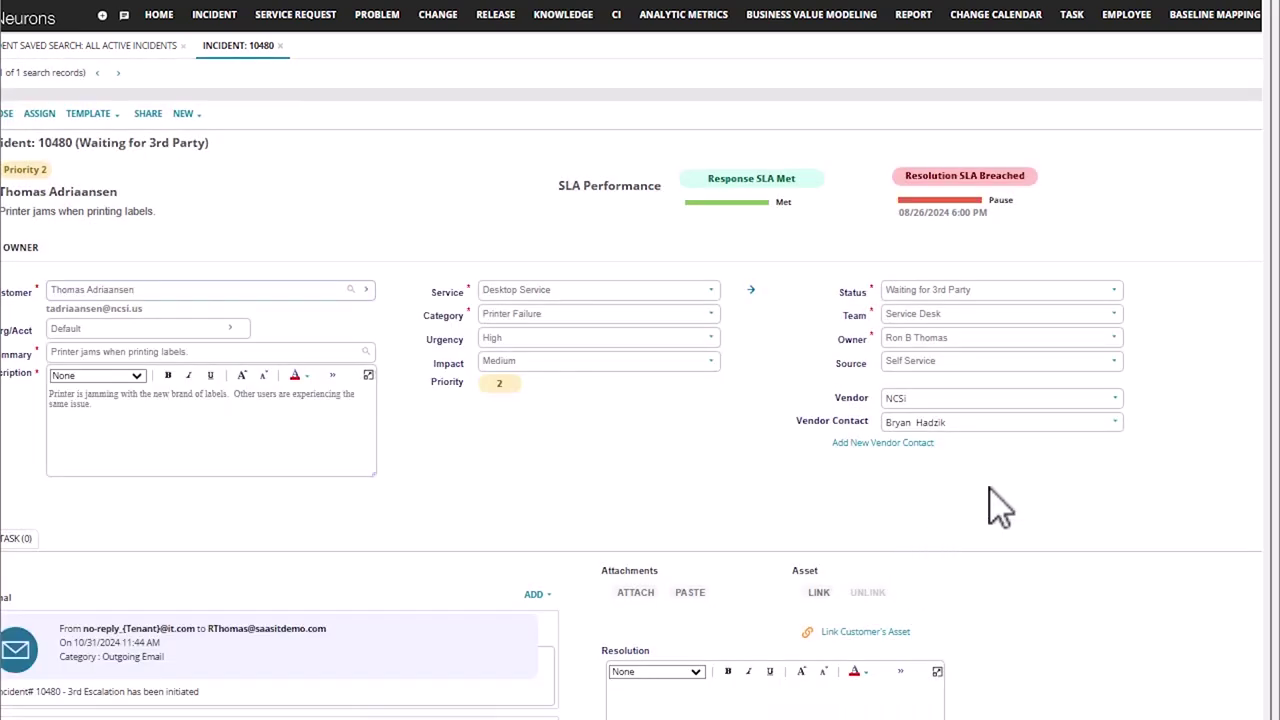
Step: Check the incident's Vendor Contact choices and the recent items for the newly created contact
click(1115, 424)
click(1116, 423)
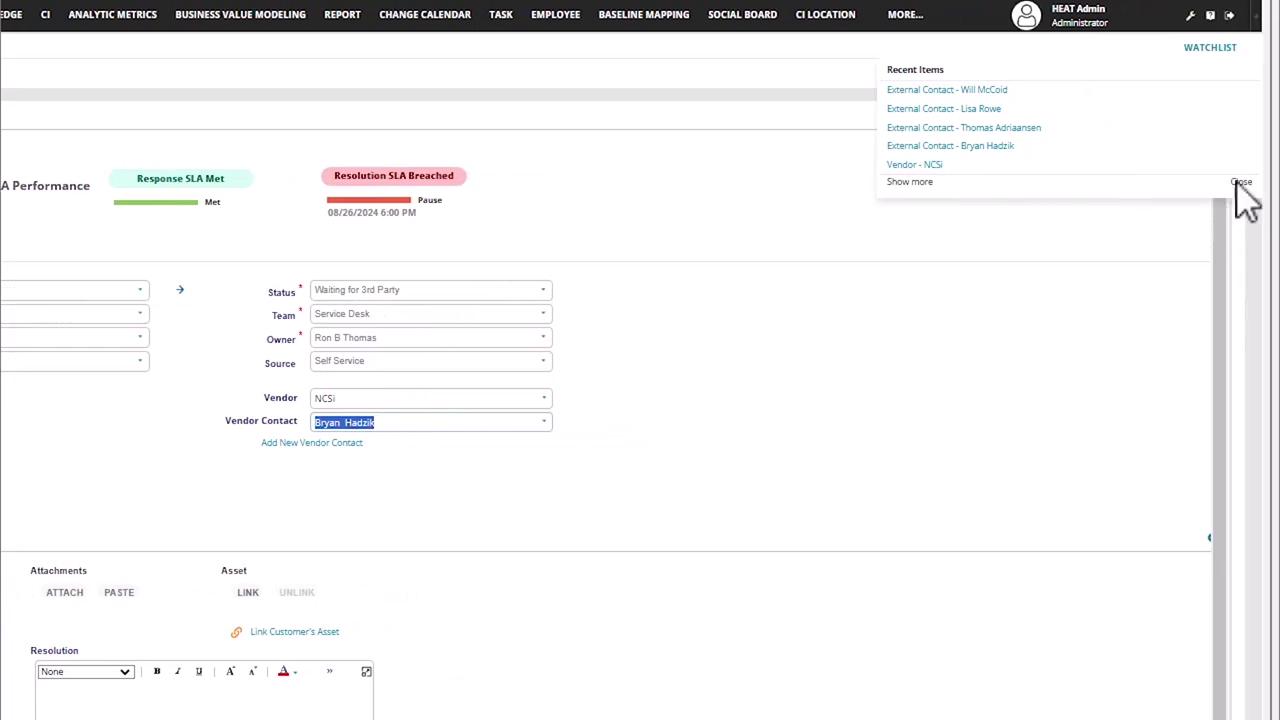
click(1241, 183)
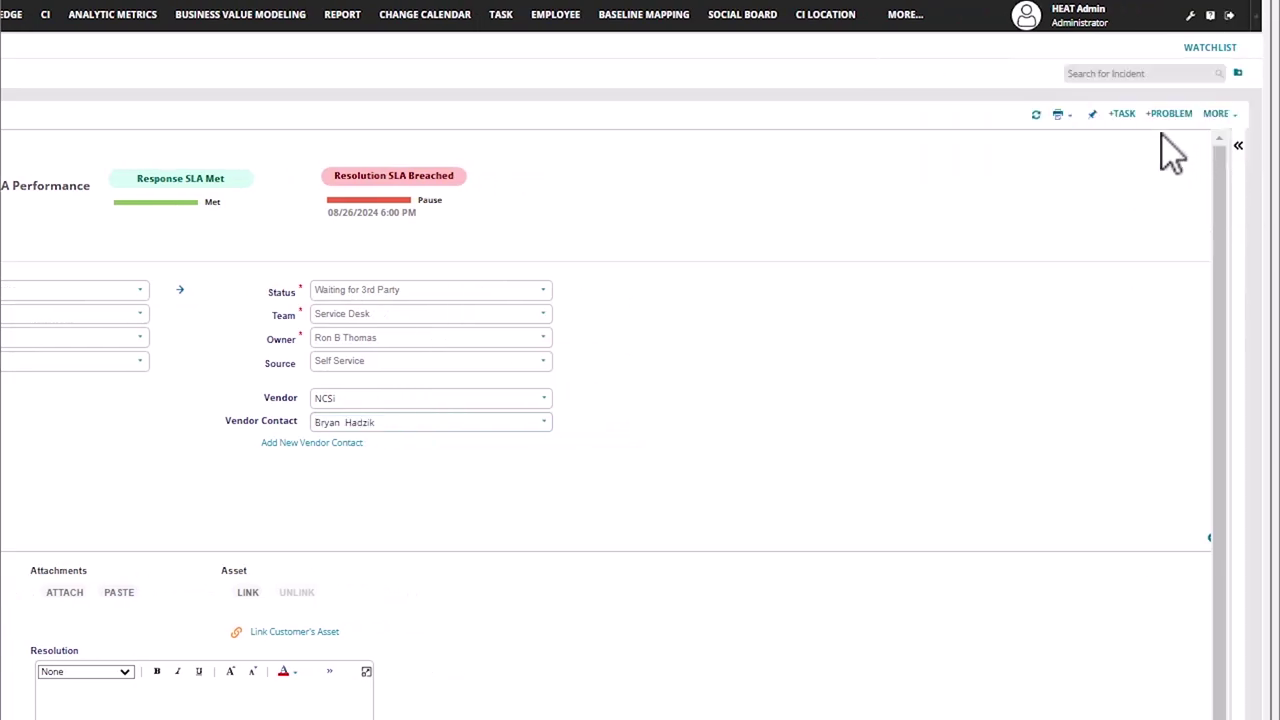
click(541, 421)
click(541, 421)
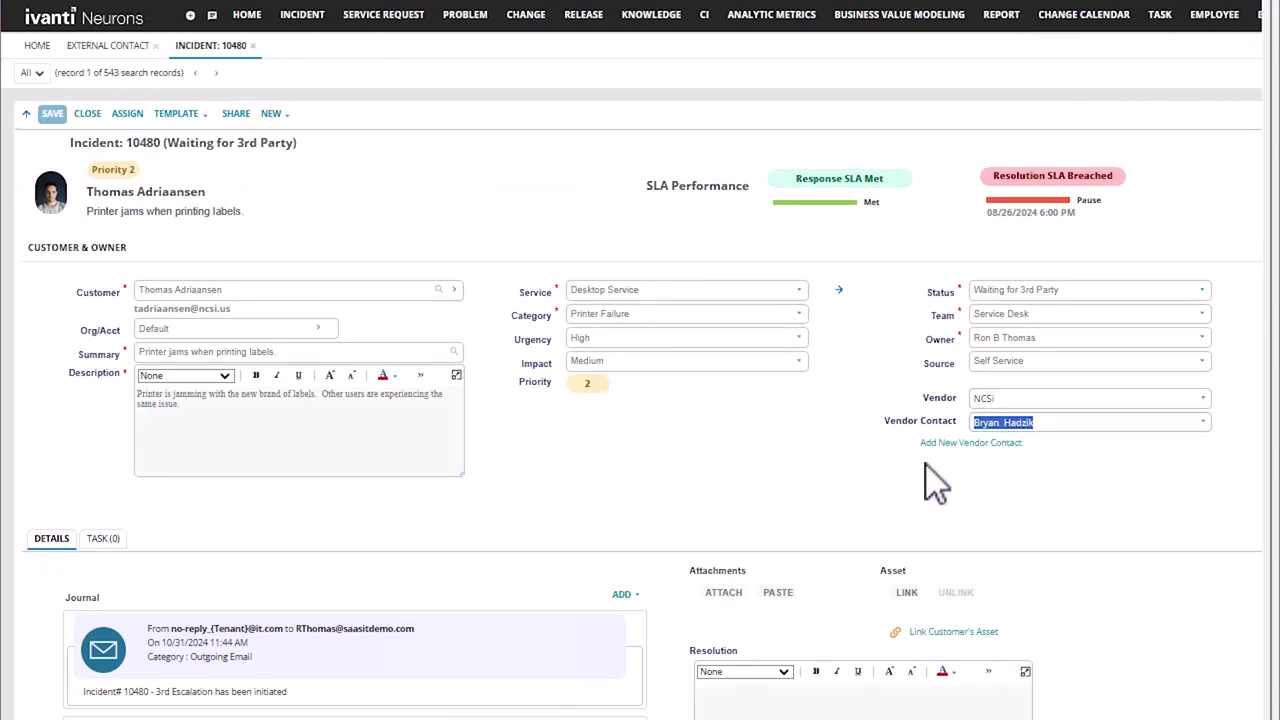
Step: Switch the incident's vendor to FrontRange and back to NCSi
click(1200, 398)
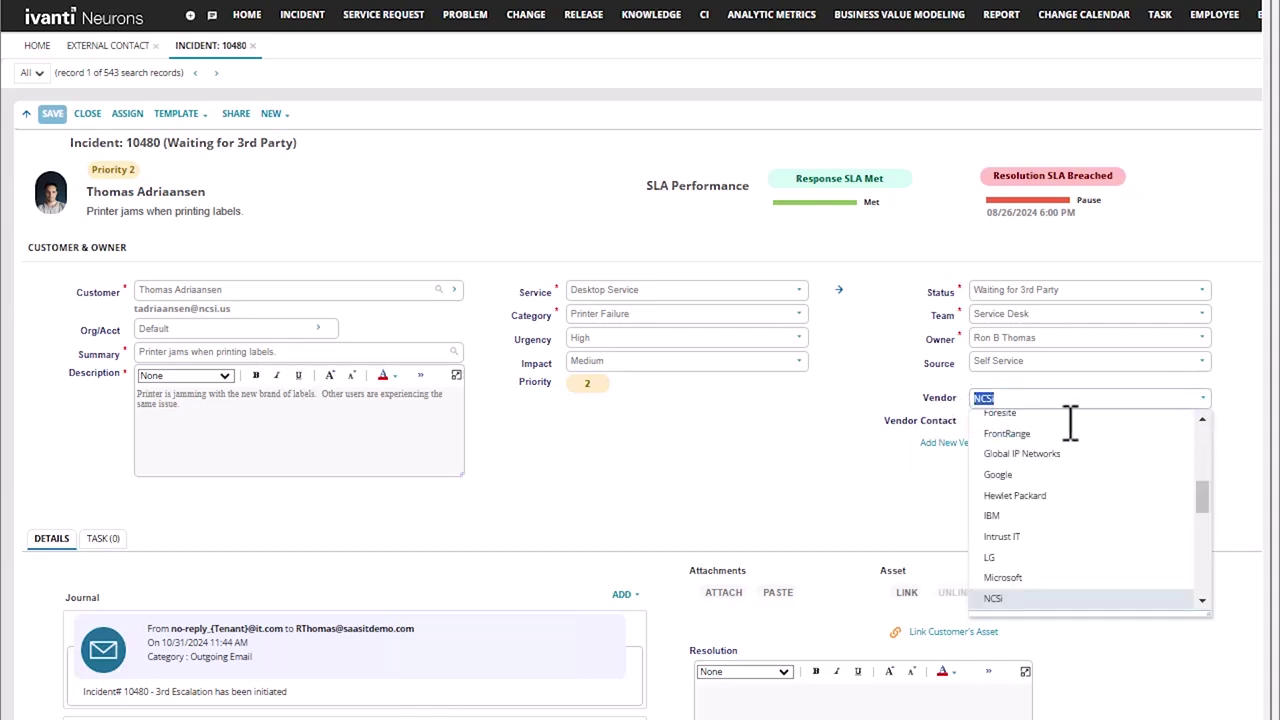
click(1048, 434)
click(1202, 399)
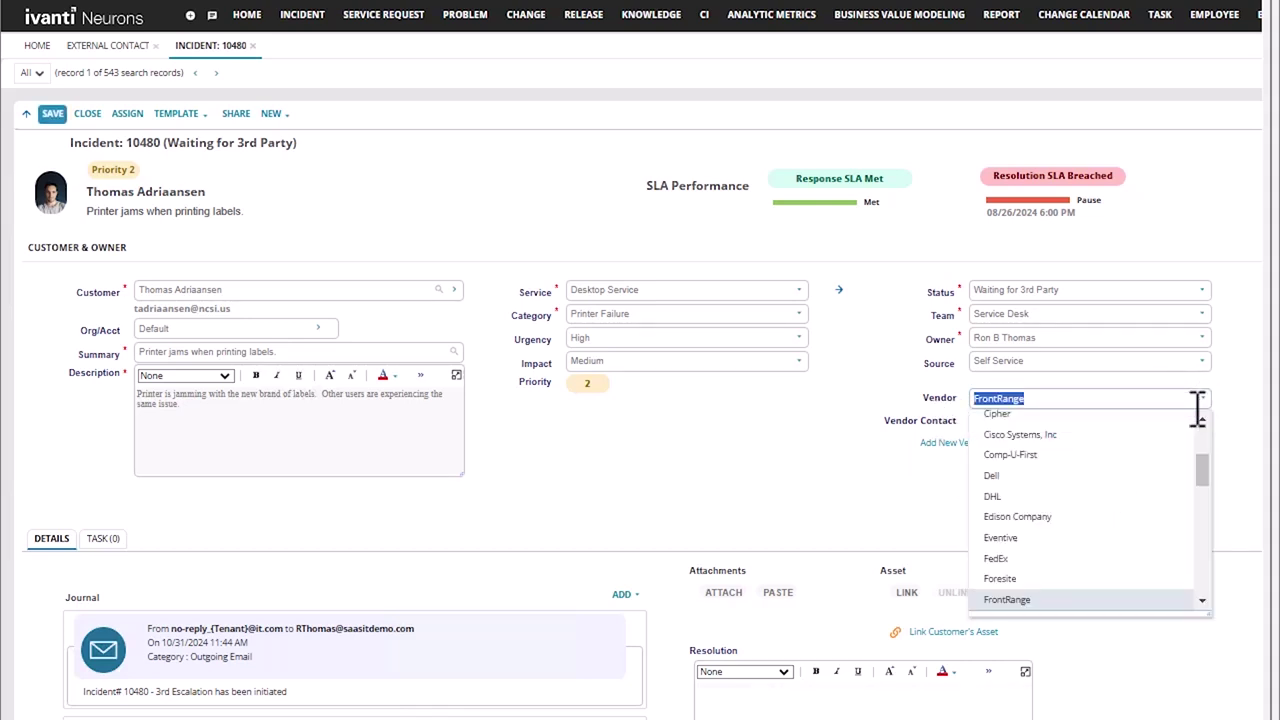
text(ncsi)
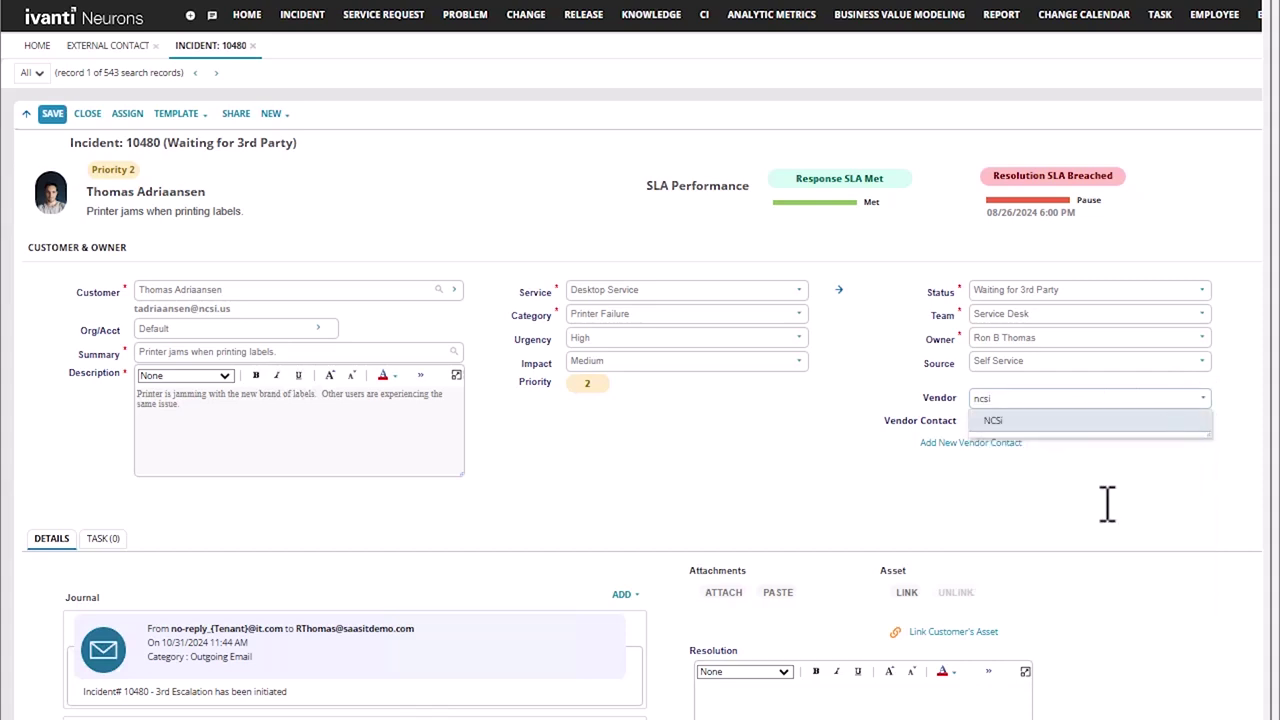
click(1007, 421)
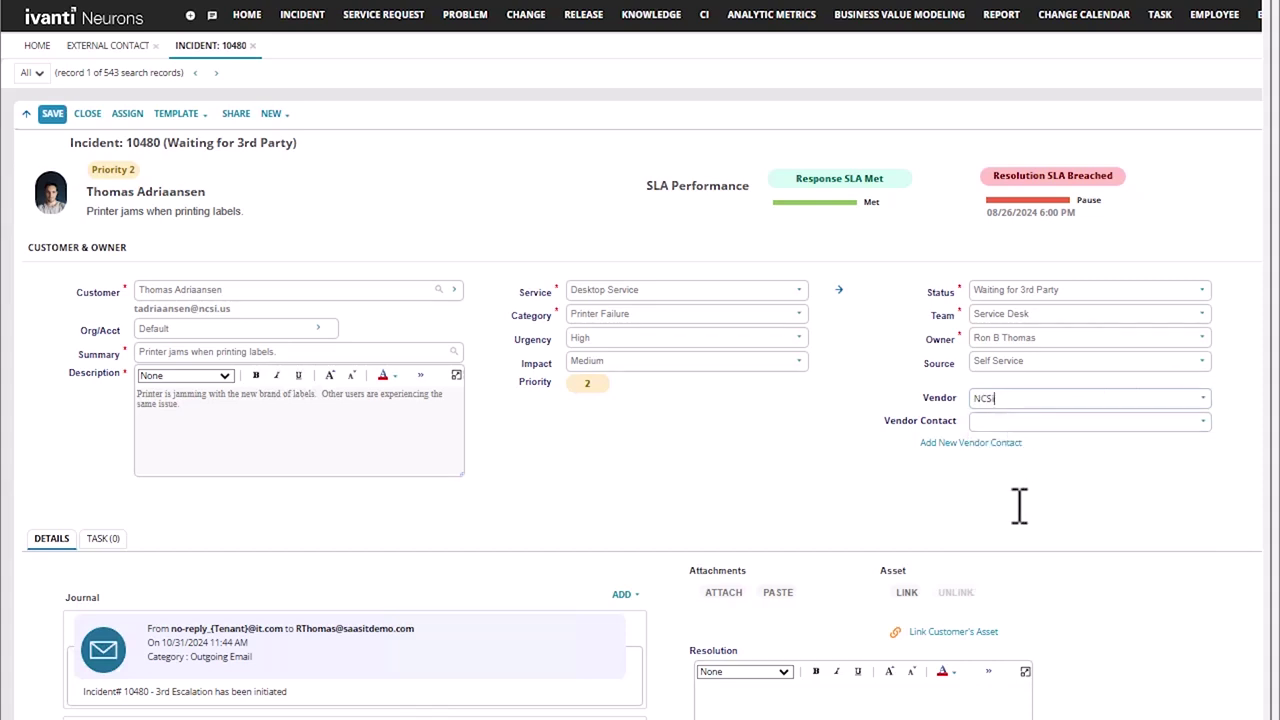
Step: Create another vendor contact with a first and last name and save it as the incident's Vendor Contact
click(1000, 443)
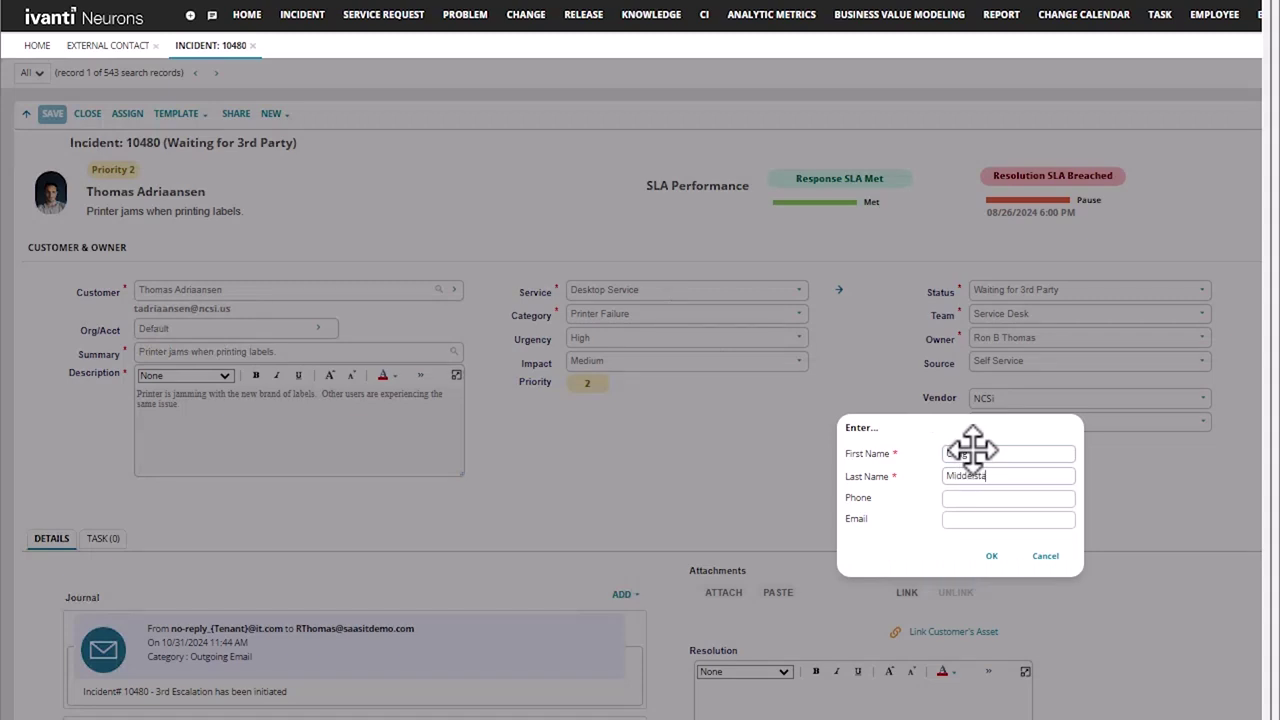
click(1000, 554)
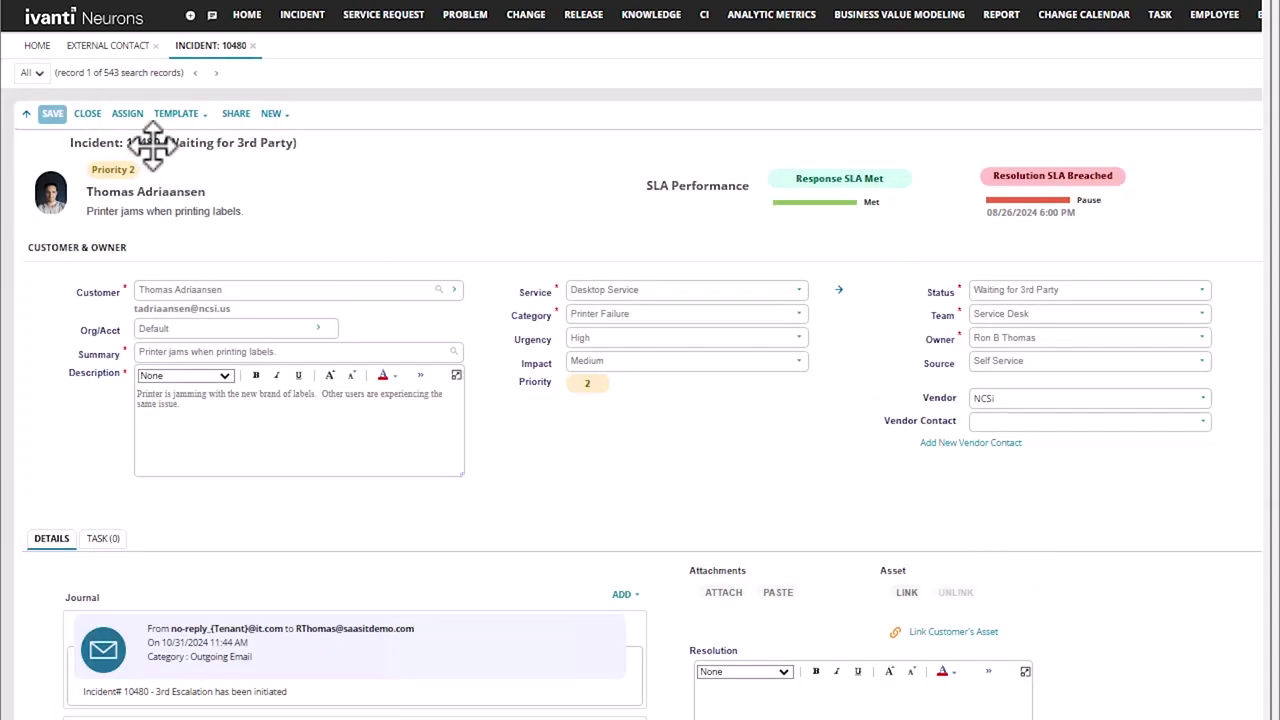
click(1203, 421)
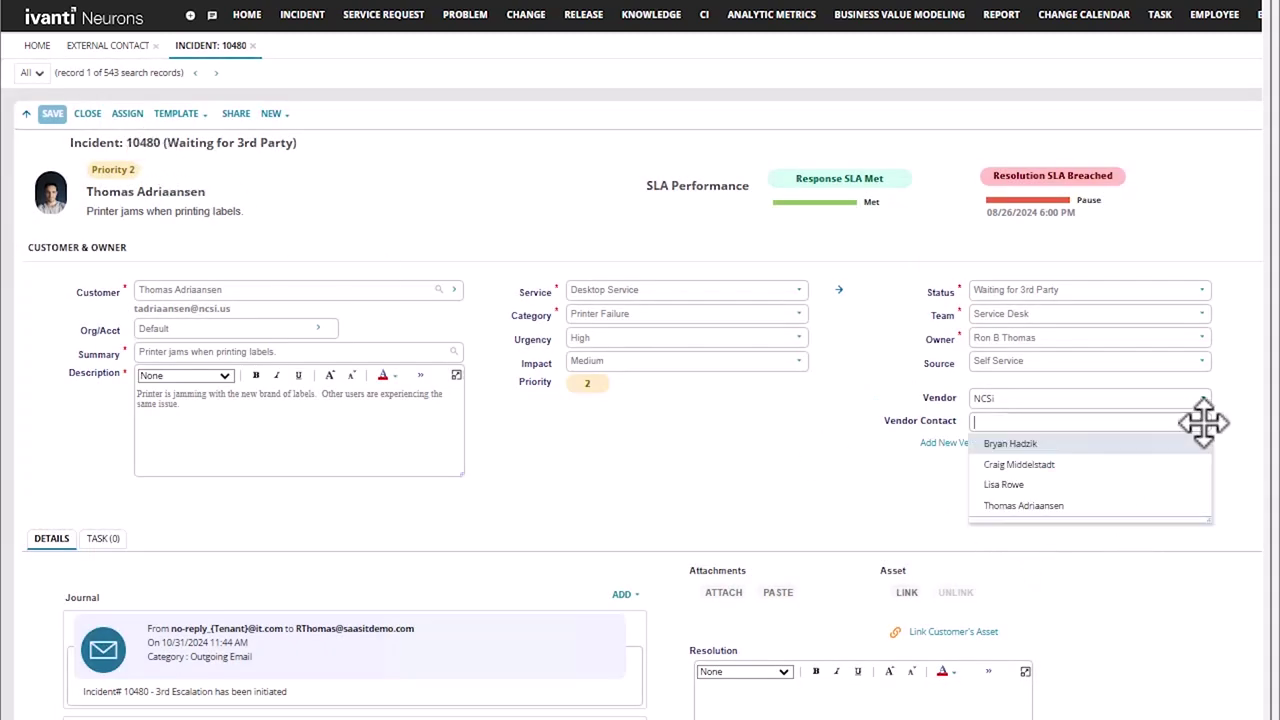
click(1052, 463)
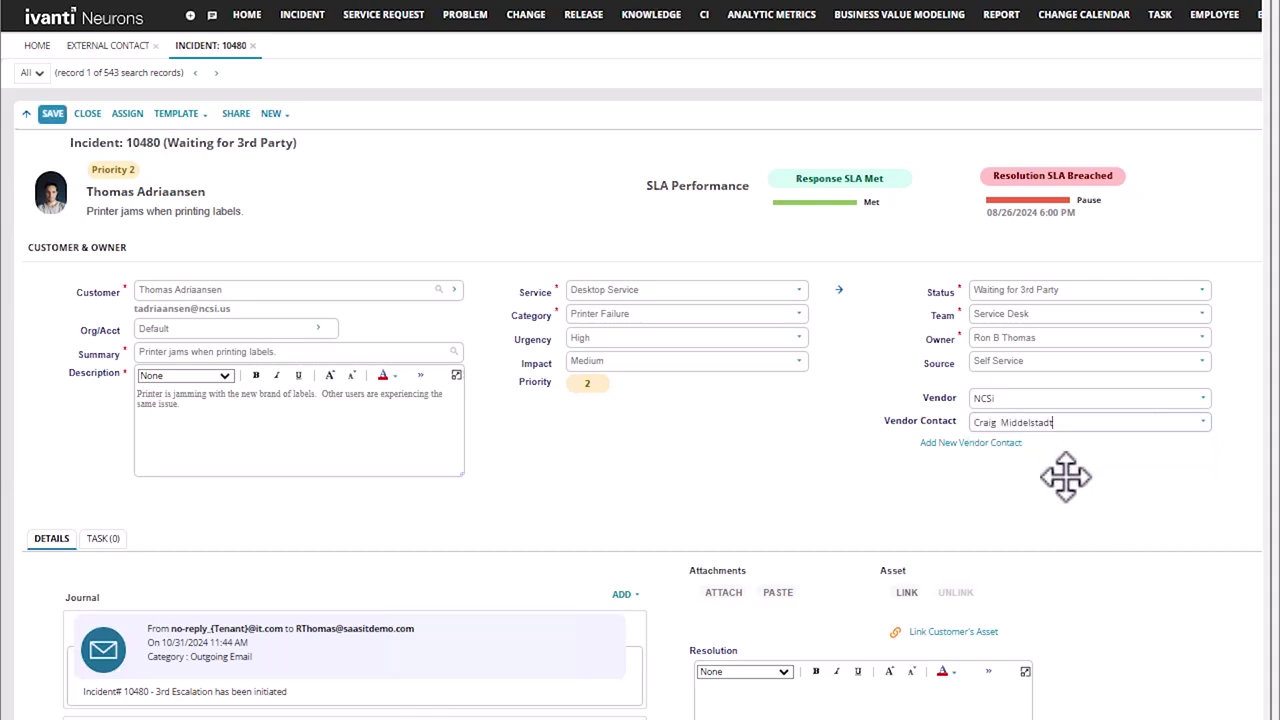
click(52, 113)
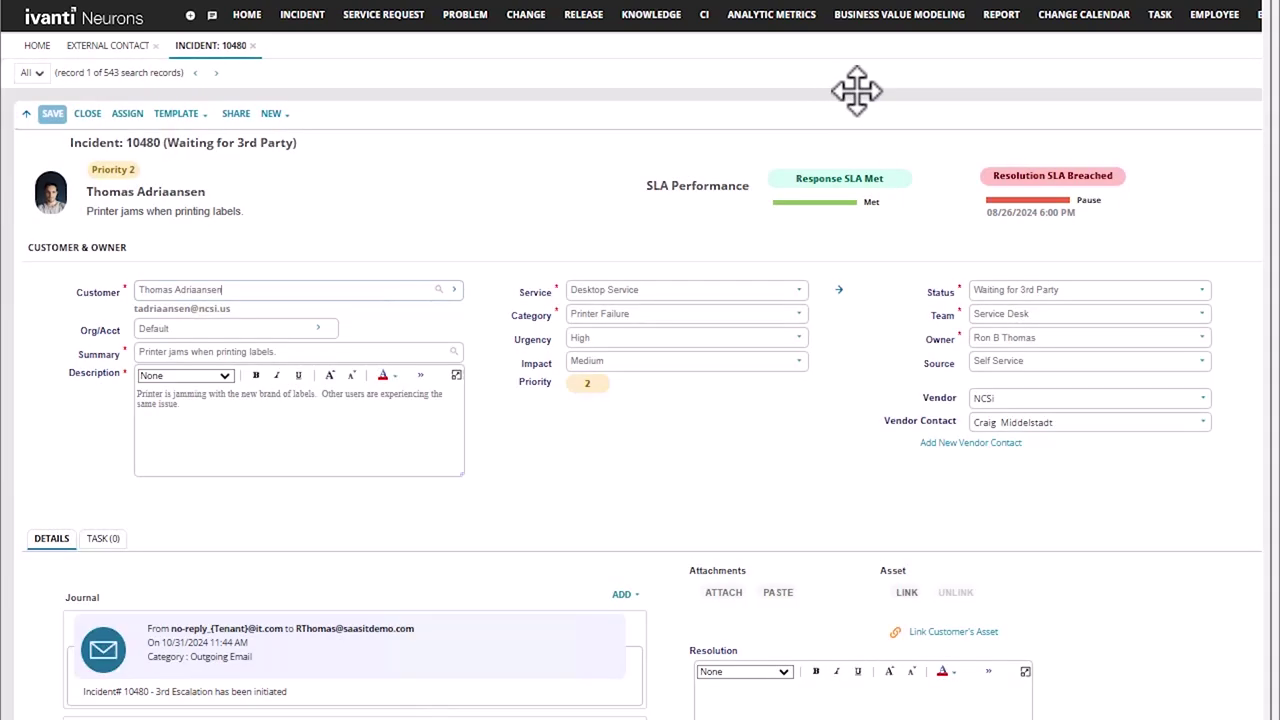